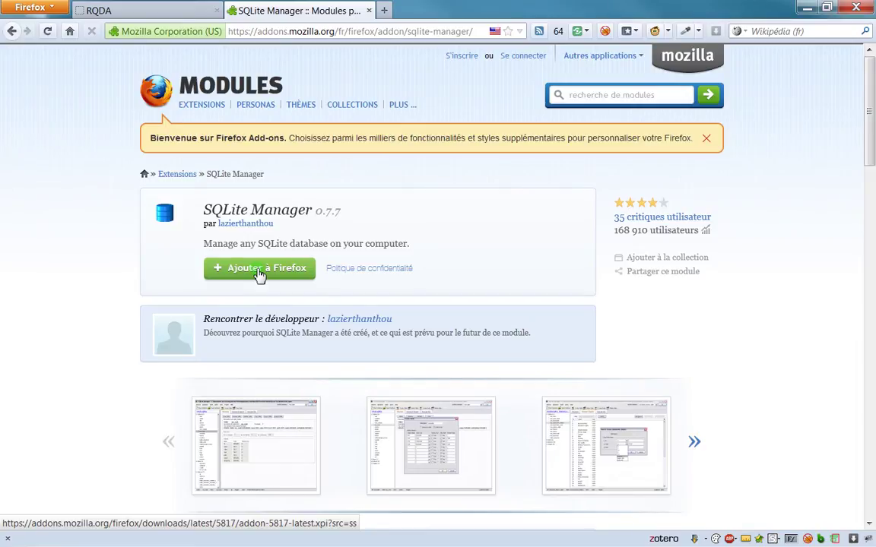
# - Install the SQLite Manager add-on from its Mozilla page, allowing the site to install software
pyautogui.click(259, 274)
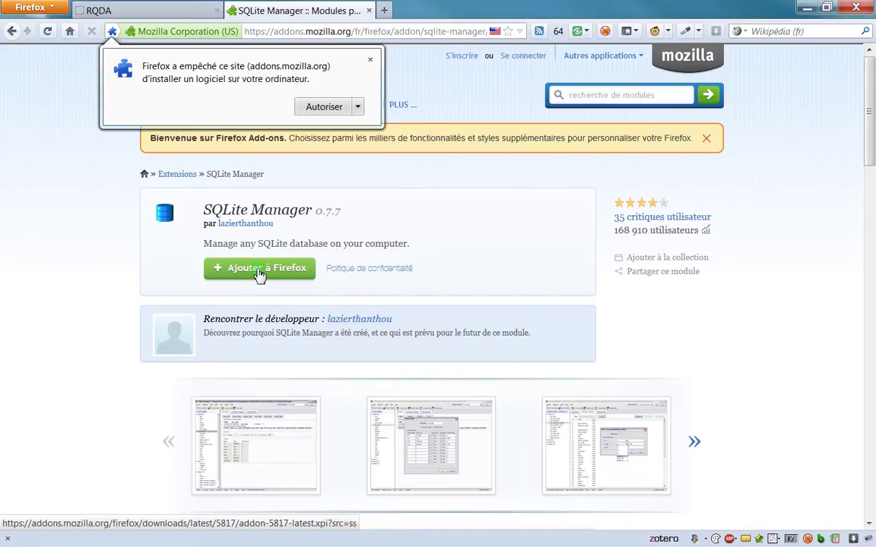
pyautogui.click(322, 108)
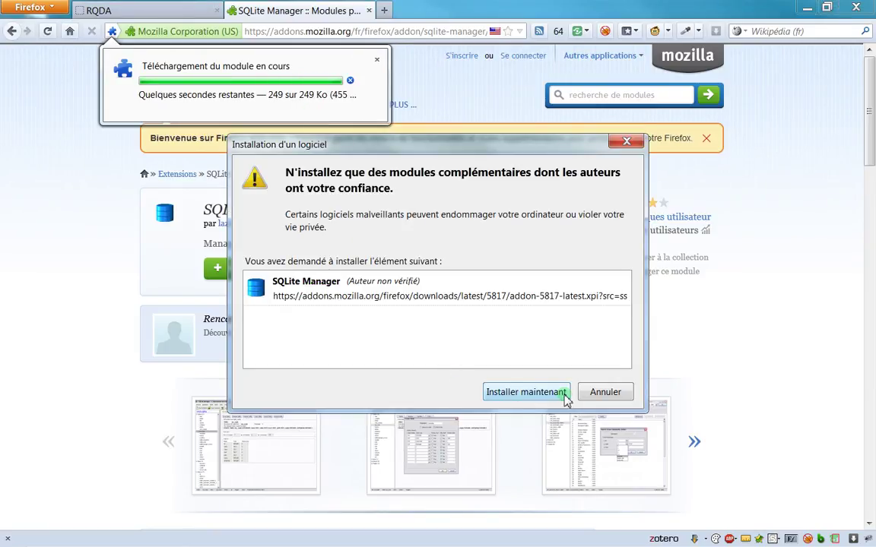
pyautogui.click(564, 397)
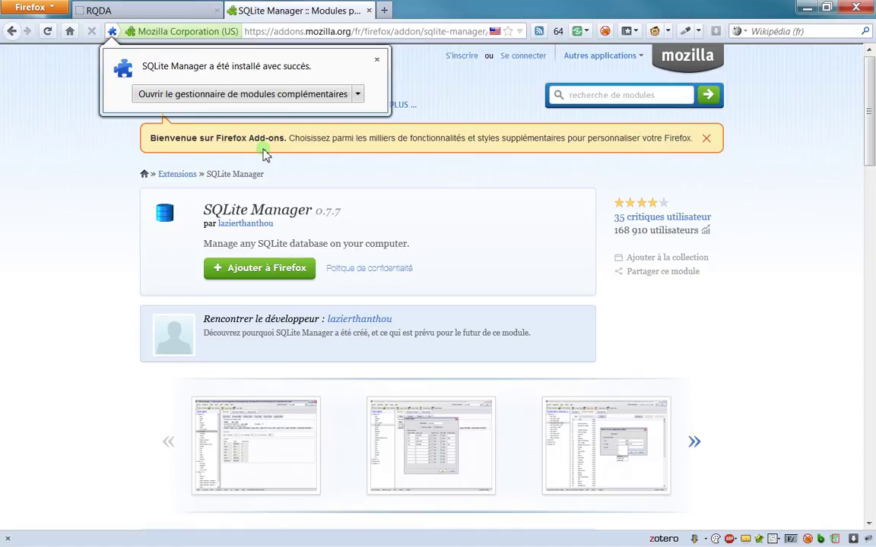
# - Open the add-ons manager and look through the installed extensions for SQLite Manager
pyautogui.click(226, 94)
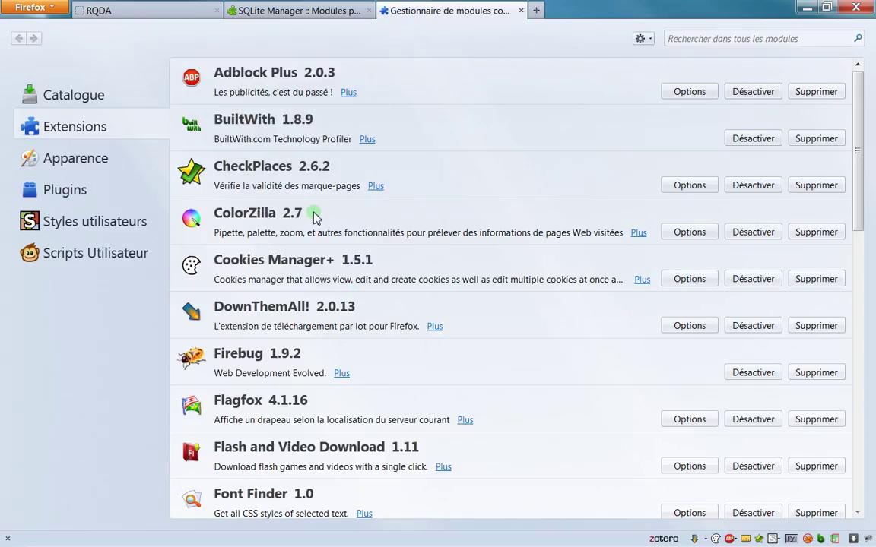
pyautogui.scroll(-15, 316, 218)
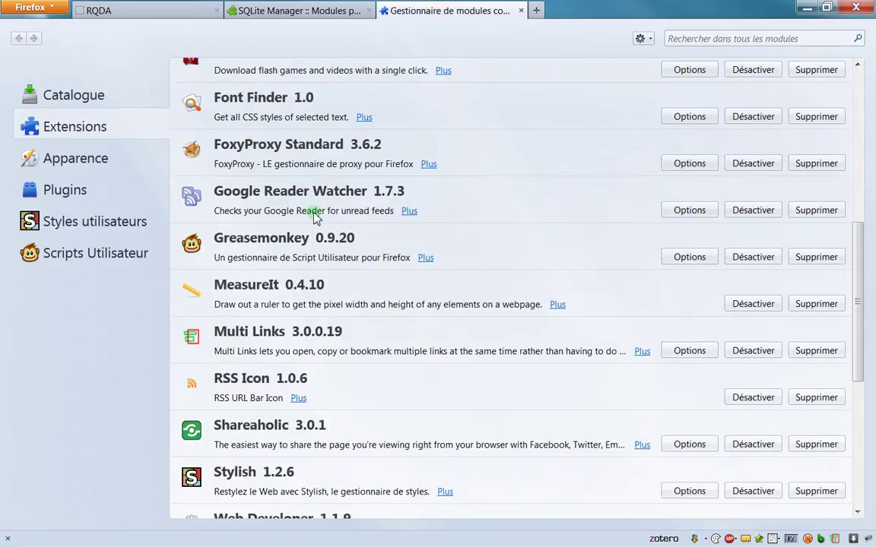
pyautogui.scroll(-1, 316, 218)
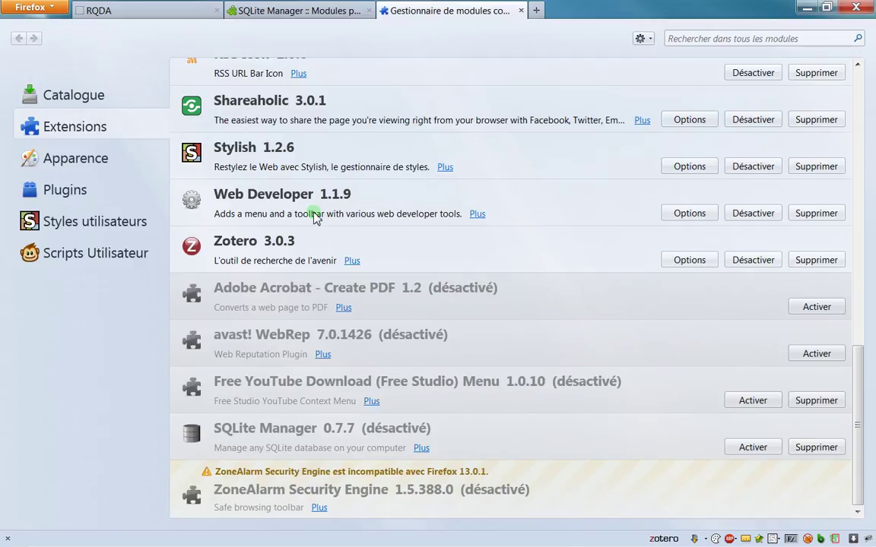
pyautogui.scroll(20, 316, 218)
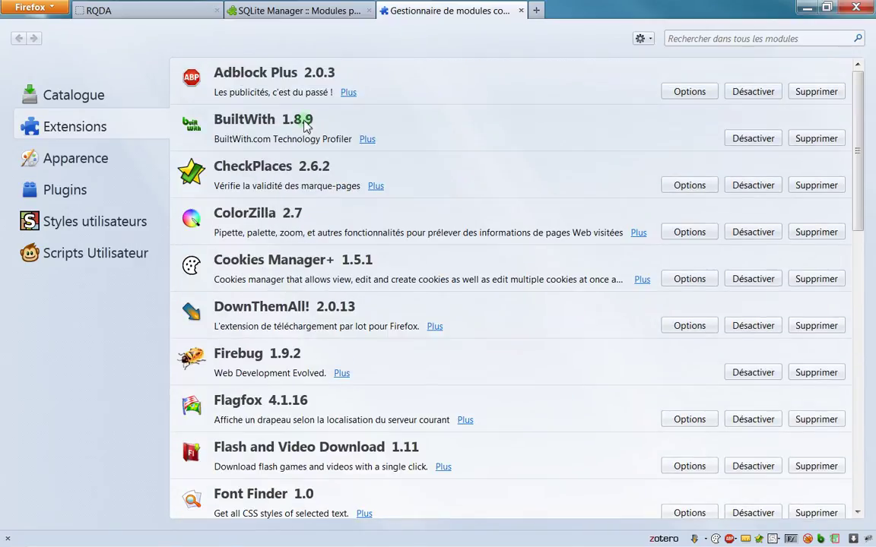
# - Return to the SQLite Manager add-on page and minimize the browser window
pyautogui.click(297, 11)
pyautogui.click(175, 7)
pyautogui.click(268, 8)
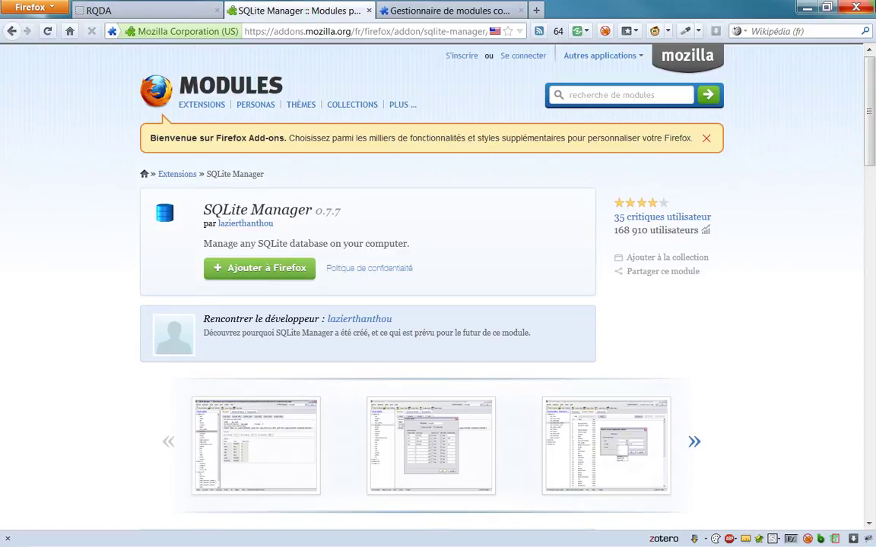
pyautogui.click(807, 7)
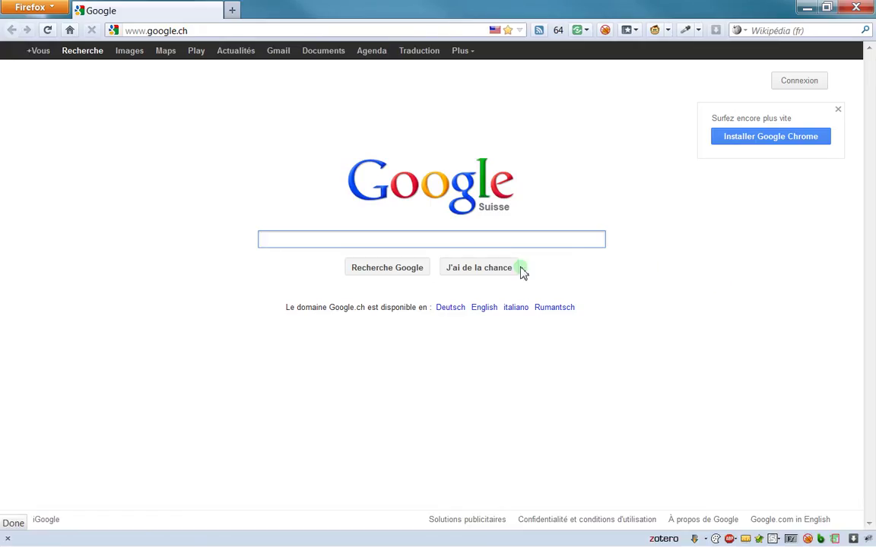
# - Enable the SQLite Manager extension in the add-ons manager and restart the browser to activate it
pyautogui.click(27, 8)
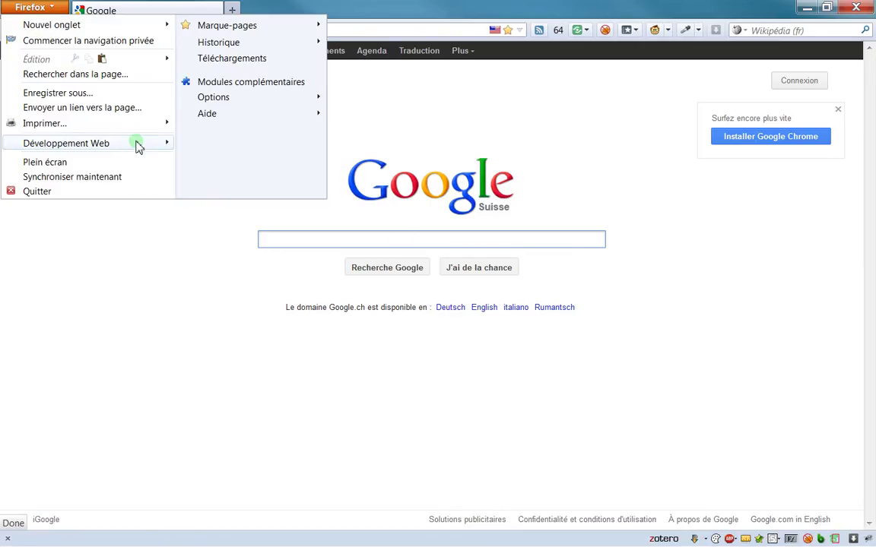
pyautogui.click(216, 83)
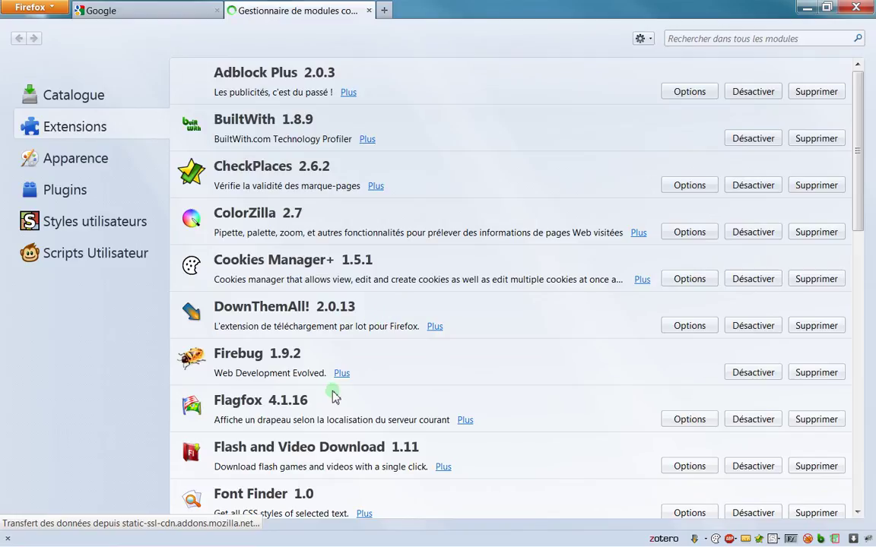
pyautogui.scroll(-15, 333, 395)
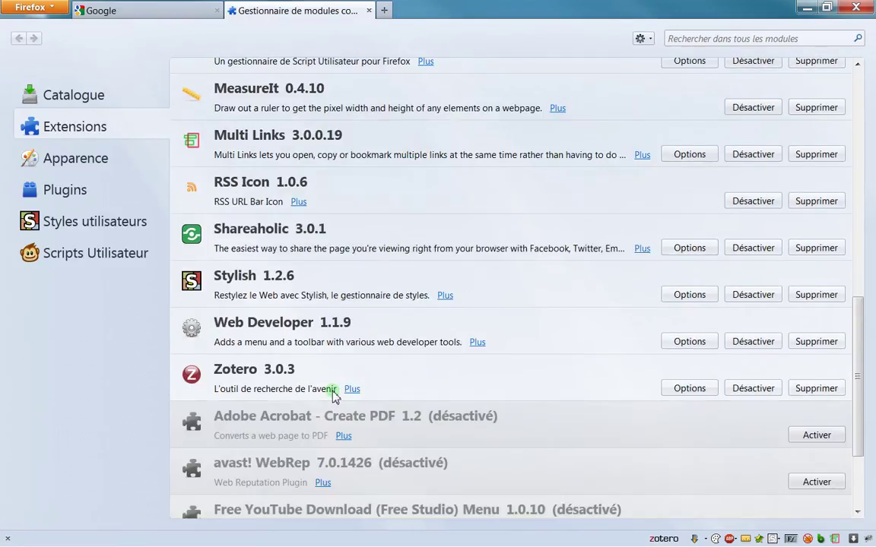
pyautogui.scroll(-2, 332, 394)
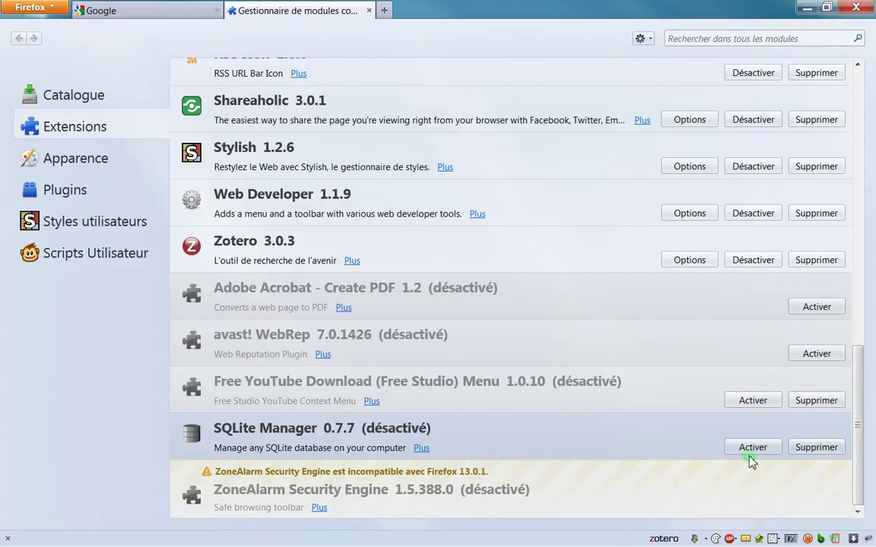
pyautogui.click(48, 14)
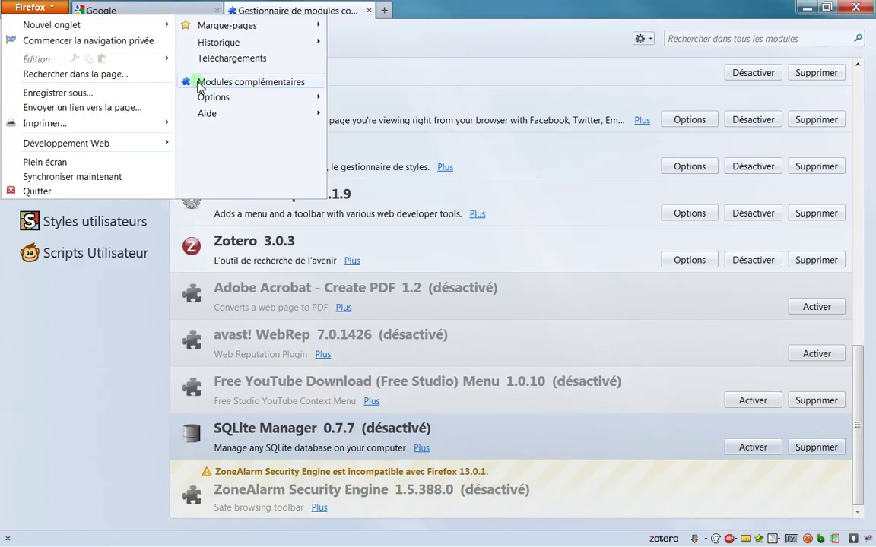
pyautogui.click(107, 270)
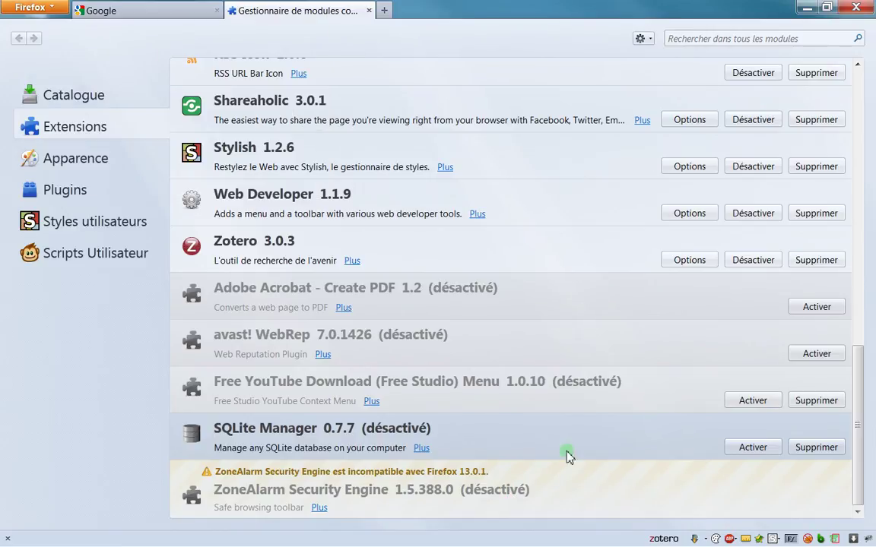
pyautogui.click(766, 449)
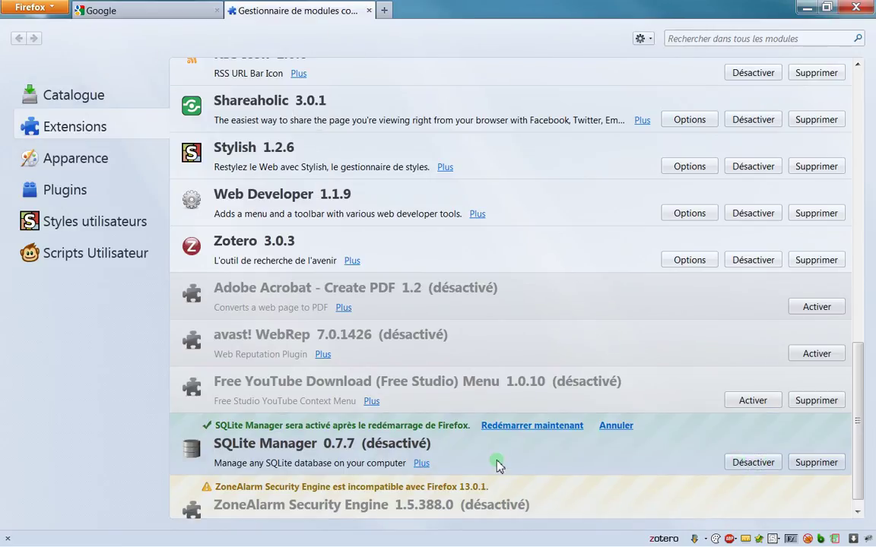
pyautogui.click(518, 426)
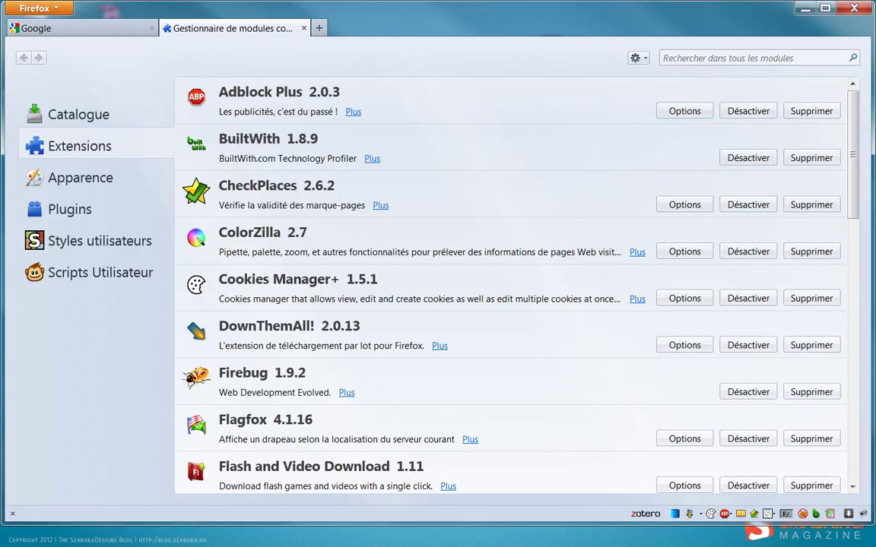
# - Maximize the browser window and check where SQLite Manager can be launched and how the toolbars can be customized
pyautogui.doubleClick(374, 10)
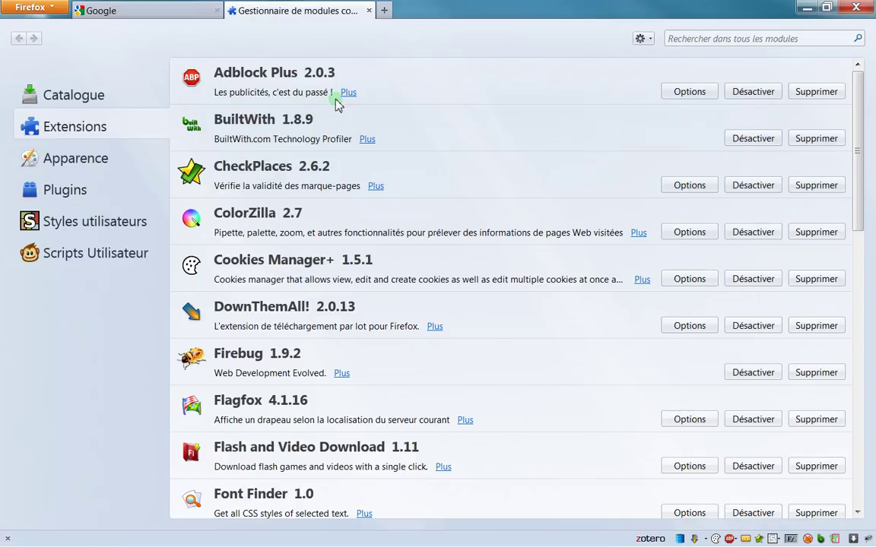
pyautogui.hotkey('alt', 'f')
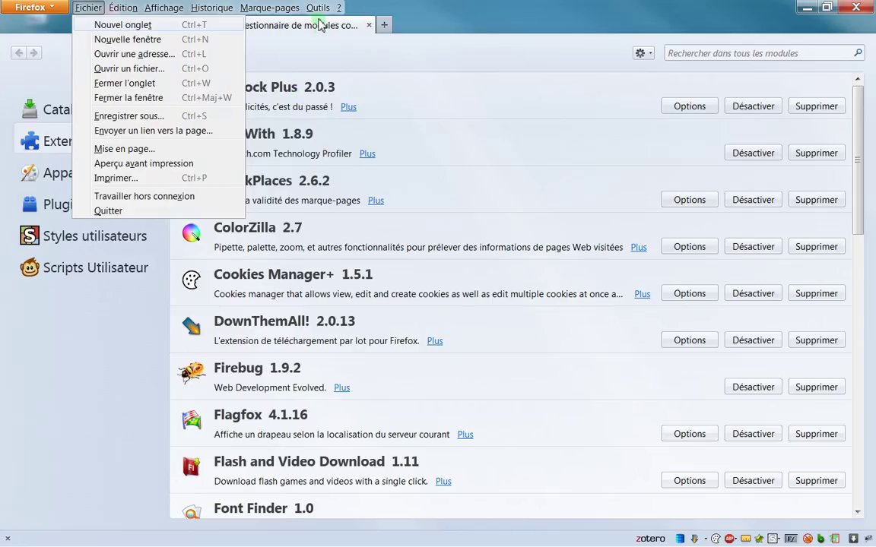
pyautogui.moveTo(315, 9)
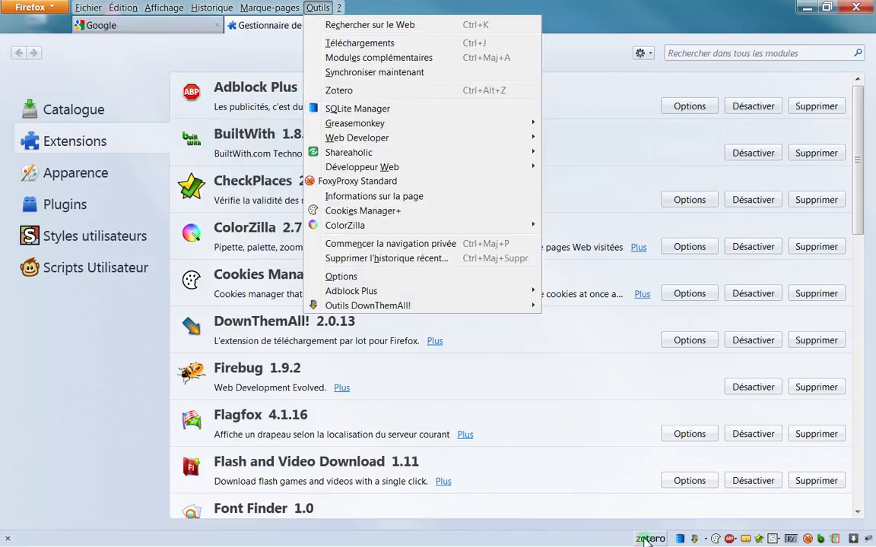
pyautogui.click(577, 544)
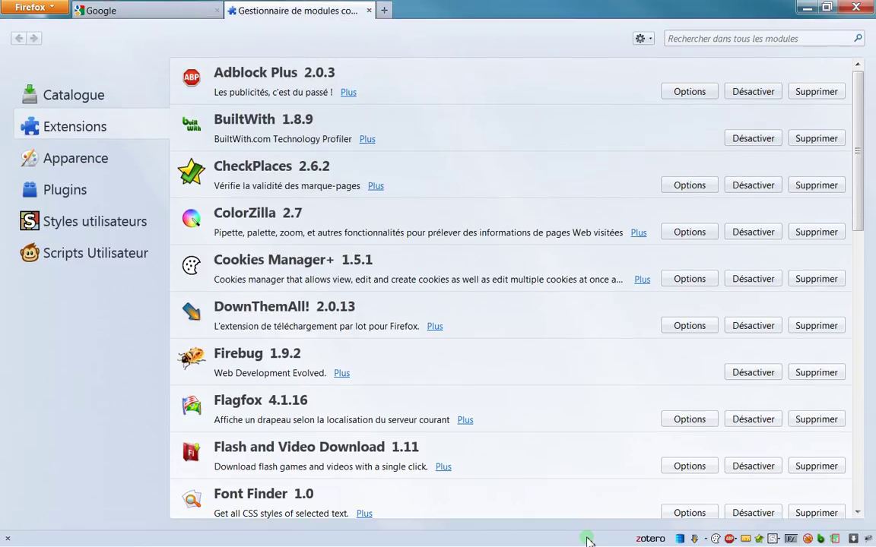
pyautogui.rightClick(587, 540)
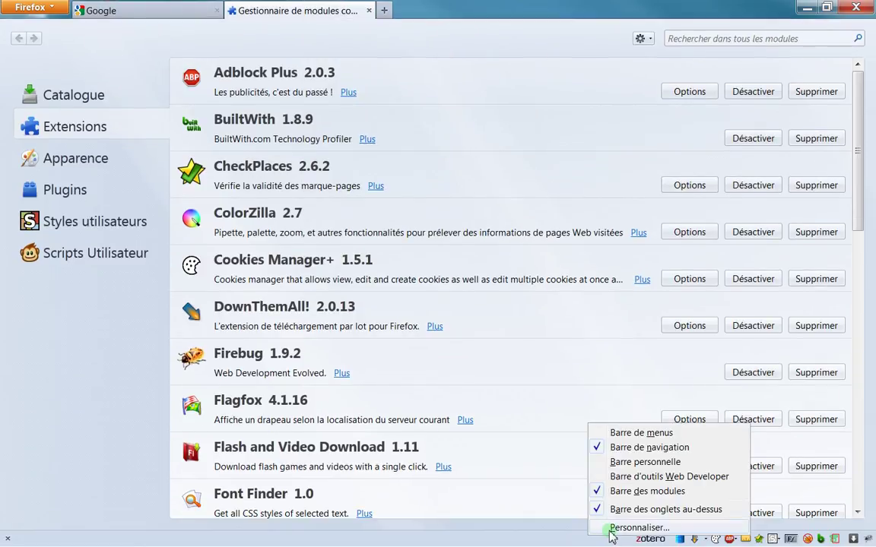
pyautogui.click(610, 528)
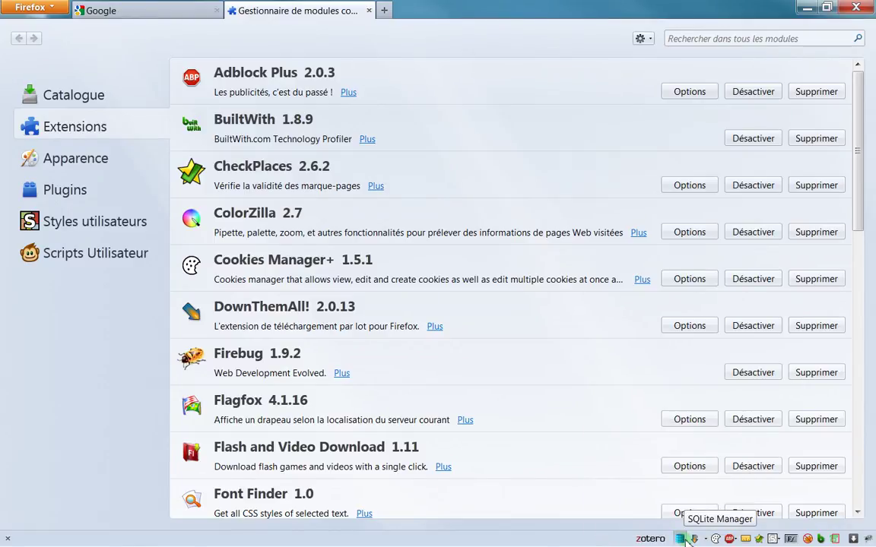
# - Launch SQLite Manager and decline to open the last used database
pyautogui.click(630, 453)
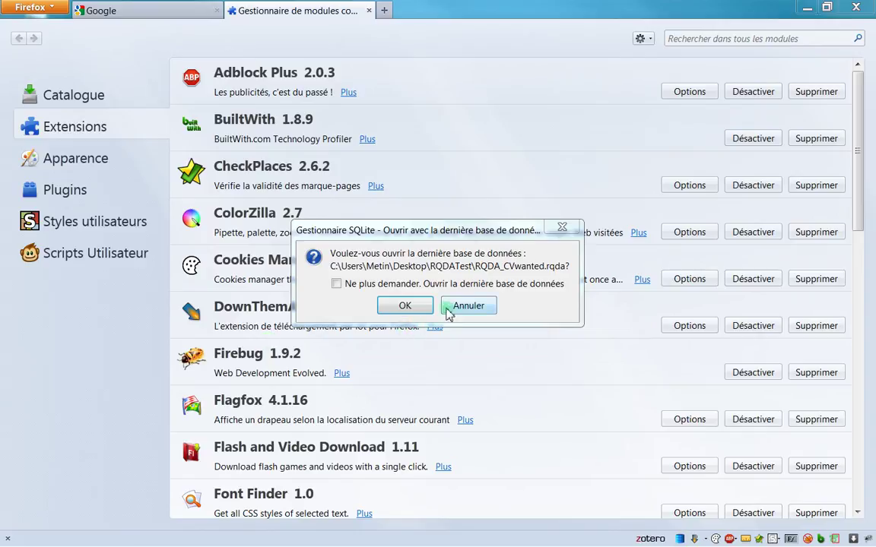
pyautogui.moveTo(377, 234); pyautogui.dragTo(335, 204)
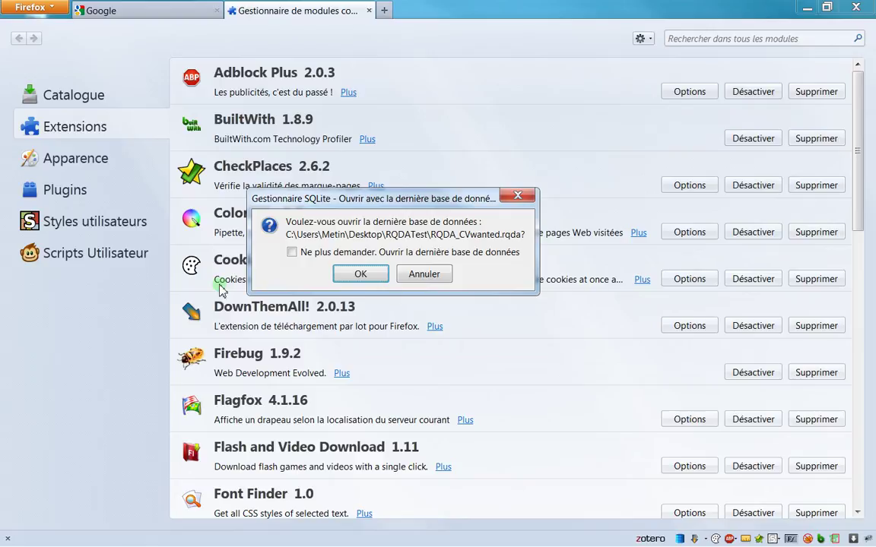
pyautogui.click(427, 276)
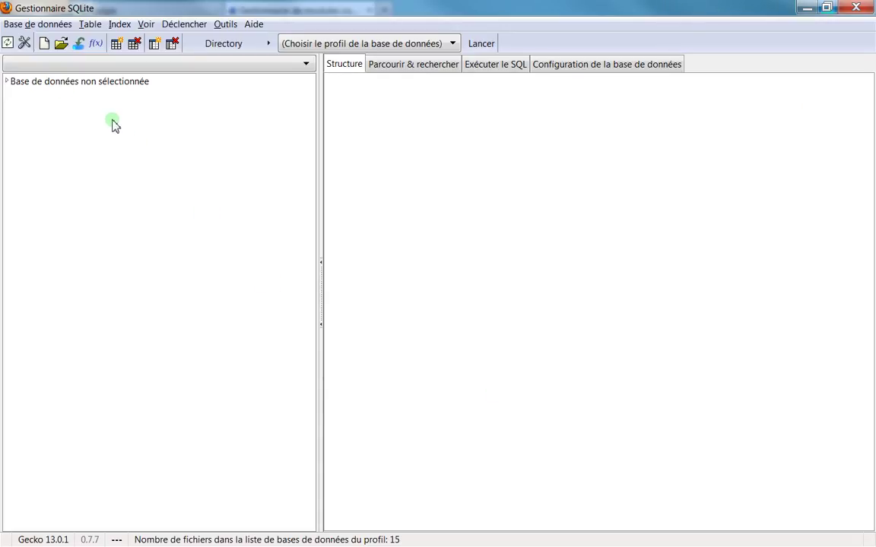
# - Open the RQDA_CVwanted.rqda database from the RQDATest folder by its pasted file path
pyautogui.click(62, 47)
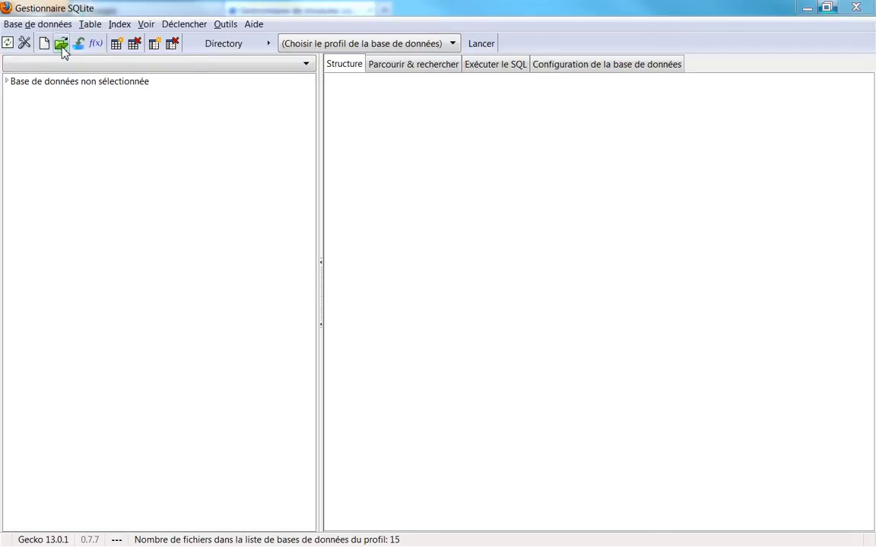
pyautogui.hotkey('ctrl', 'v')
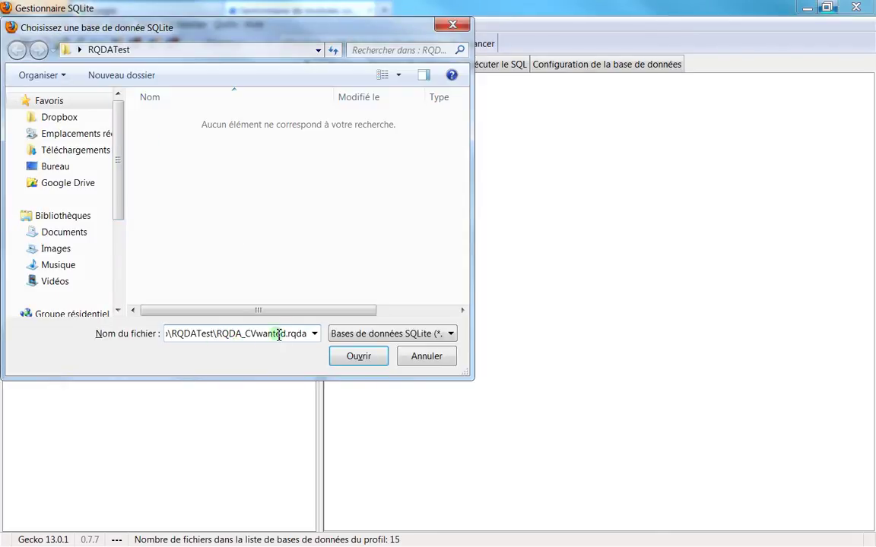
pyautogui.click(91, 333)
pyautogui.moveTo(250, 335); pyautogui.dragTo(328, 335)
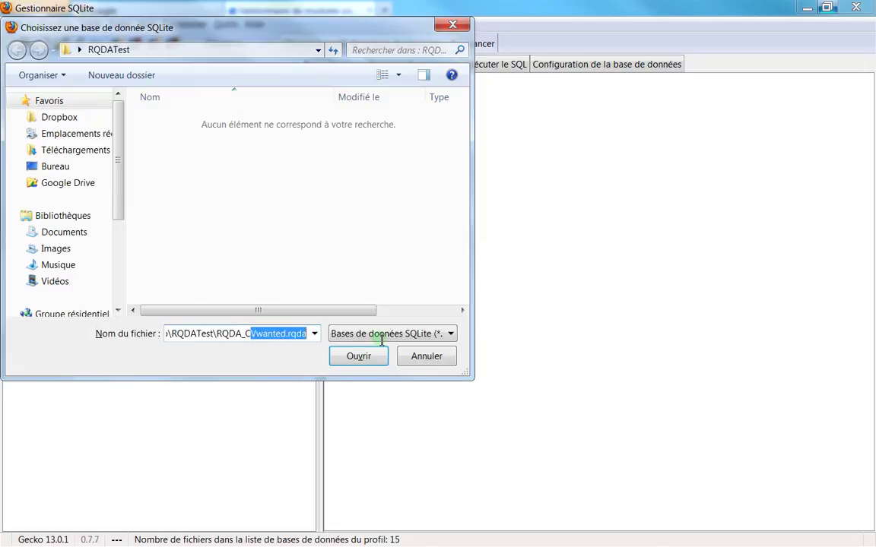
pyautogui.click(261, 335)
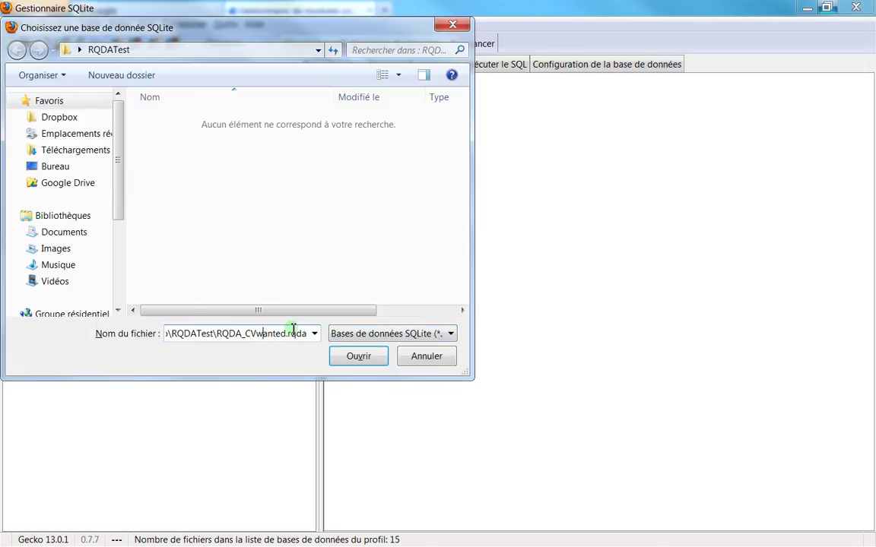
pyautogui.click(354, 365)
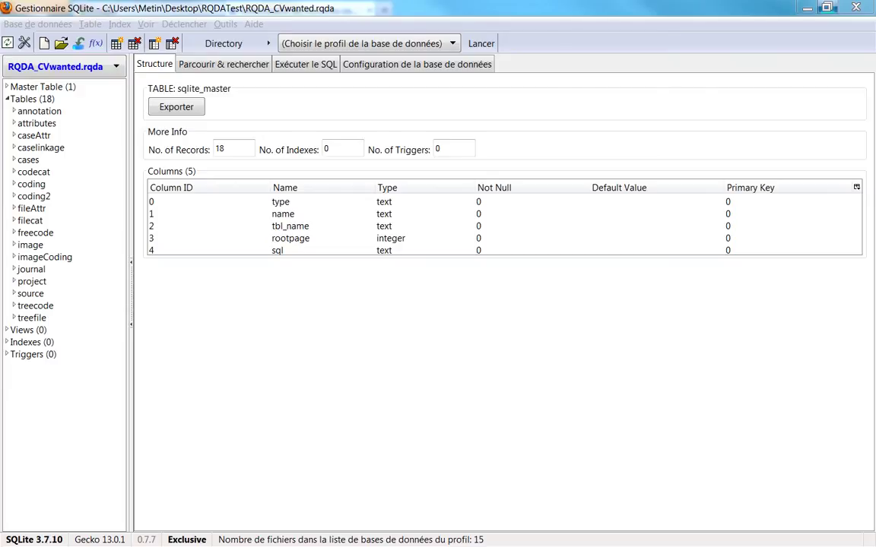
# - Examine the structure of the annotation table and its fid and position columns
pyautogui.click(22, 113)
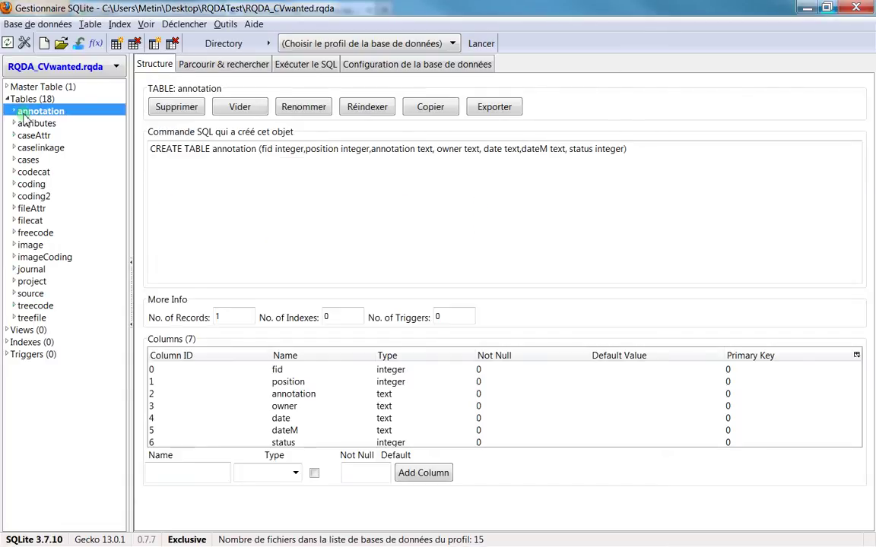
pyautogui.click(15, 112)
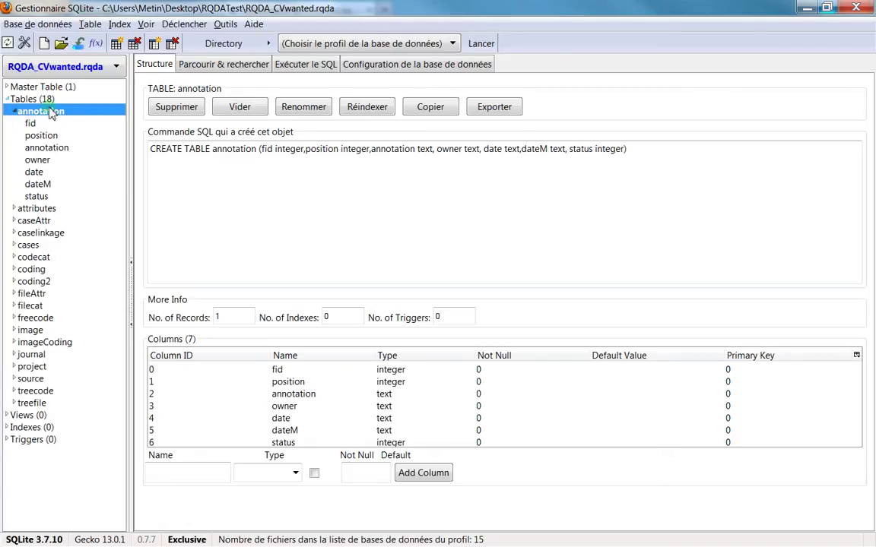
pyautogui.click(45, 125)
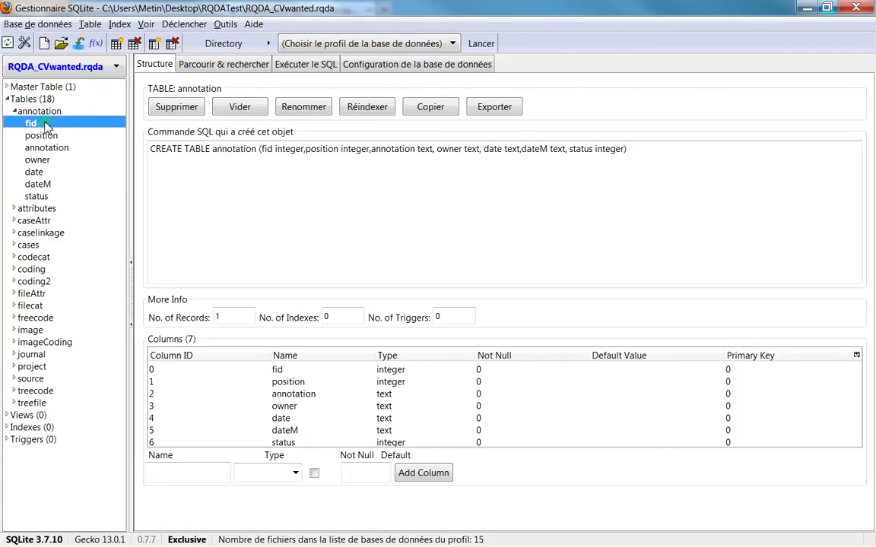
pyautogui.click(44, 136)
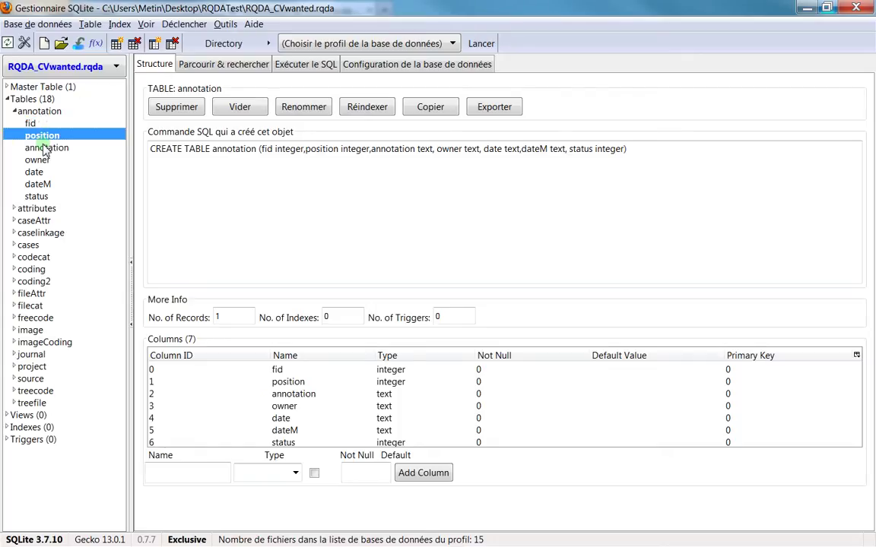
# - Go through the annotation table's columns in the database tree one by one, from fid to status
pyautogui.click(37, 127)
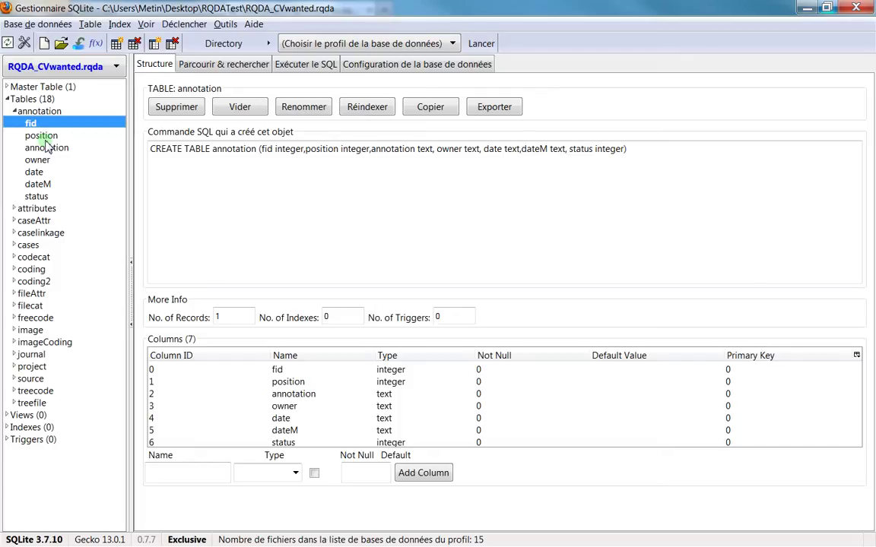
pyautogui.click(46, 140)
pyautogui.click(112, 150)
pyautogui.click(112, 159)
pyautogui.click(113, 168)
pyautogui.click(43, 184)
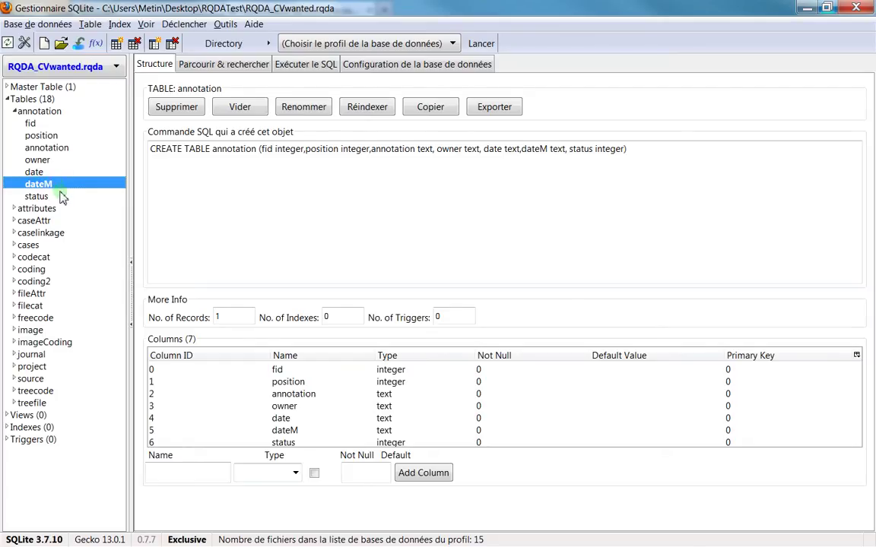
pyautogui.click(61, 196)
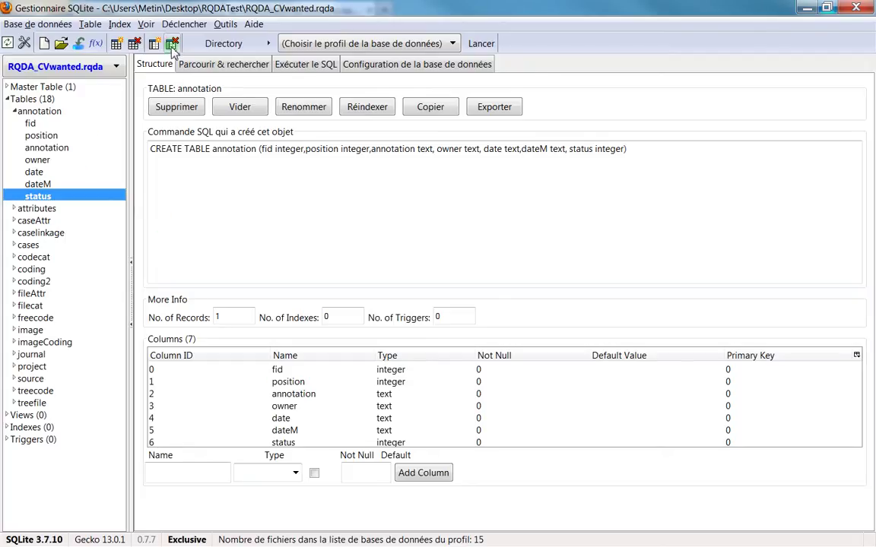
# - Examine the SQL statement that created the annotation table
pyautogui.click(155, 64)
pyautogui.moveTo(160, 150); pyautogui.dragTo(631, 151)
pyautogui.click(290, 149)
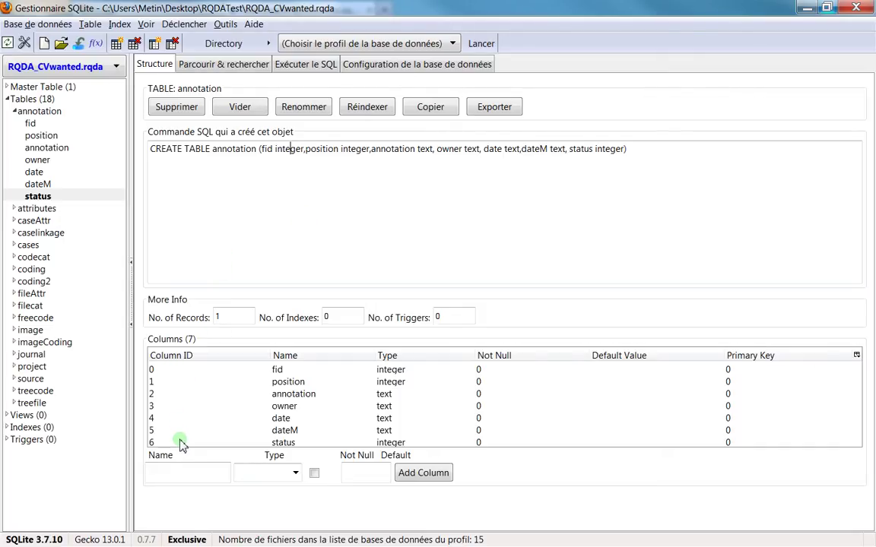
# - Go through the annotation table's column details in the structure view, from fid down to dateM
pyautogui.click(194, 371)
pyautogui.press('Down')
pyautogui.press('Down')
pyautogui.press('Down')
pyautogui.press('Down')
pyautogui.press('Down')
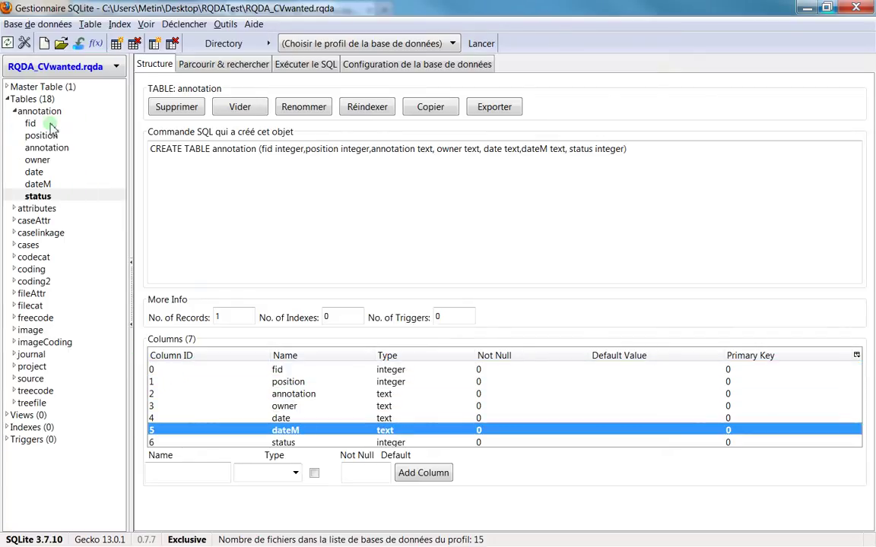
# - Collapse the annotation table in the tree, browse its records and select the record with fid 13
pyautogui.click(15, 111)
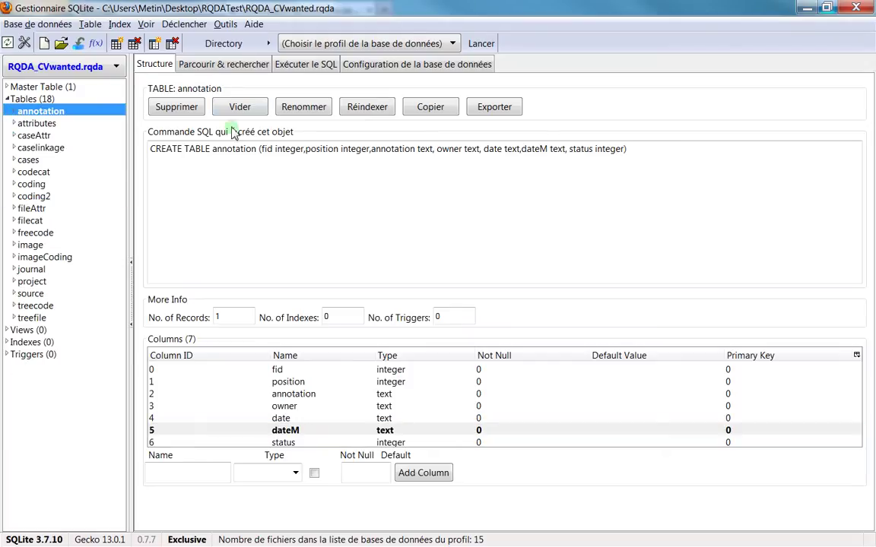
pyautogui.click(223, 65)
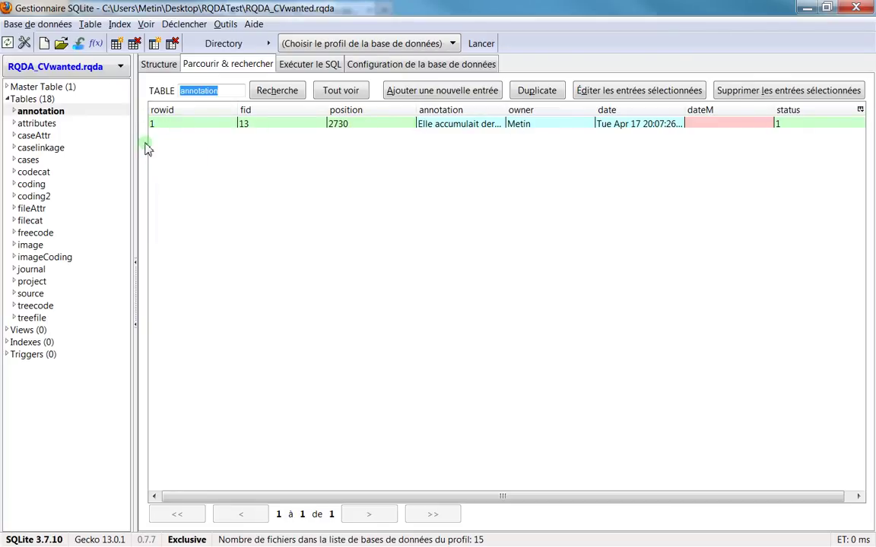
pyautogui.click(263, 124)
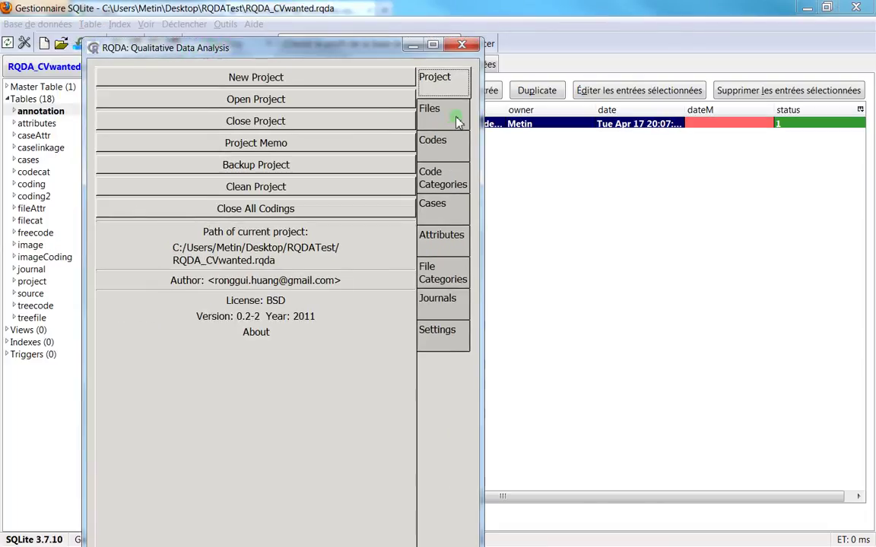
# - In RQDA, open the Int13_2_3_medecin file from the project's files and maximize its window
pyautogui.click(443, 114)
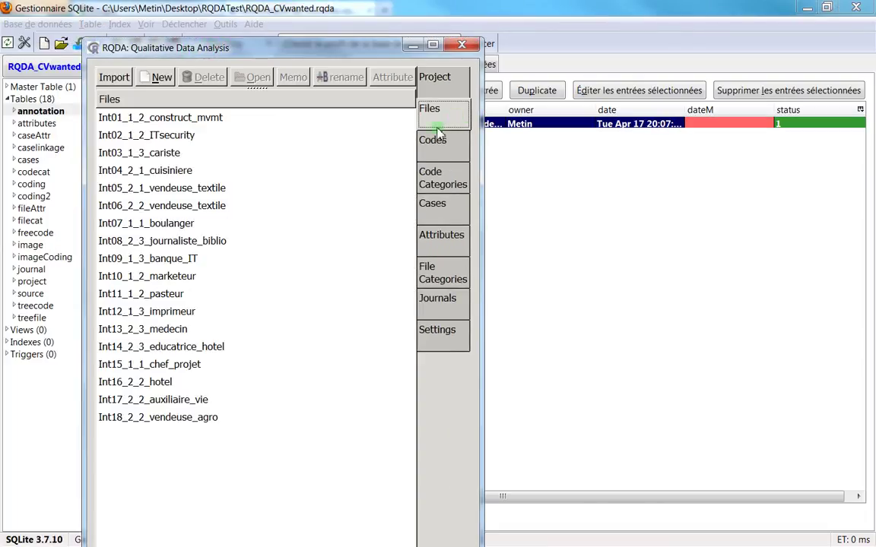
pyautogui.click(166, 334)
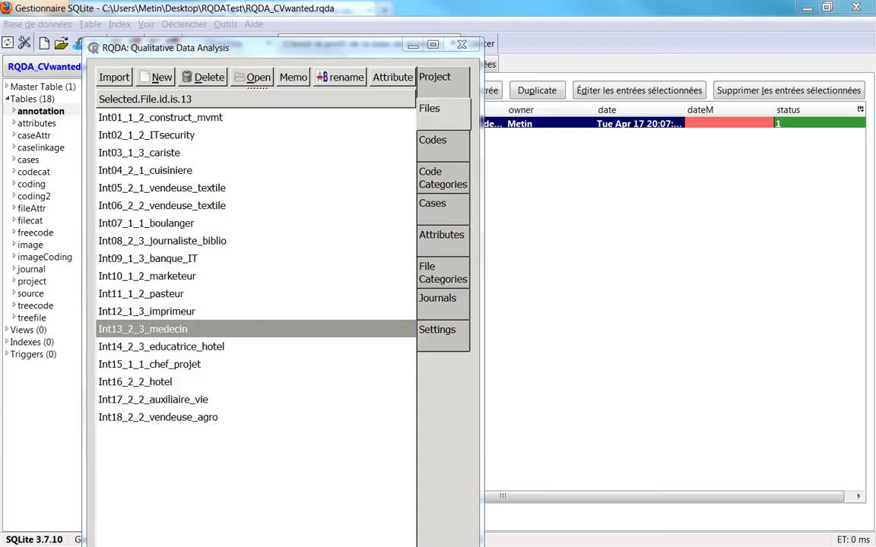
pyautogui.moveTo(179, 44); pyautogui.dragTo(301, 3)
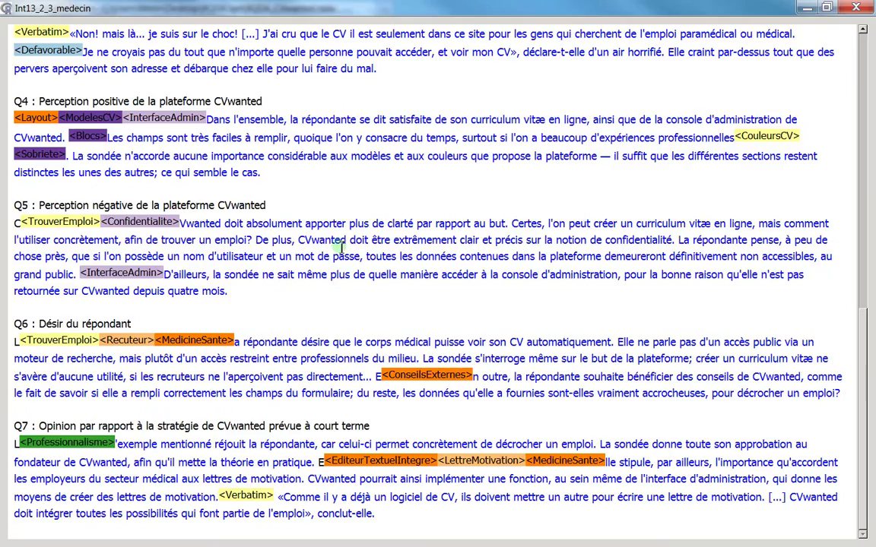
# - Look through the Int13_2_3_medecin interview text from Q7 back to Q1 for its annotation marker
pyautogui.scroll(15, 373, 234)
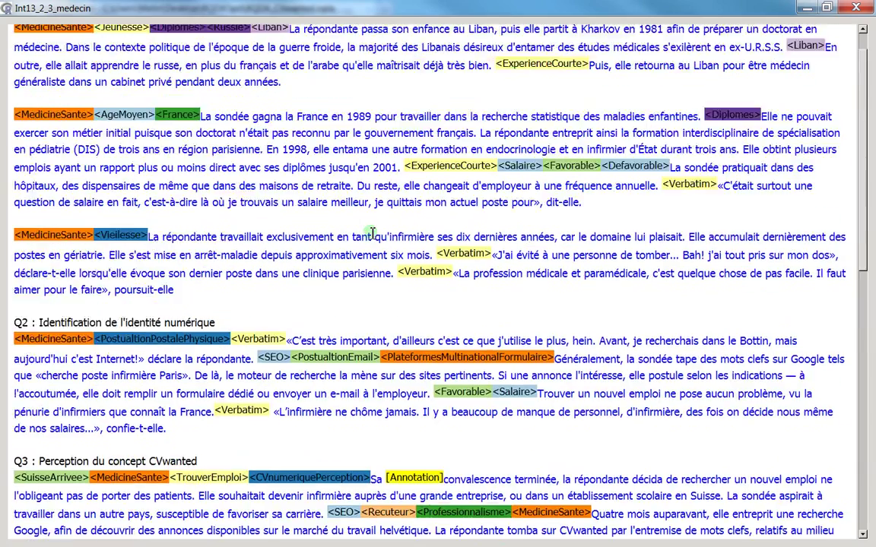
pyautogui.scroll(-7, 373, 233)
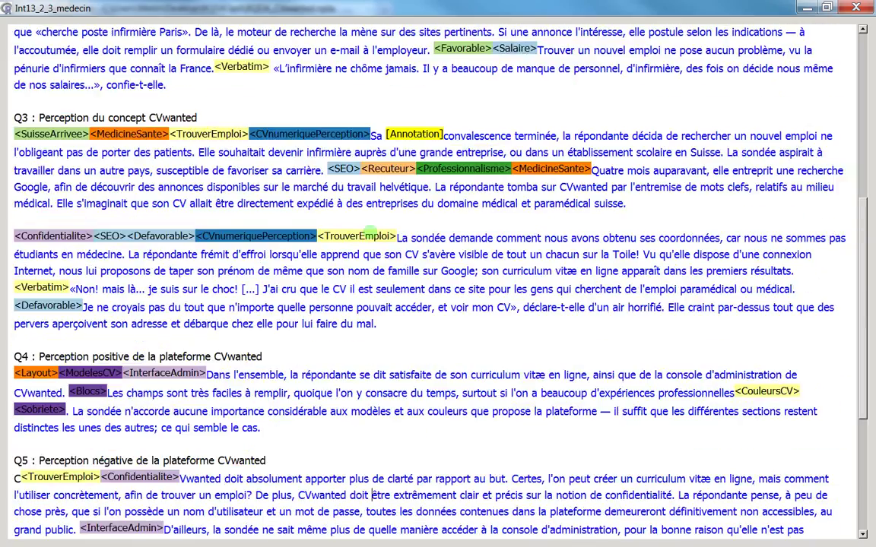
pyautogui.scroll(-5, 372, 234)
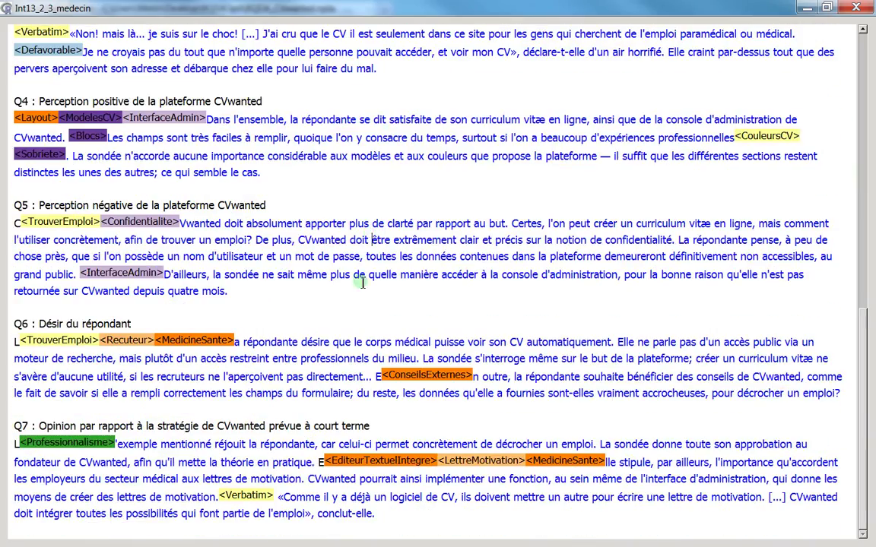
pyautogui.scroll(10, 371, 233)
pyautogui.scroll(1, 358, 244)
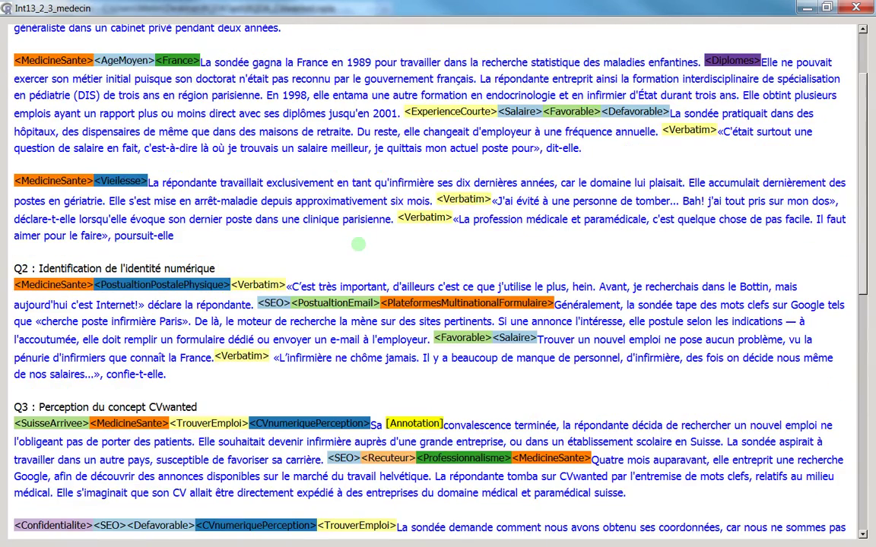
pyautogui.scroll(2, 358, 244)
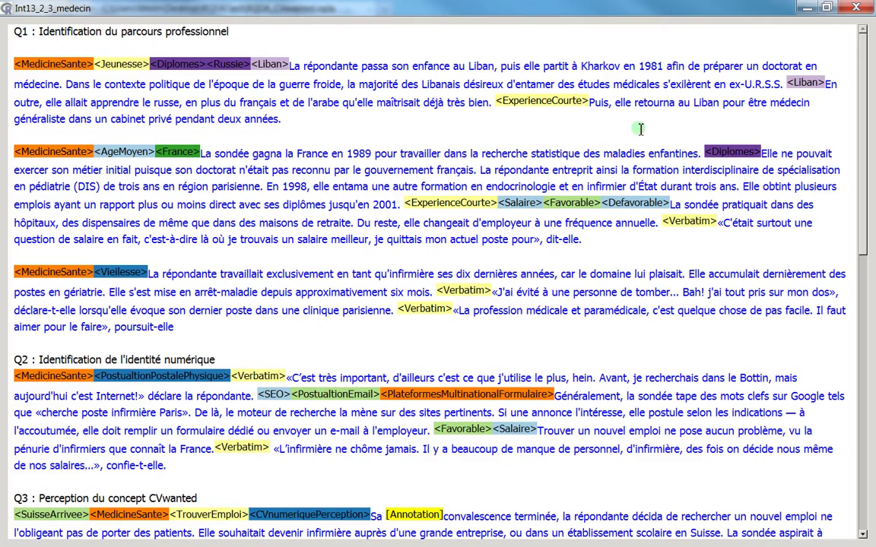
# - Rearrange the RQDA windows, read the annotation attached to the Q3 paragraph of Int13_2_3_medecin, and close the annotation
pyautogui.doubleClick(509, 8)
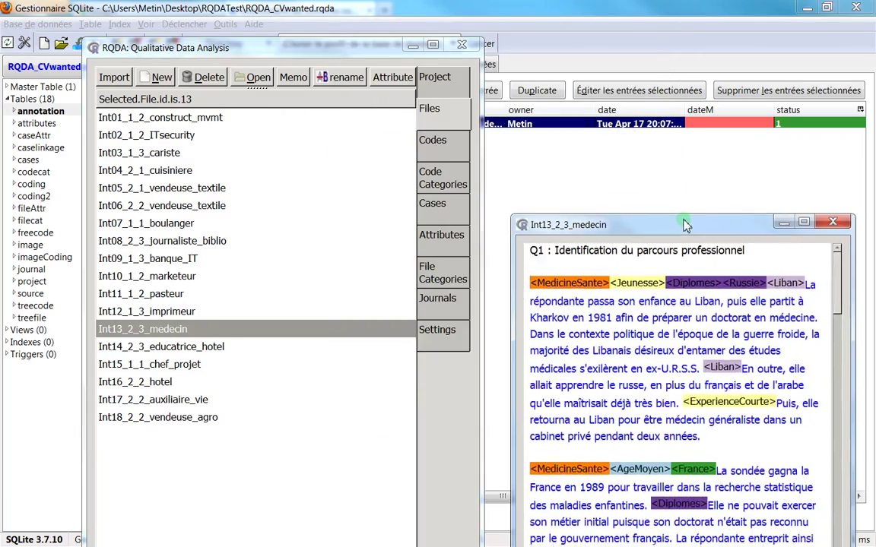
pyautogui.moveTo(345, 59); pyautogui.dragTo(256, 129)
pyautogui.moveTo(562, 225); pyautogui.dragTo(312, 1)
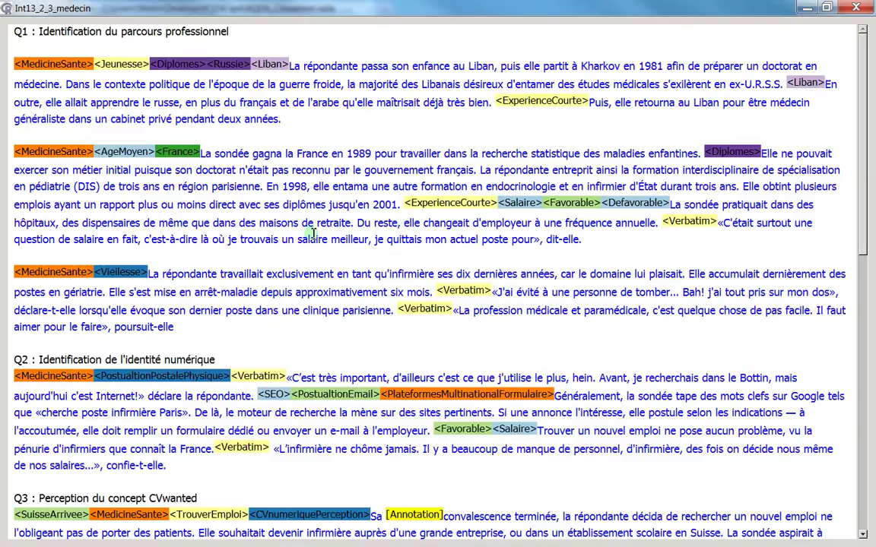
pyautogui.scroll(-5, 311, 233)
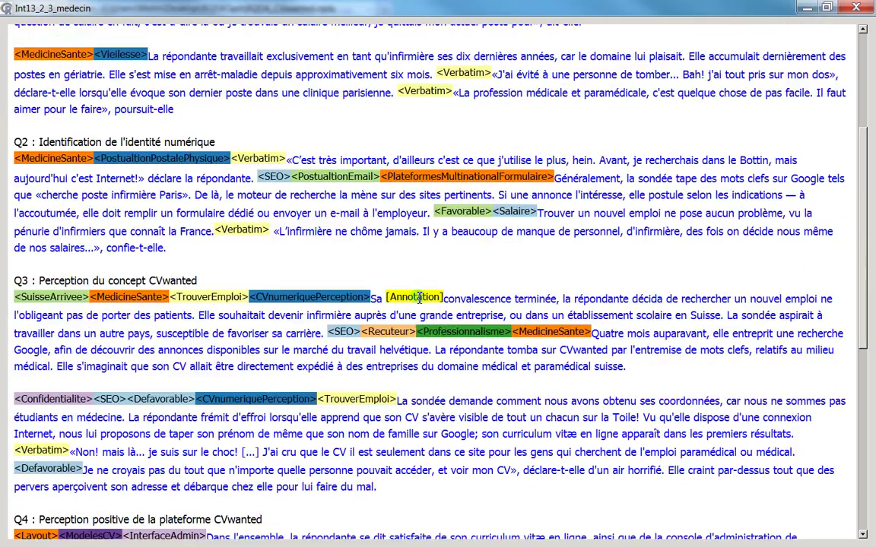
pyautogui.click(405, 296)
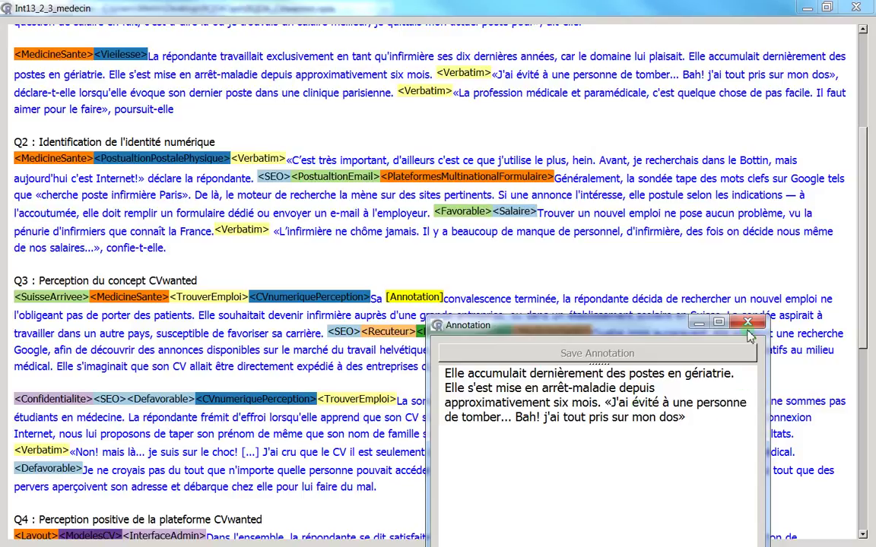
pyautogui.click(752, 229)
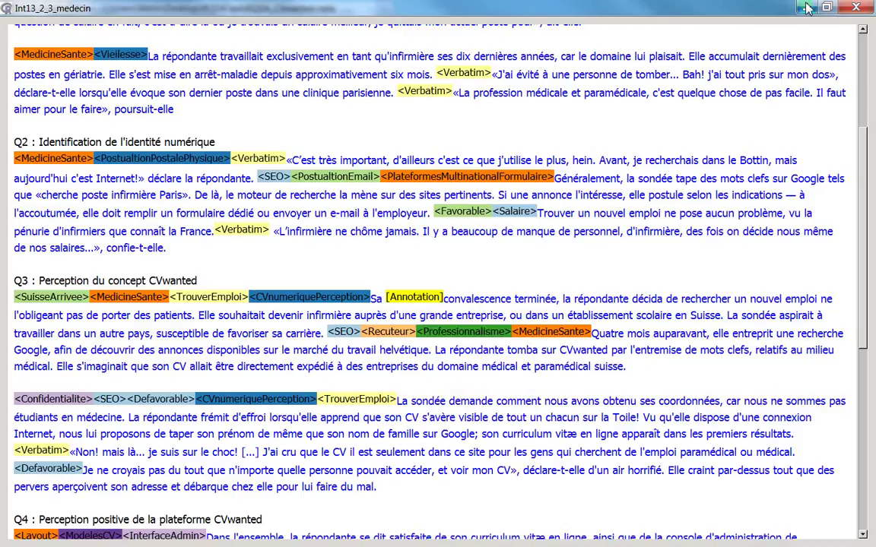
# - Close the Int13_2_3_medecin file and minimize RQDA to return to the annotation records in SQLite Manager
pyautogui.click(855, 7)
pyautogui.click(456, 137)
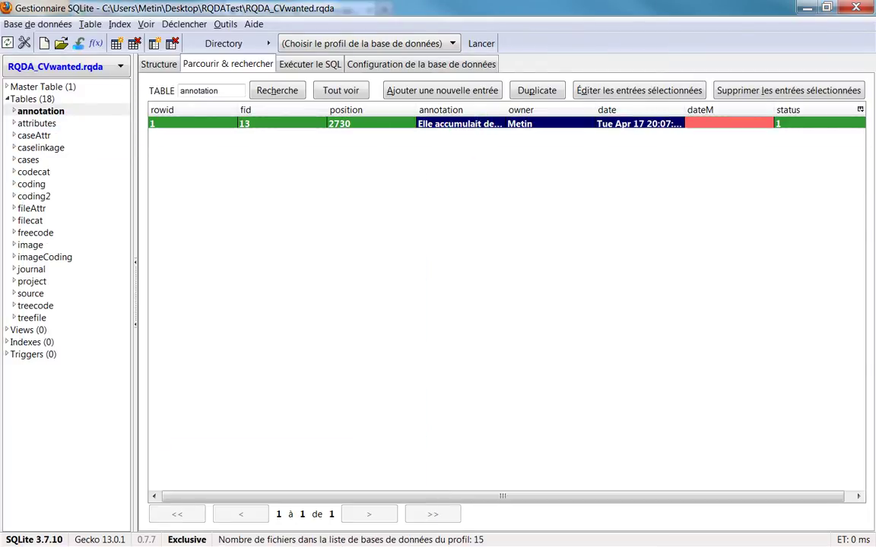
pyautogui.hotkey('alt', 'Tab')
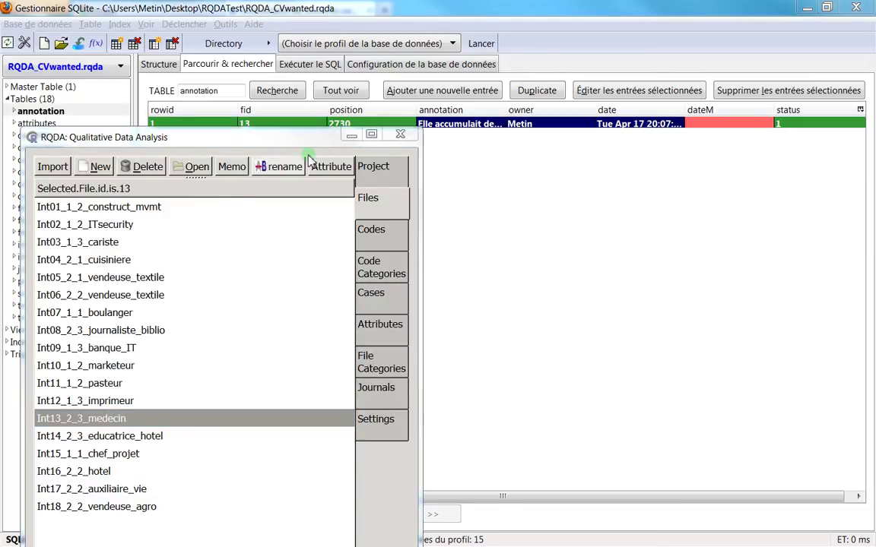
pyautogui.click(351, 135)
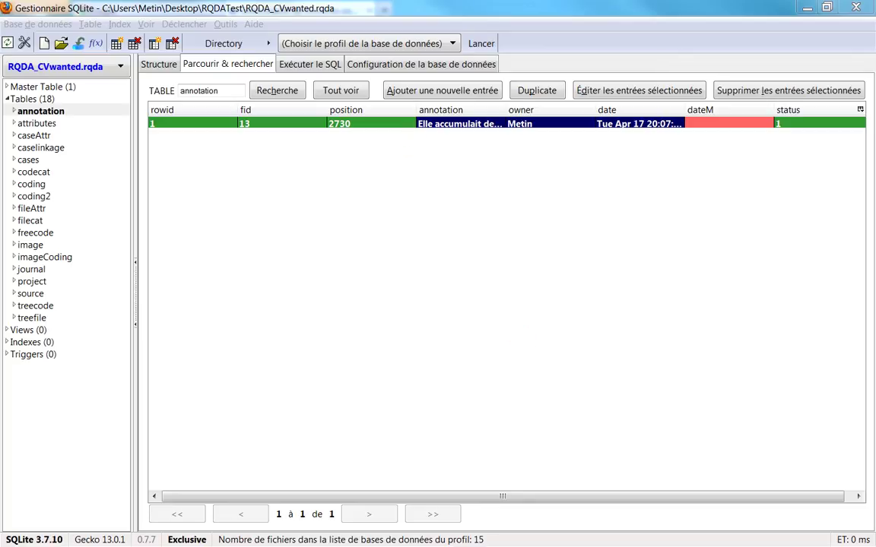
# - Check the coder name in RQDA's settings against the annotation record's owner and return to SQLite Manager
pyautogui.click(321, 351)
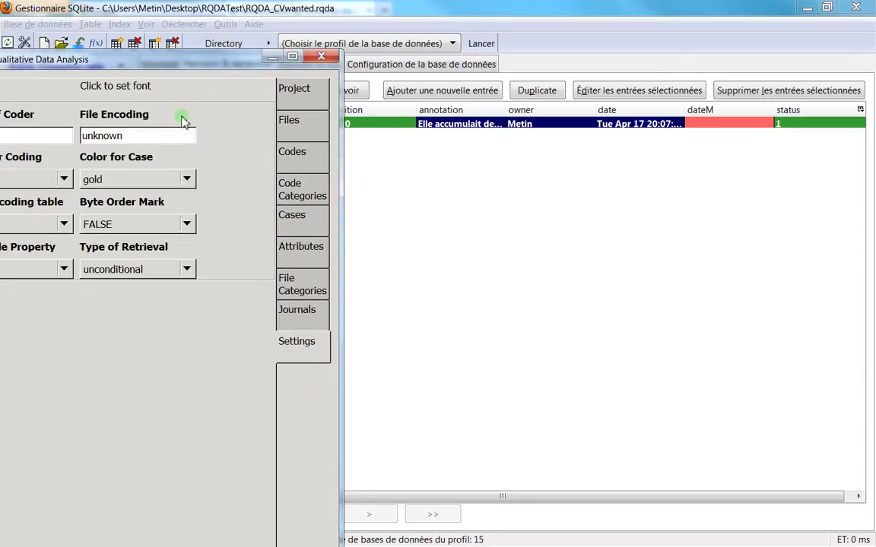
pyautogui.moveTo(125, 58); pyautogui.dragTo(339, 58)
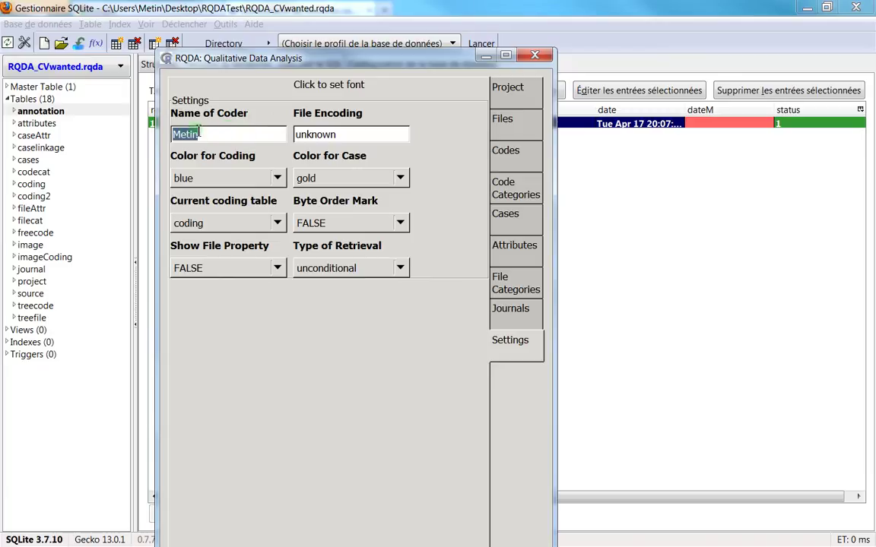
pyautogui.moveTo(297, 71); pyautogui.dragTo(301, 69)
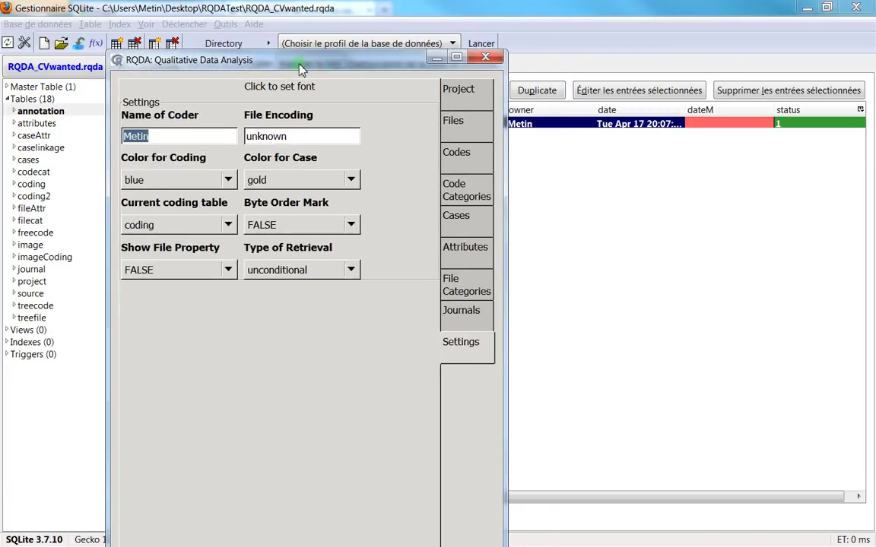
pyautogui.hotkey('alt', 'Tab')
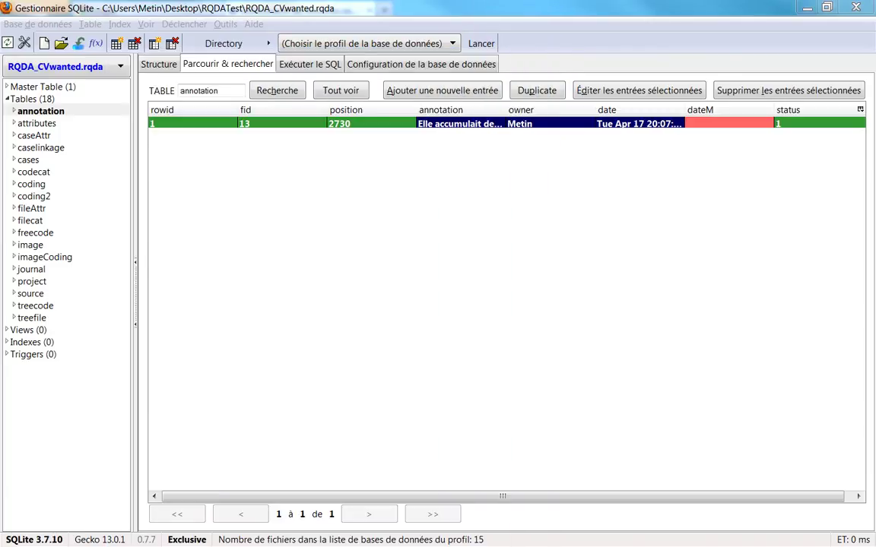
# - Inspect the attributes table's records, structure and column names
pyautogui.click(38, 123)
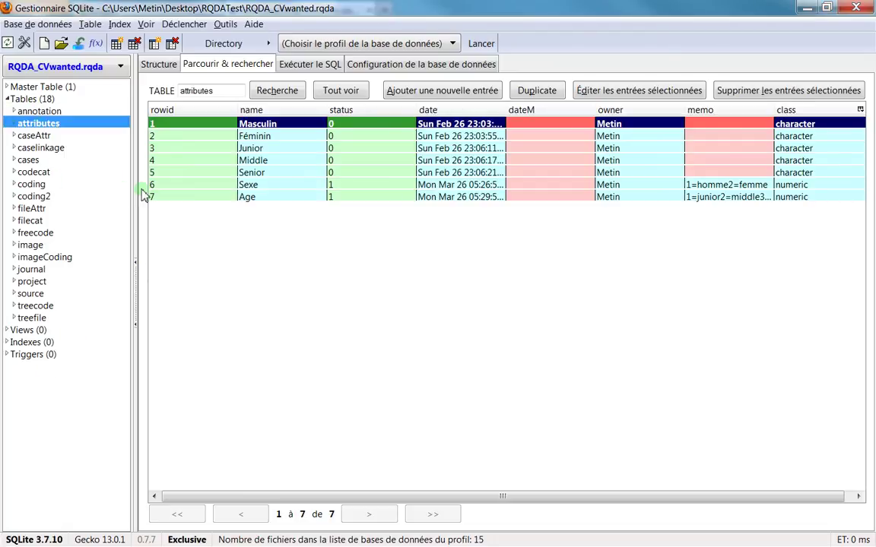
pyautogui.click(169, 72)
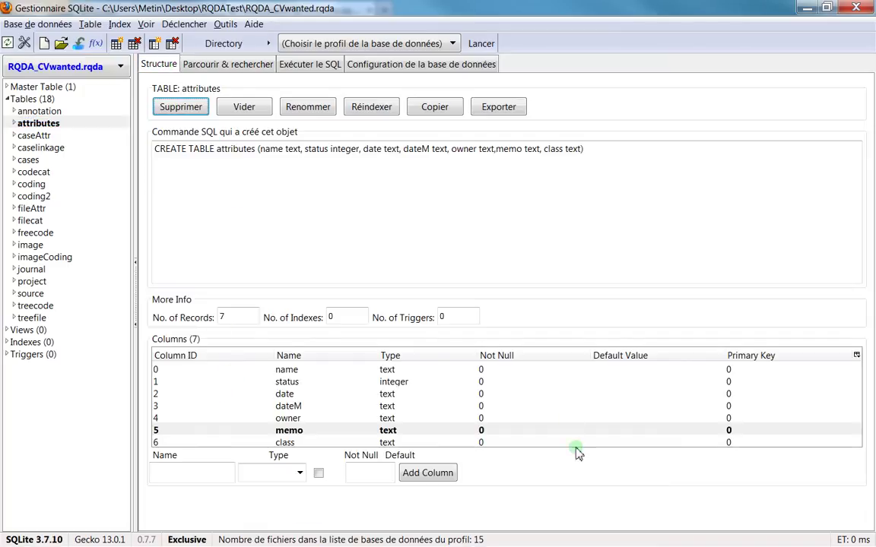
pyautogui.click(13, 125)
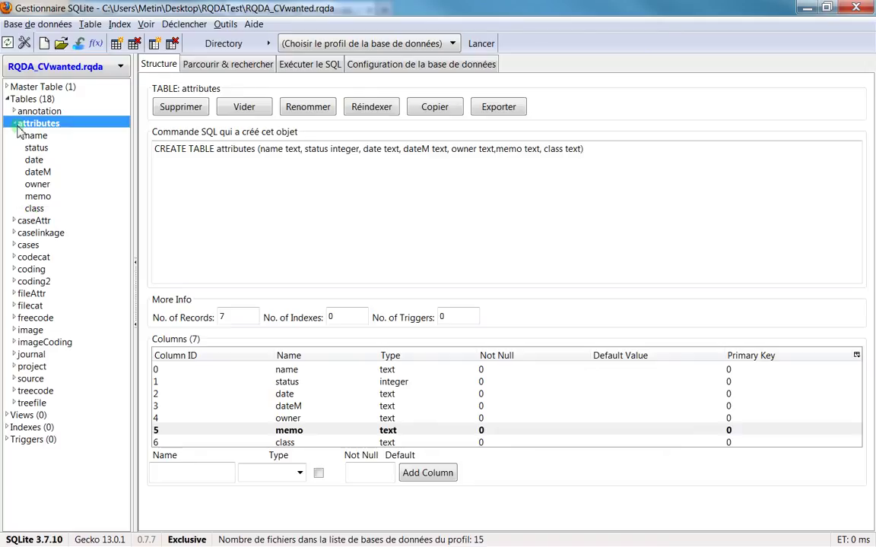
pyautogui.click(13, 124)
# - Browse the attributes table's records and examine the Masculin and Féminin rows
pyautogui.click(191, 66)
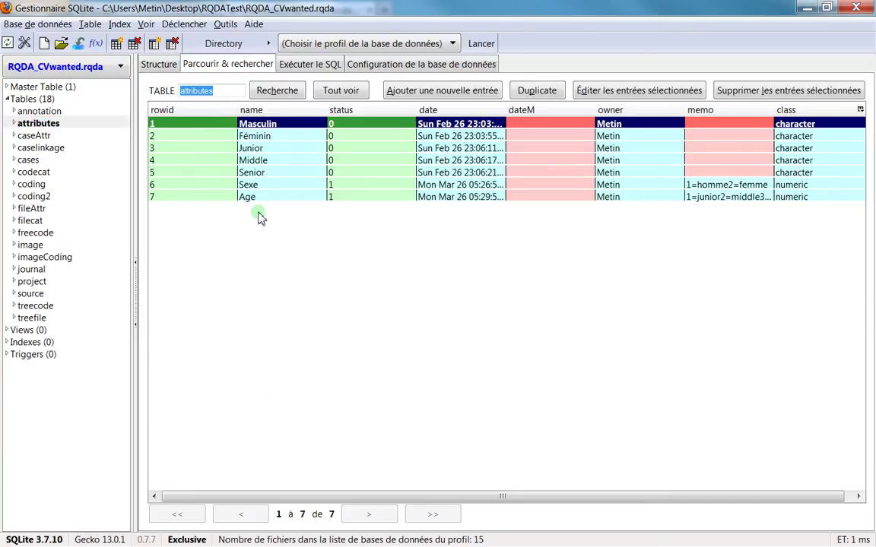
pyautogui.moveTo(445, 497); pyautogui.dragTo(357, 514)
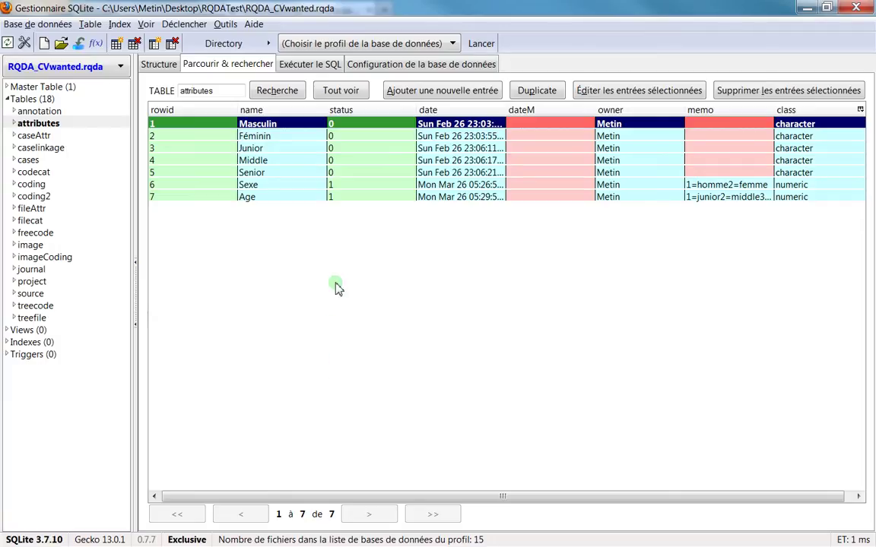
pyautogui.click(251, 136)
pyautogui.click(176, 124)
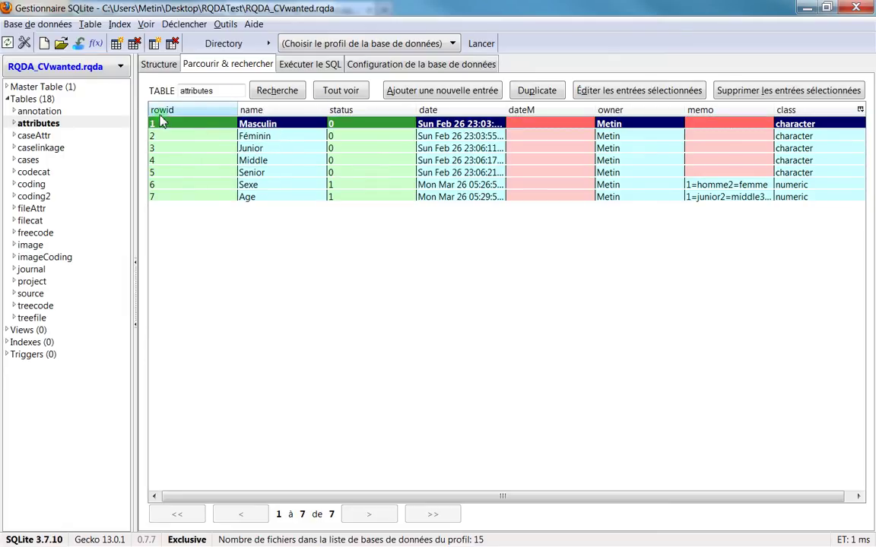
pyautogui.click(161, 135)
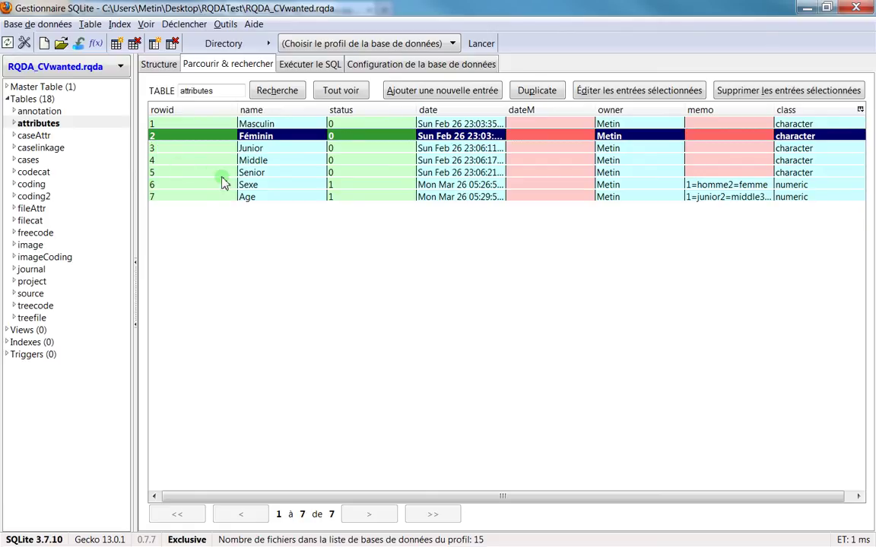
# - Step through the attributes table's records from Junior to Age and return to Senior
pyautogui.press('Down')
pyautogui.press('Down')
pyautogui.press('Down')
pyautogui.press('Down')
pyautogui.press('Down')
pyautogui.press('Up')
pyautogui.press('Up')
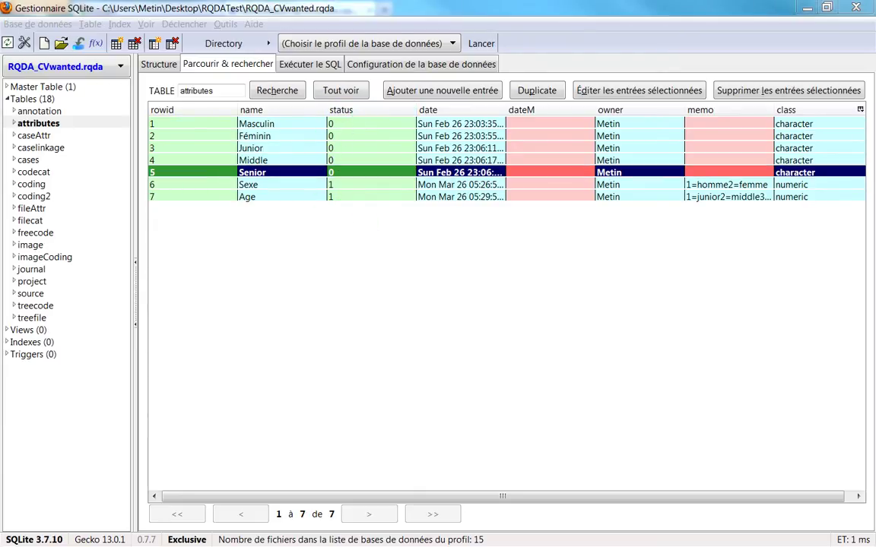
# - Check RQDA's attribute list against the Sexe and Age records in SQLite Manager
pyautogui.moveTo(304, 55); pyautogui.dragTo(450, 69)
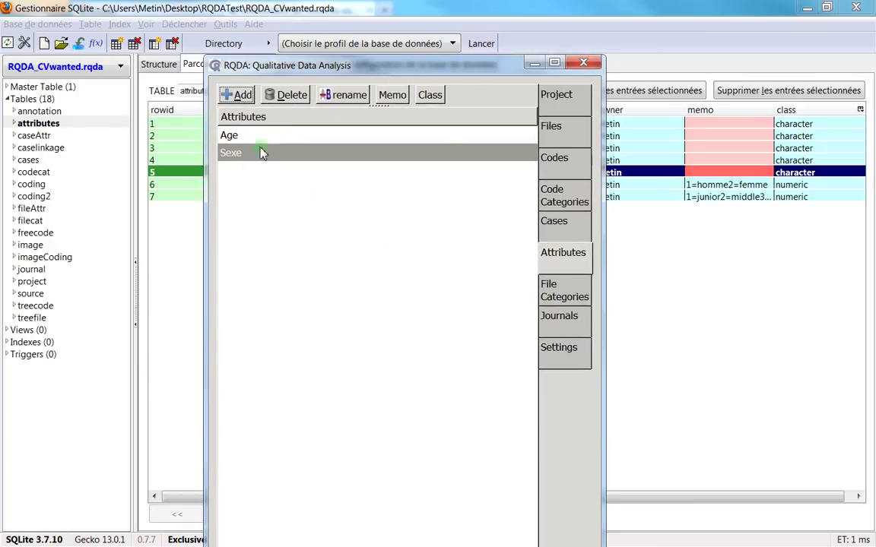
pyautogui.moveTo(335, 67); pyautogui.dragTo(0, 122)
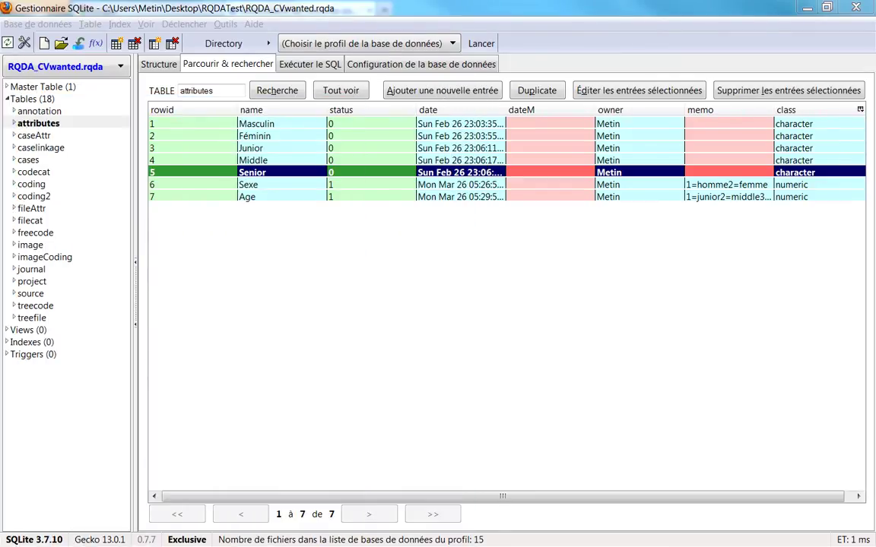
pyautogui.click(263, 186)
pyautogui.click(258, 196)
pyautogui.click(257, 187)
pyautogui.click(257, 197)
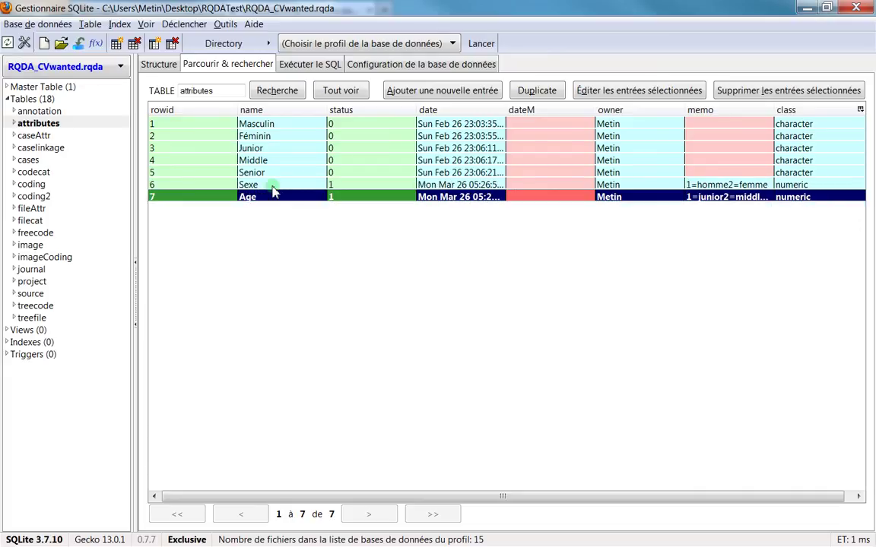
pyautogui.click(267, 186)
pyautogui.click(270, 197)
pyautogui.click(270, 187)
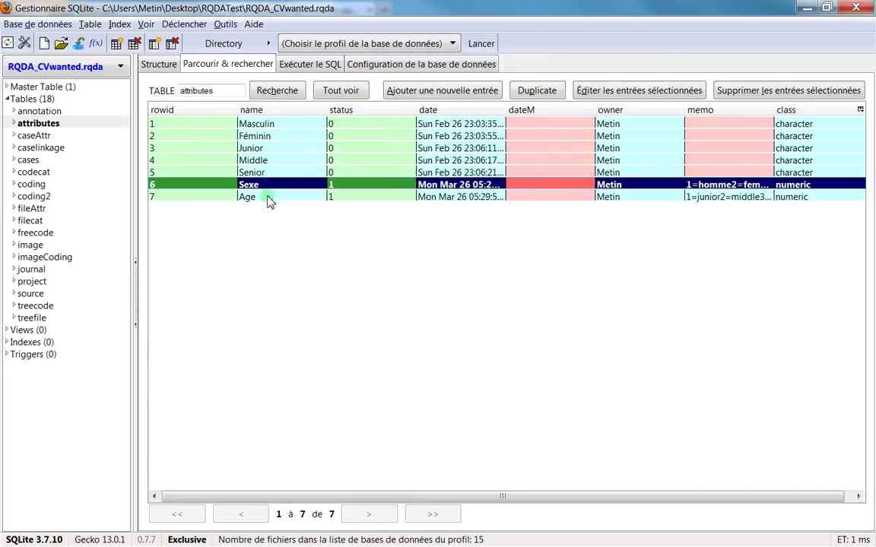
pyautogui.click(308, 196)
pyautogui.click(311, 185)
# - Examine the status values of the records from Senior up to Masculin
pyautogui.click(339, 175)
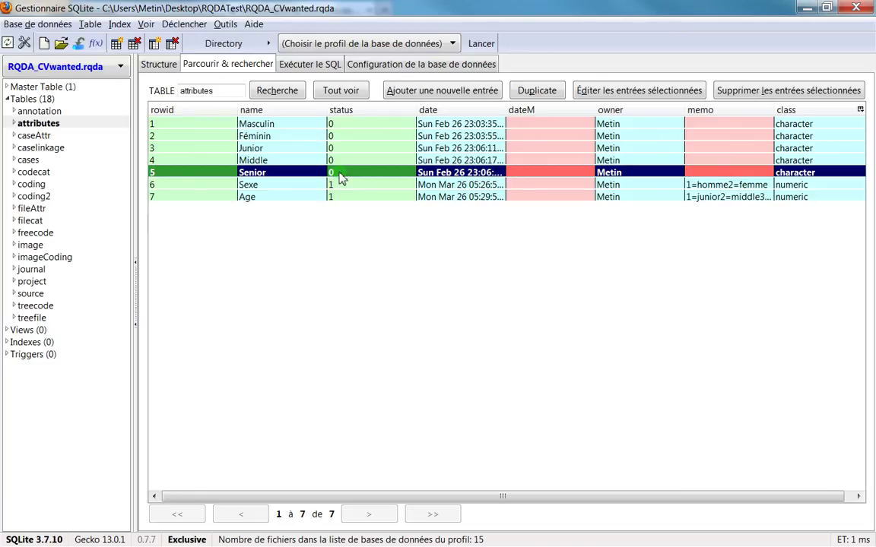
pyautogui.press('Up')
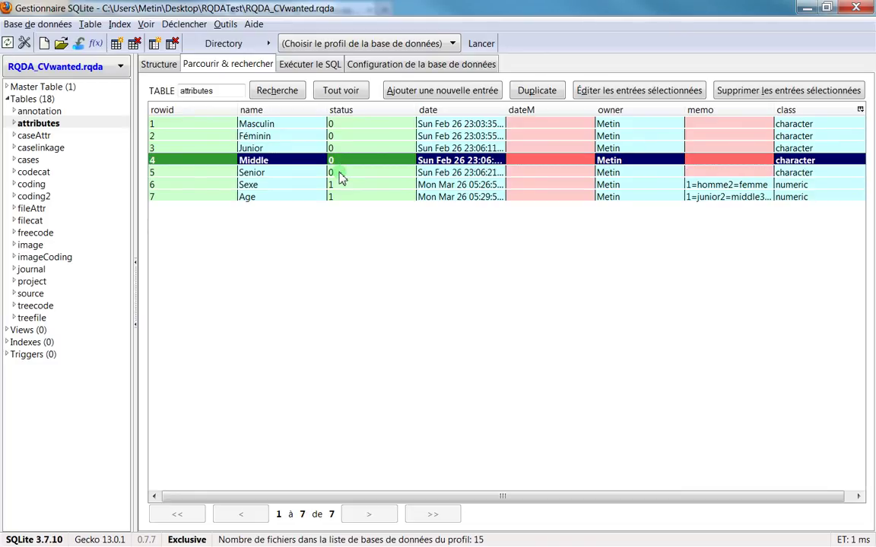
pyautogui.press('Up')
pyautogui.press('Up')
pyautogui.press('Up')
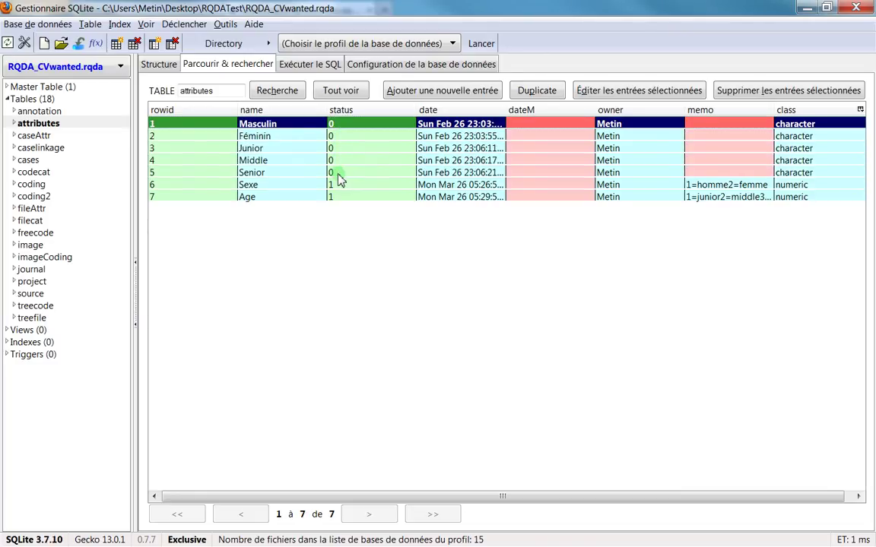
pyautogui.click(340, 178)
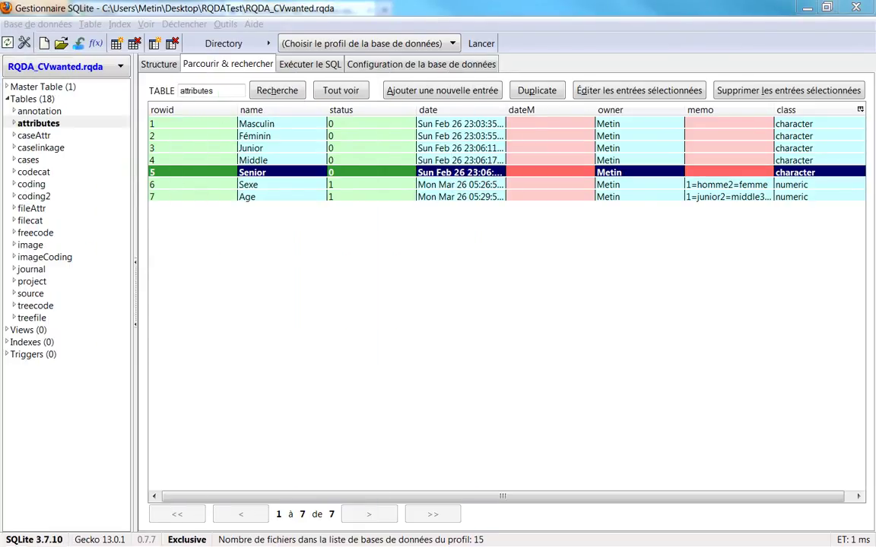
# - Open the Senior record for editing, inspect its status field and close it without changes
pyautogui.doubleClick(389, 177)
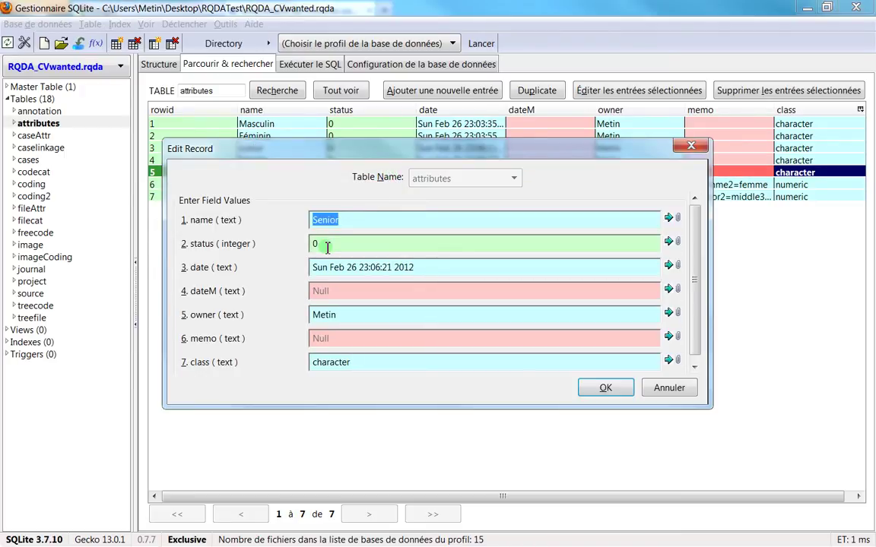
pyautogui.press('Tab')
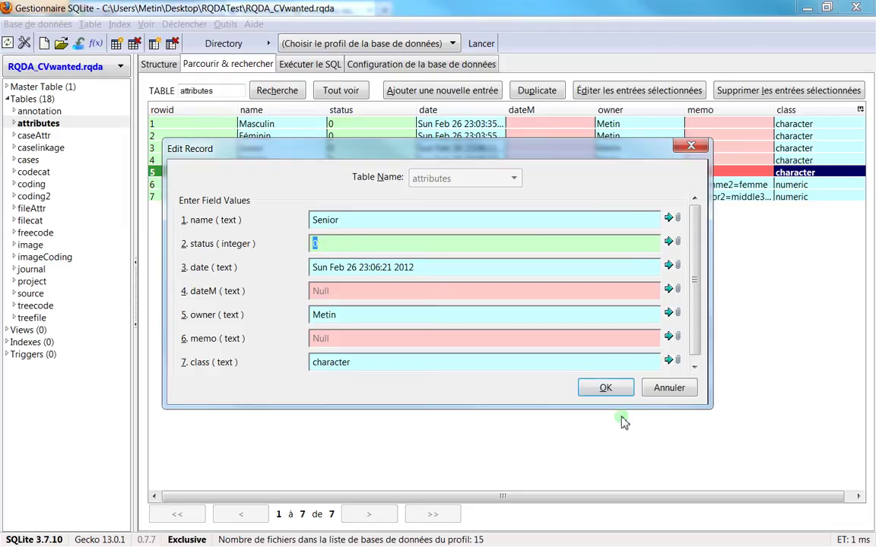
pyautogui.click(690, 147)
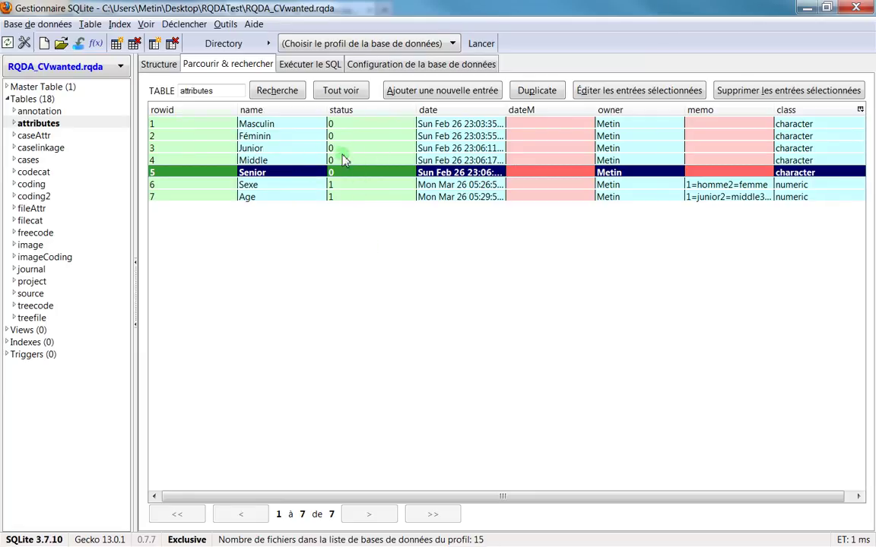
# - Compare the status values of the five character attributes with those of Sexe and Age
pyautogui.press('Up')
pyautogui.press('Up')
pyautogui.press('Up')
pyautogui.press('Up')
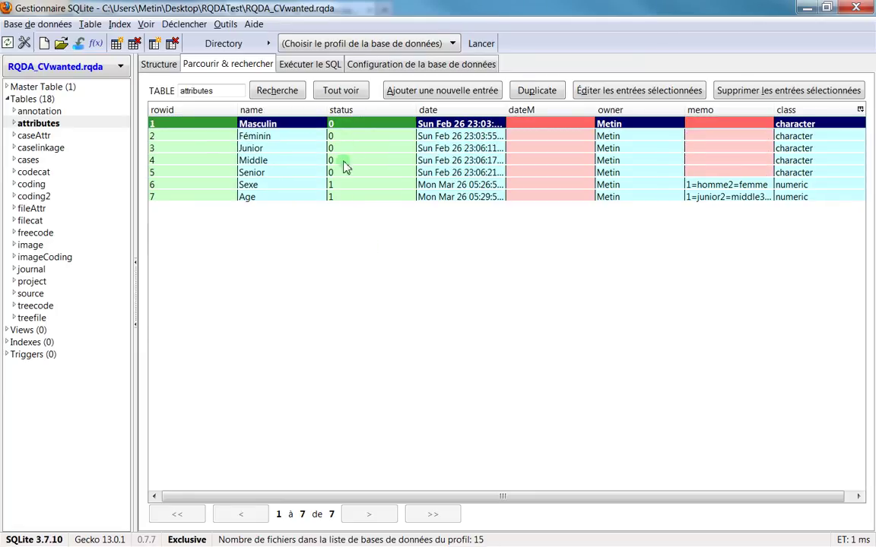
pyautogui.click(343, 174)
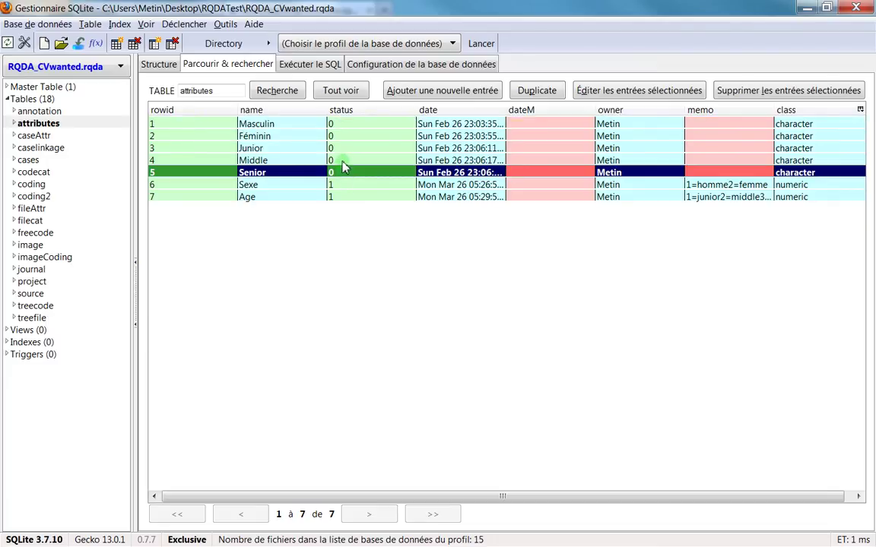
pyautogui.press('Up')
pyautogui.press('Up')
pyautogui.press('Up')
pyautogui.press('Up')
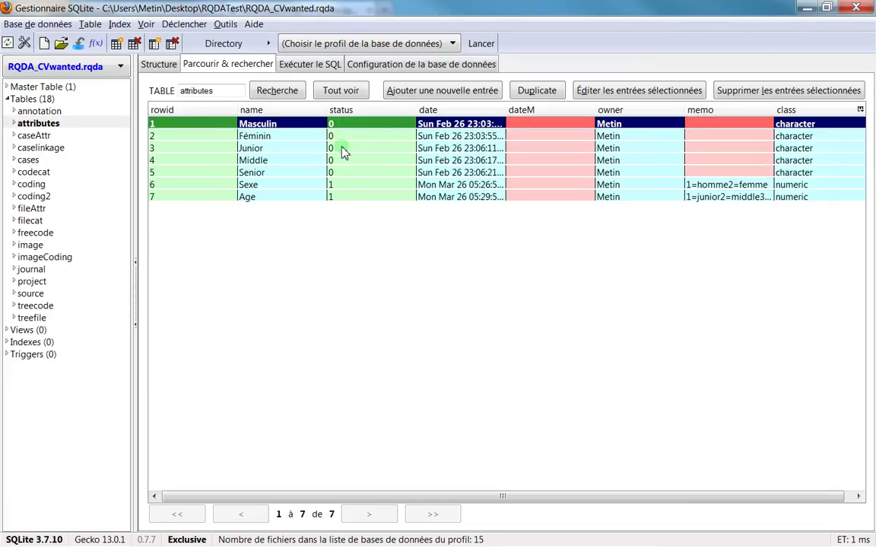
pyautogui.click(339, 173)
pyautogui.click(337, 186)
pyautogui.click(338, 192)
pyautogui.press('Up')
pyautogui.click(339, 197)
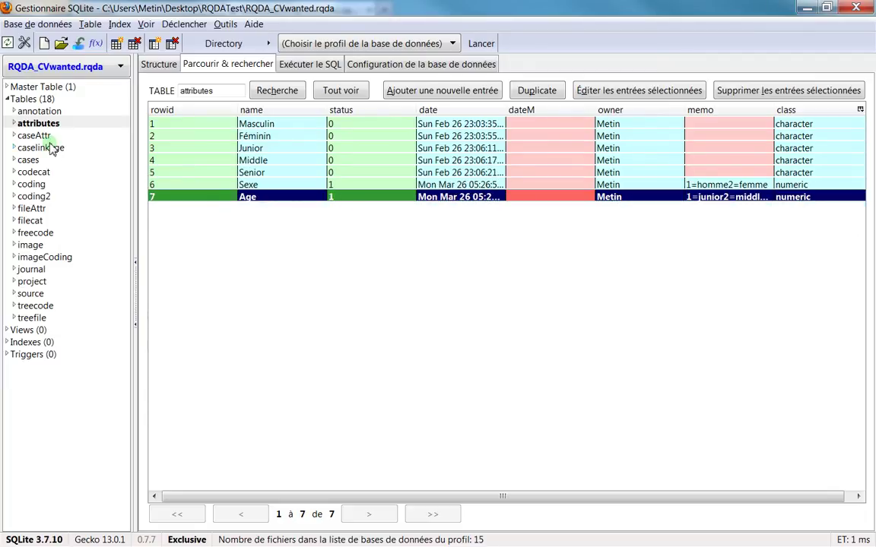
# - Switch to RQDA, view the memo of the Sexe attribute and close it
pyautogui.hotkey('alt', 'Tab')
pyautogui.moveTo(155, 76); pyautogui.dragTo(352, 263)
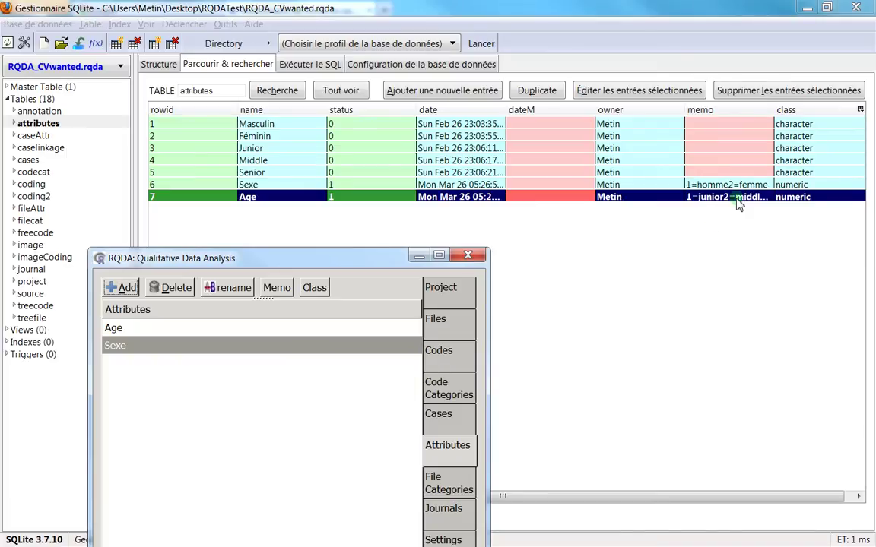
pyautogui.click(274, 296)
pyautogui.moveTo(146, 120); pyautogui.dragTo(179, 129)
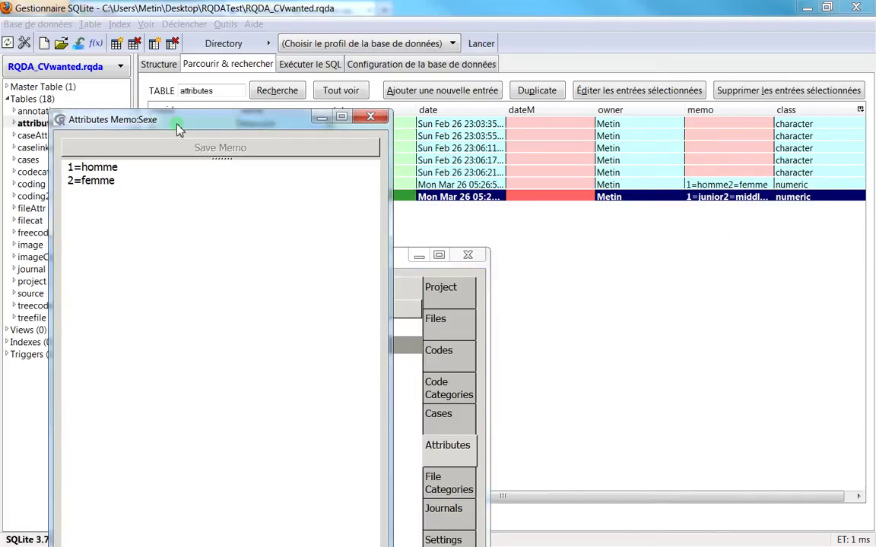
pyautogui.click(368, 119)
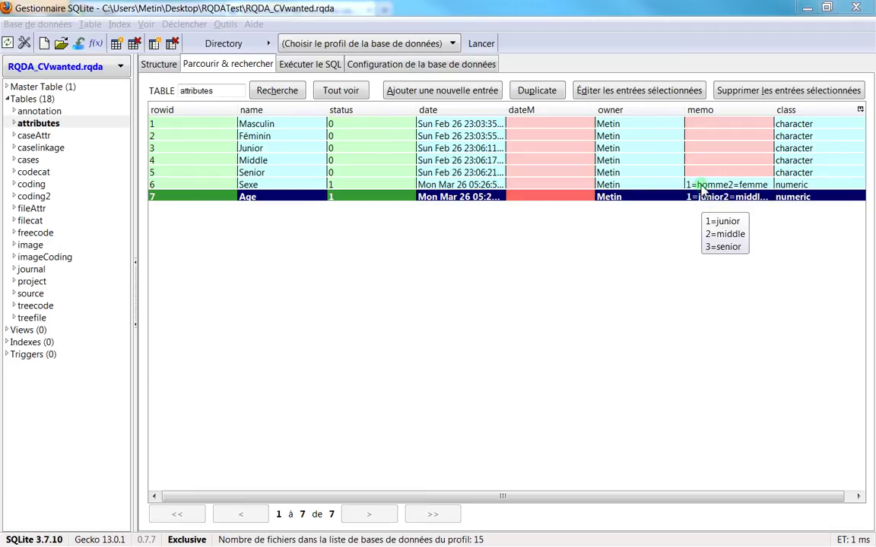
# - Compare the memo values of the Sexe and Age records in SQLite Manager
pyautogui.click(698, 185)
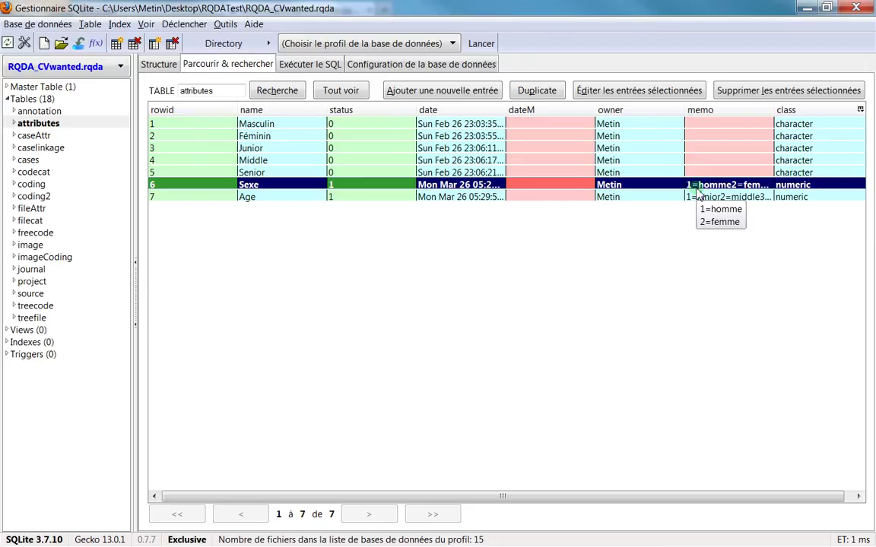
pyautogui.click(712, 196)
pyautogui.click(705, 186)
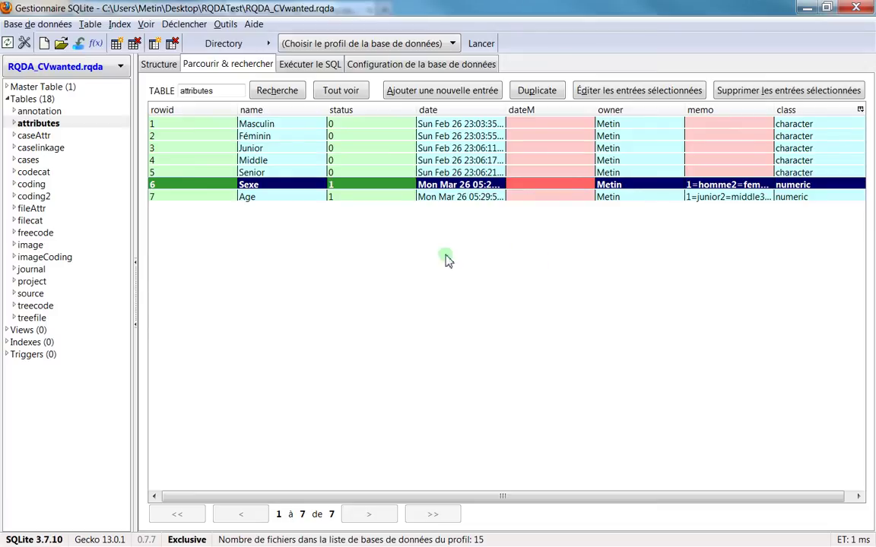
# - Widen the date column to show full timestamps and compare the creation dates of the attribute records
pyautogui.moveTo(505, 110); pyautogui.dragTo(610, 110)
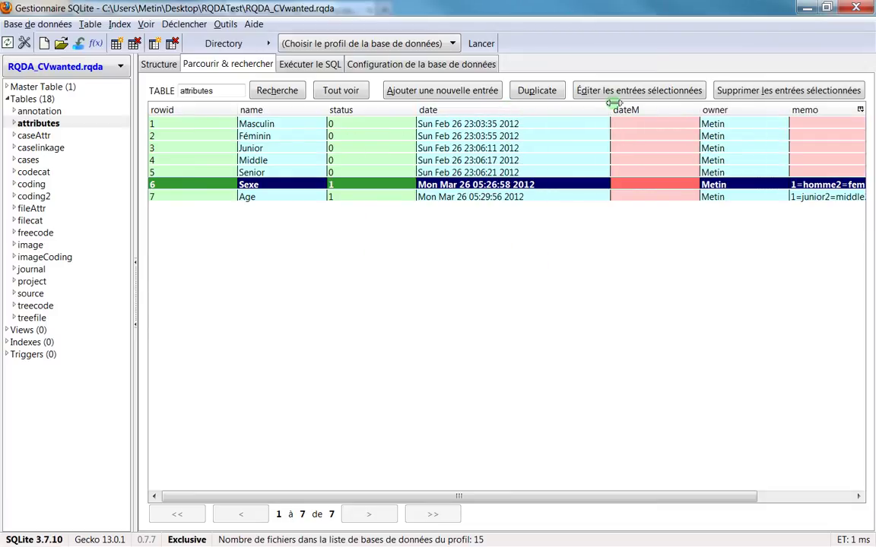
pyautogui.click(459, 197)
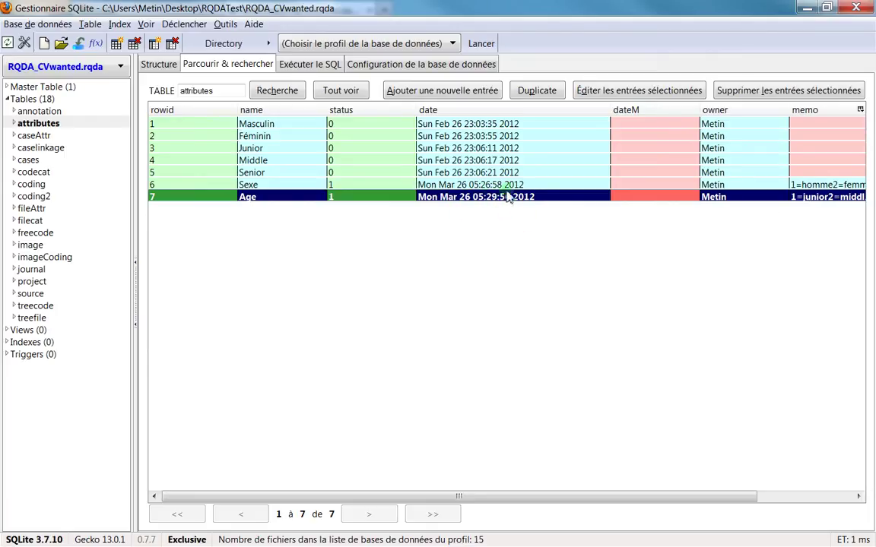
pyautogui.click(437, 184)
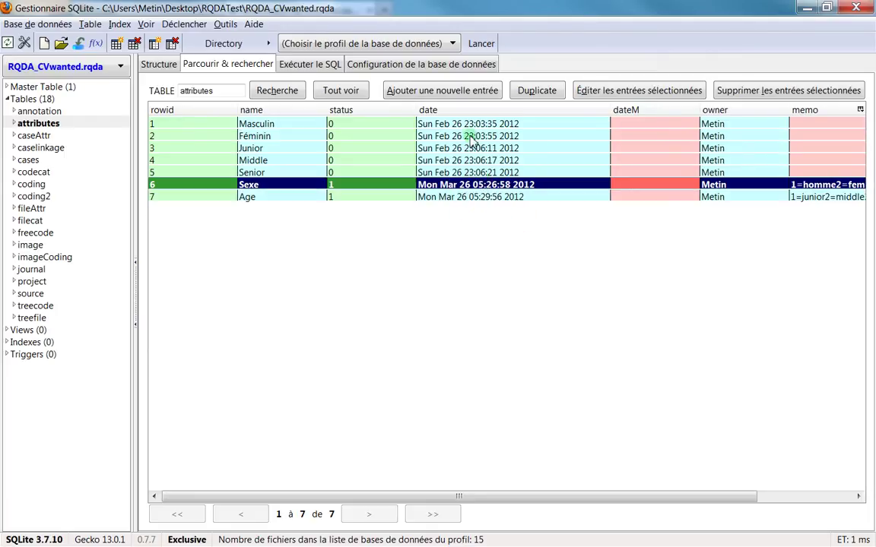
pyautogui.click(427, 135)
pyautogui.click(435, 171)
pyautogui.click(441, 185)
pyautogui.click(463, 196)
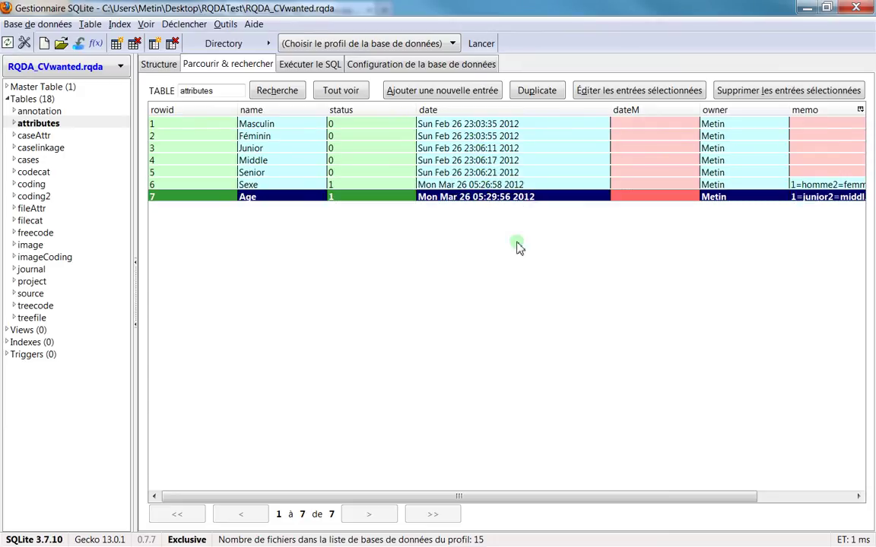
# - Narrow the date column to fit its timestamps and inspect the dateM values against the creation dates
pyautogui.moveTo(609, 110); pyautogui.dragTo(535, 110)
pyautogui.click(577, 124)
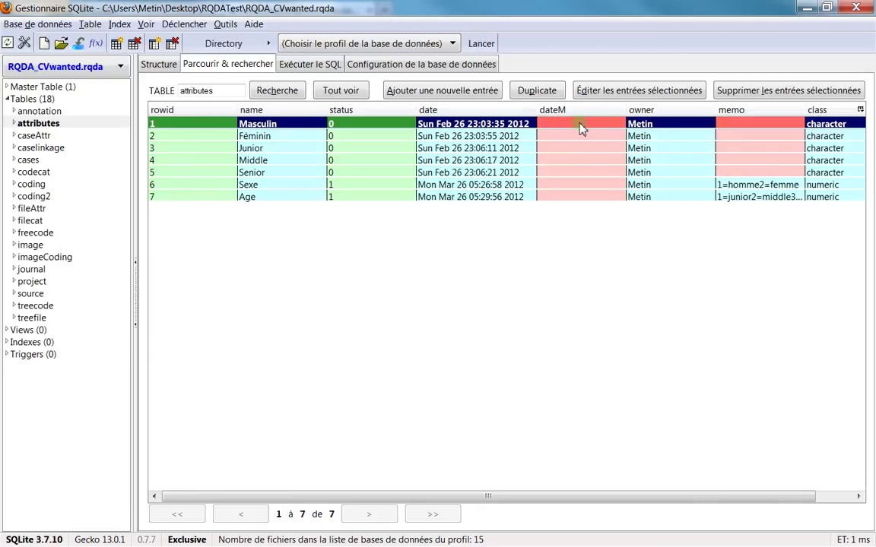
pyautogui.click(574, 136)
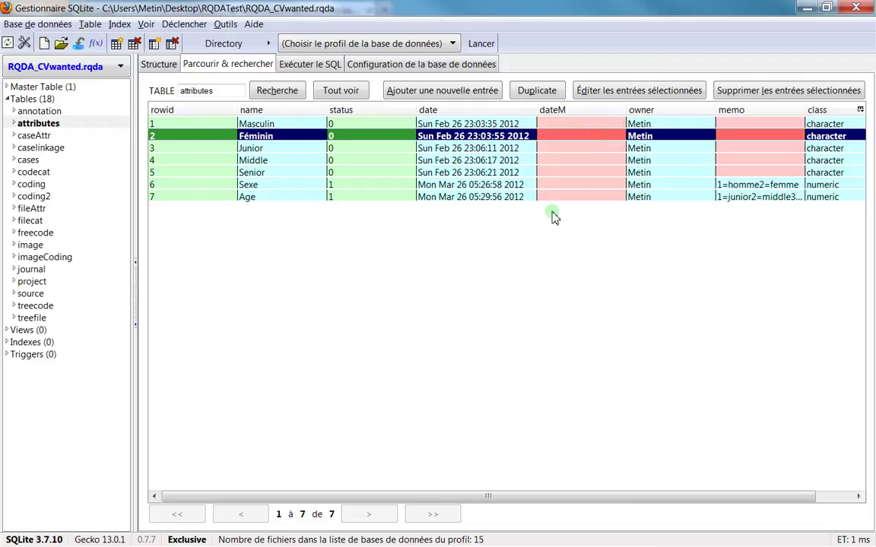
pyautogui.click(477, 161)
pyautogui.click(480, 184)
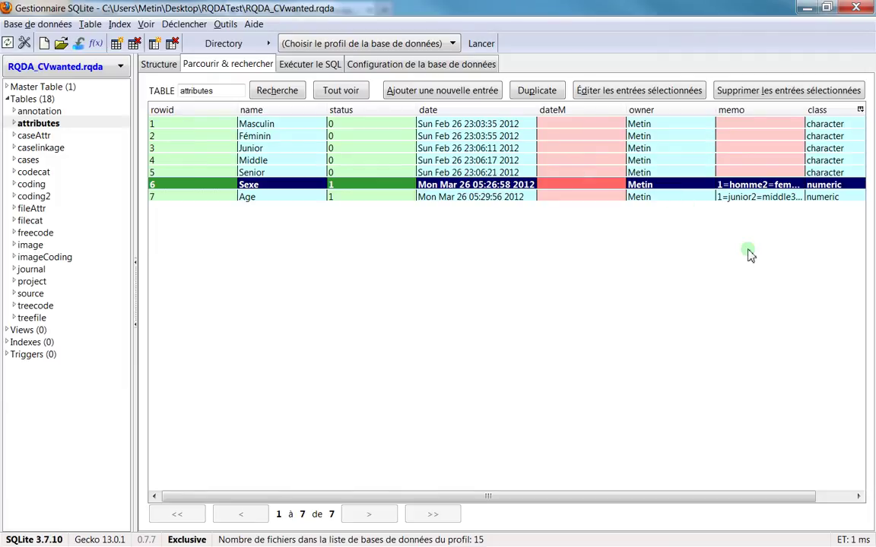
# - Compare the class values of the Sexe and Age records with those of the other attributes
pyautogui.click(840, 197)
pyautogui.click(801, 188)
pyautogui.click(823, 172)
pyautogui.press('Down')
pyautogui.press('Down')
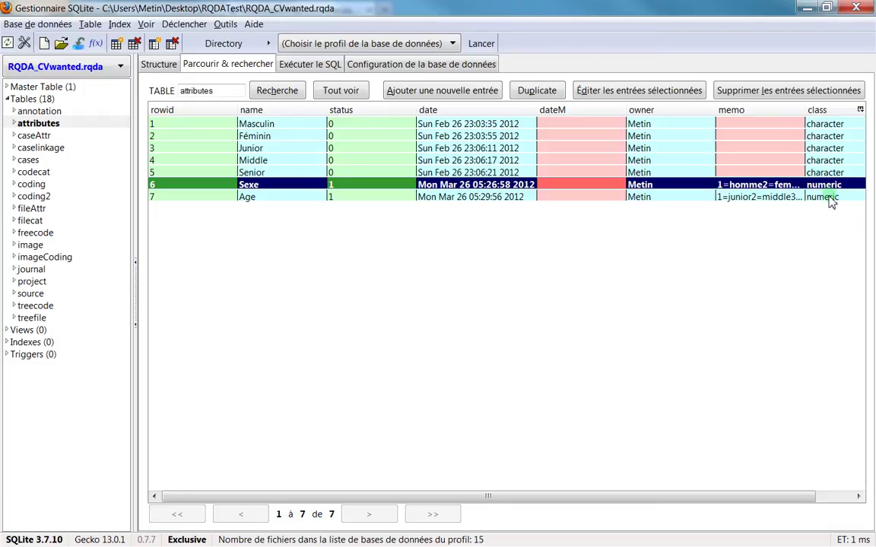
pyautogui.click(831, 186)
pyautogui.click(832, 196)
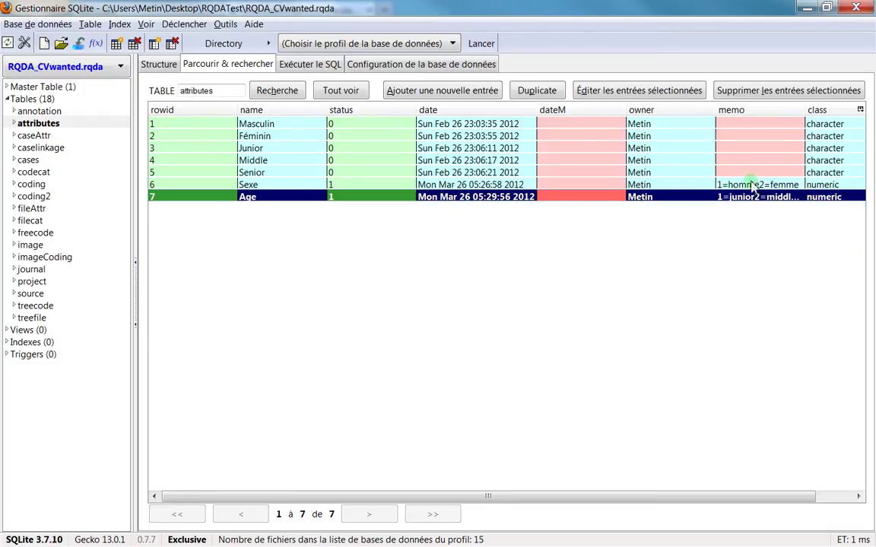
pyautogui.click(833, 173)
pyautogui.click(828, 148)
pyautogui.click(827, 136)
pyautogui.click(825, 124)
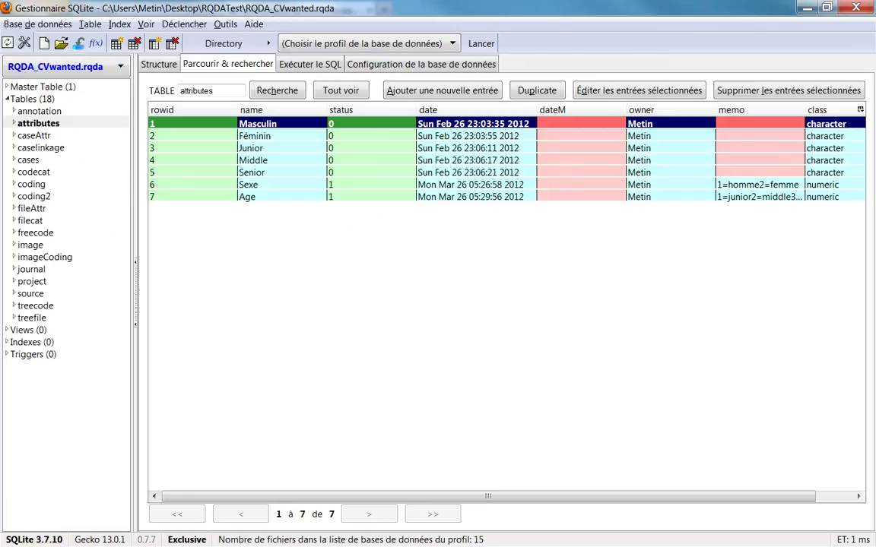
# - Inspect the caseAttr and caselinkage tables, including caselinkage's structure, and open the SQL execution view
pyautogui.click(42, 136)
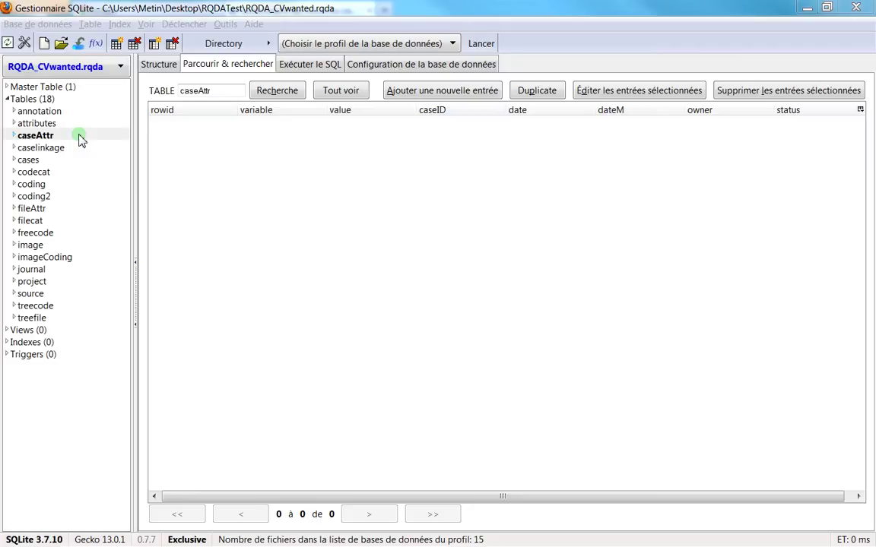
pyautogui.click(31, 150)
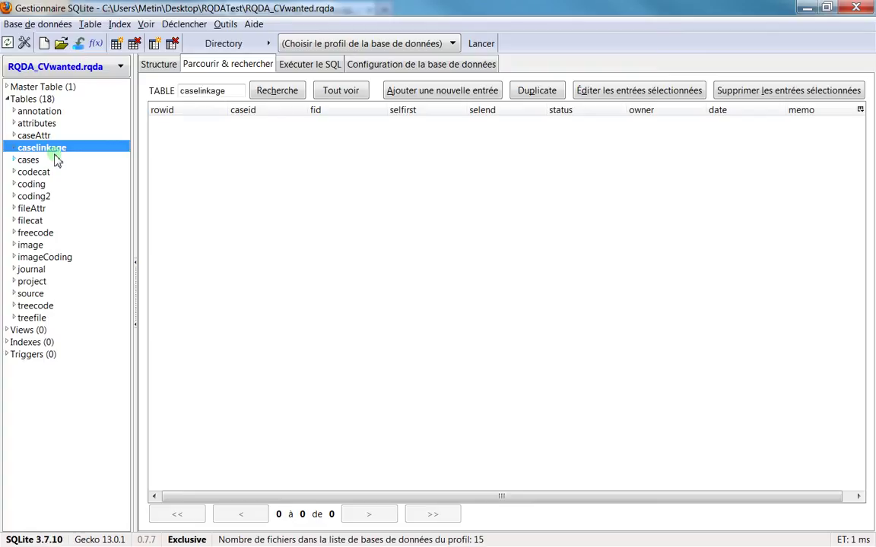
pyautogui.click(166, 66)
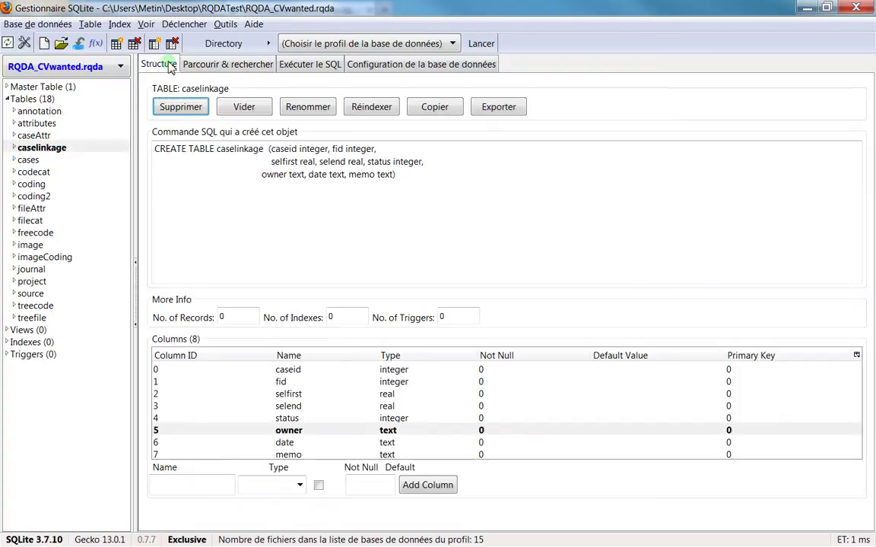
pyautogui.click(228, 67)
pyautogui.click(296, 65)
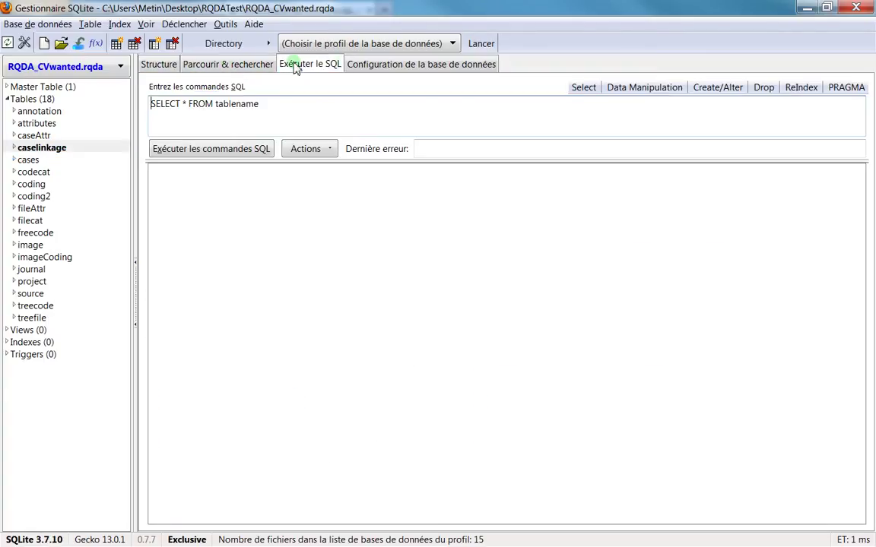
# - Review the database settings, SQL execution, record browsing and structure views for the empty caselinkage table
pyautogui.click(359, 67)
pyautogui.click(318, 64)
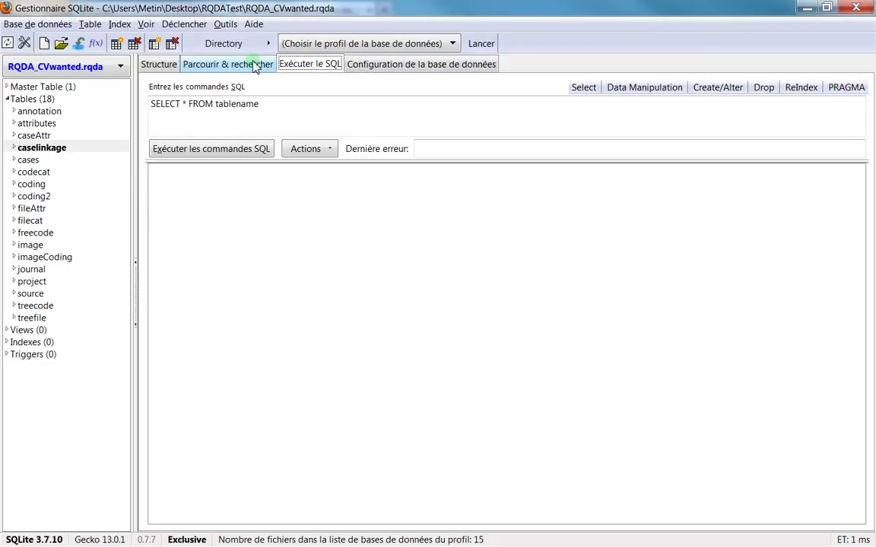
pyautogui.click(256, 64)
pyautogui.click(155, 69)
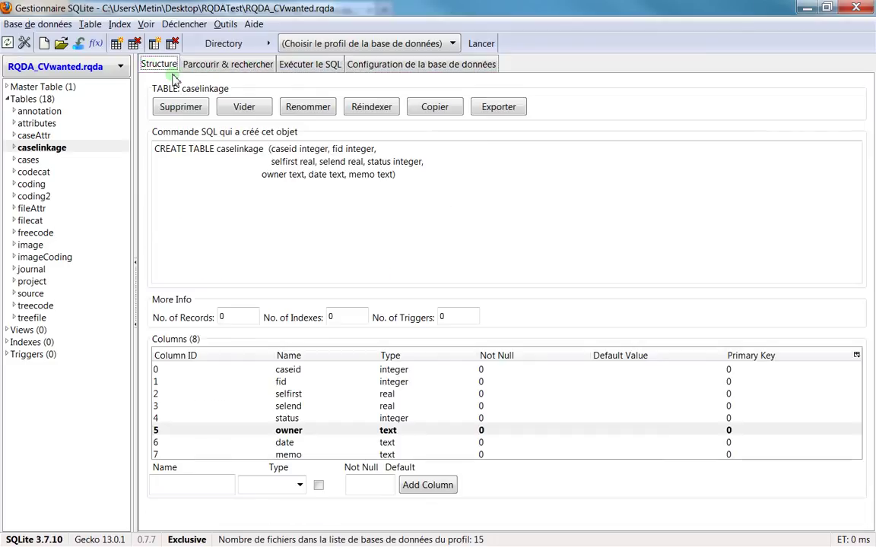
pyautogui.click(238, 69)
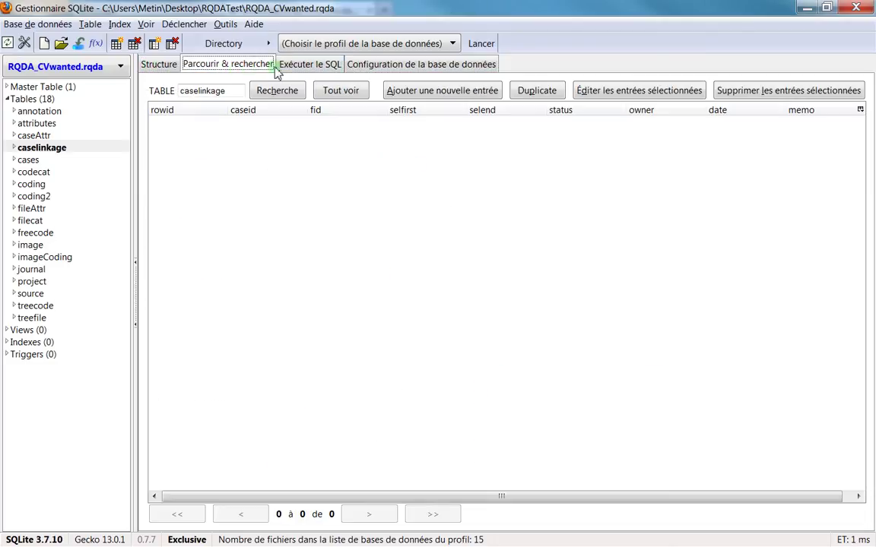
pyautogui.click(156, 65)
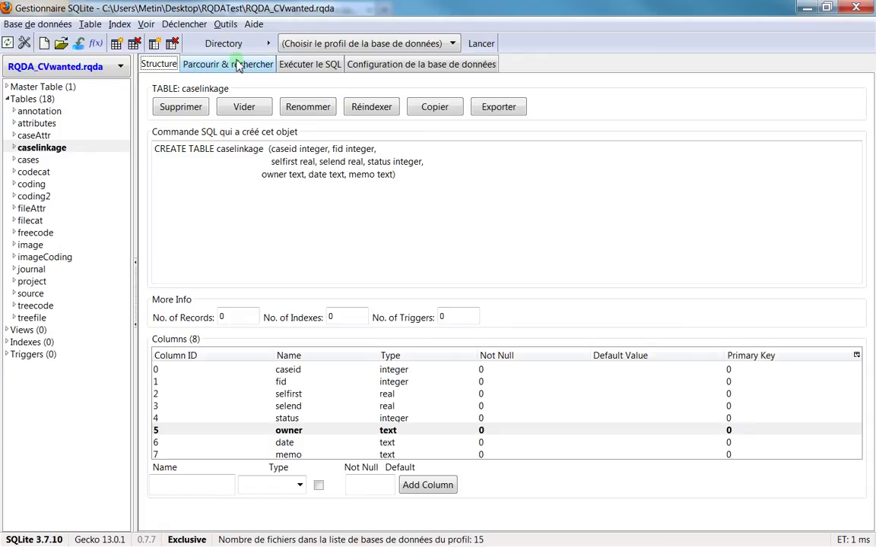
# - Browse the cases table's records and compare them with the Positif, Neutre and Negatif cases in RQDA
pyautogui.click(34, 161)
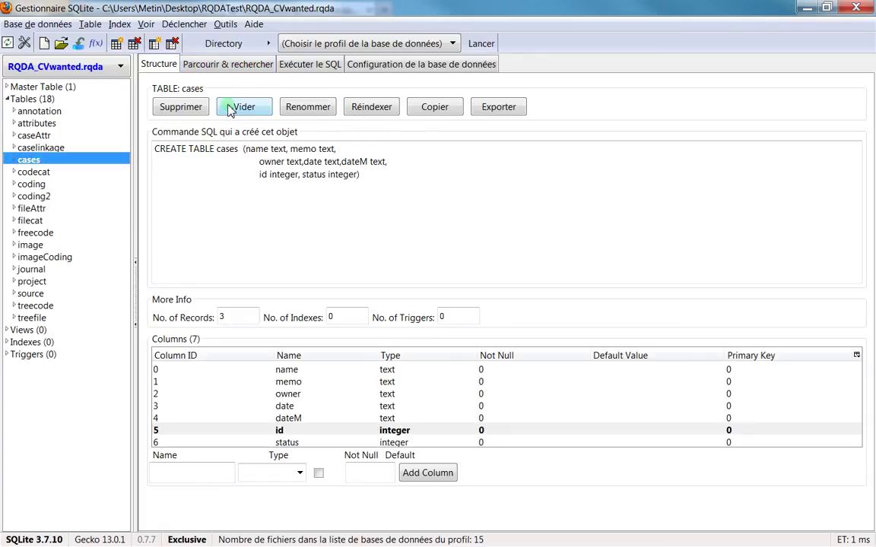
pyautogui.click(198, 64)
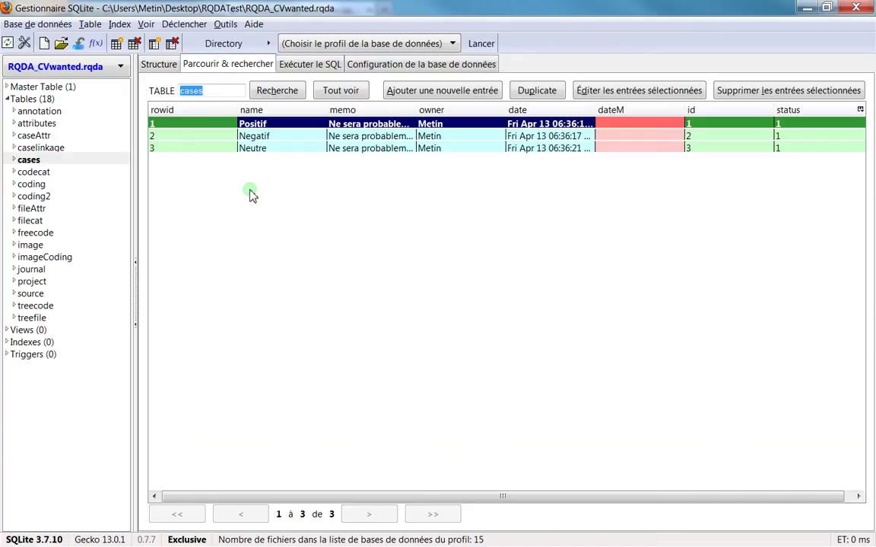
pyautogui.hotkey('alt', 'Tab')
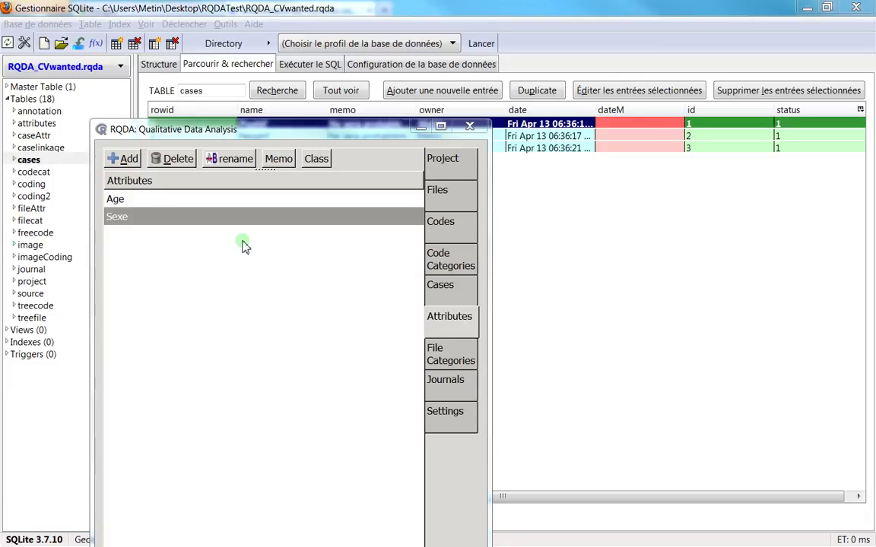
pyautogui.click(456, 240)
pyautogui.click(444, 285)
pyautogui.click(181, 241)
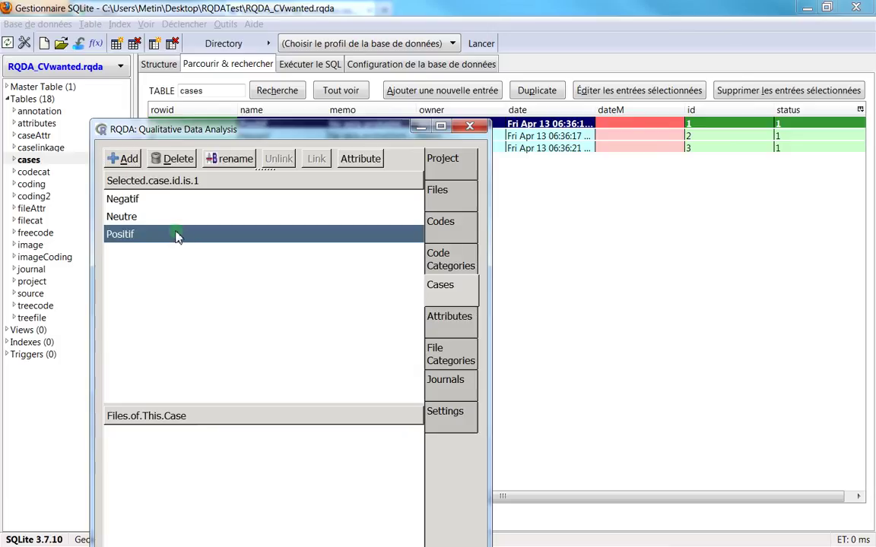
pyautogui.click(167, 217)
pyautogui.click(166, 199)
pyautogui.moveTo(233, 140); pyautogui.dragTo(0, 152)
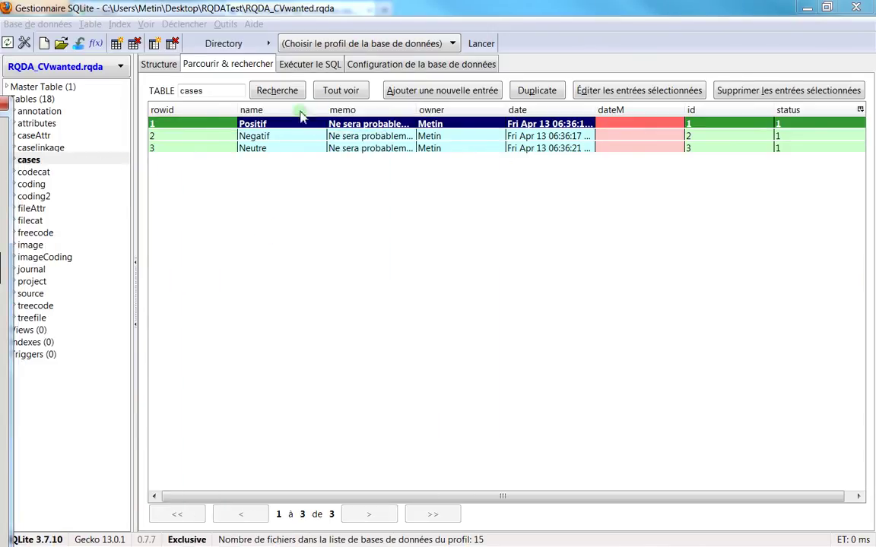
# - View the Negatif record's field values and widen the memo column to show more of the memo text
pyautogui.doubleClick(202, 137)
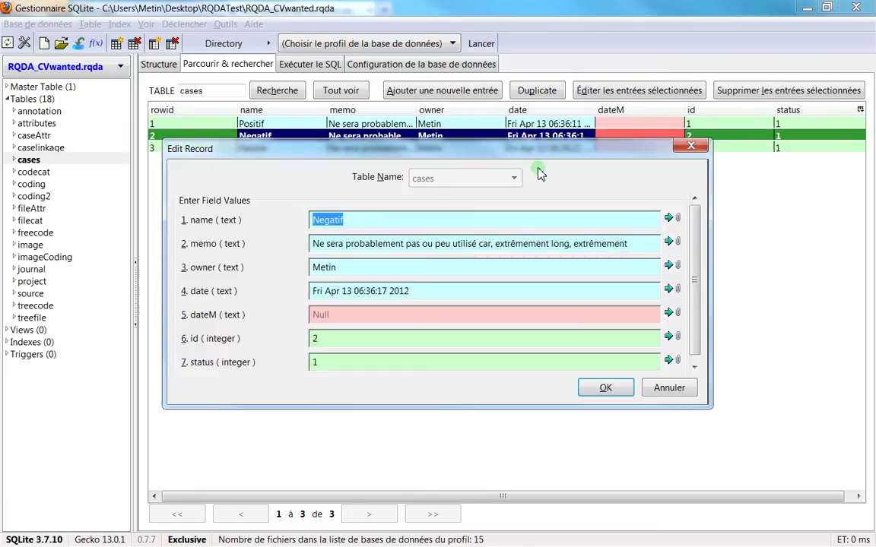
pyautogui.click(690, 145)
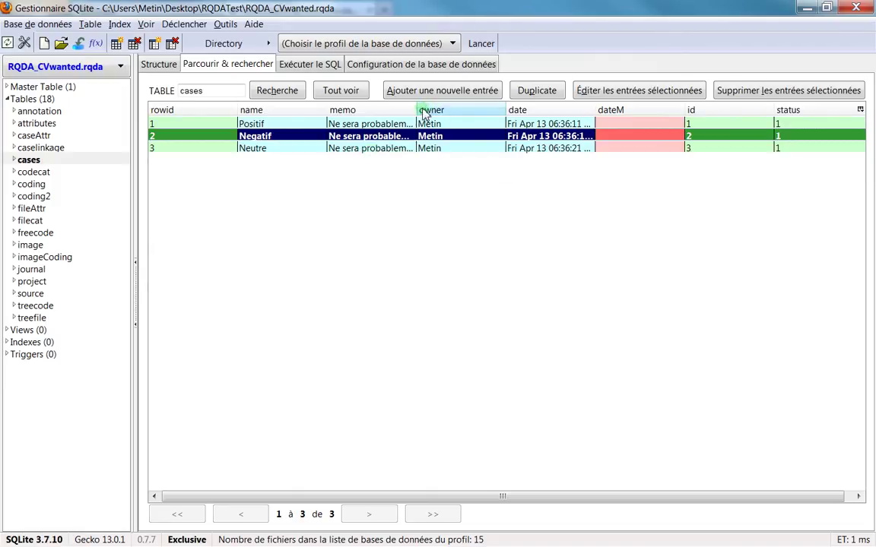
pyautogui.moveTo(416, 110); pyautogui.dragTo(668, 110)
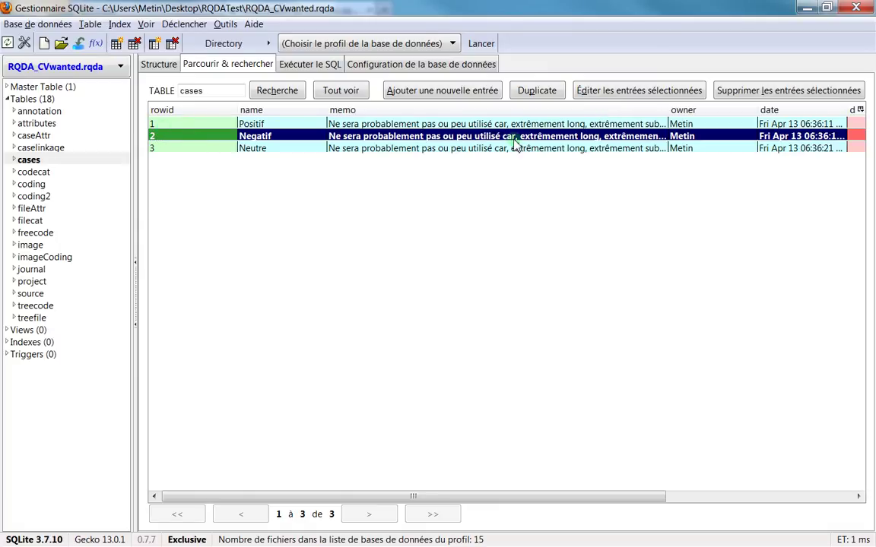
pyautogui.moveTo(667, 110); pyautogui.dragTo(526, 110)
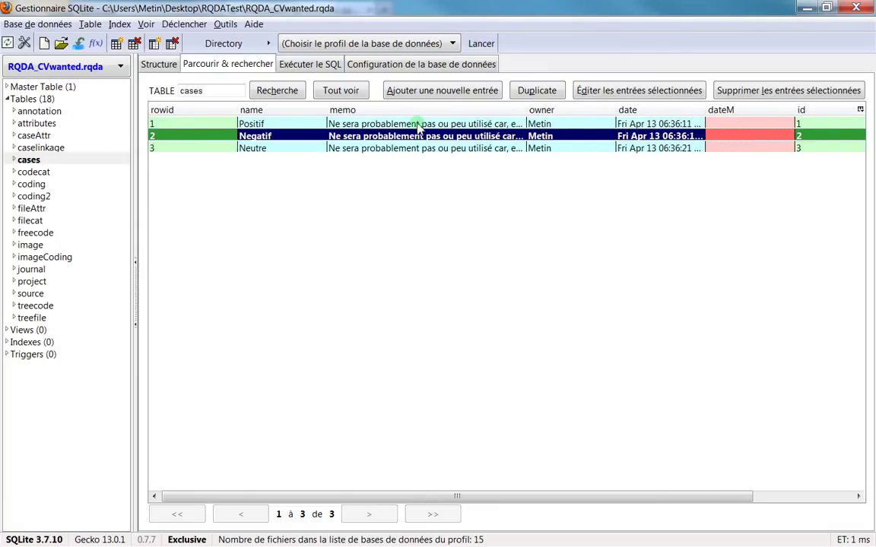
# - Examine the Negatif case record's full field values again and check the id of the Neutre record
pyautogui.doubleClick(391, 137)
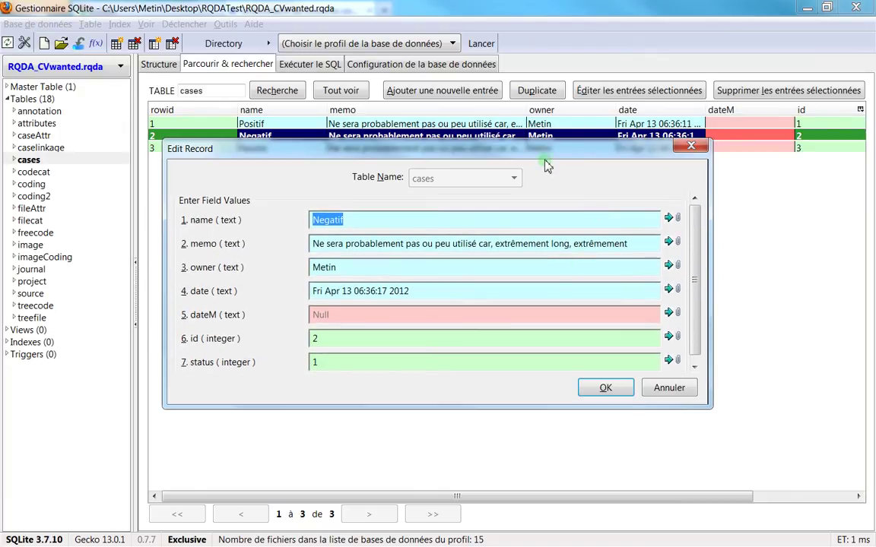
pyautogui.moveTo(539, 152); pyautogui.dragTo(511, 115)
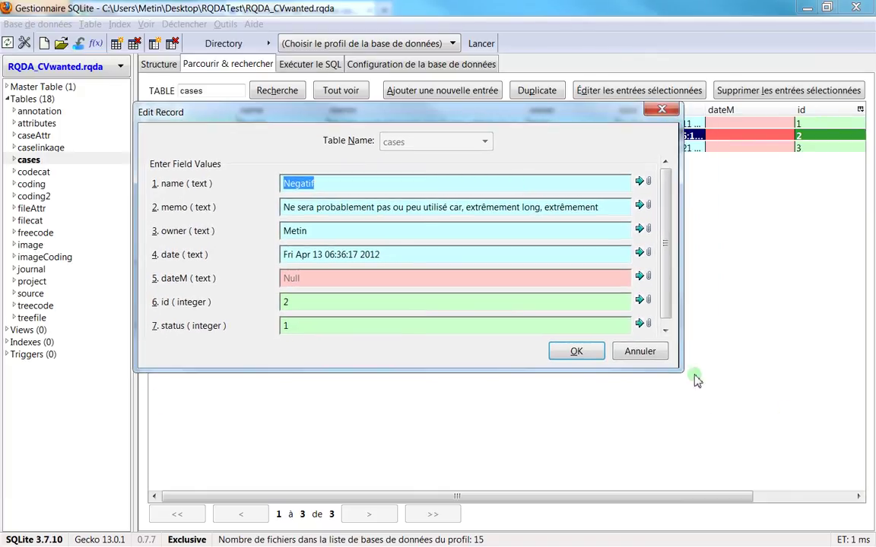
pyautogui.click(662, 110)
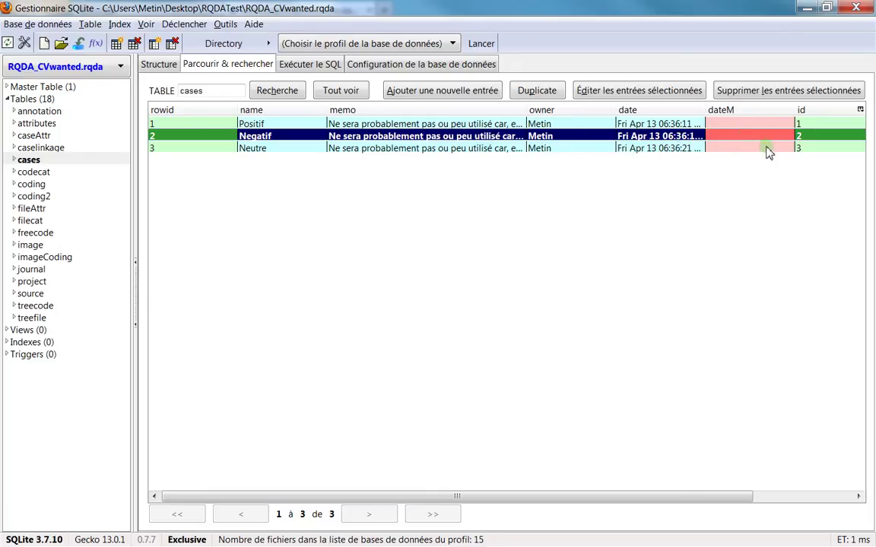
pyautogui.click(815, 147)
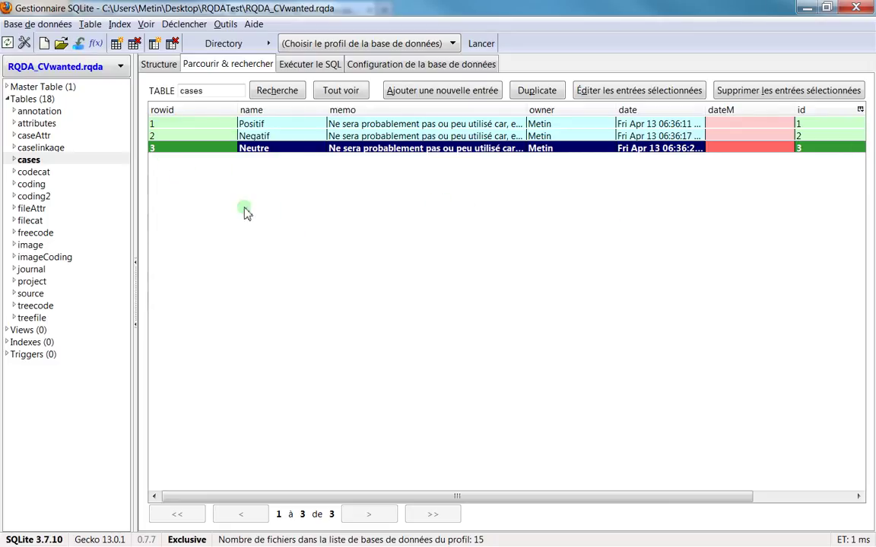
# - Browse the codecat table's records and compare them with the code categories listed in RQDA
pyautogui.click(36, 173)
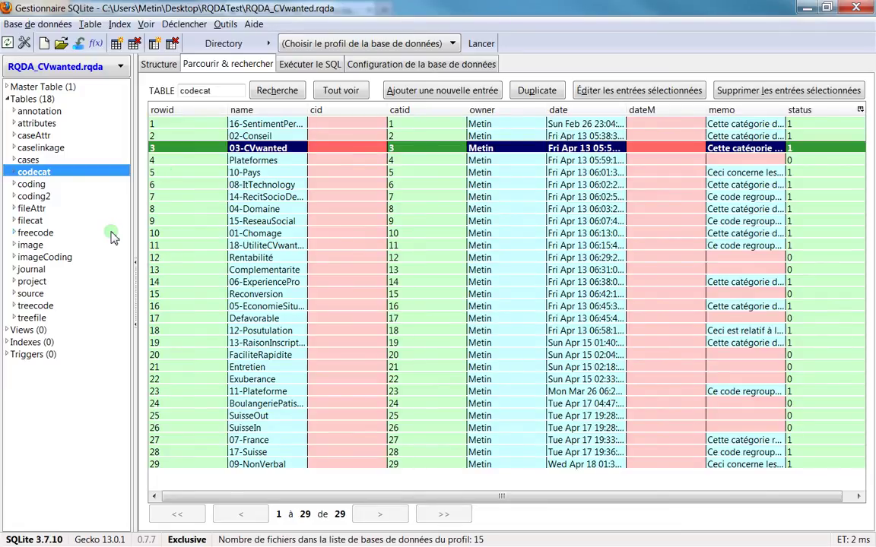
pyautogui.click(319, 221)
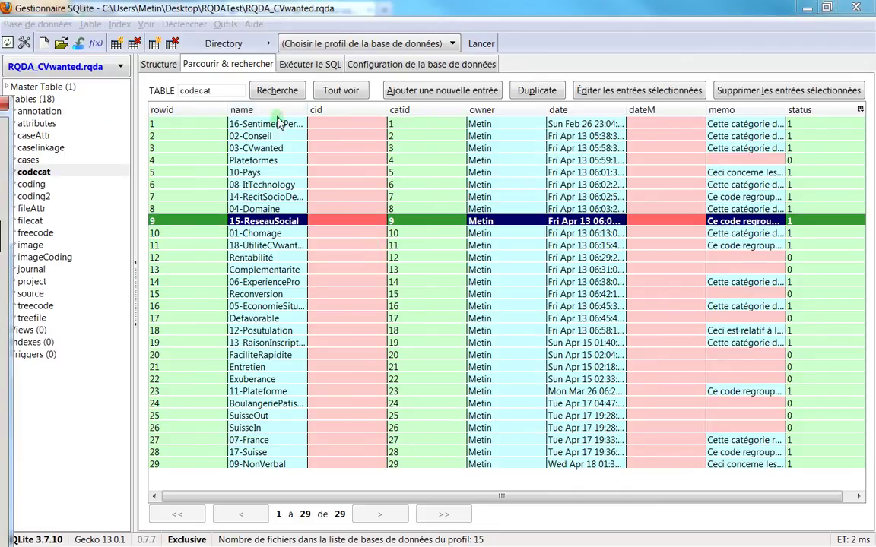
pyautogui.moveTo(11, 107); pyautogui.dragTo(541, 99)
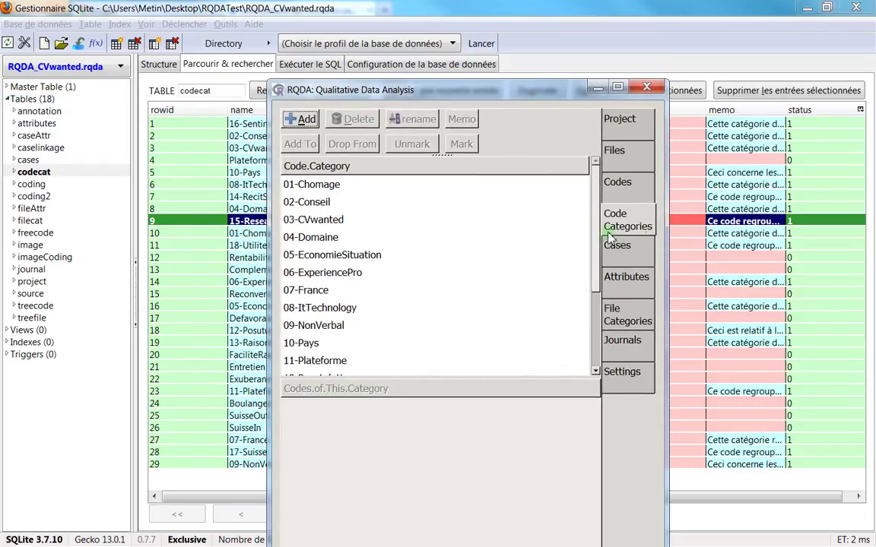
pyautogui.scroll(-2, 354, 195)
pyautogui.scroll(2, 380, 209)
pyautogui.moveTo(362, 92); pyautogui.dragTo(0, 68)
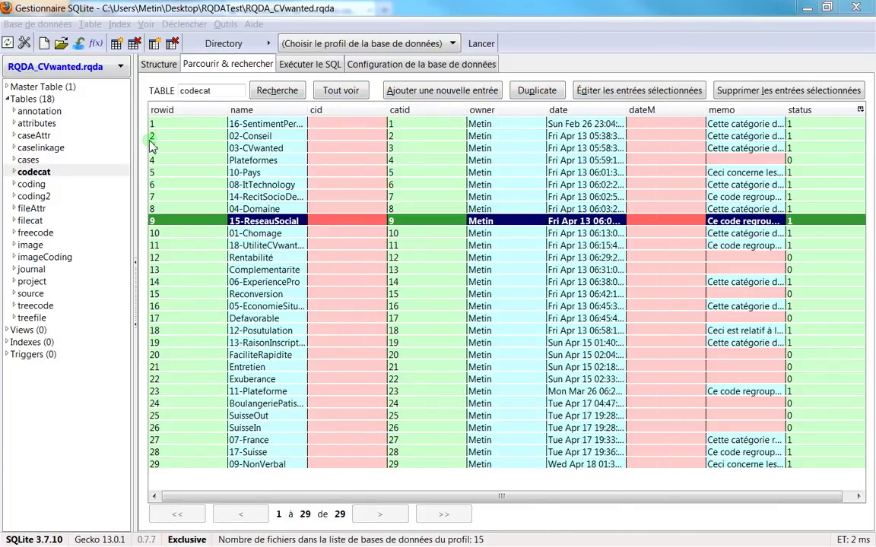
# - Sort the codecat records by name in ascending order and by catid in descending order
pyautogui.click(262, 110)
pyautogui.doubleClick(262, 110)
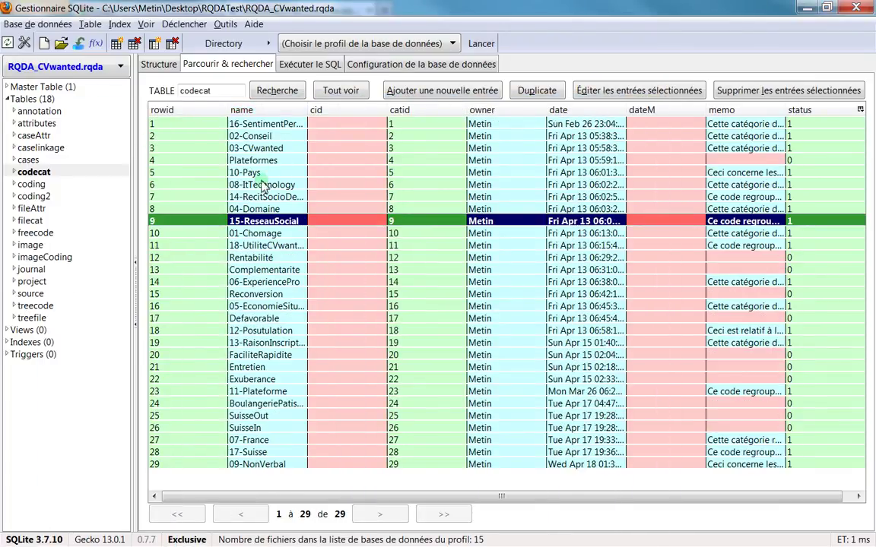
pyautogui.click(237, 111)
pyautogui.click(255, 111)
pyautogui.click(251, 111)
pyautogui.click(242, 111)
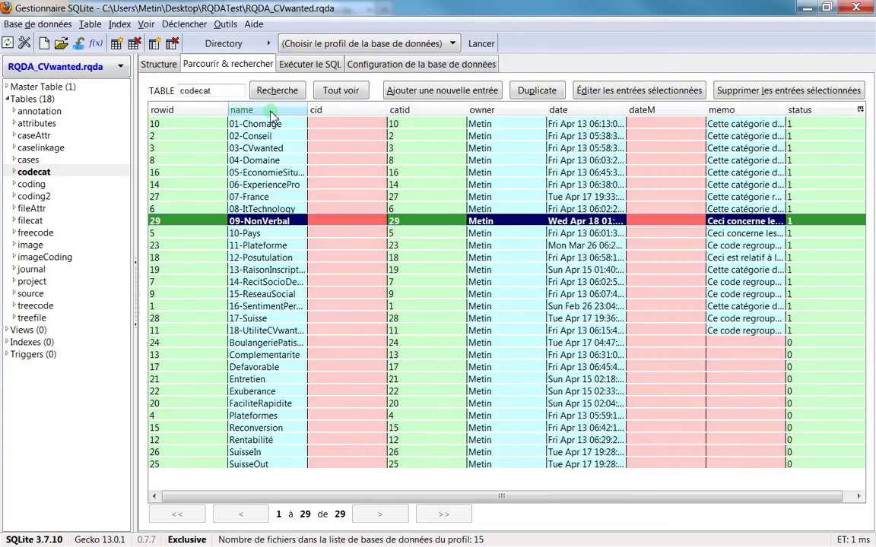
pyautogui.click(422, 115)
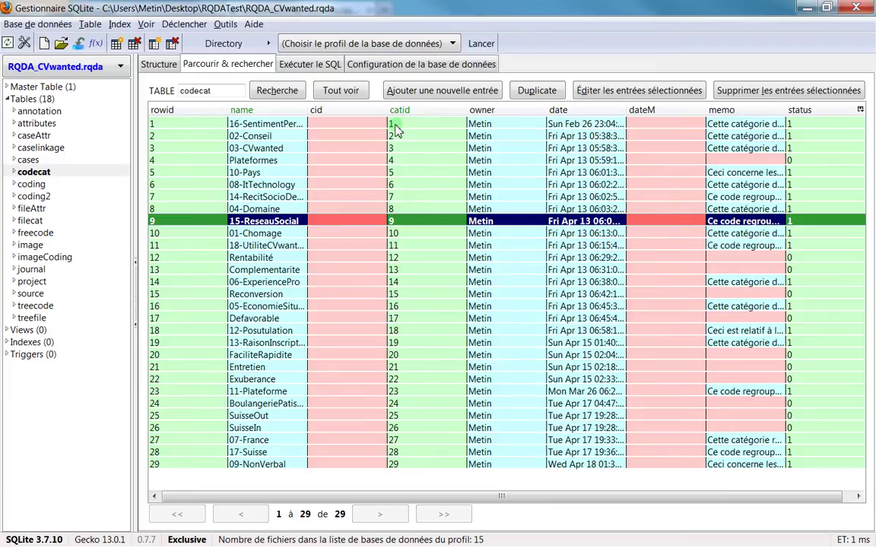
pyautogui.click(432, 114)
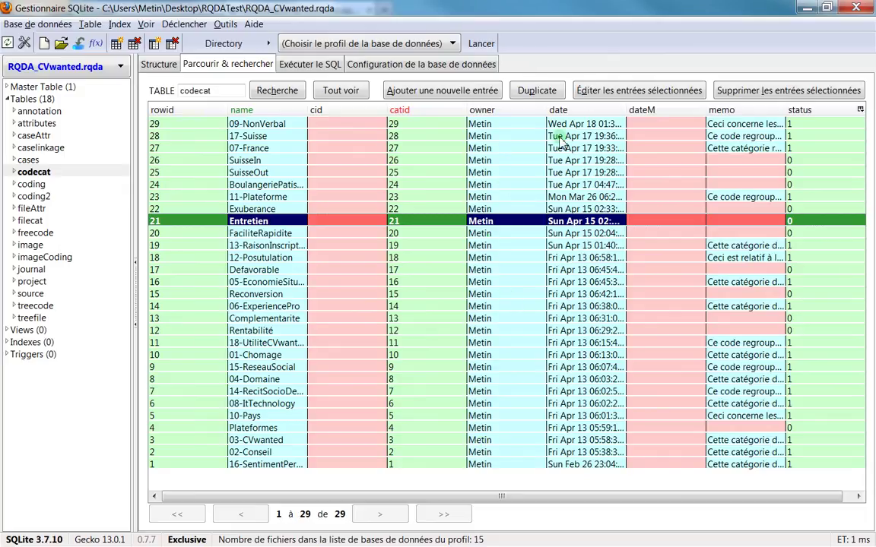
# - Try sorting the codecat records by date in both directions, and remove the date sort
pyautogui.click(574, 113)
pyautogui.click(577, 113)
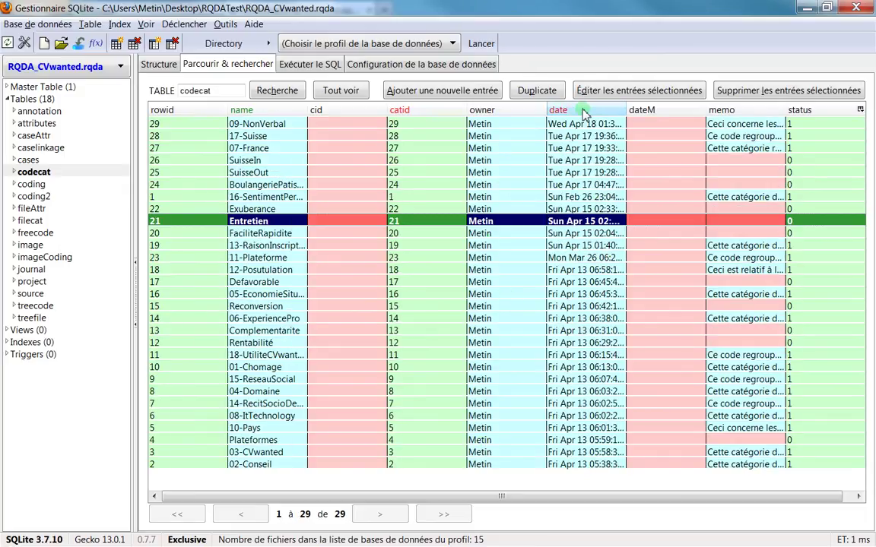
pyautogui.click(582, 112)
pyautogui.click(583, 113)
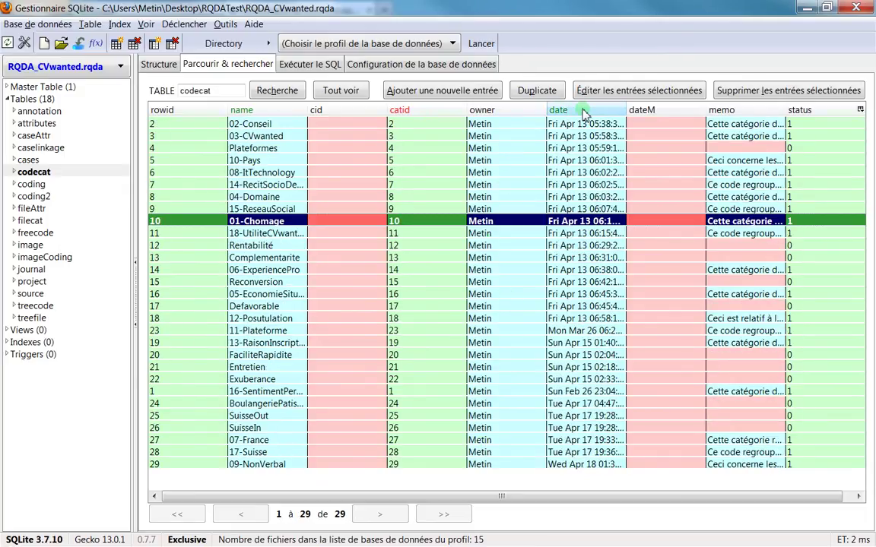
pyautogui.click(583, 112)
pyautogui.click(582, 112)
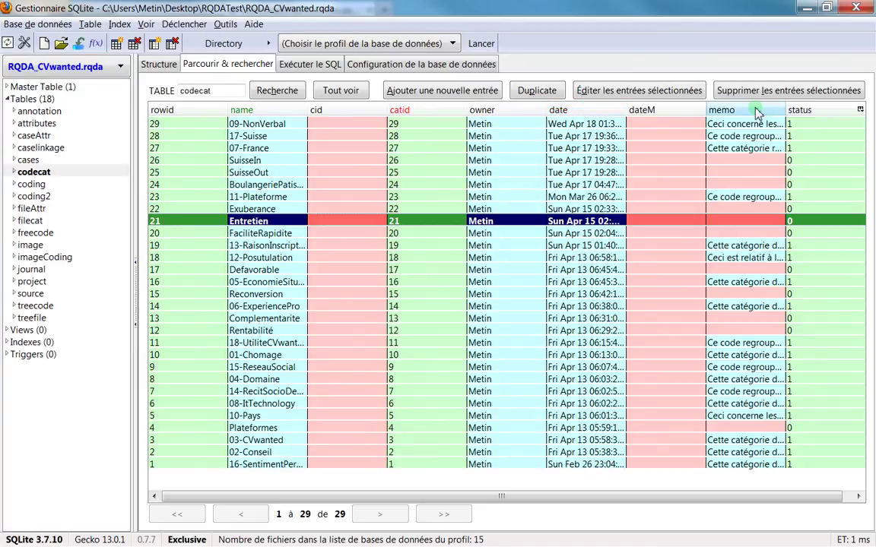
# - Sort the codecat records by memo and by status, both in descending order
pyautogui.click(757, 113)
pyautogui.click(757, 113)
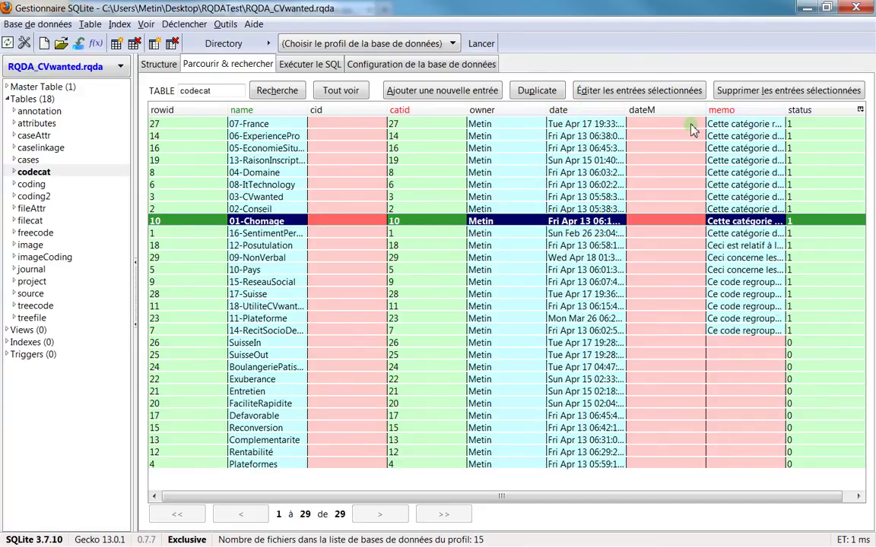
pyautogui.click(732, 111)
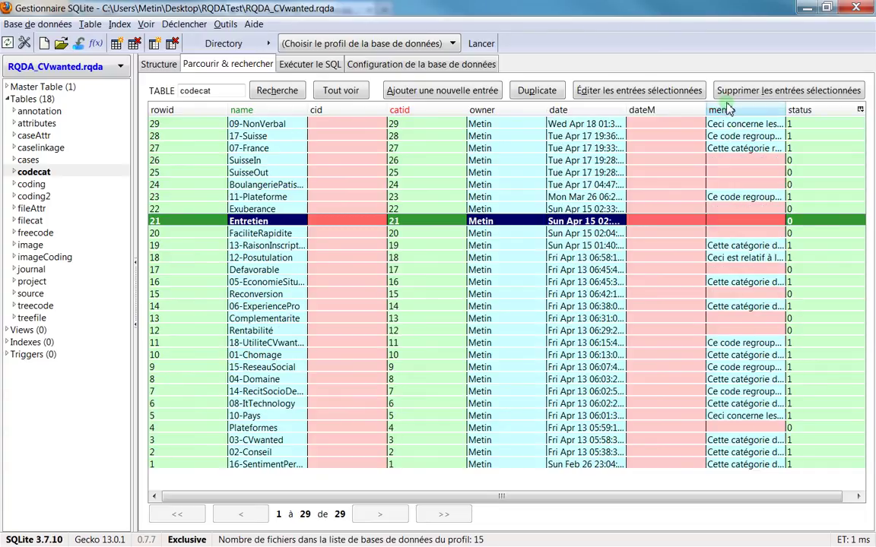
pyautogui.click(726, 110)
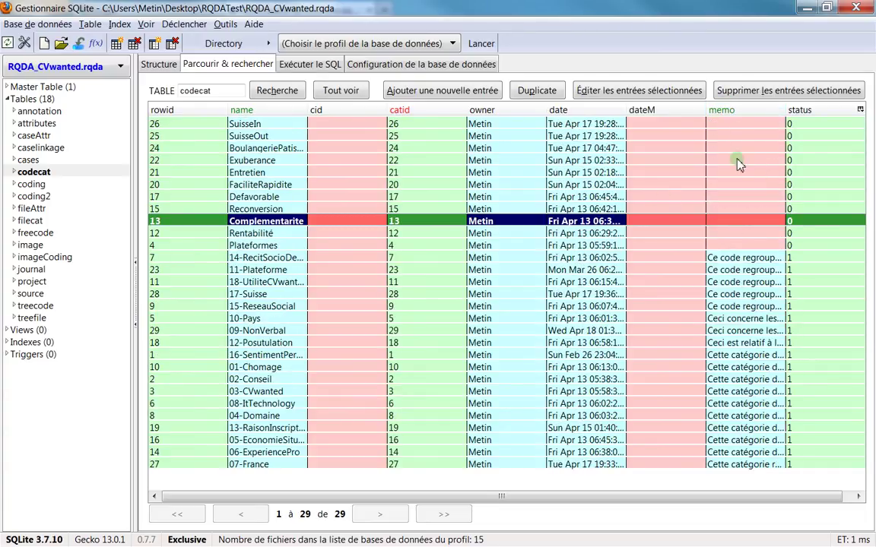
pyautogui.click(739, 111)
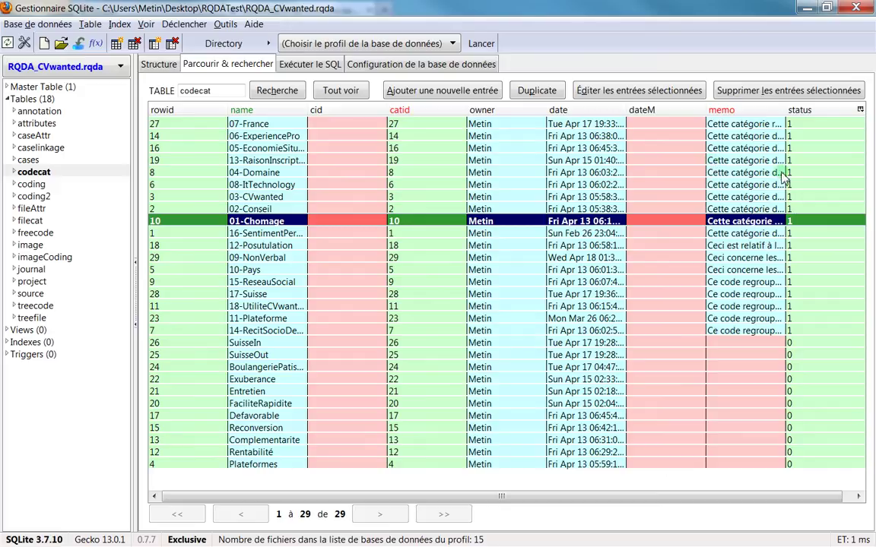
pyautogui.click(804, 112)
pyautogui.click(804, 112)
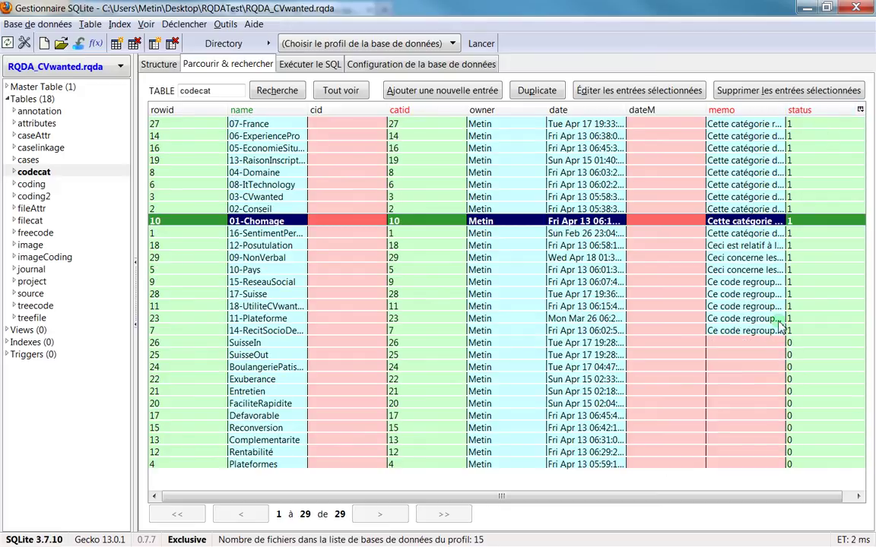
# - Compare the codecat records that have status 1 with the code categories listed in RQDA, and return to SQLite Manager
pyautogui.click(806, 331)
pyautogui.click(805, 124)
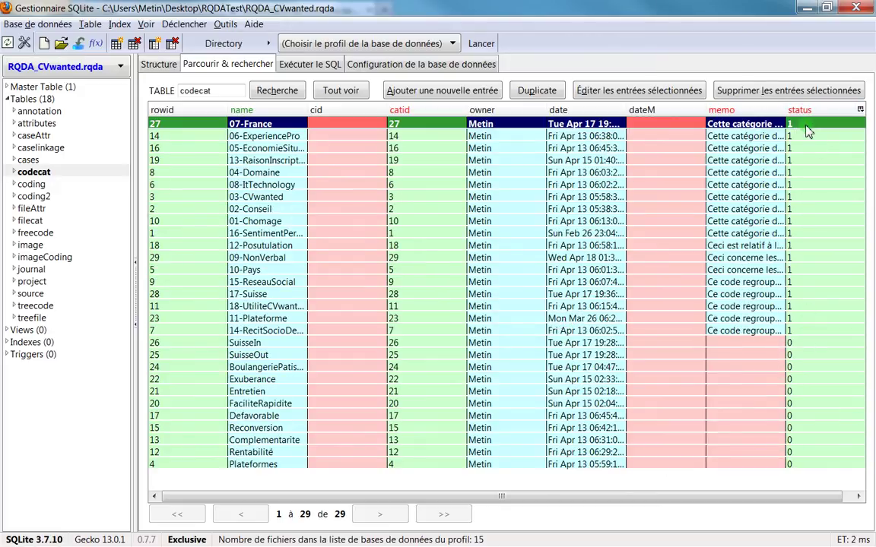
pyautogui.hotkey('alt', 'Tab')
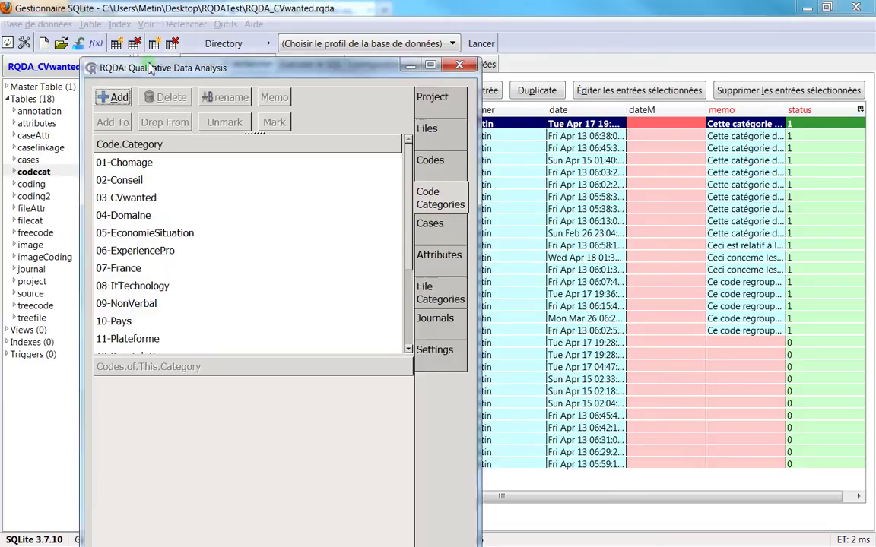
pyautogui.scroll(-3, 181, 238)
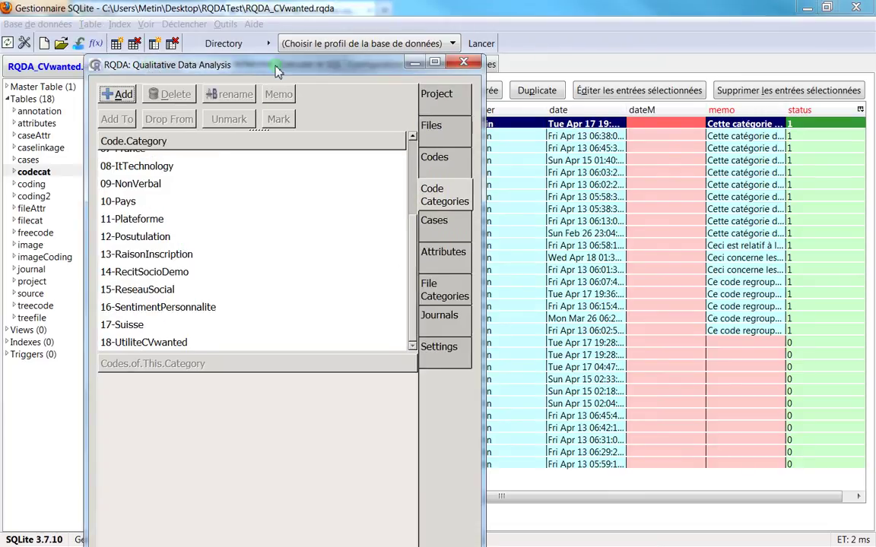
pyautogui.moveTo(246, 67); pyautogui.dragTo(93, 81)
pyautogui.hotkey('alt', 'Tab')
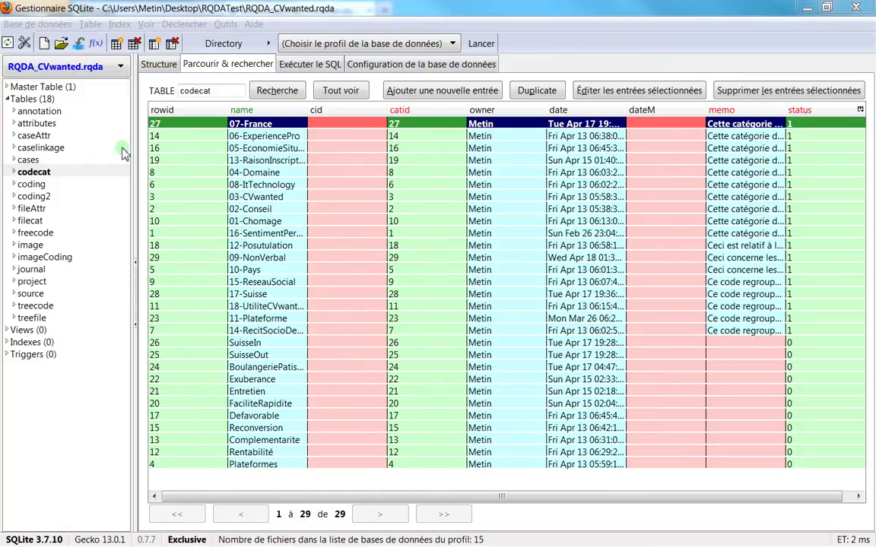
# - Examine the memo and status fields of the codecat records with status 0, from SuisseIn to Plateformes
pyautogui.click(793, 344)
pyautogui.click(798, 355)
pyautogui.click(800, 367)
pyautogui.click(801, 380)
pyautogui.click(806, 392)
pyautogui.click(793, 416)
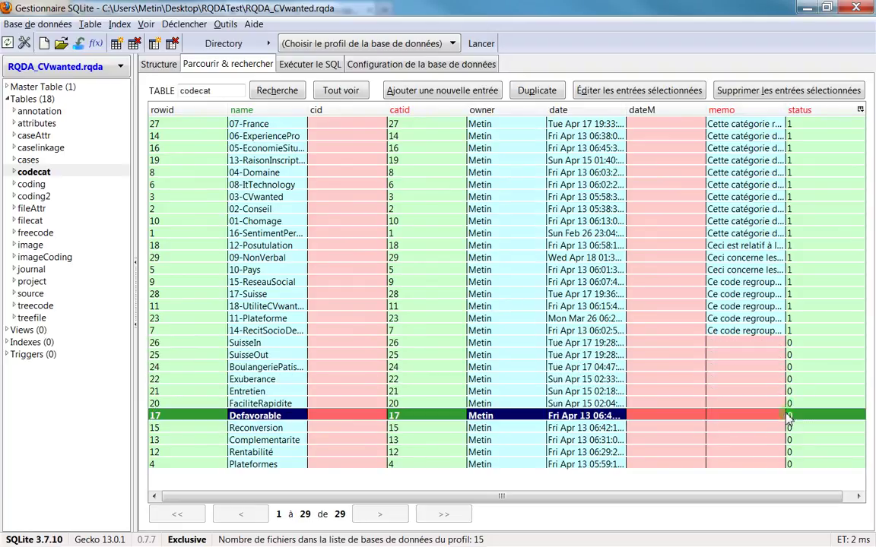
pyautogui.click(792, 406)
pyautogui.click(798, 416)
pyautogui.click(798, 428)
pyautogui.click(800, 452)
pyautogui.click(800, 465)
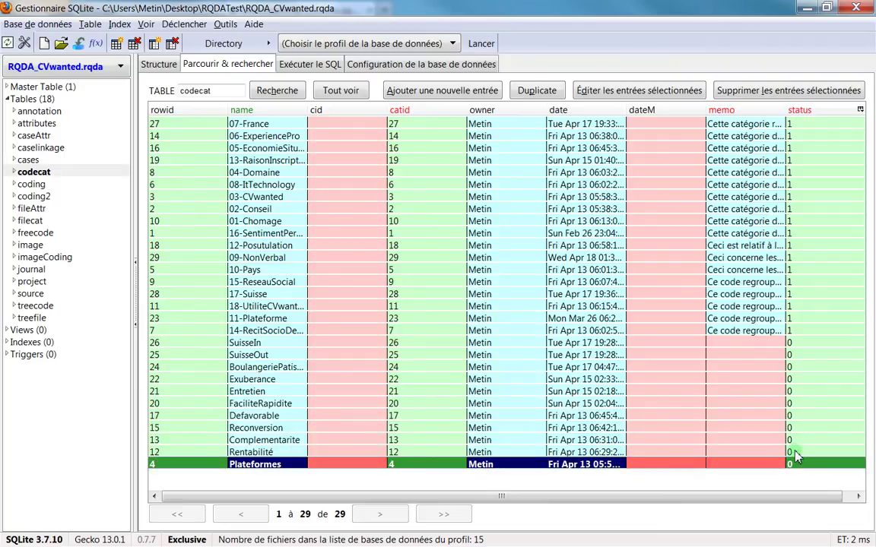
pyautogui.click(798, 427)
pyautogui.click(795, 346)
pyautogui.click(795, 356)
pyautogui.click(795, 368)
pyautogui.click(795, 380)
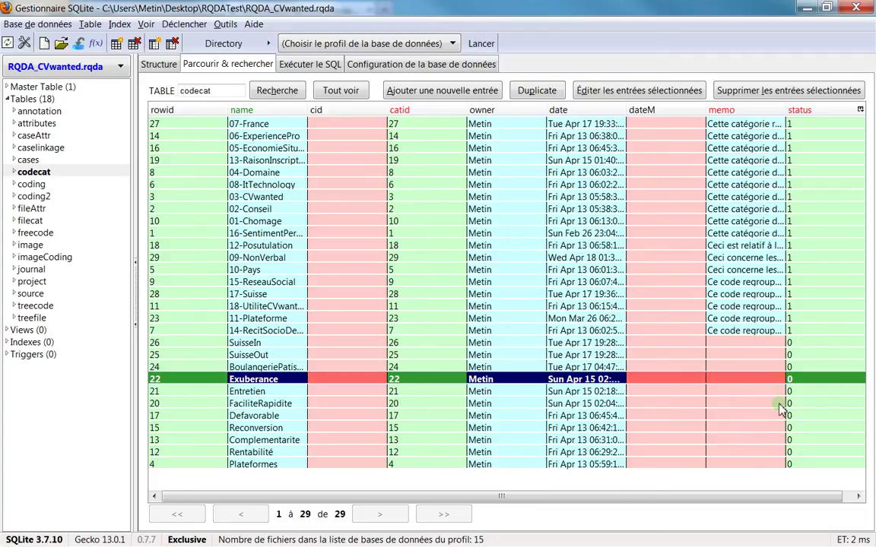
pyautogui.click(752, 366)
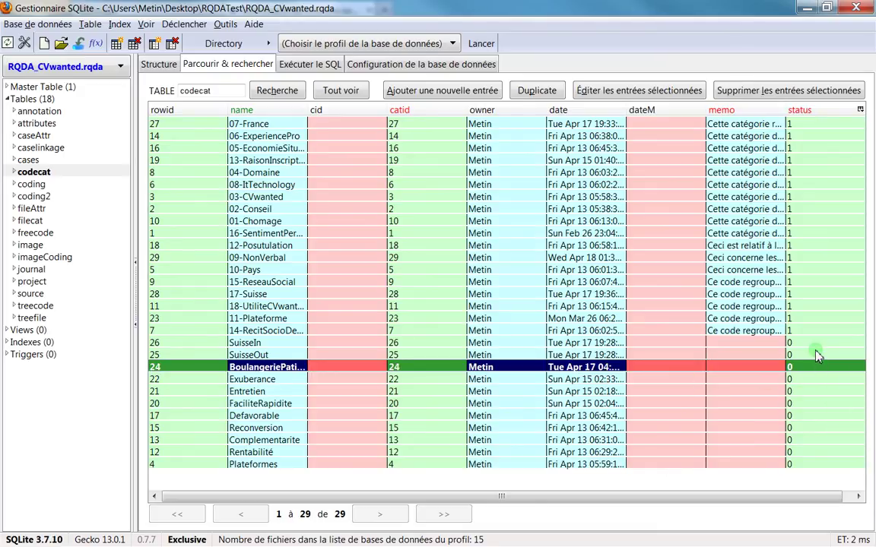
pyautogui.click(747, 342)
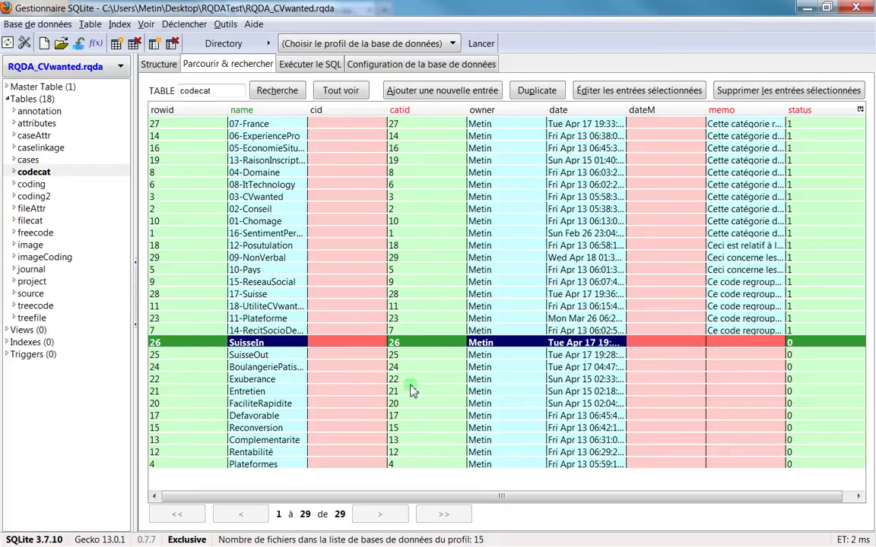
# - Browse the coding table's records, paging forward to records 301 to 400
pyautogui.click(39, 185)
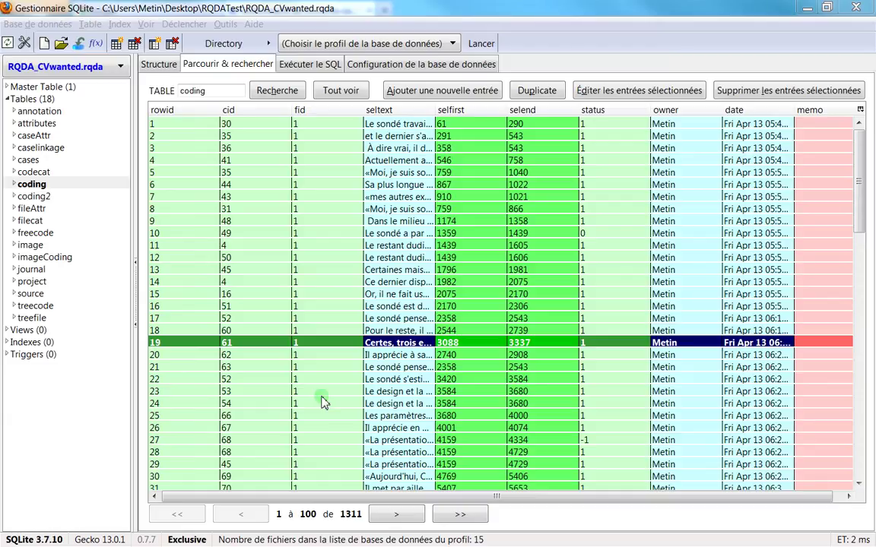
pyautogui.click(392, 518)
pyautogui.click(414, 517)
pyautogui.click(422, 519)
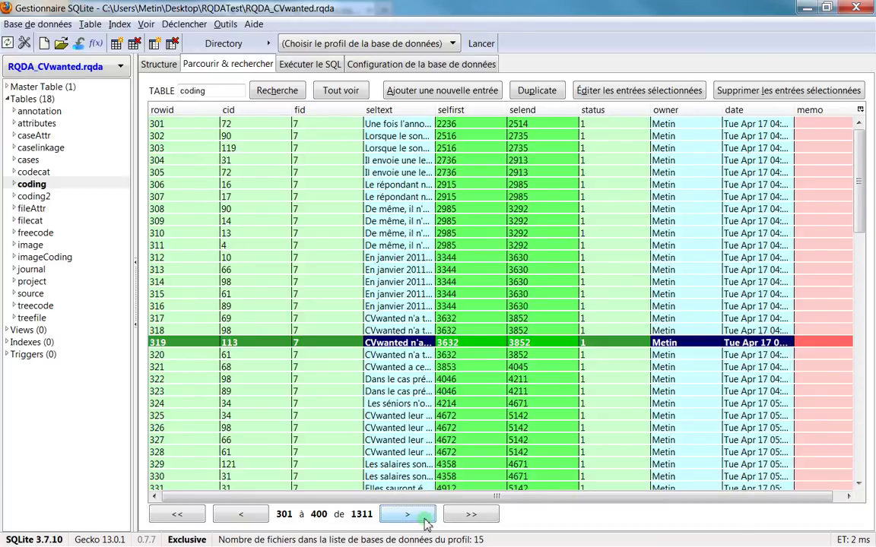
# - Look over the cases, caselinkage and codecat tables, and return to the coding table
pyautogui.click(39, 159)
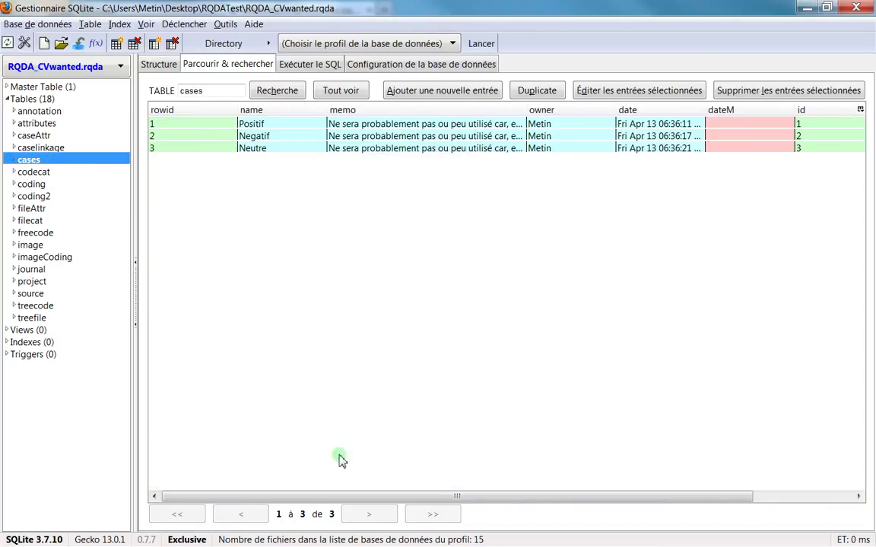
pyautogui.click(82, 149)
pyautogui.click(80, 173)
pyautogui.click(80, 184)
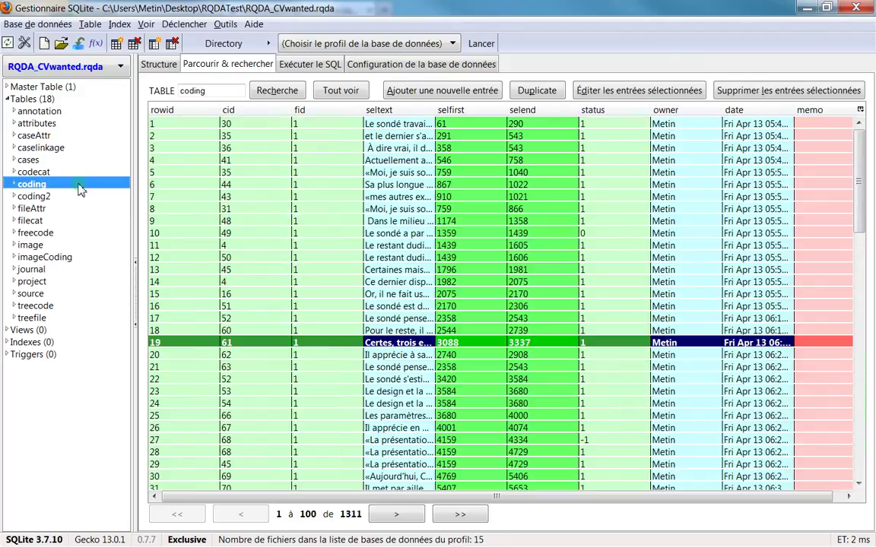
# - Page through the coding table to its last records, viewing the end of the 901 to 1000 page on the way
pyautogui.click(403, 514)
pyautogui.click(403, 514)
pyautogui.doubleClick(403, 515)
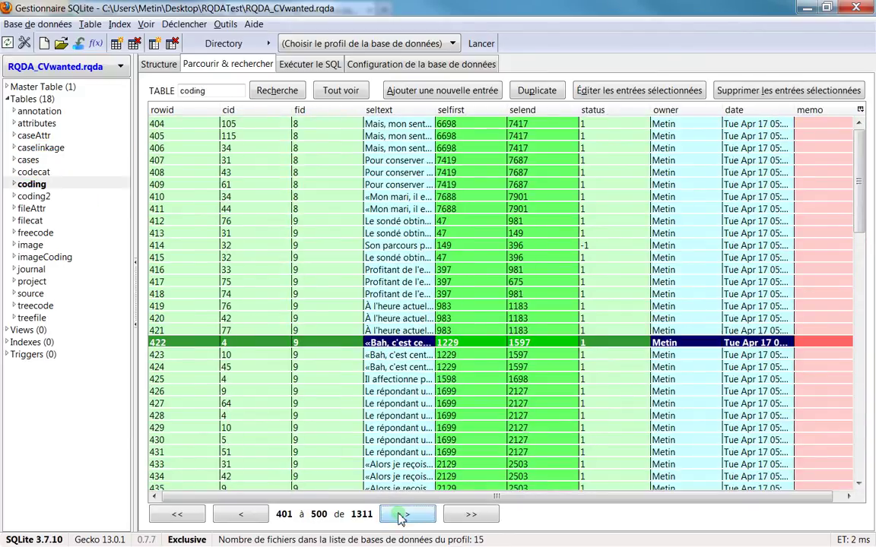
pyautogui.doubleClick(403, 515)
pyautogui.doubleClick(402, 515)
pyautogui.click(403, 514)
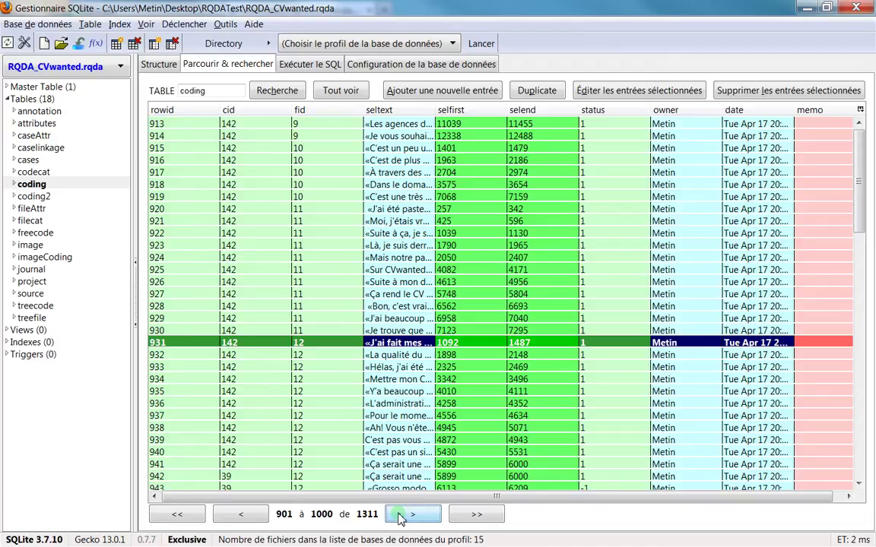
pyautogui.scroll(-20, 422, 277)
pyautogui.scroll(-2, 470, 314)
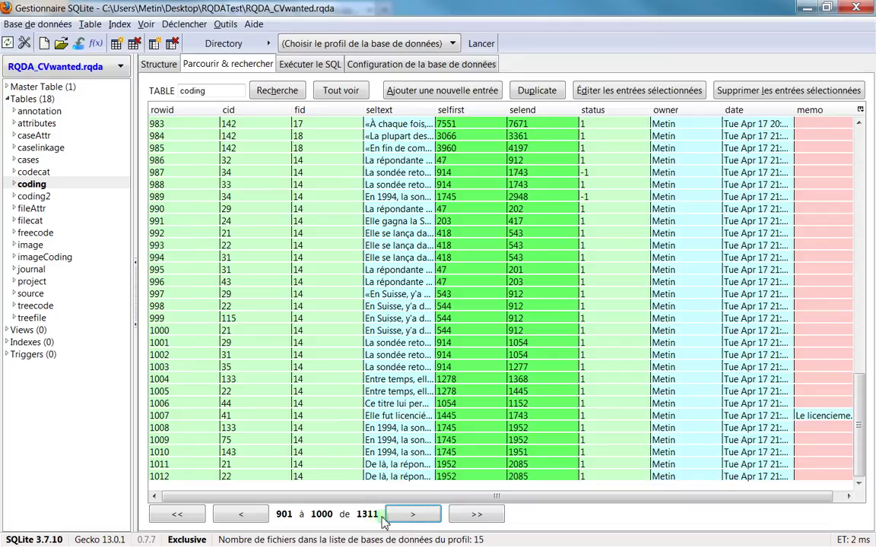
pyautogui.click(404, 516)
pyautogui.click(405, 515)
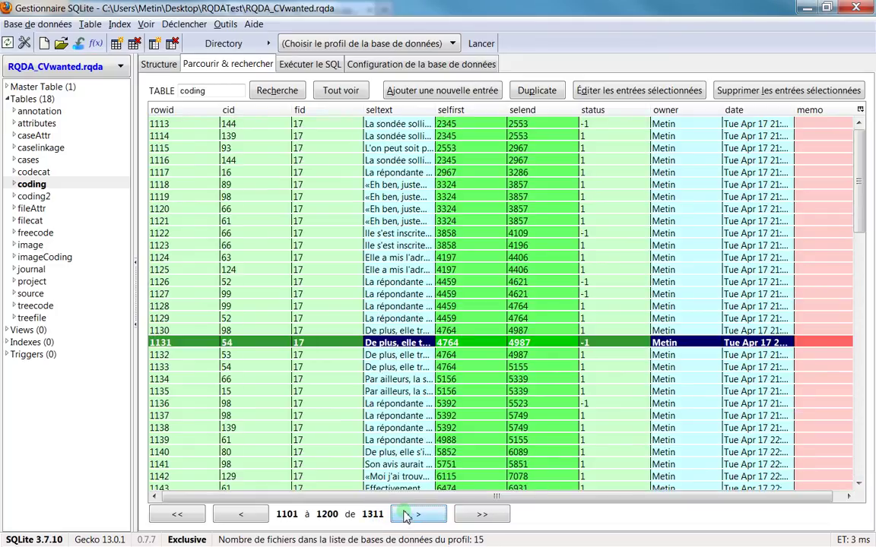
pyautogui.click(404, 515)
pyautogui.click(404, 515)
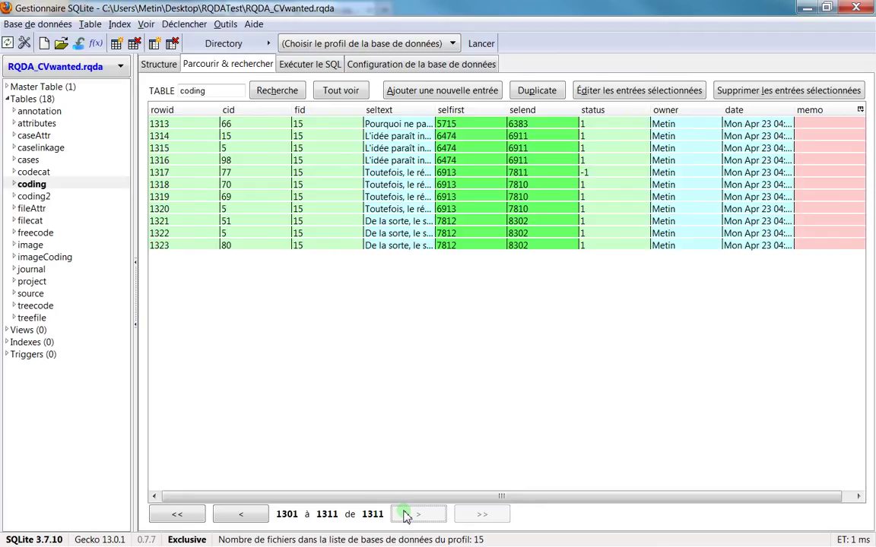
# - Page back through the coding table to its first 100 records
pyautogui.click(247, 515)
pyautogui.click(247, 515)
pyautogui.click(247, 514)
pyautogui.click(247, 514)
pyautogui.click(247, 515)
pyautogui.click(247, 514)
pyautogui.click(247, 515)
pyautogui.click(247, 515)
pyautogui.click(247, 514)
pyautogui.click(247, 515)
pyautogui.click(247, 514)
pyautogui.click(247, 515)
pyautogui.click(247, 514)
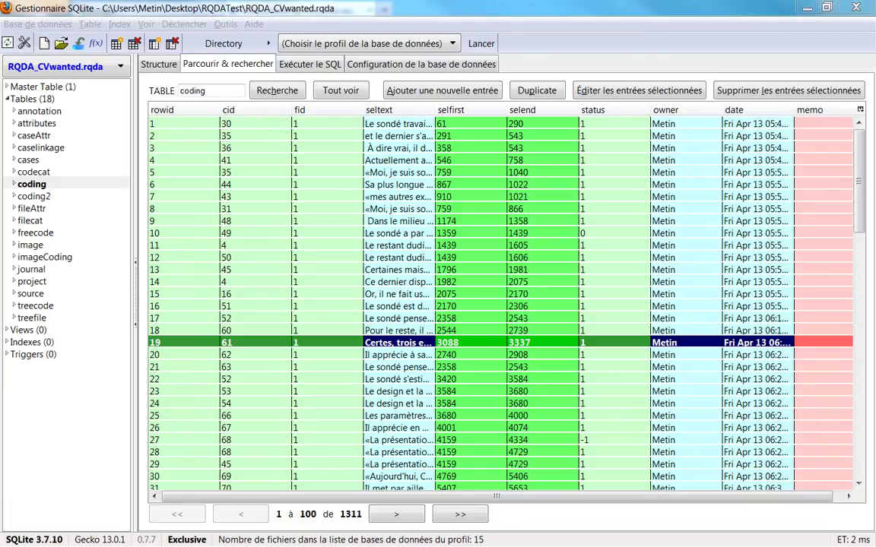
# - Relate the cid and fid of the first coding record to the freecode and source tables
pyautogui.click(250, 135)
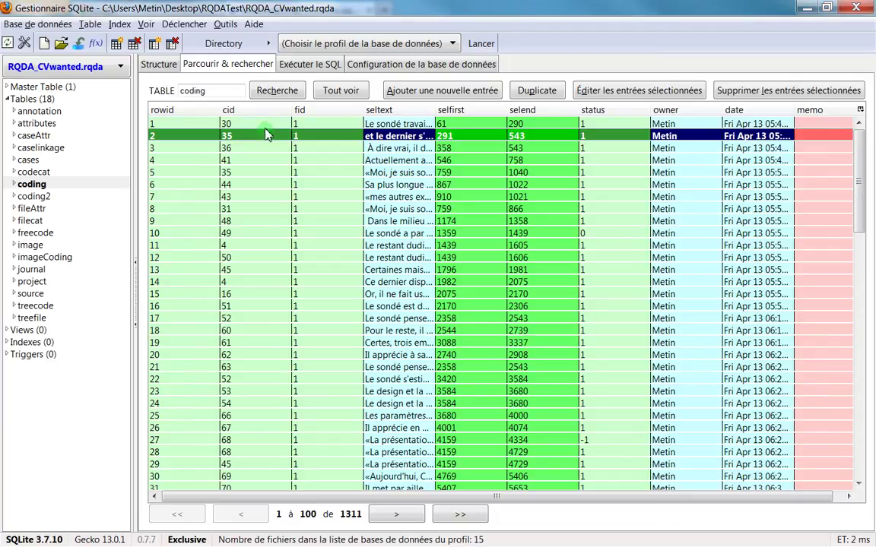
pyautogui.click(311, 125)
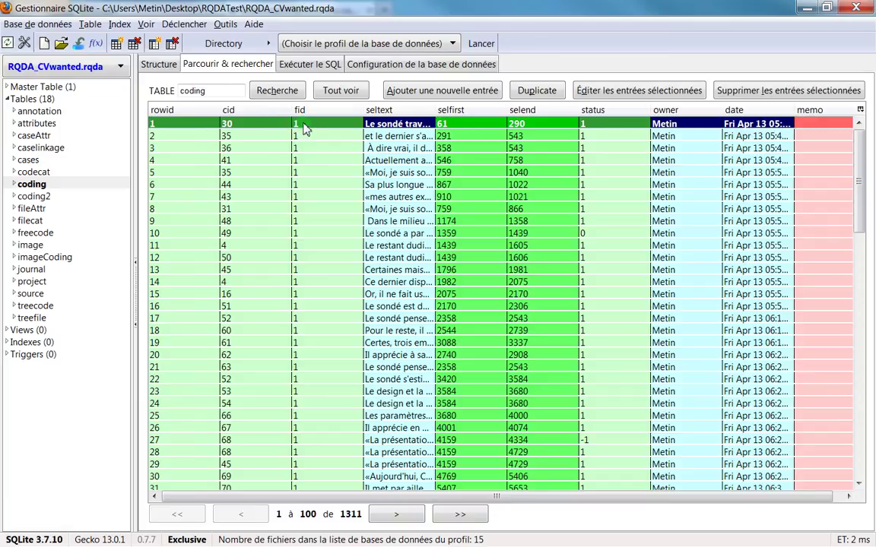
pyautogui.click(40, 233)
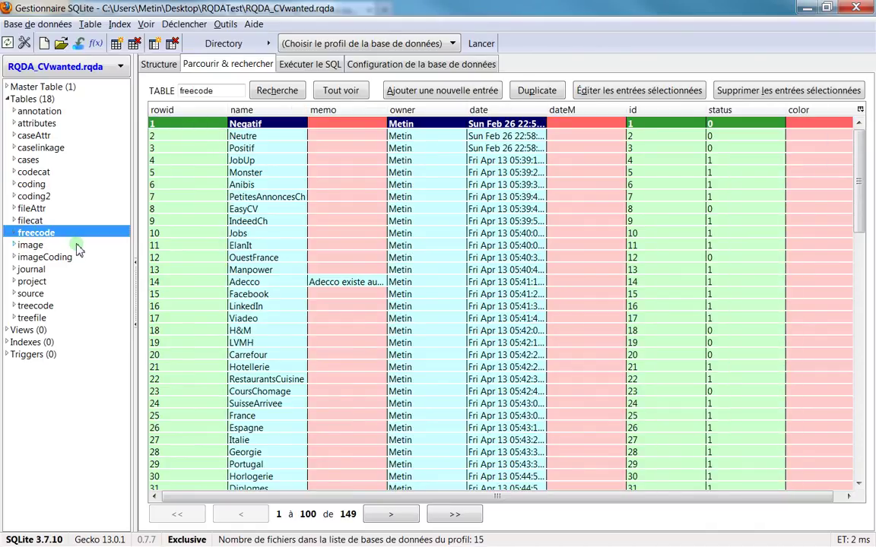
pyautogui.click(46, 293)
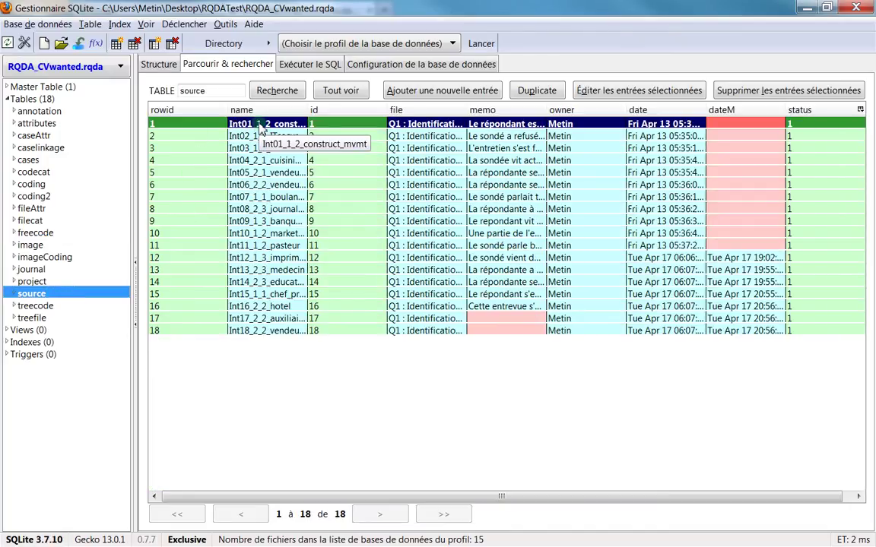
# - Try sorting the coding table's records by fid in descending order, and remove the sort
pyautogui.click(55, 186)
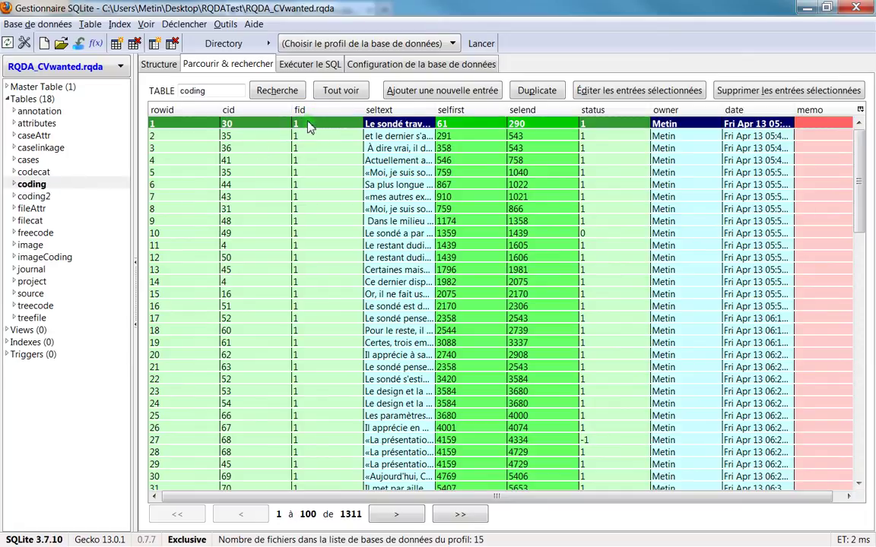
pyautogui.click(303, 111)
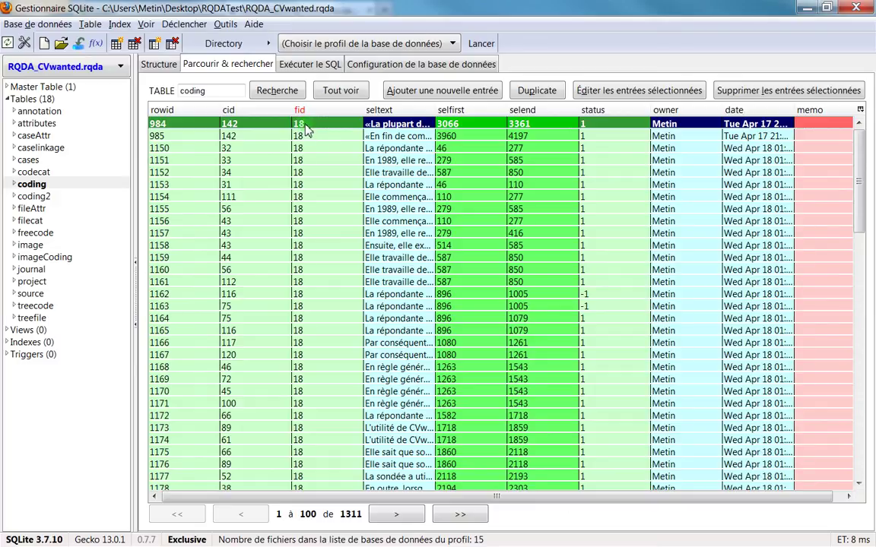
pyautogui.click(298, 110)
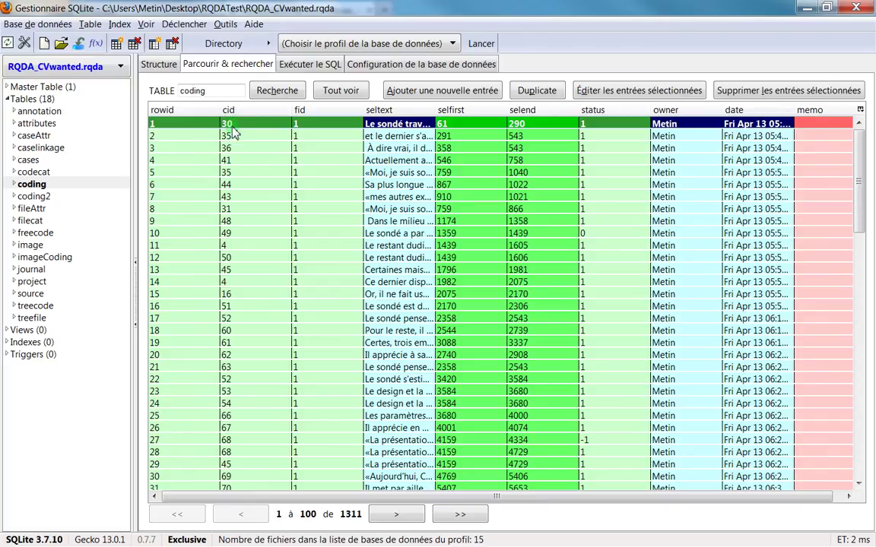
# - Look up the code with id 30 in the freecode table, trying a rowid sort and removing it
pyautogui.click(49, 234)
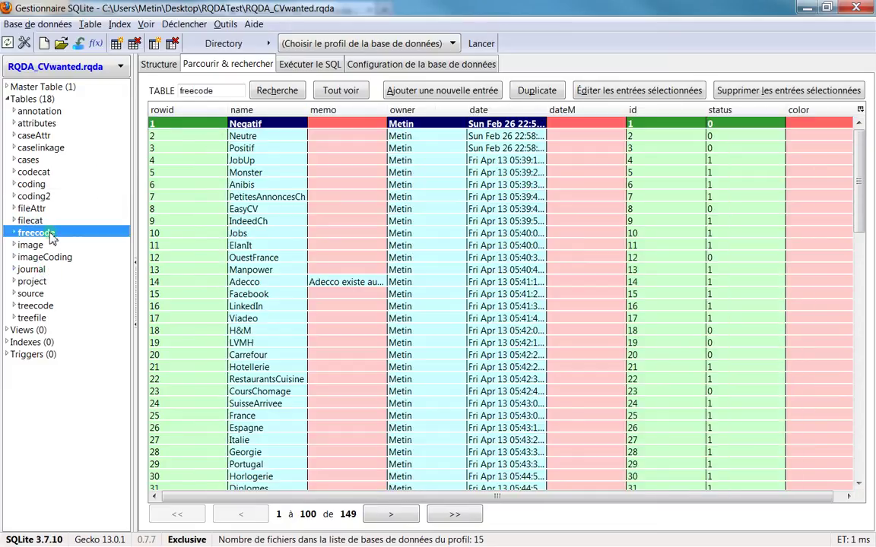
pyautogui.click(186, 111)
pyautogui.click(187, 111)
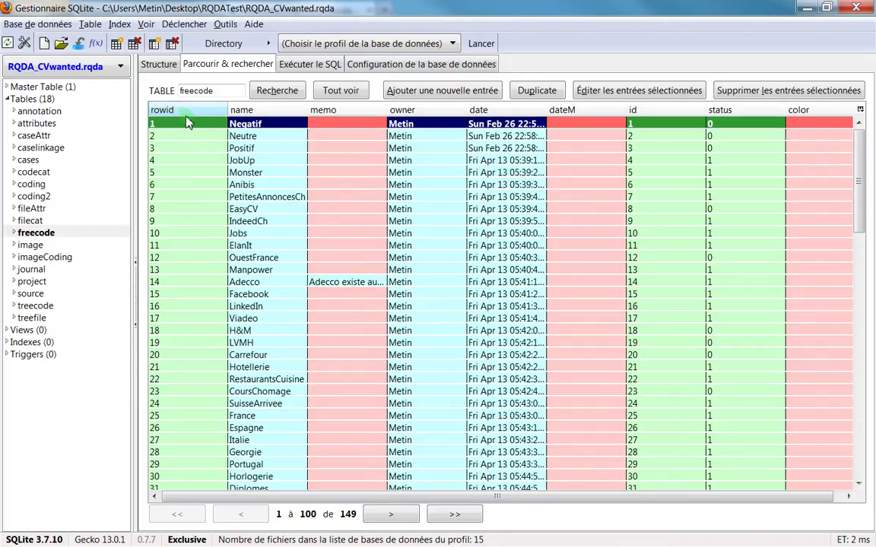
pyautogui.click(186, 111)
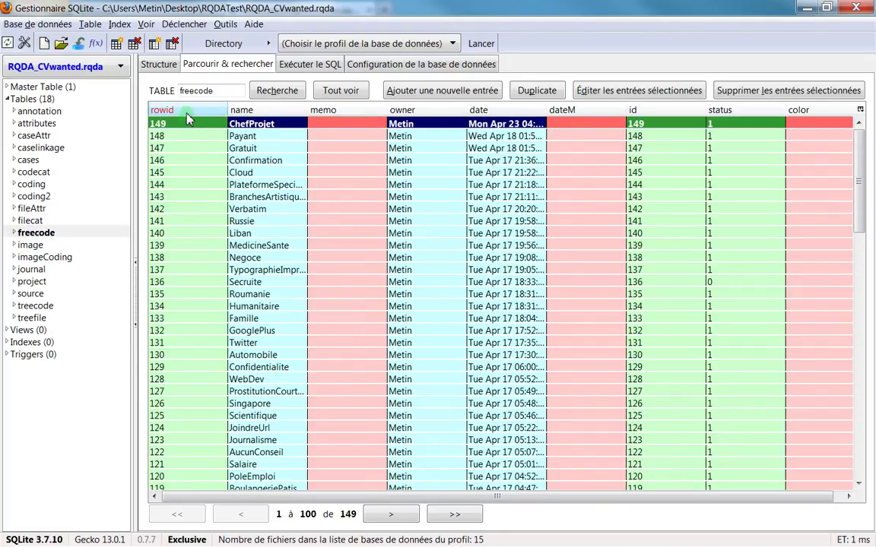
pyautogui.click(187, 111)
pyautogui.scroll(-2, 205, 380)
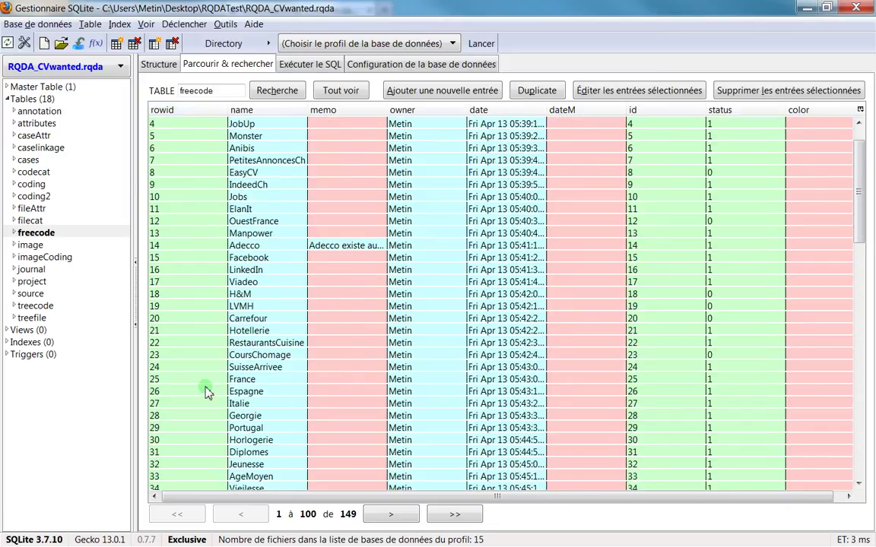
pyautogui.click(196, 404)
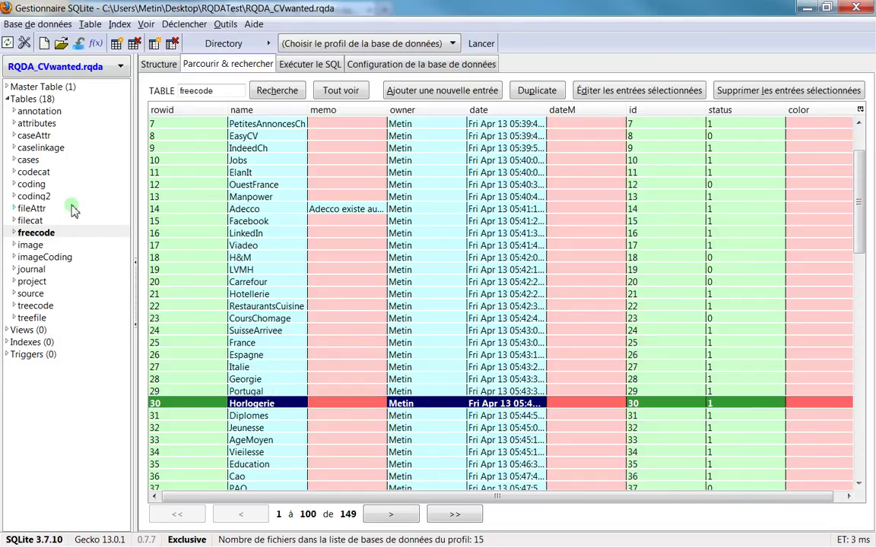
# - Glance at the codecat table, and return to the coding table to examine the cid of its first record
pyautogui.click(34, 184)
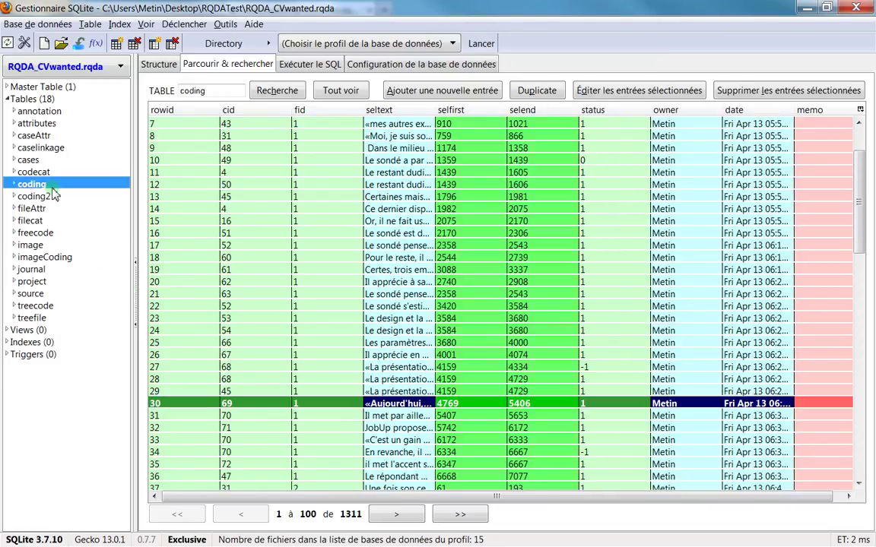
pyautogui.click(53, 174)
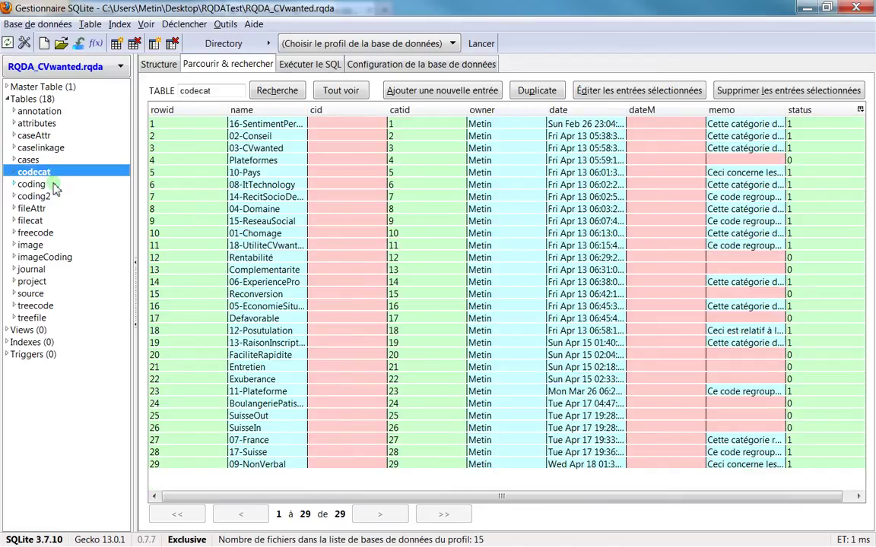
pyautogui.click(35, 185)
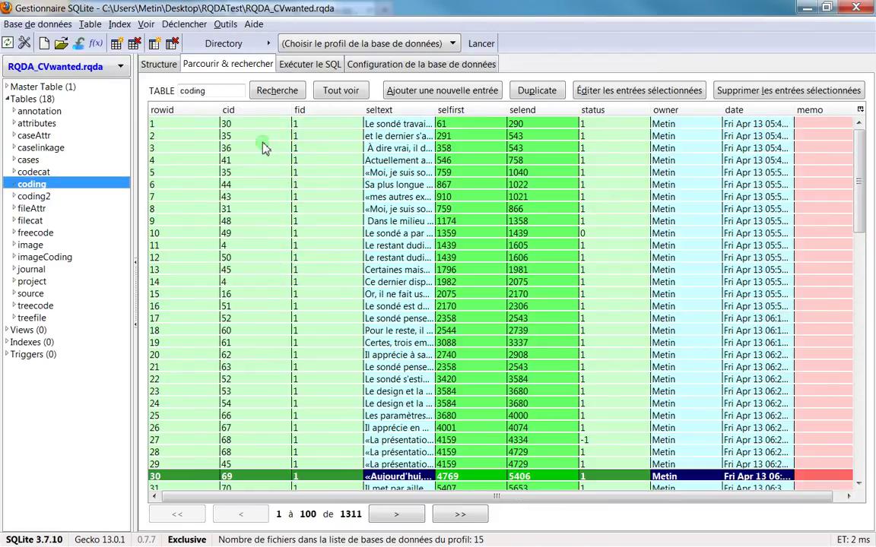
pyautogui.click(227, 122)
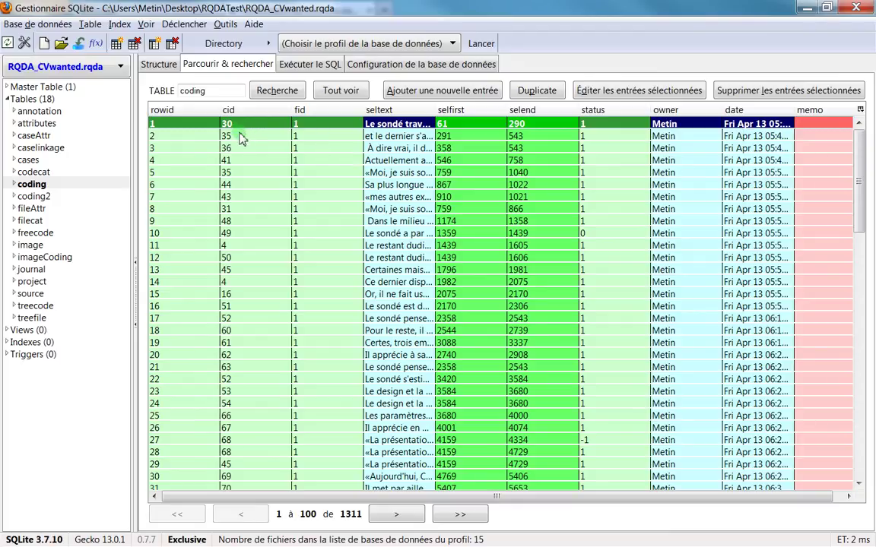
# - Examine the first coding record's coded text and other columns, and briefly view its full field values
pyautogui.click(315, 143)
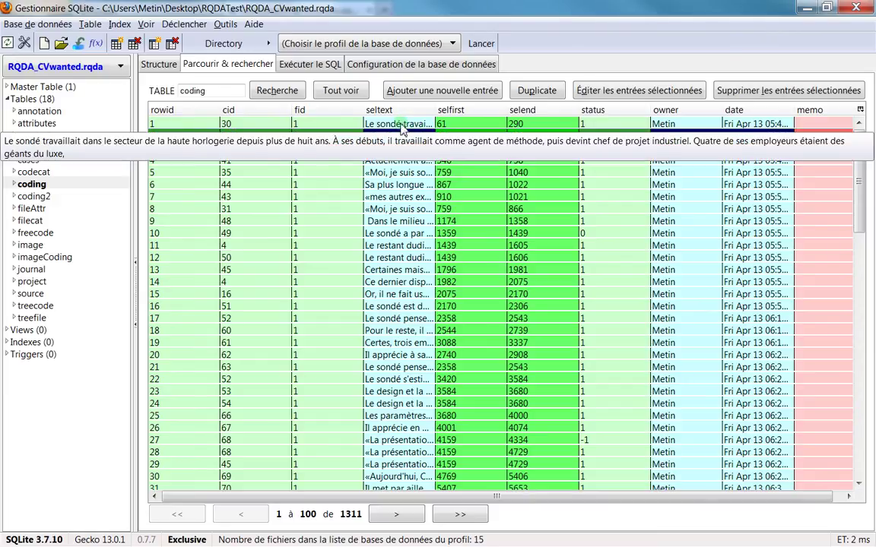
pyautogui.click(806, 125)
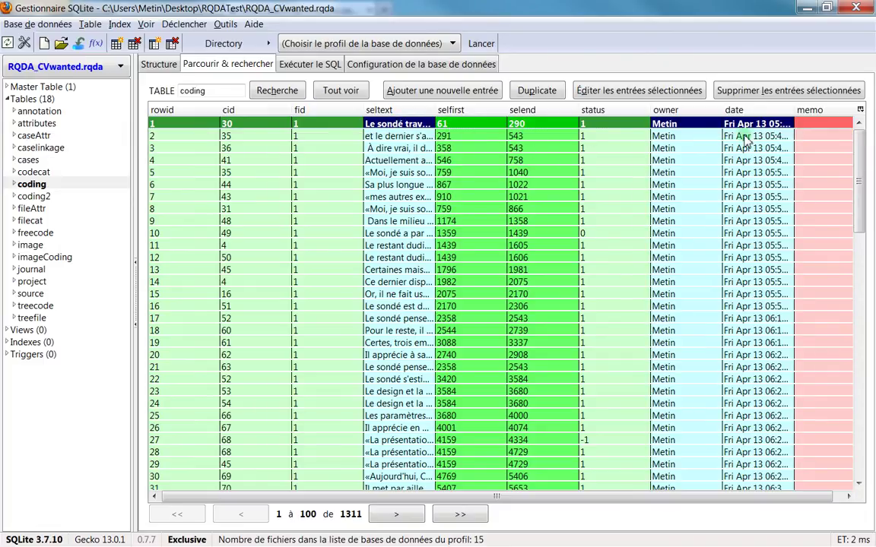
pyautogui.scroll(-1, 274, 314)
pyautogui.scroll(1, 273, 314)
pyautogui.doubleClick(273, 126)
pyautogui.scroll(-2, 501, 275)
pyautogui.scroll(2, 498, 286)
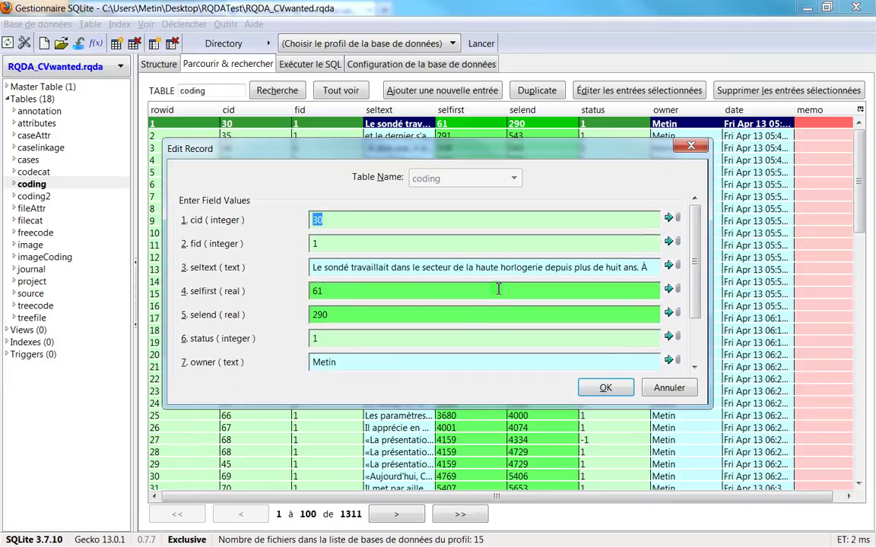
pyautogui.click(688, 145)
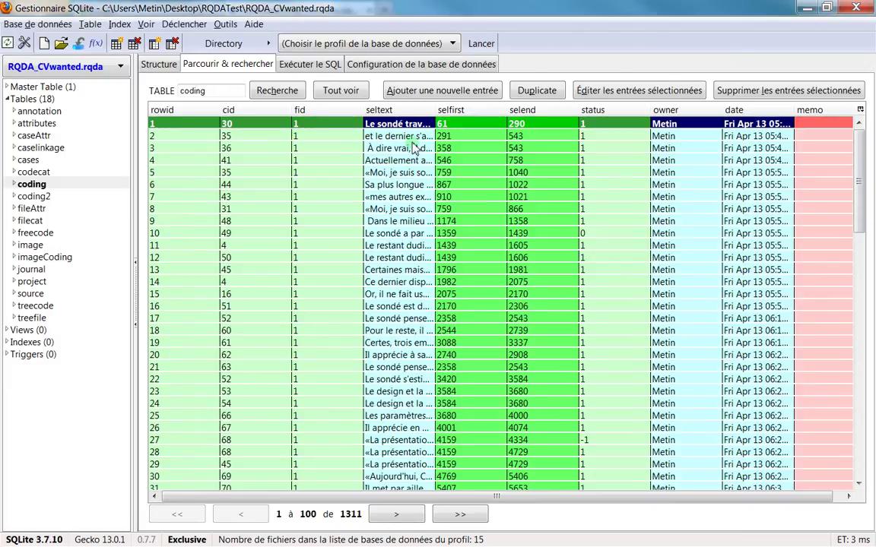
# - Compare the seltext passages of the first coding records and skim the rest of the coding table
pyautogui.click(384, 137)
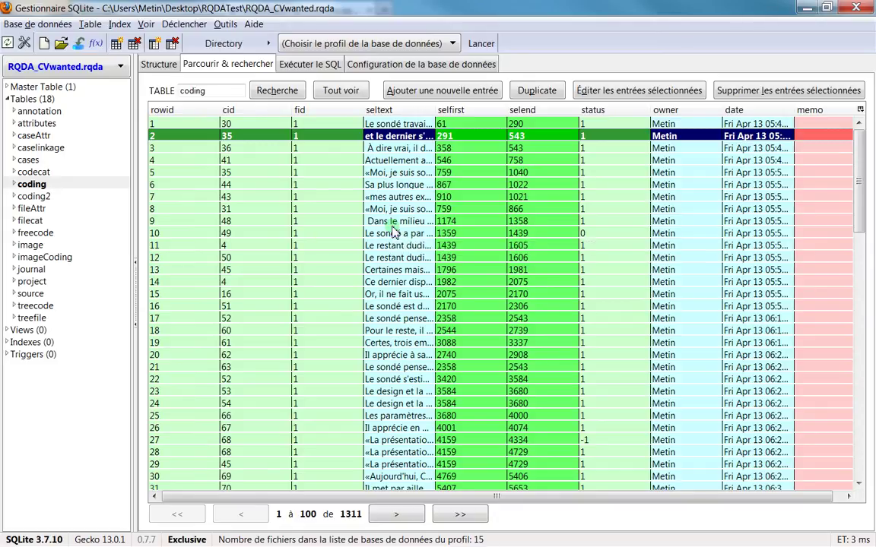
pyautogui.scroll(-20, 394, 232)
pyautogui.scroll(20, 394, 231)
pyautogui.click(298, 123)
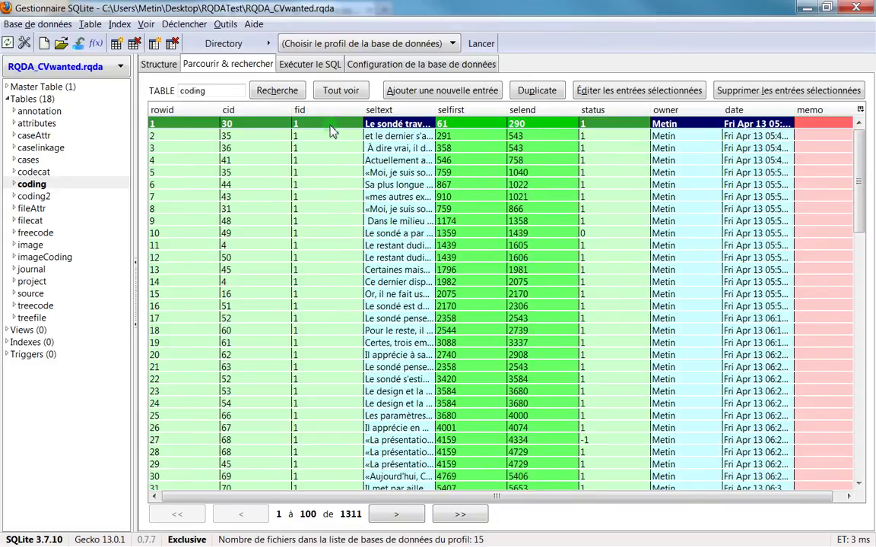
pyautogui.scroll(-20, 388, 260)
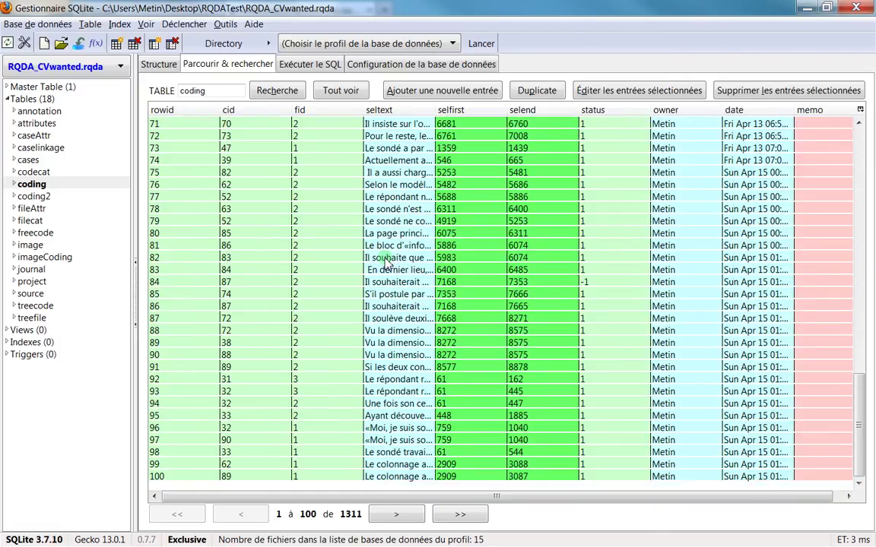
pyautogui.scroll(20, 385, 261)
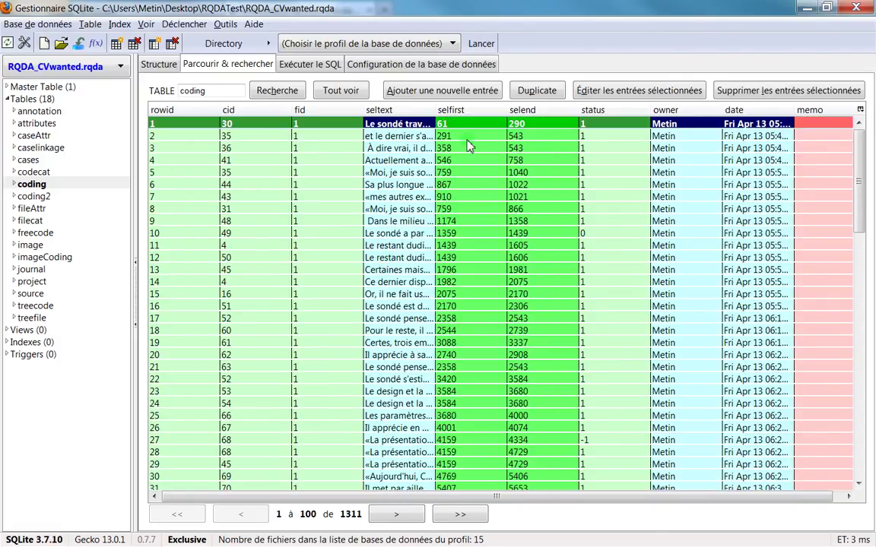
# - View the first coding record's full field values, checking its selend value, and close the record unchanged
pyautogui.doubleClick(530, 129)
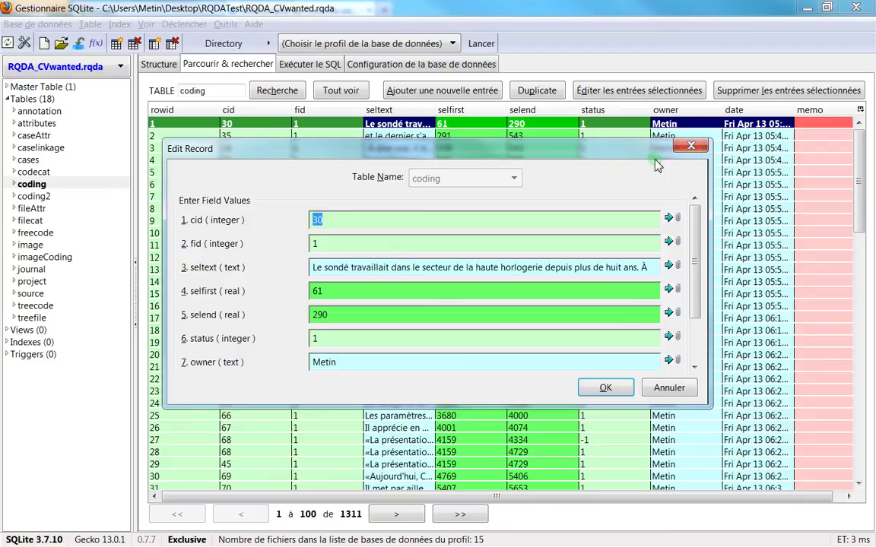
pyautogui.scroll(-1, 417, 250)
pyautogui.scroll(-1, 417, 249)
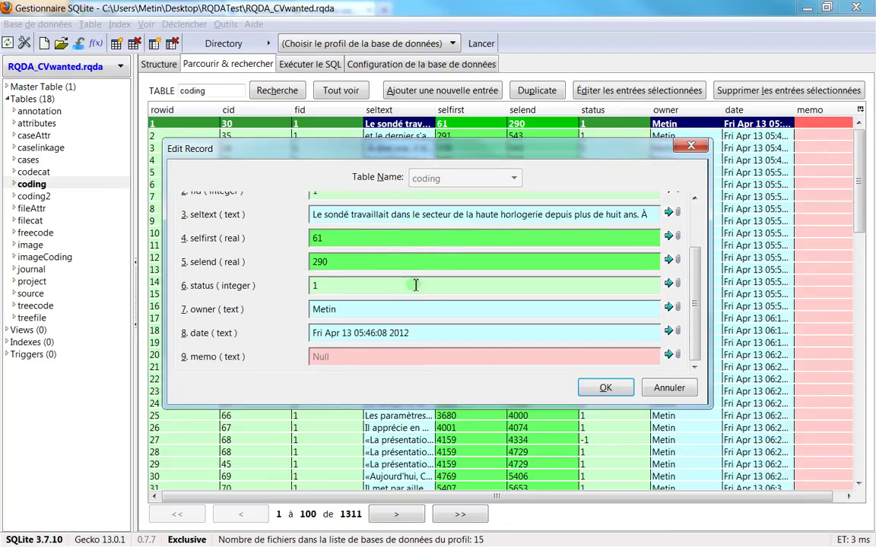
pyautogui.doubleClick(352, 262)
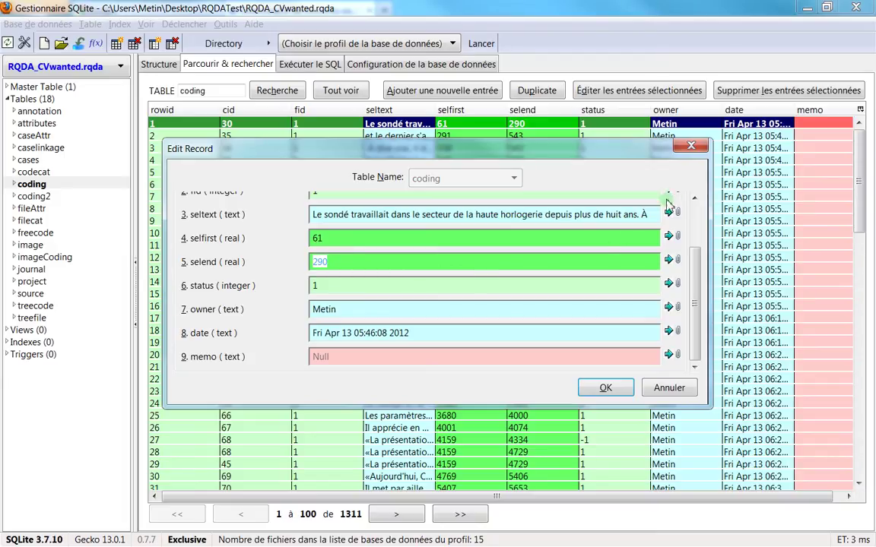
pyautogui.click(692, 147)
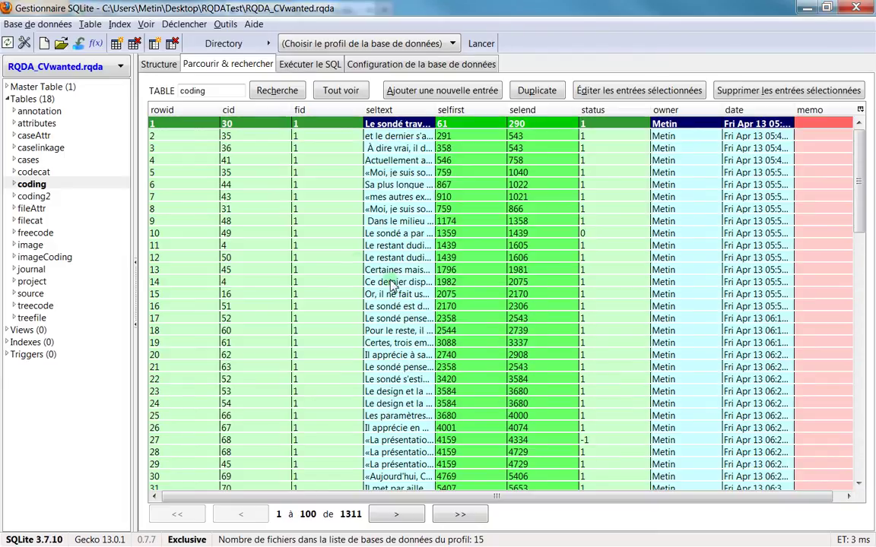
# - Skim the coding table's records once more, and inspect the columns of the coding2 table
pyautogui.scroll(-17, 357, 263)
pyautogui.scroll(17, 357, 263)
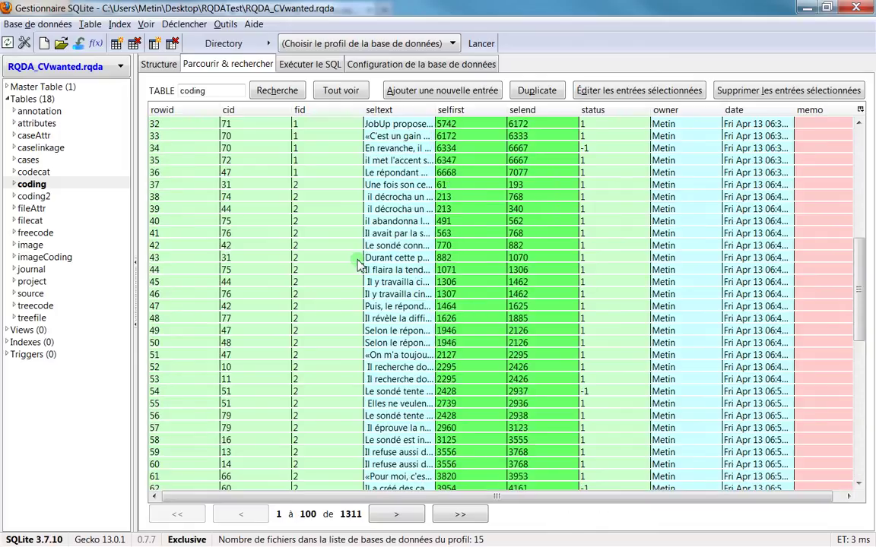
pyautogui.click(35, 196)
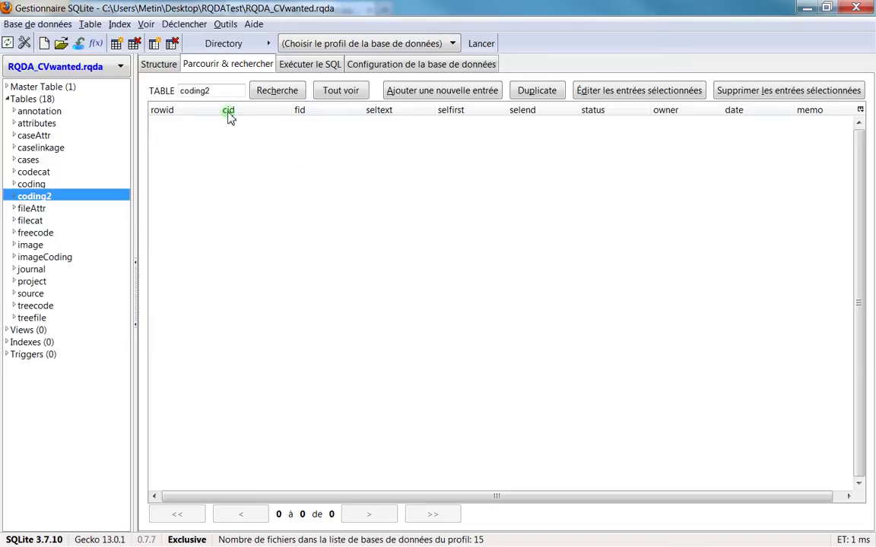
# - Open the fileAttr table, and switch to RQDA to view the attributes of all project files in an enlarged window
pyautogui.click(32, 209)
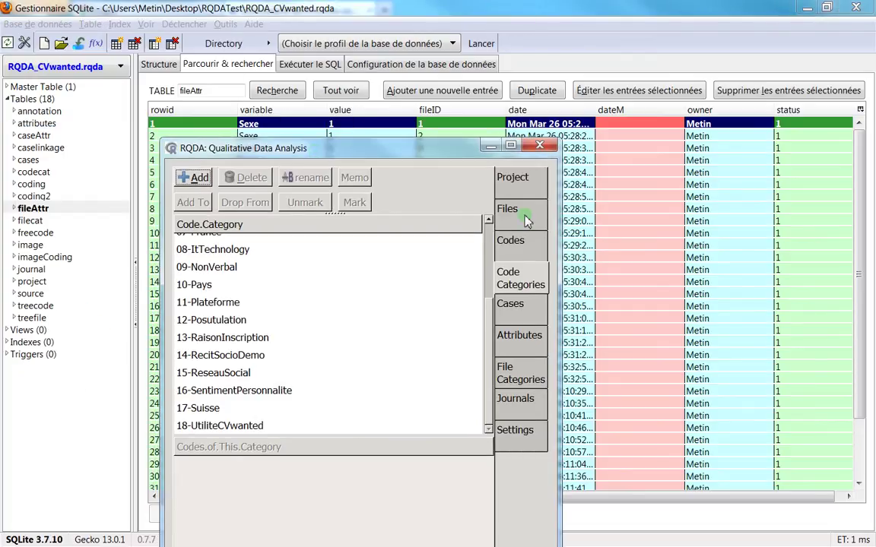
pyautogui.click(507, 210)
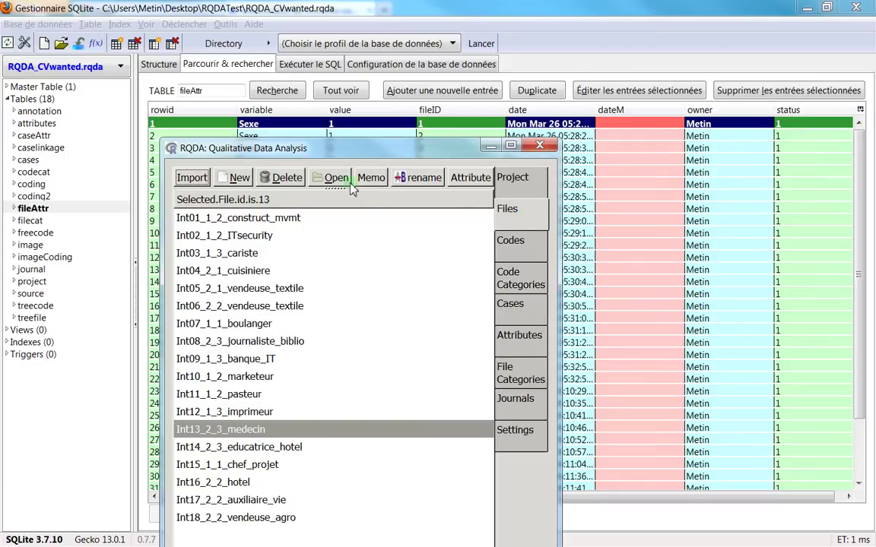
pyautogui.moveTo(301, 147); pyautogui.dragTo(315, 32)
pyautogui.rightClick(305, 450)
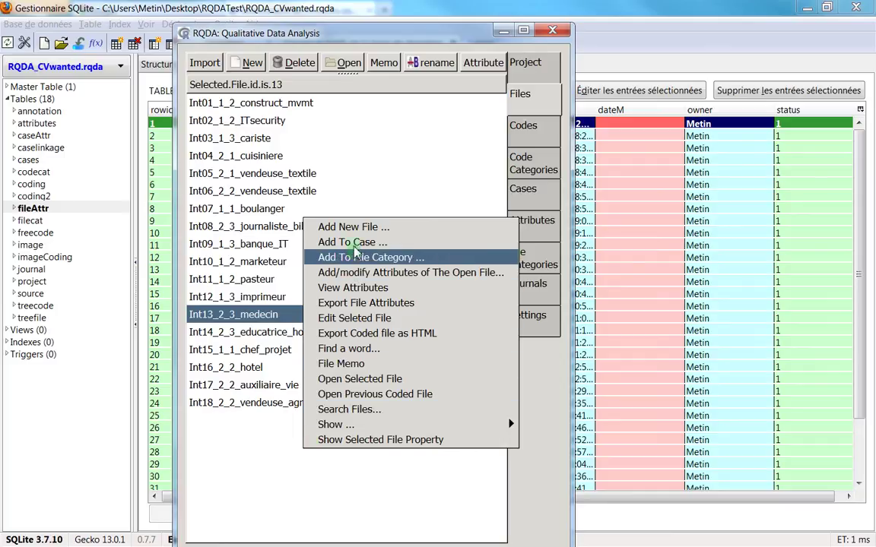
pyautogui.click(343, 289)
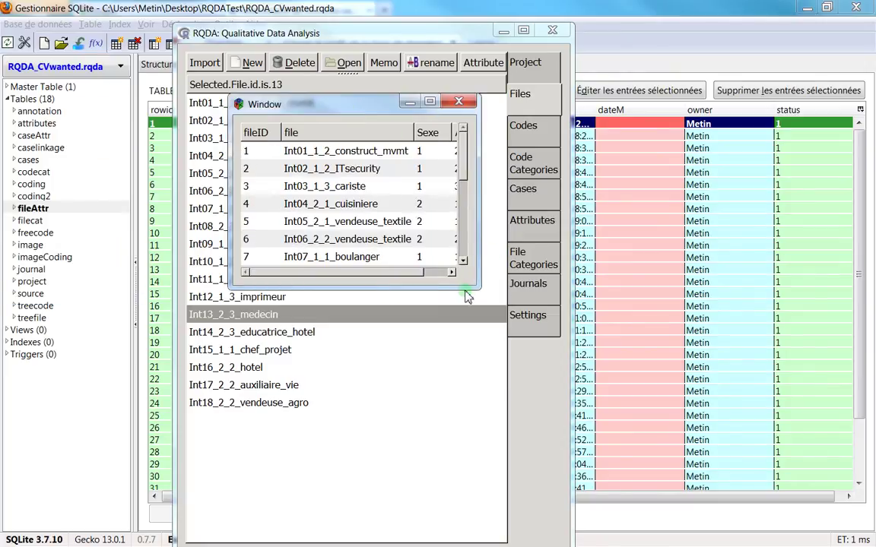
pyautogui.moveTo(478, 287); pyautogui.dragTo(816, 519)
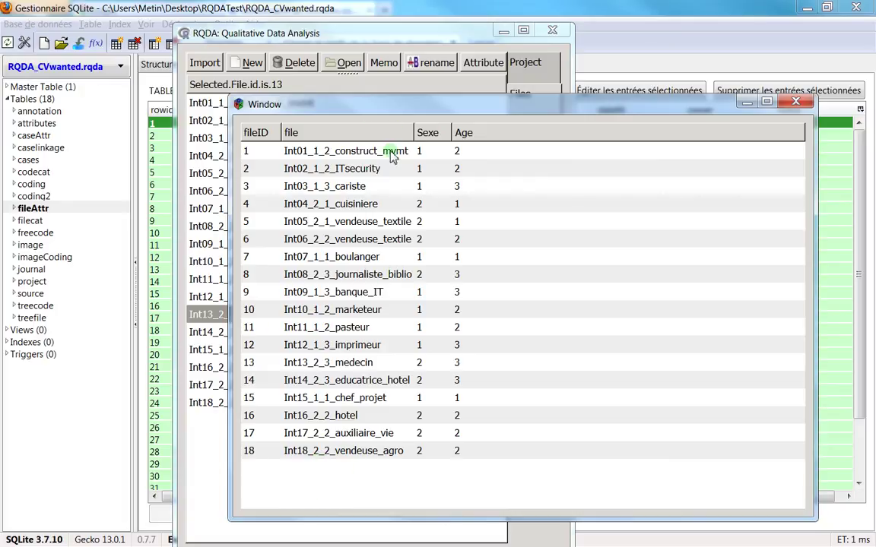
# - Examine the Sexe and Age values of the first four files in RQDA, and return to the fileAttr table in SQLite Manager
pyautogui.click(349, 150)
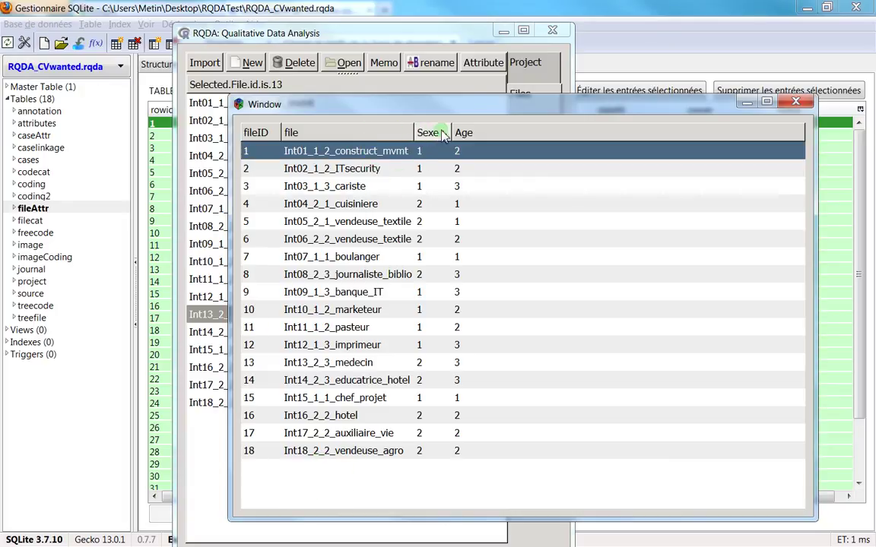
pyautogui.click(418, 204)
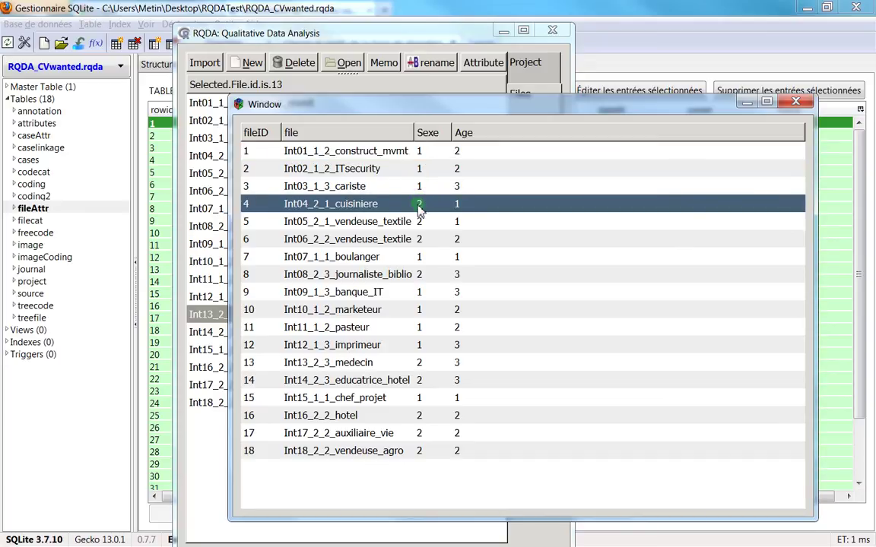
pyautogui.click(428, 149)
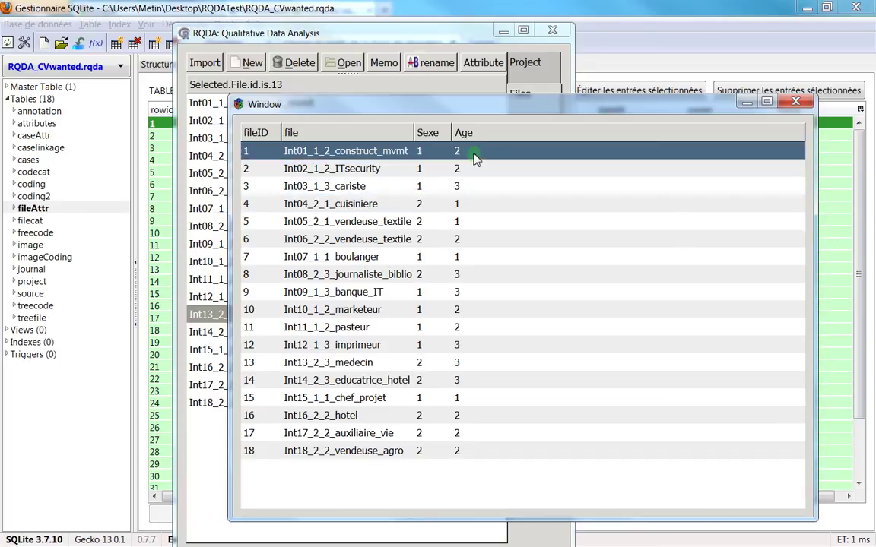
pyautogui.click(475, 204)
pyautogui.click(466, 172)
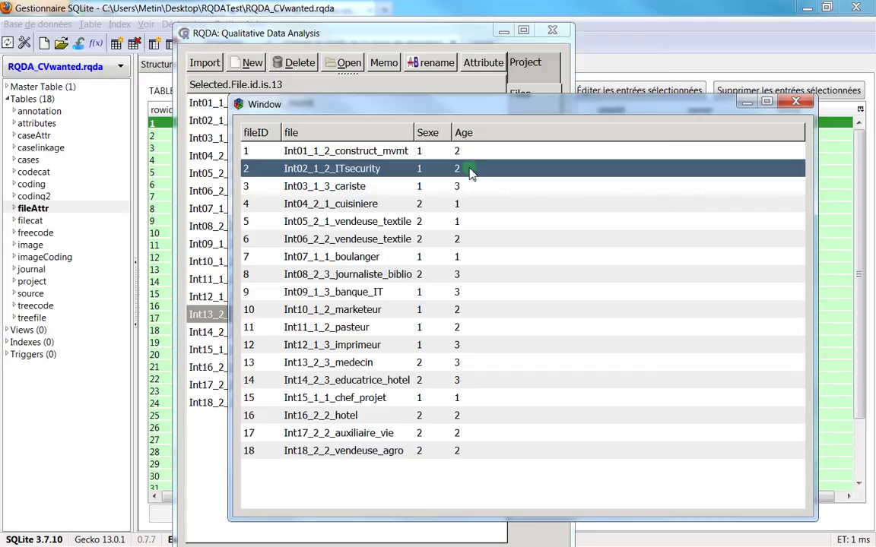
pyautogui.click(469, 187)
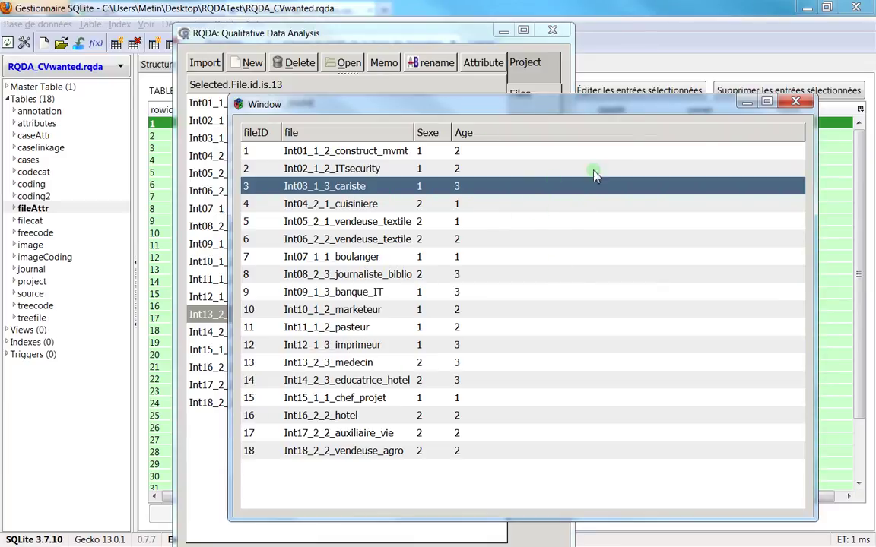
pyautogui.click(807, 102)
pyautogui.click(555, 8)
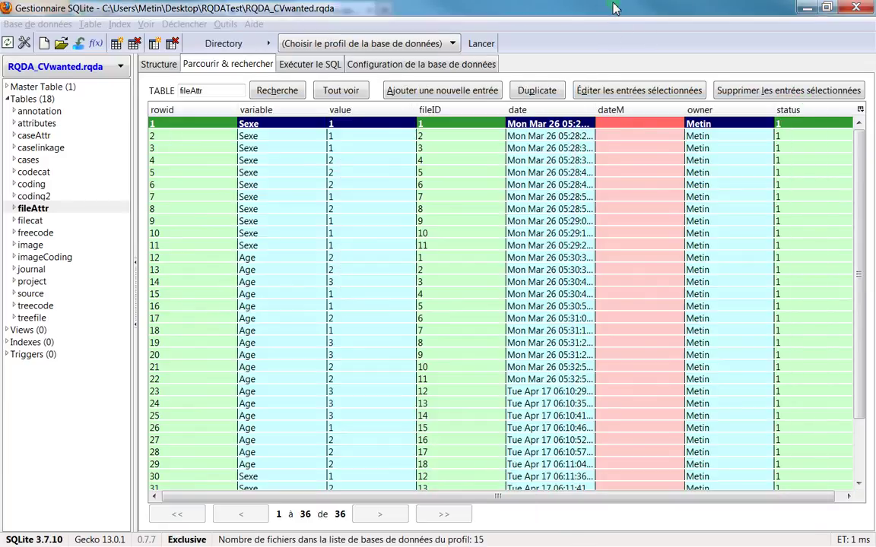
# - Read through the fileAttr table's records, relating the variable, value, fileID, date, owner and status columns to the file attributes
pyautogui.click(283, 220)
pyautogui.scroll(-2, 283, 219)
pyautogui.scroll(2, 283, 218)
pyautogui.click(211, 122)
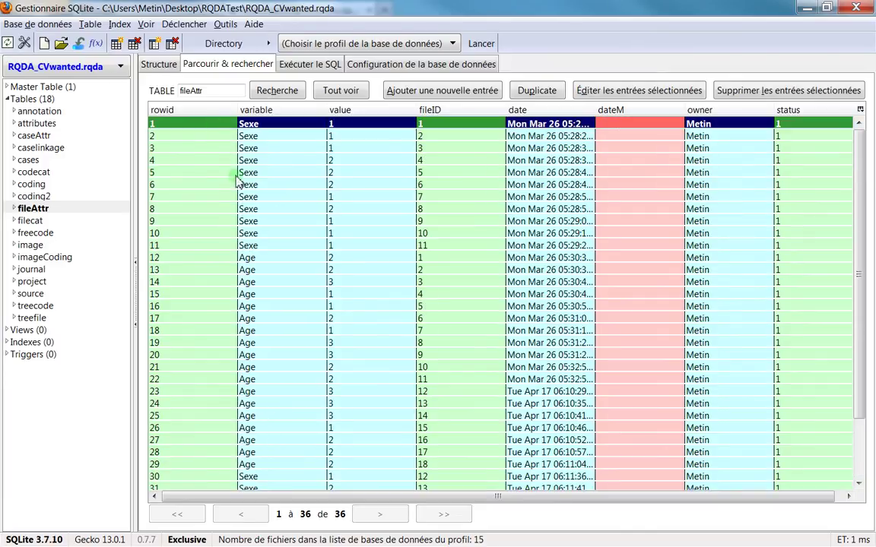
pyautogui.scroll(-2, 239, 266)
pyautogui.scroll(2, 228, 304)
pyautogui.scroll(-2, 625, 266)
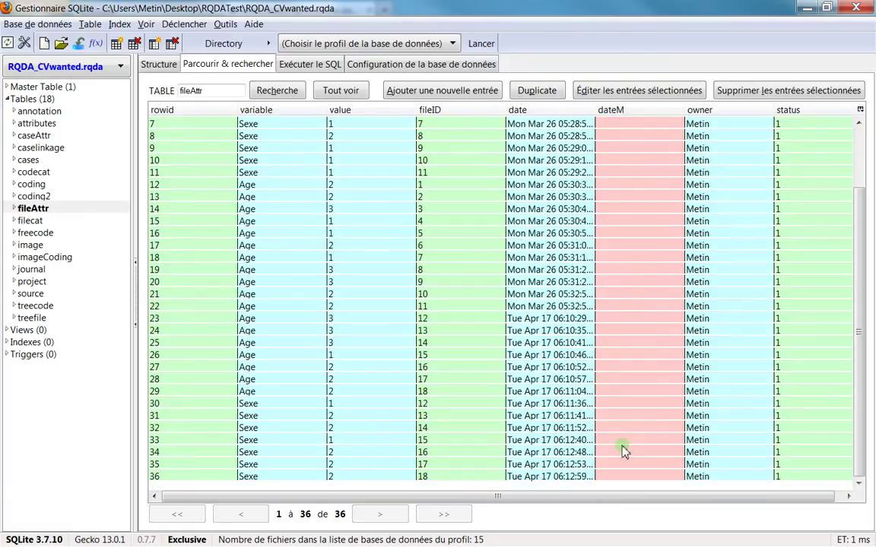
pyautogui.scroll(2, 624, 433)
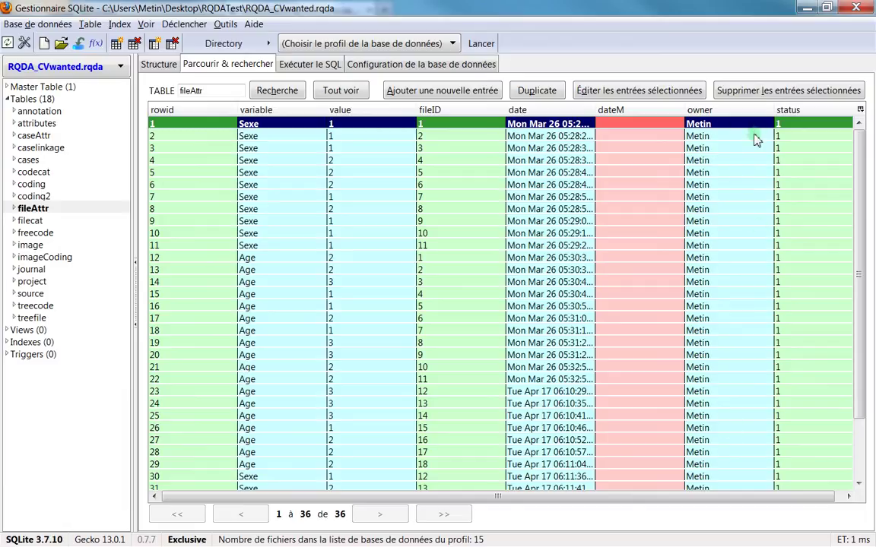
pyautogui.scroll(-2, 772, 350)
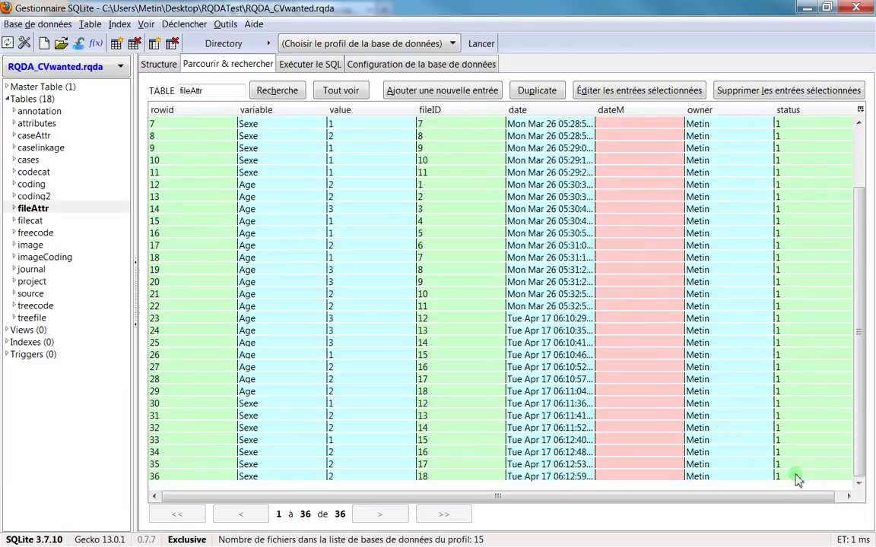
pyautogui.scroll(2, 745, 350)
pyautogui.scroll(-2, 776, 380)
pyautogui.scroll(2, 783, 401)
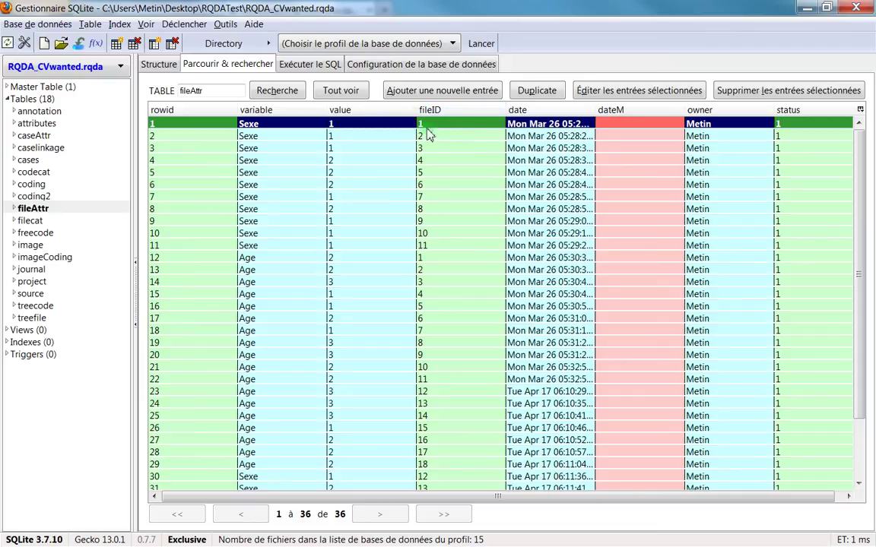
# - Inspect the Sexe record of fileID 4 and the Age records of fileIDs 11 and 14 in the fileAttr table
pyautogui.click(371, 161)
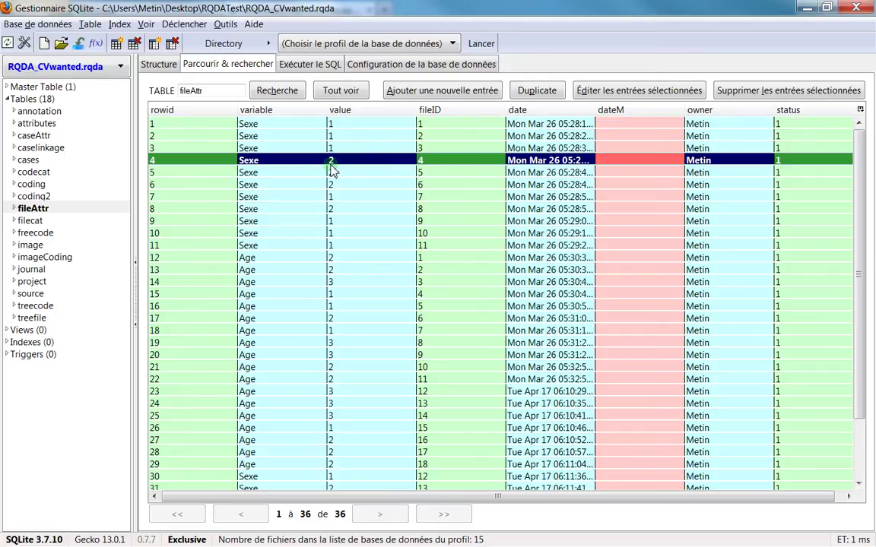
pyautogui.scroll(-2, 359, 225)
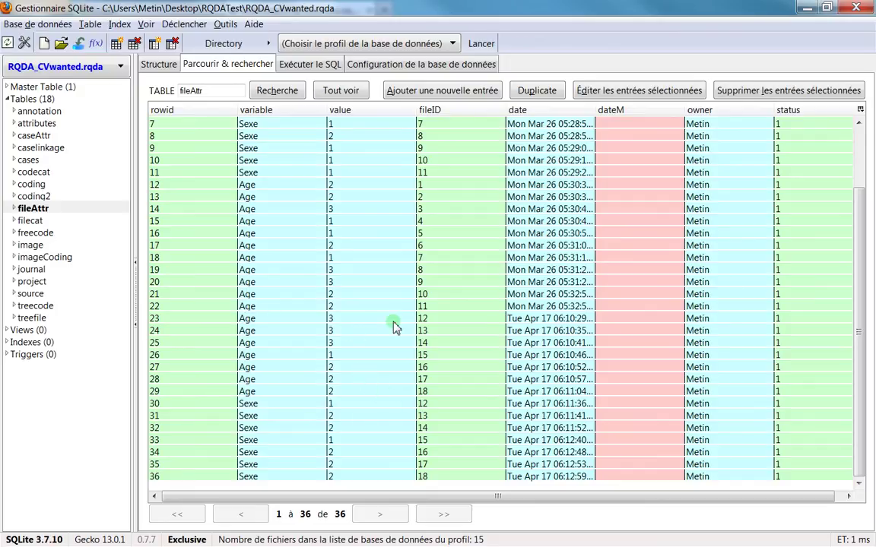
pyautogui.click(291, 307)
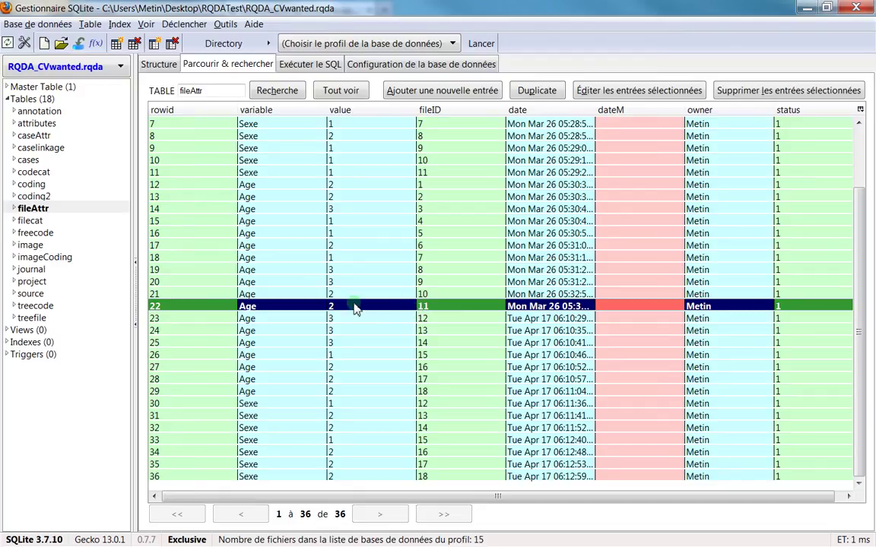
pyautogui.click(338, 344)
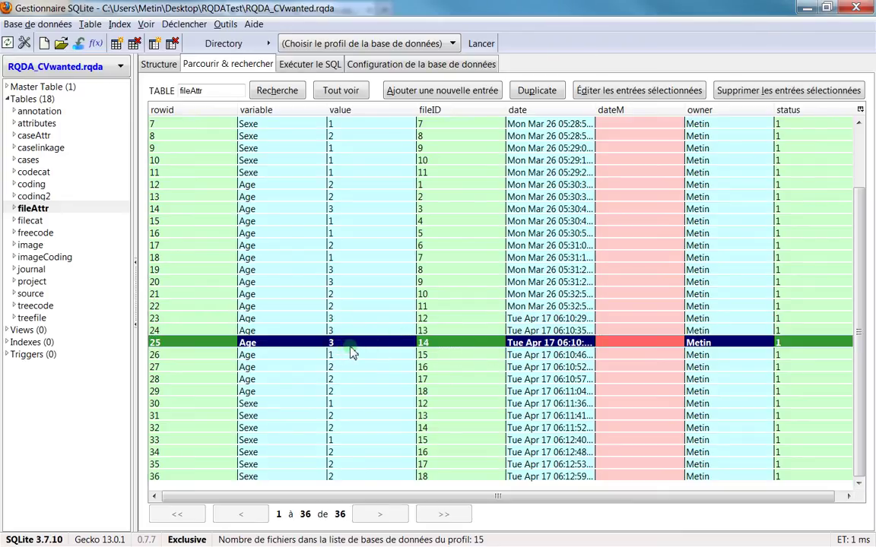
# - Open the filecat table, view the File Categories list in RQDA for comparison, and return to SQLite Manager
pyautogui.click(55, 220)
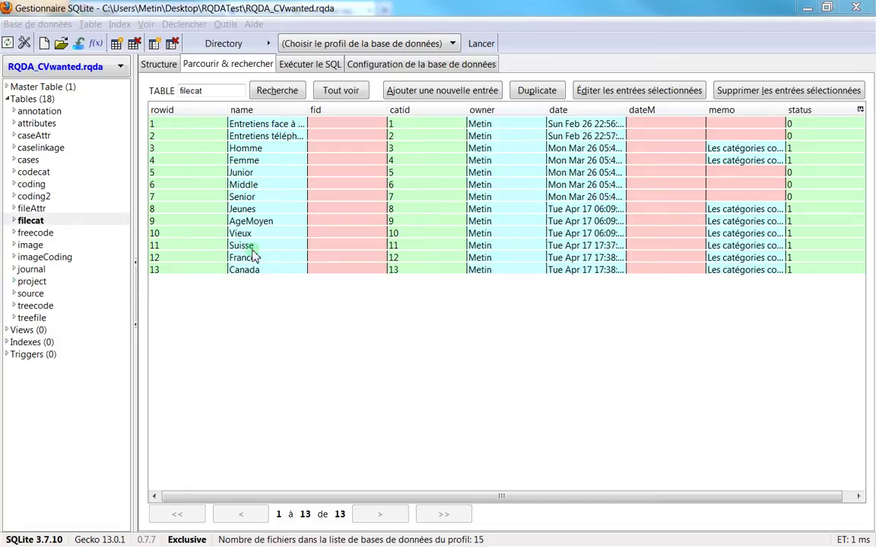
pyautogui.click(258, 136)
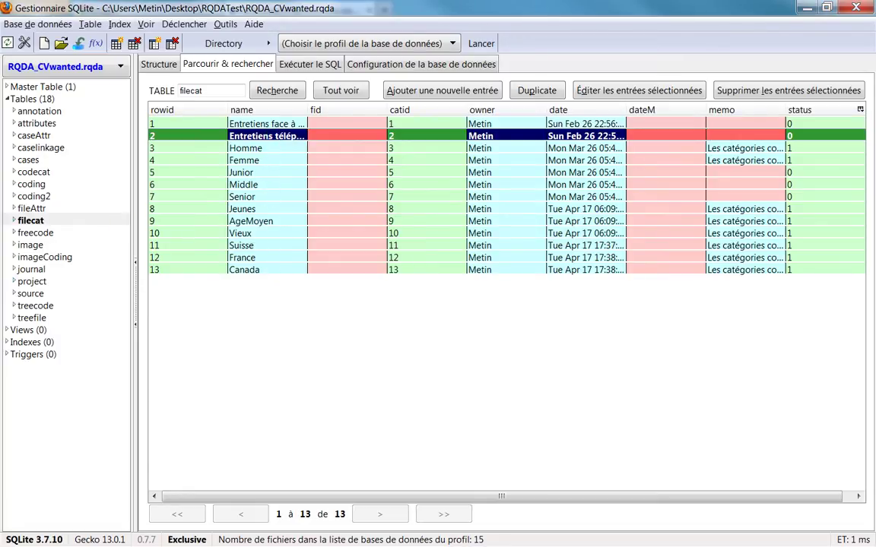
pyautogui.hotkey('alt', 'Tab')
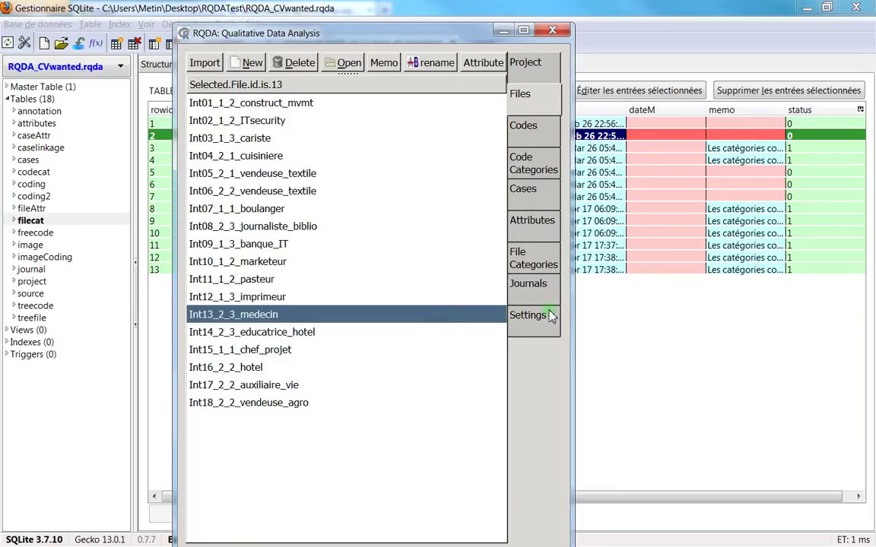
pyautogui.click(546, 258)
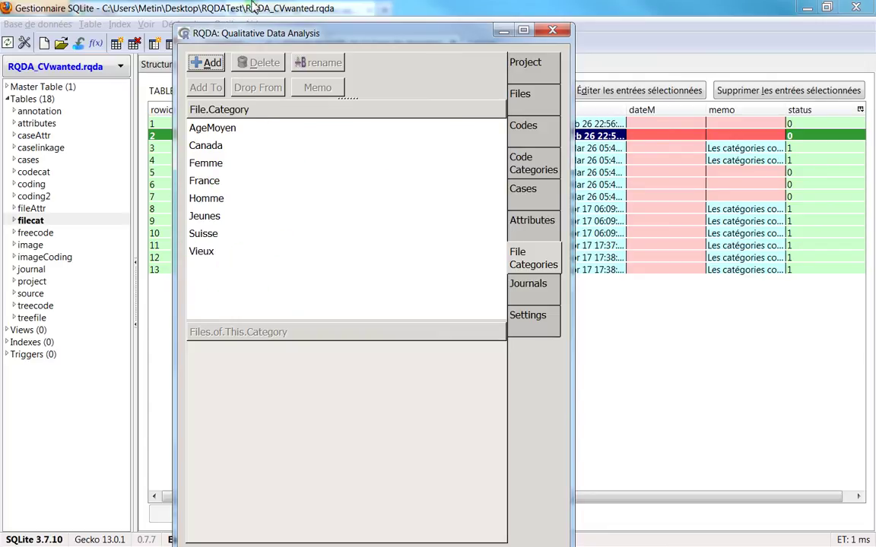
pyautogui.click(614, 38)
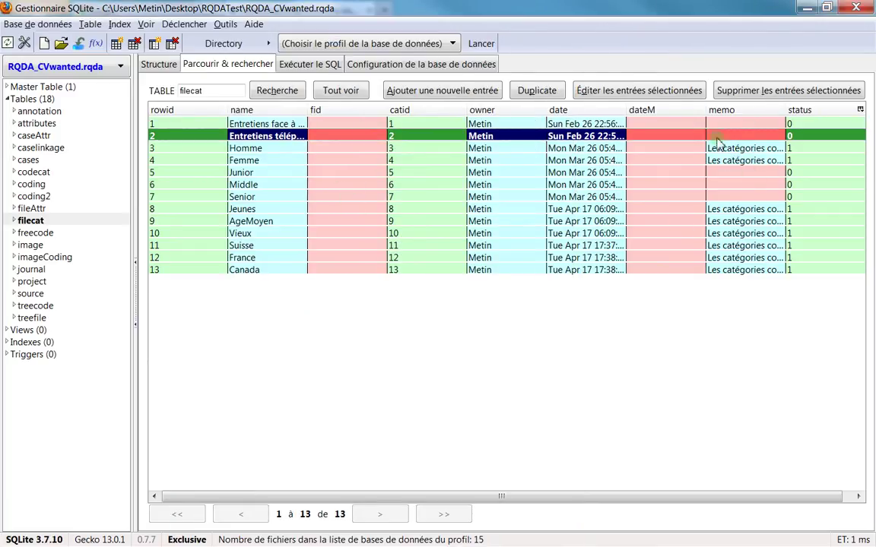
# - Sort the filecat table by status and inspect the status 0 records, from Senior up to the first Entretiens category
pyautogui.click(800, 110)
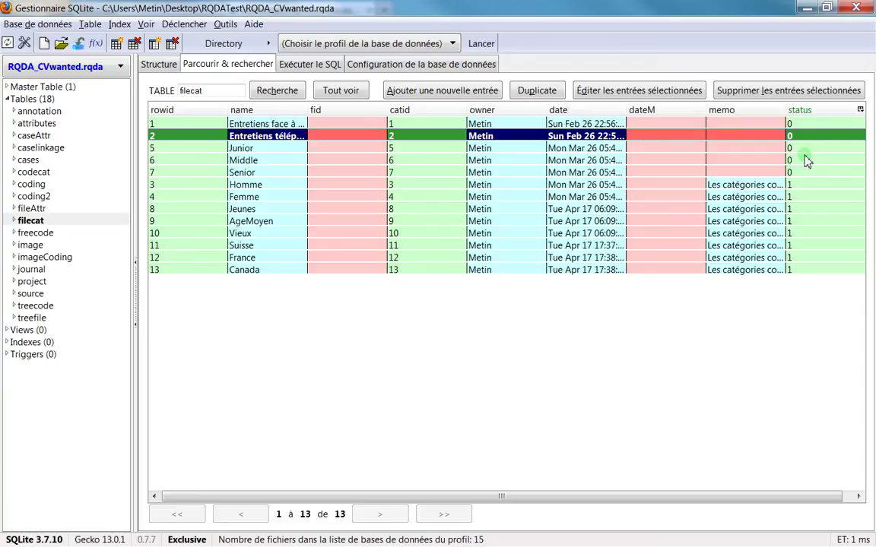
pyautogui.click(779, 174)
pyautogui.click(762, 161)
pyautogui.click(761, 151)
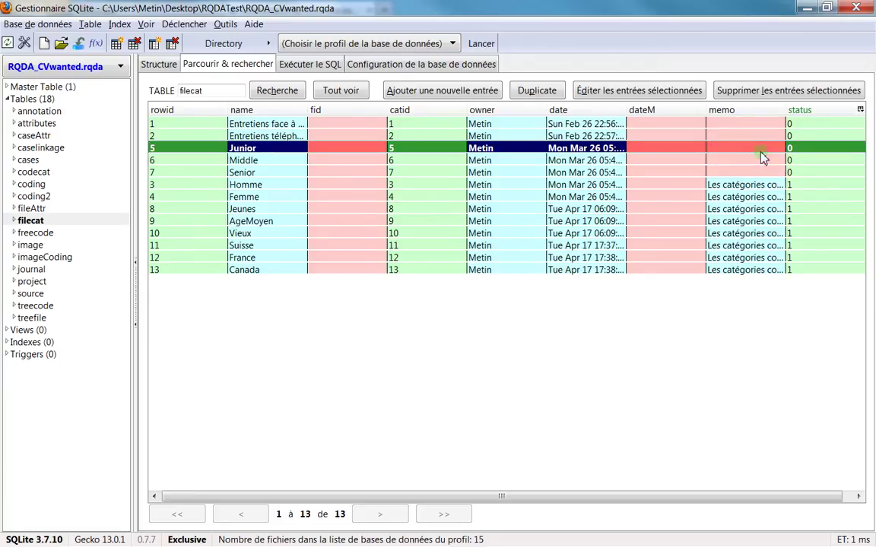
pyautogui.click(763, 135)
pyautogui.click(763, 125)
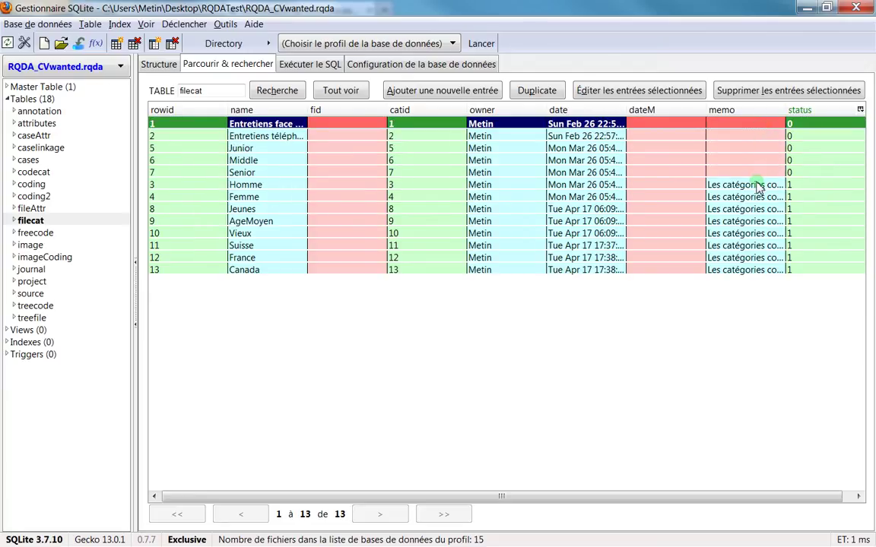
pyautogui.click(757, 172)
pyautogui.click(756, 160)
pyautogui.click(751, 148)
pyautogui.click(743, 135)
pyautogui.click(740, 124)
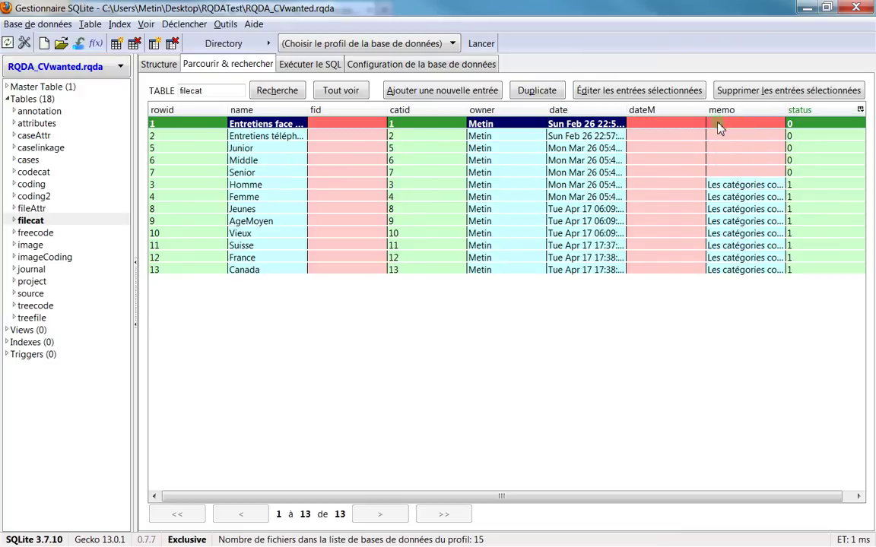
# - Inspect the Homme record and compare it with the status 0 categories Entretiens, Senior, Junior and Middle in the filecat table
pyautogui.click(724, 185)
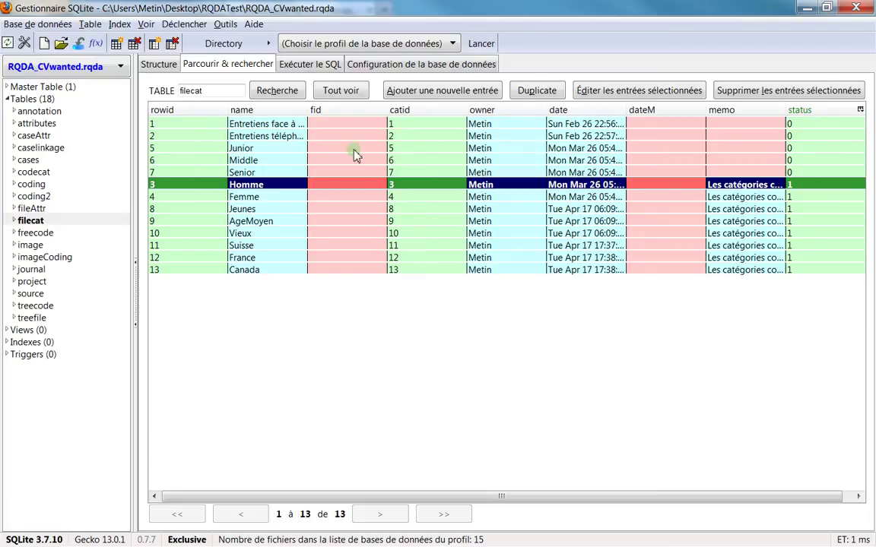
pyautogui.click(179, 135)
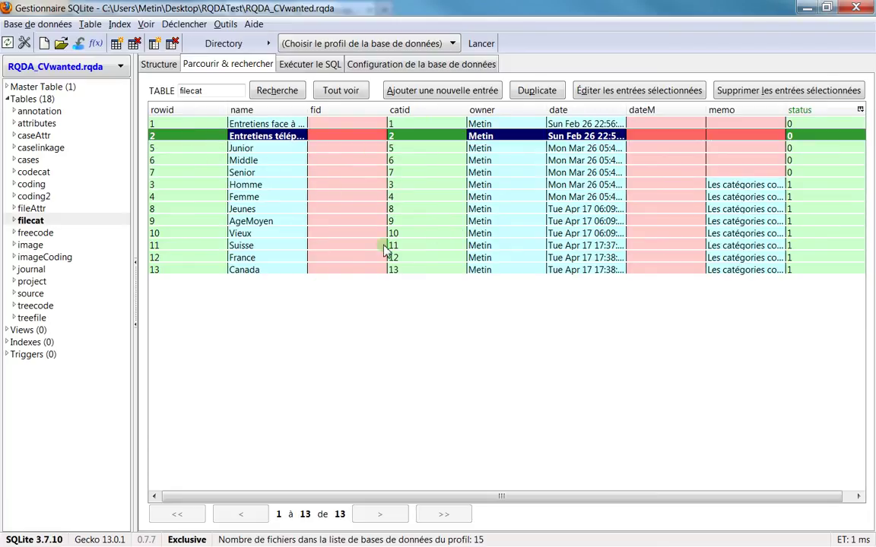
pyautogui.click(237, 172)
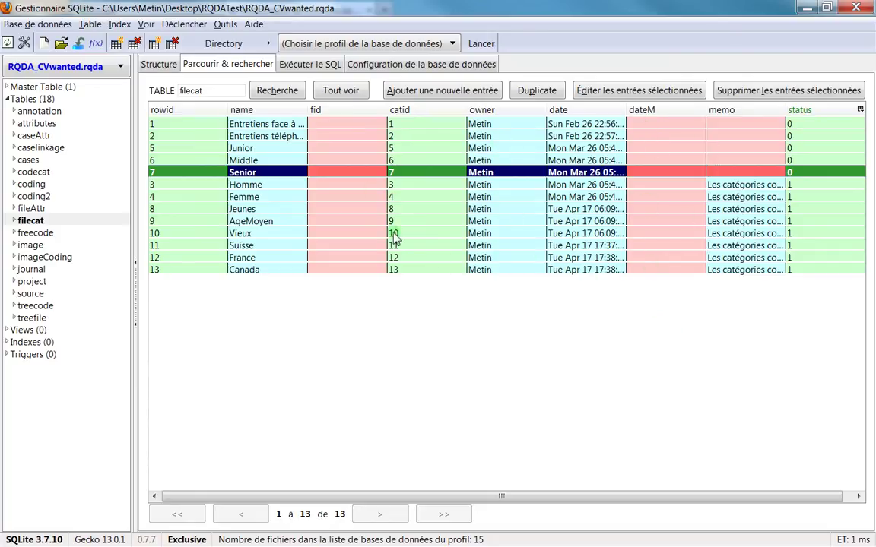
pyautogui.click(340, 148)
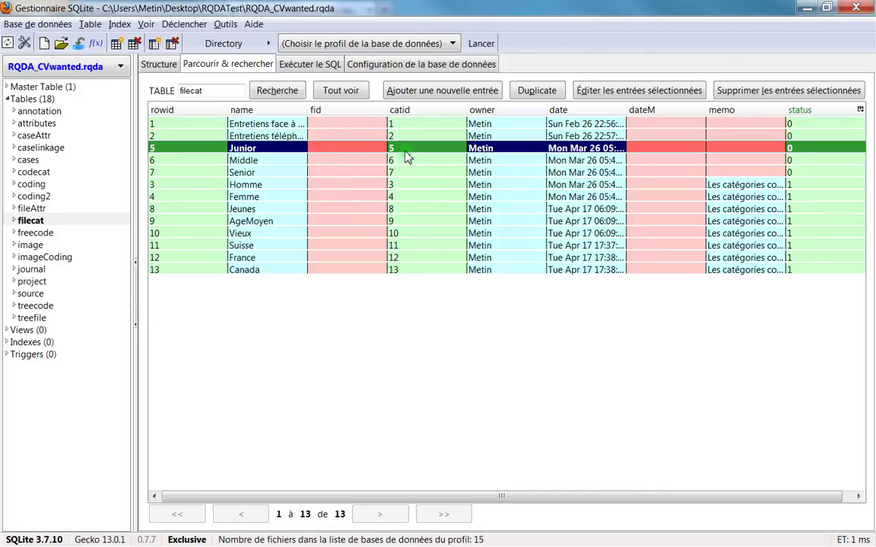
pyautogui.click(268, 161)
pyautogui.click(237, 149)
# - Inspect the Suisse and France category records in the filecat table
pyautogui.click(267, 246)
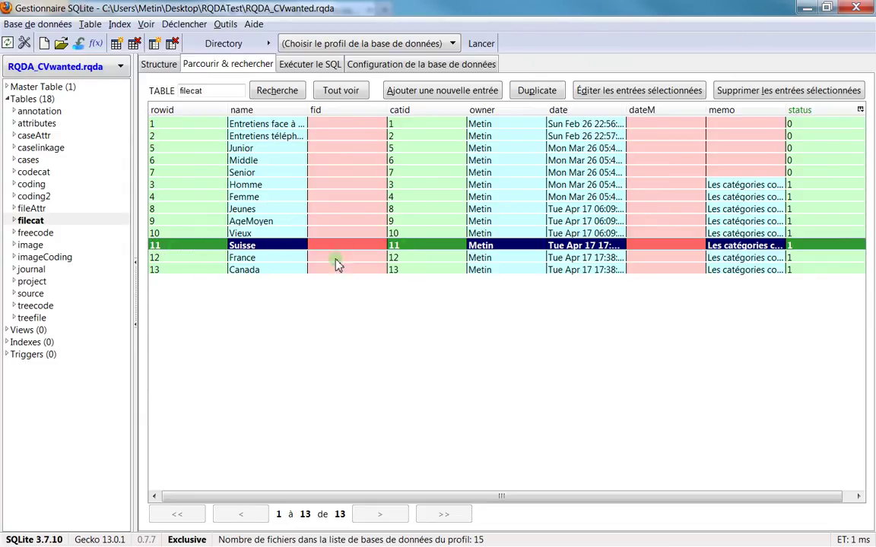
pyautogui.click(231, 258)
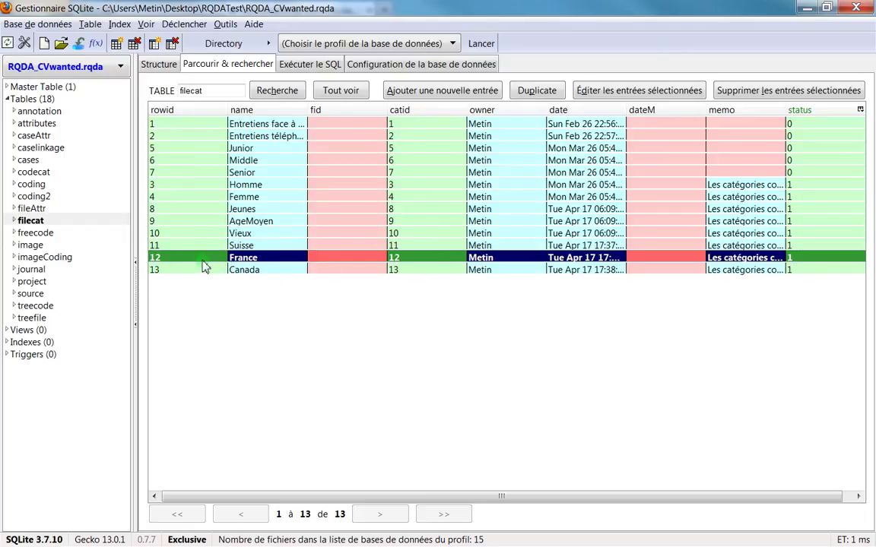
pyautogui.click(293, 246)
pyautogui.click(293, 259)
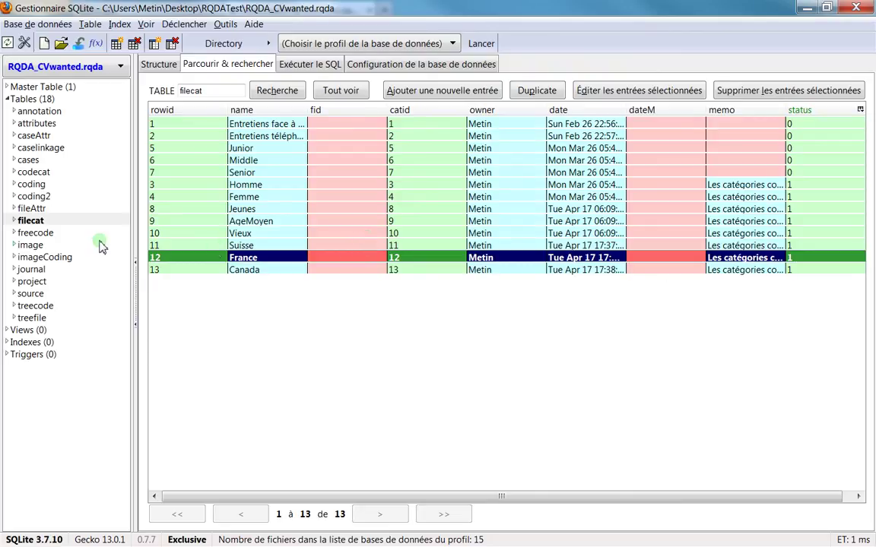
# - Open the freecode table, look through the Codes list in RQDA for comparison, and minimize RQDA
pyautogui.click(35, 233)
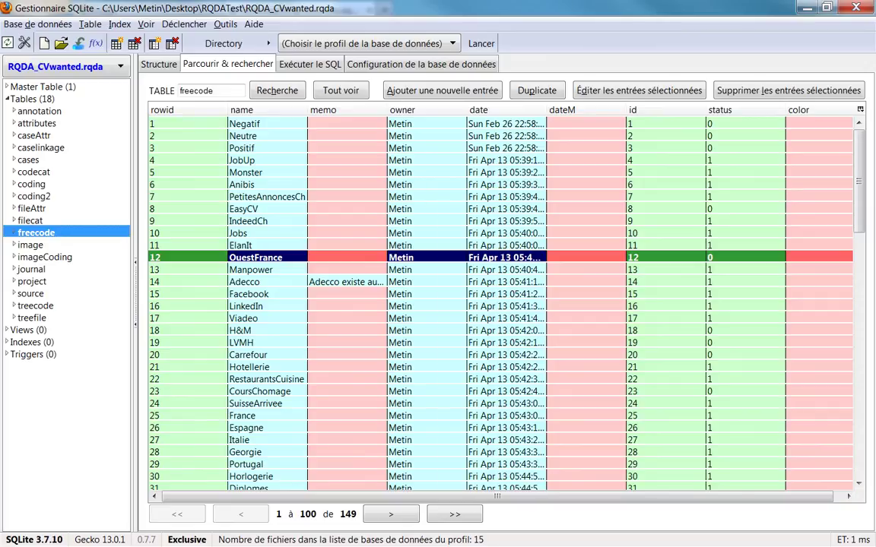
pyautogui.hotkey('alt', 'Tab')
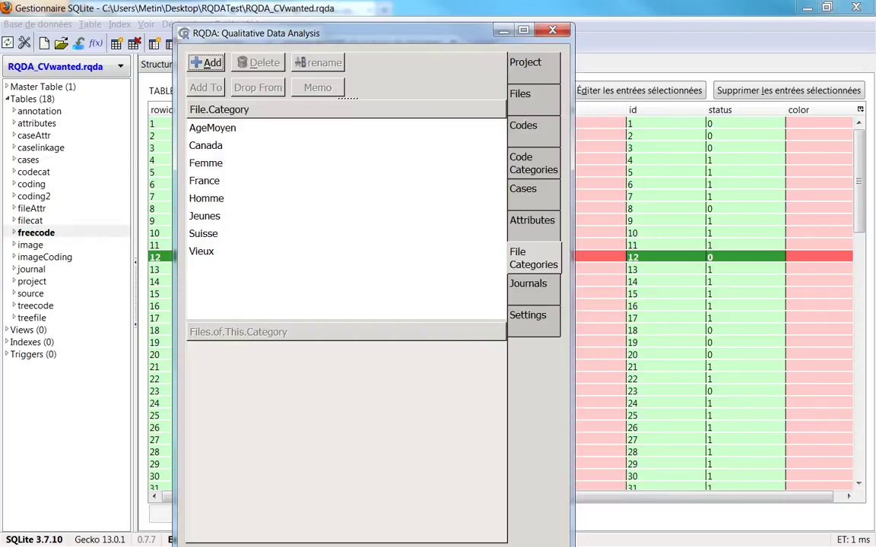
pyautogui.click(532, 129)
pyautogui.scroll(-20, 282, 185)
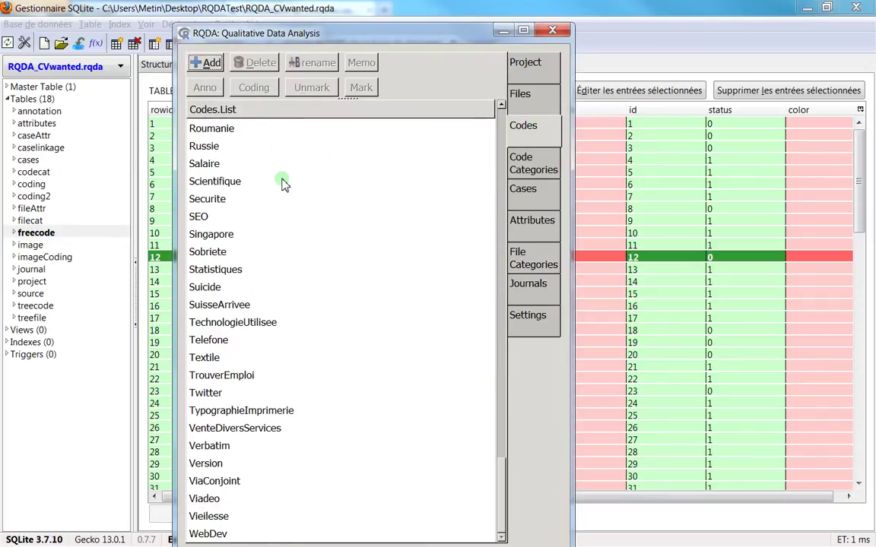
pyautogui.click(503, 32)
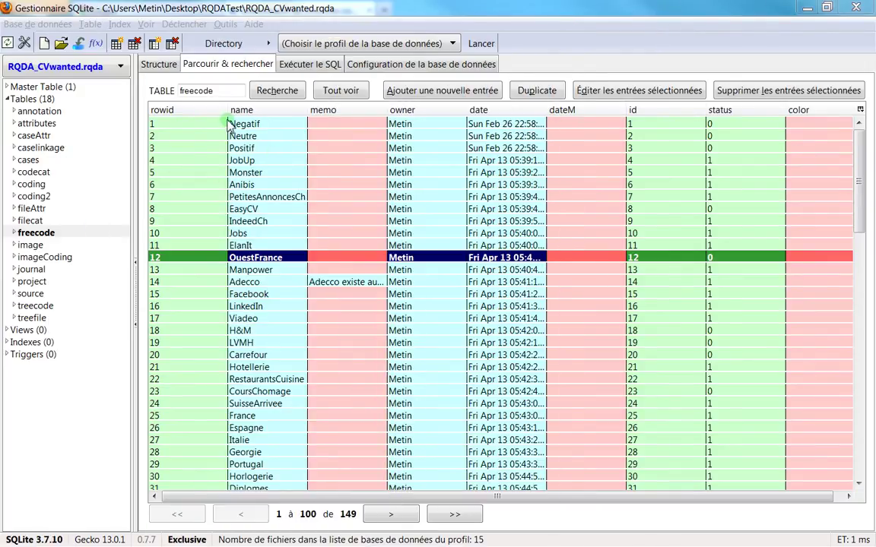
# - Examine the Negatif and Monster records in the freecode table, and widen the date column to read the creation dates
pyautogui.click(199, 126)
pyautogui.click(199, 174)
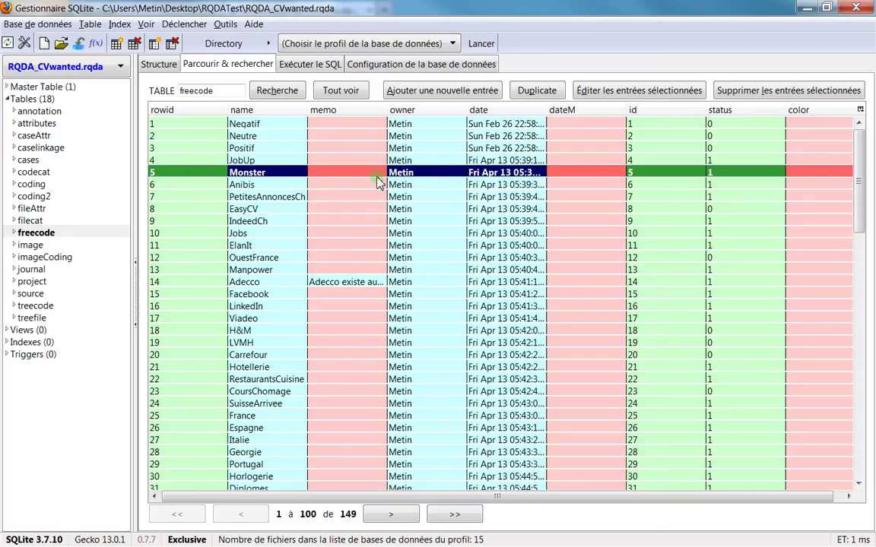
pyautogui.moveTo(546, 110); pyautogui.dragTo(616, 110)
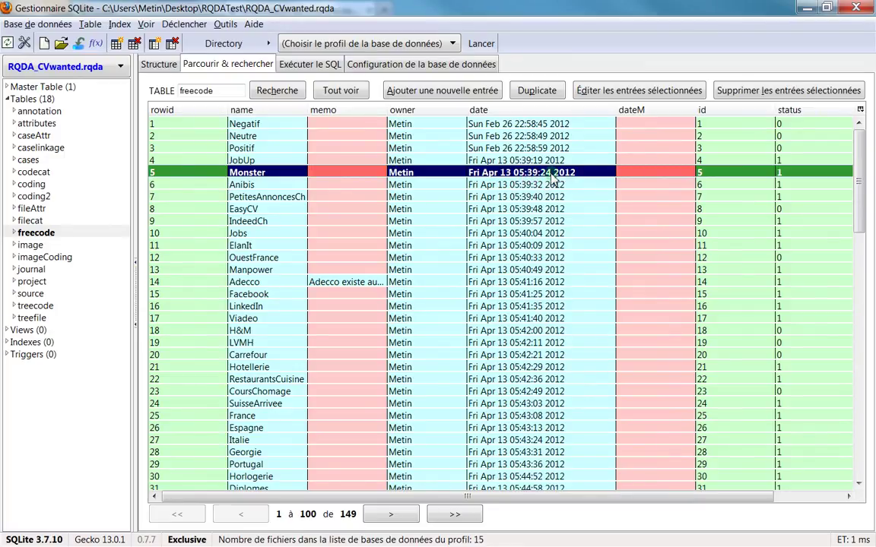
pyautogui.moveTo(616, 116); pyautogui.dragTo(566, 114)
pyautogui.scroll(-10, 494, 216)
pyautogui.scroll(-12, 494, 215)
pyautogui.scroll(20, 494, 215)
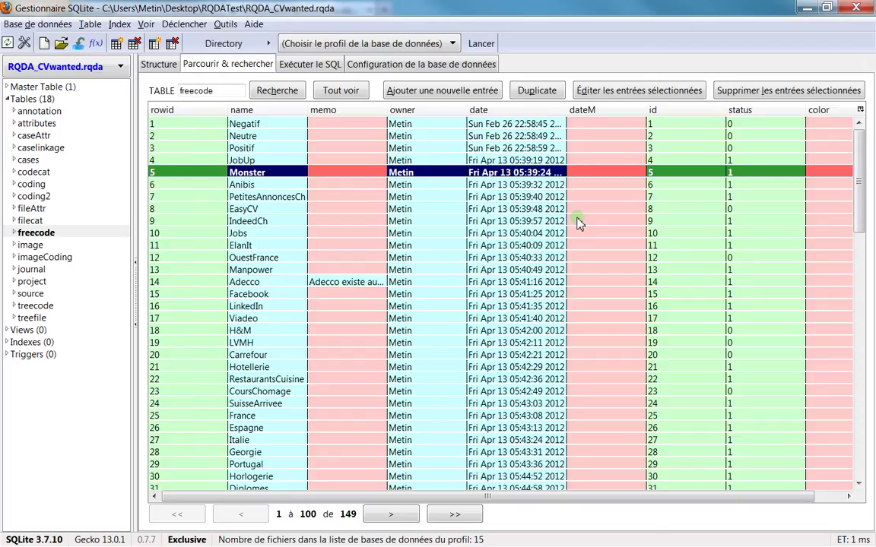
# - Sort the freecode table by status and inspect the status 0 codes SurPlace, LVMH and H&M
pyautogui.click(743, 110)
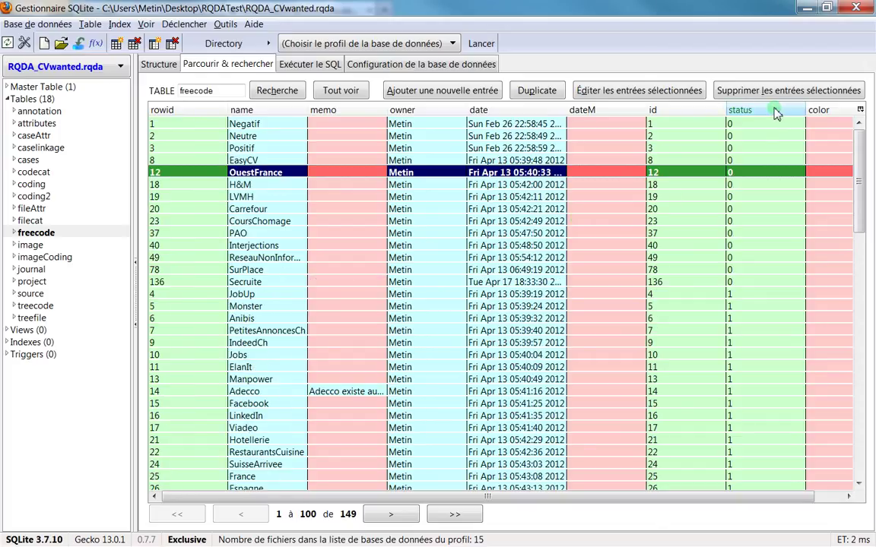
pyautogui.click(727, 273)
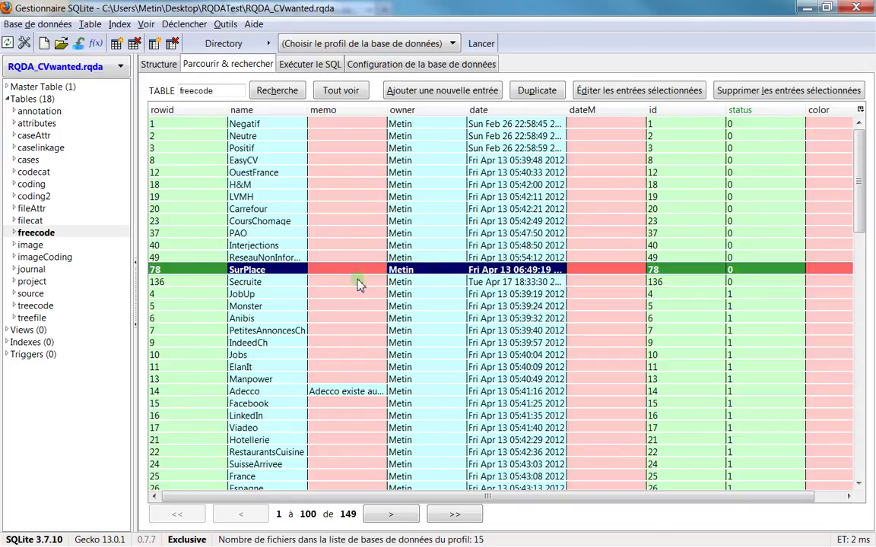
pyautogui.click(253, 196)
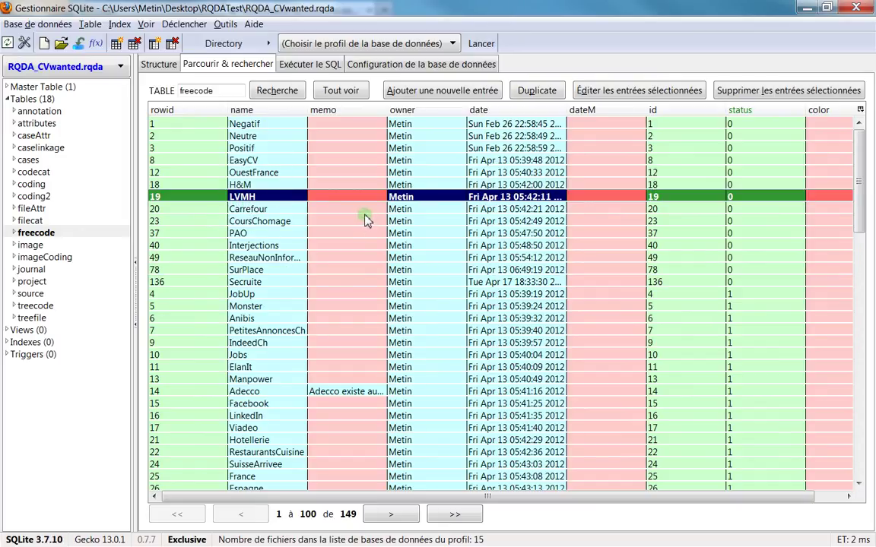
pyautogui.click(251, 184)
pyautogui.click(252, 197)
pyautogui.click(252, 186)
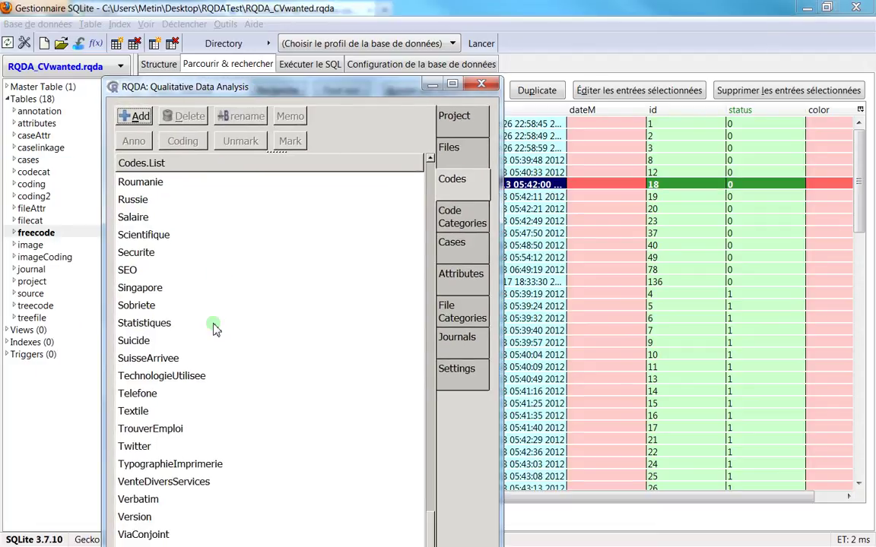
# - Look through the codes list in RQDA from Statistiques upward, and return to SQLite Manager to skim the freecode records
pyautogui.click(215, 329)
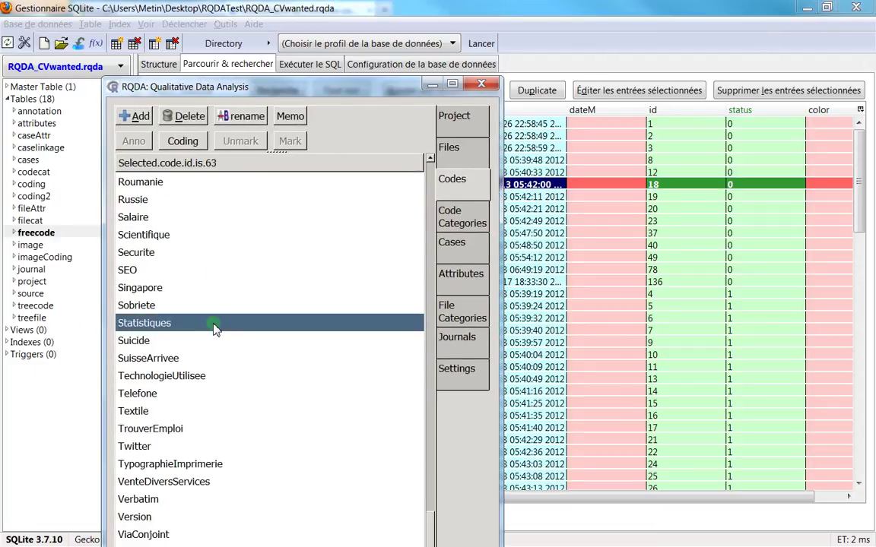
pyautogui.scroll(10, 215, 328)
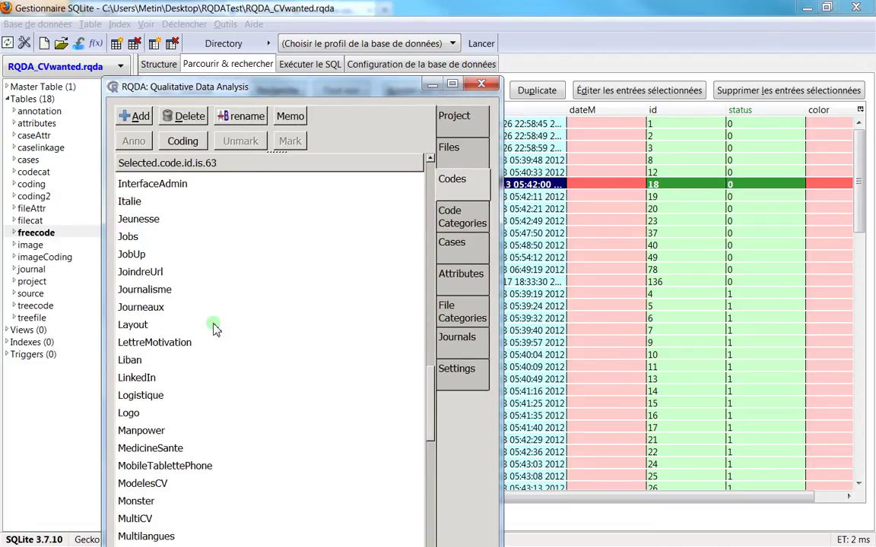
pyautogui.click(616, 190)
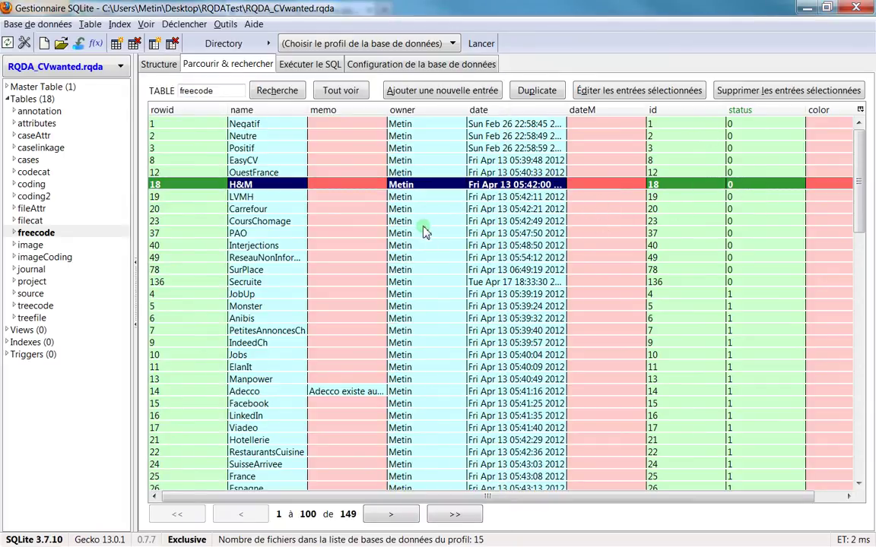
pyautogui.scroll(-10, 424, 219)
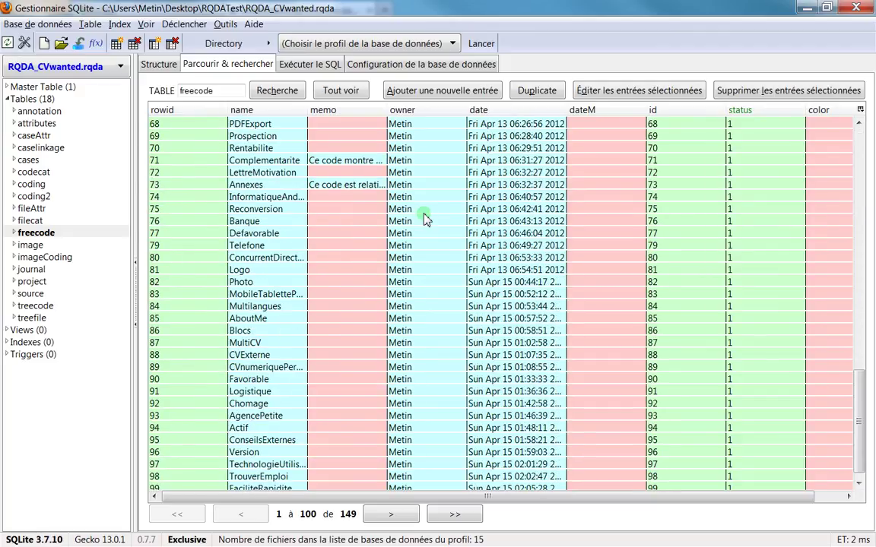
pyautogui.scroll(10, 424, 219)
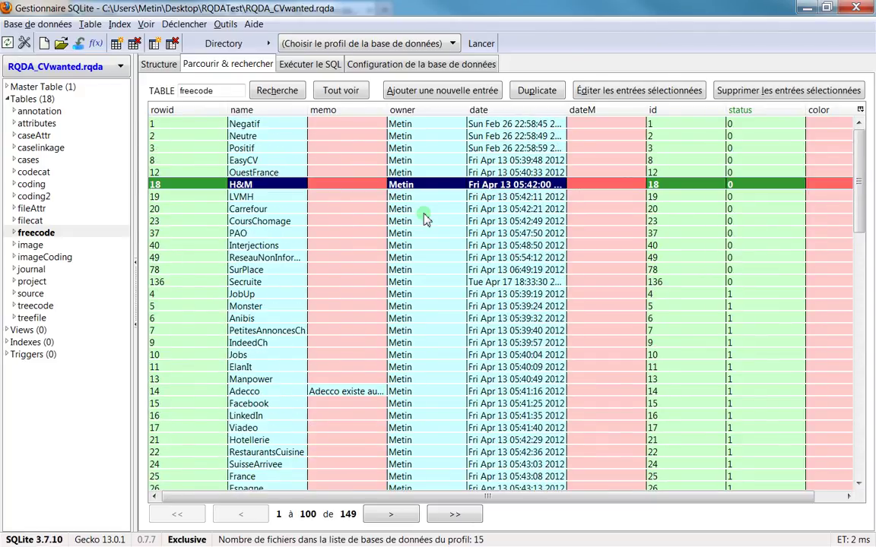
# - Open the image and imageCoding tables in turn to view their columns and contents
pyautogui.click(42, 248)
pyautogui.click(43, 257)
pyautogui.click(42, 247)
pyautogui.click(59, 258)
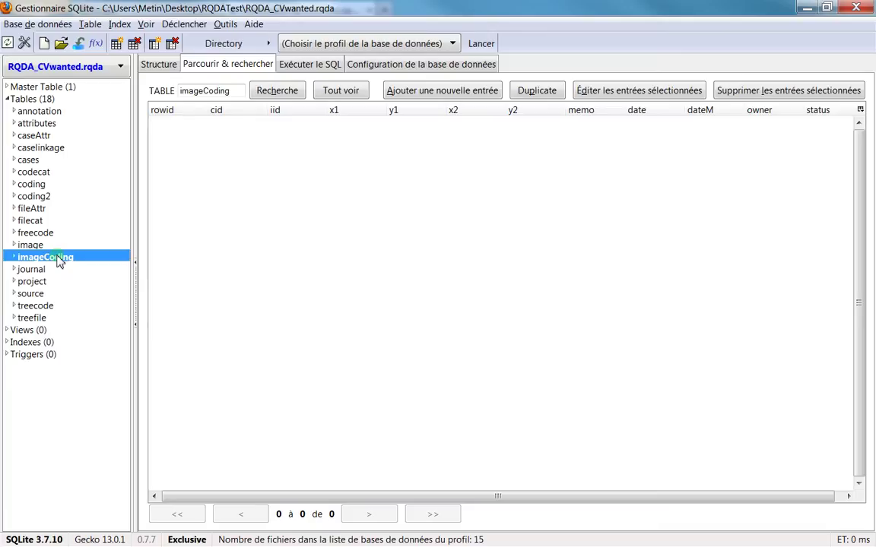
# - Examine and compare the columns of the image and imageCoding tables
pyautogui.click(55, 244)
pyautogui.click(58, 268)
pyautogui.click(58, 256)
pyautogui.click(60, 257)
pyautogui.click(58, 245)
pyautogui.click(60, 257)
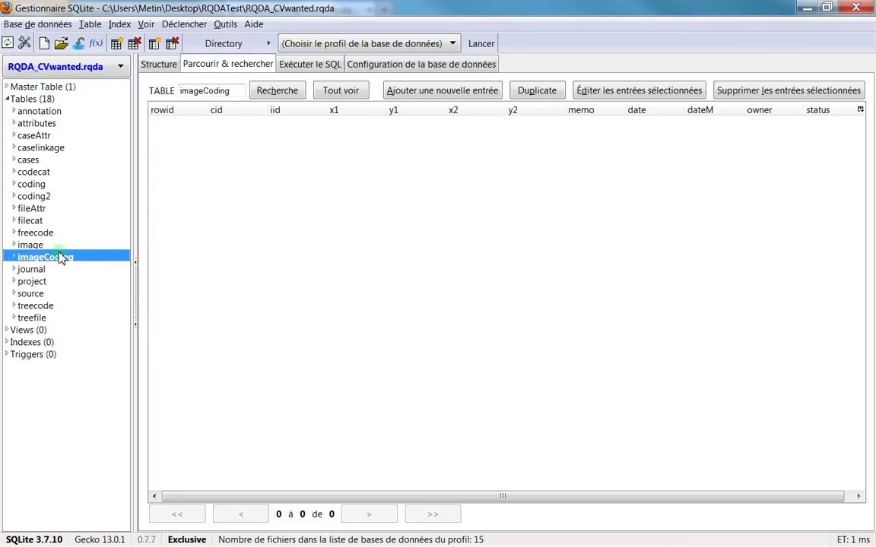
pyautogui.click(59, 246)
pyautogui.click(60, 257)
pyautogui.click(59, 245)
pyautogui.click(60, 258)
pyautogui.click(53, 246)
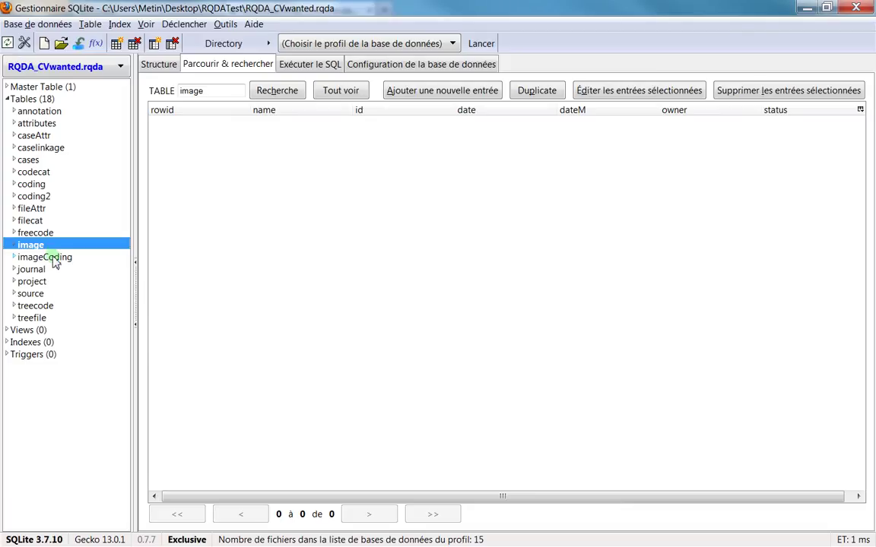
pyautogui.click(55, 259)
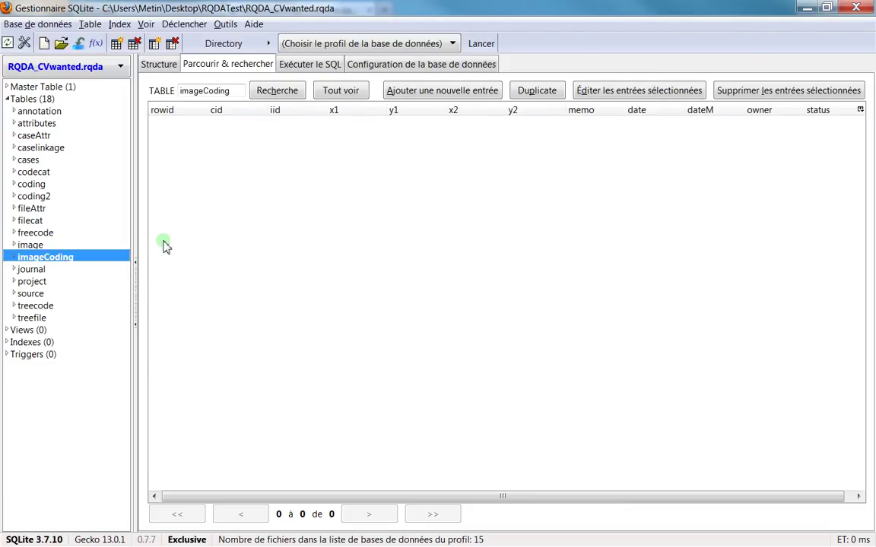
pyautogui.click(52, 246)
pyautogui.click(51, 259)
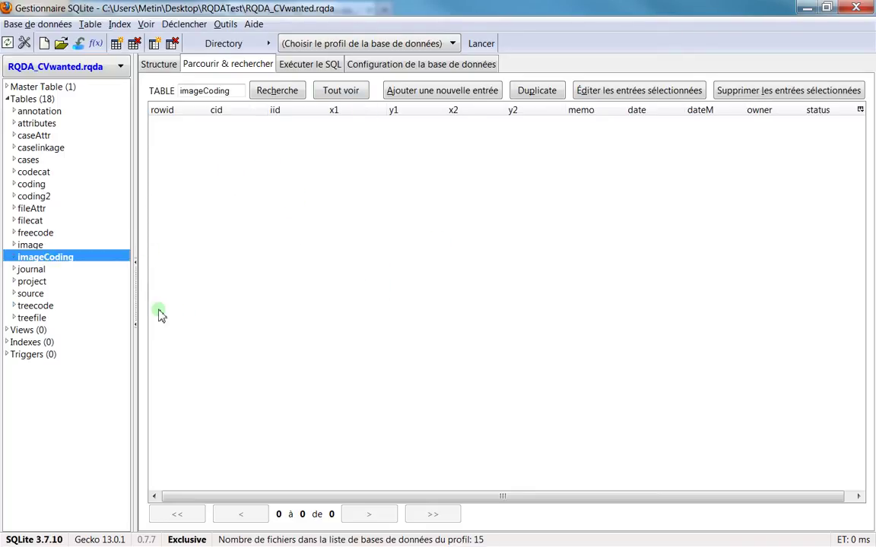
# - Browse the journal table's records, and switch to RQDA to view the project's Journals list
pyautogui.click(45, 269)
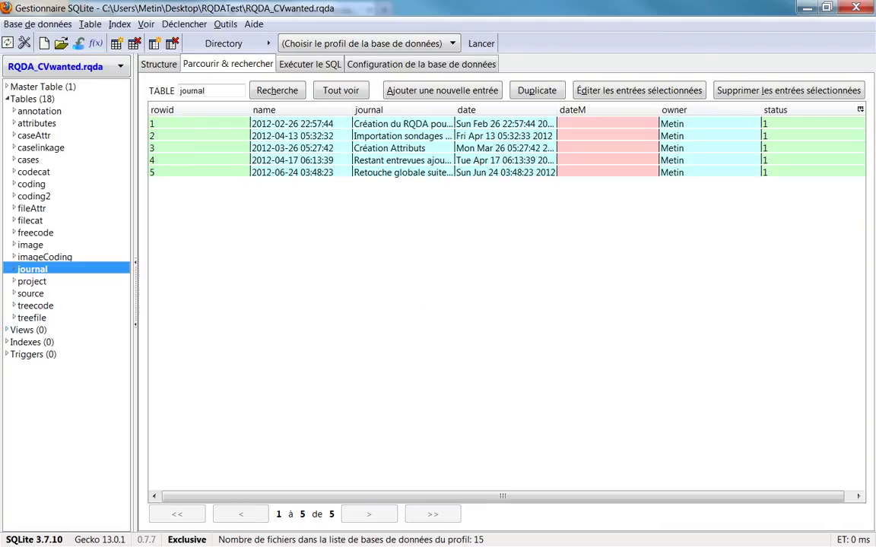
pyautogui.hotkey('alt', 'Tab')
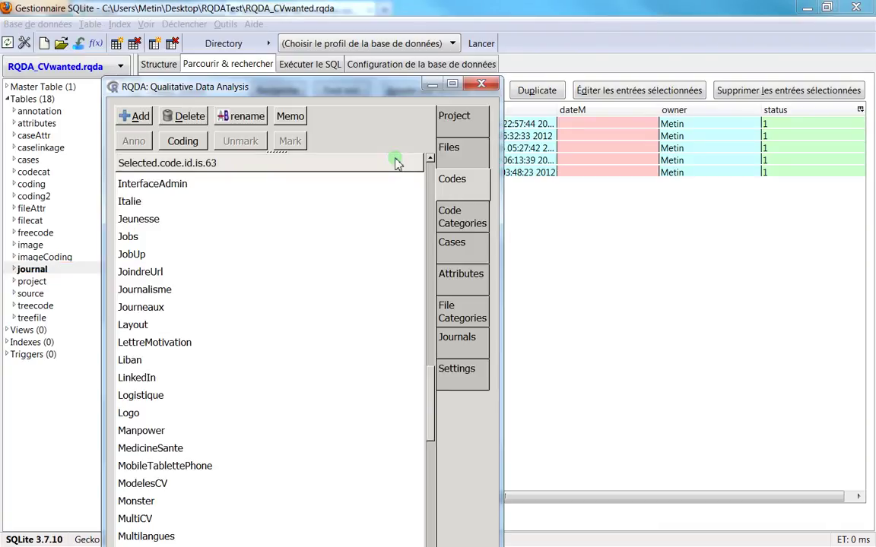
pyautogui.click(456, 348)
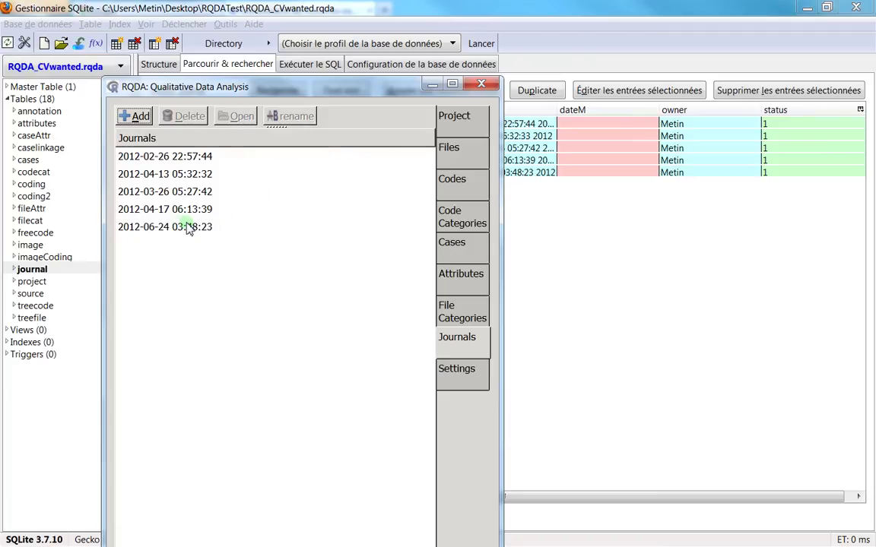
pyautogui.click(206, 240)
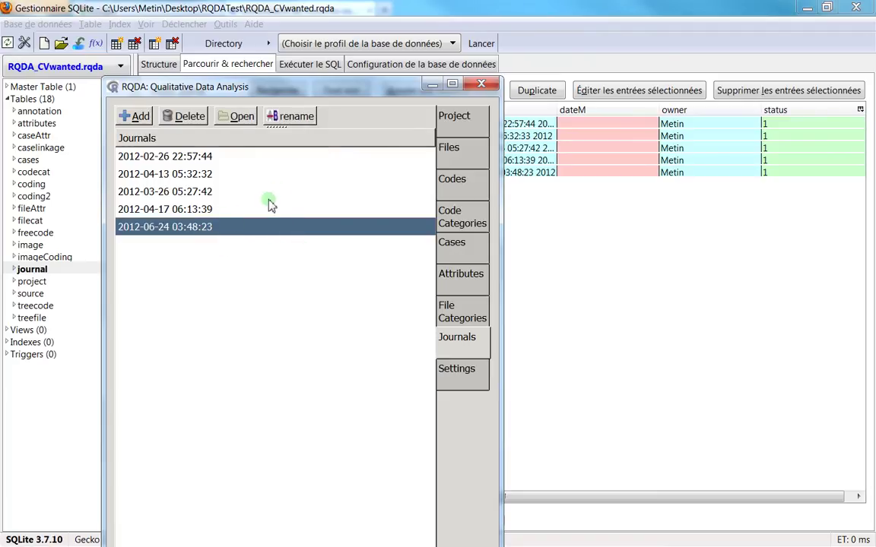
pyautogui.doubleClick(228, 235)
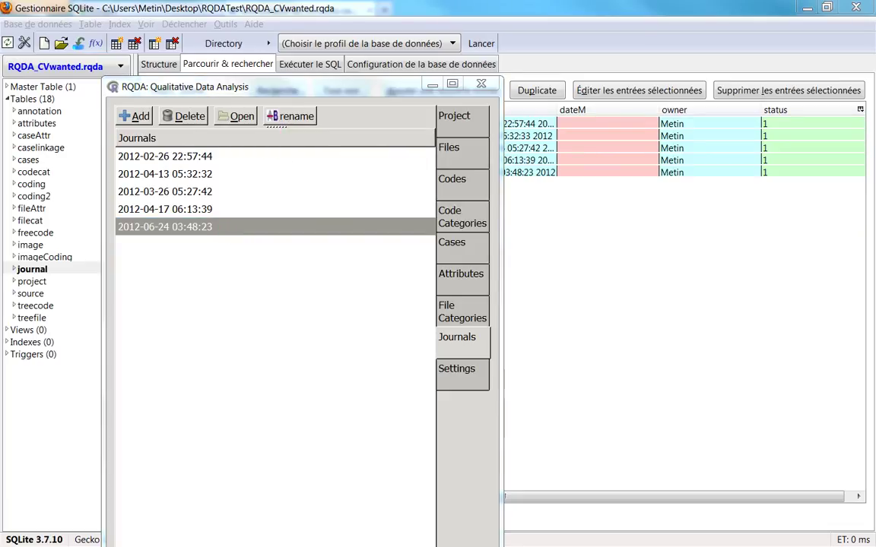
pyautogui.click(383, 131)
pyautogui.click(321, 209)
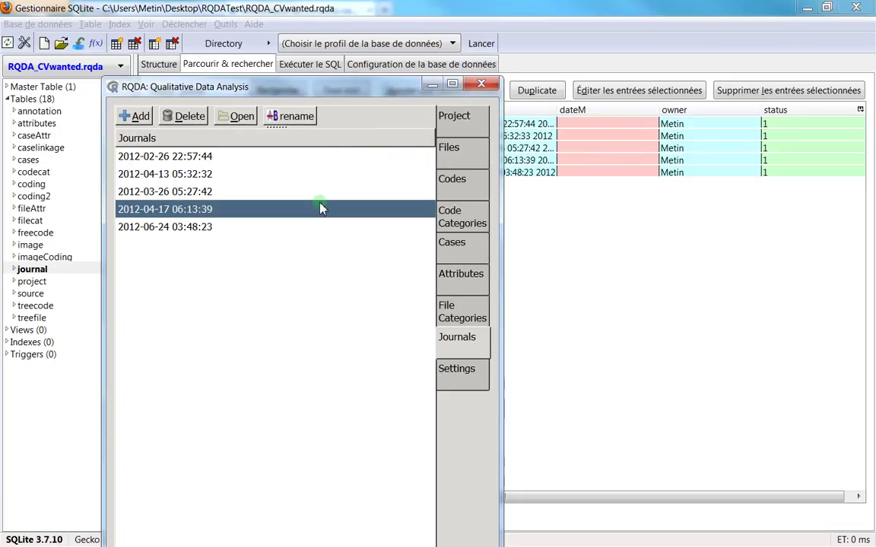
pyautogui.doubleClick(321, 209)
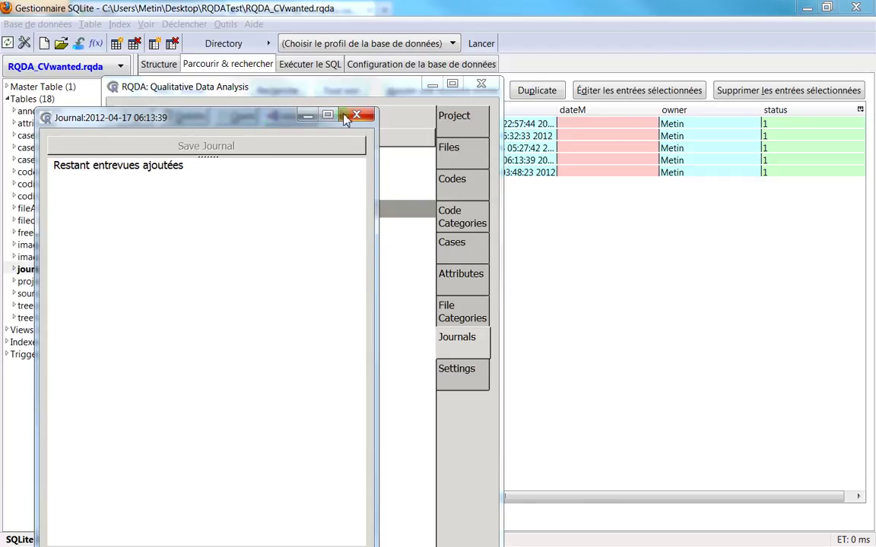
pyautogui.click(327, 116)
pyautogui.moveTo(370, 87); pyautogui.dragTo(52, 148)
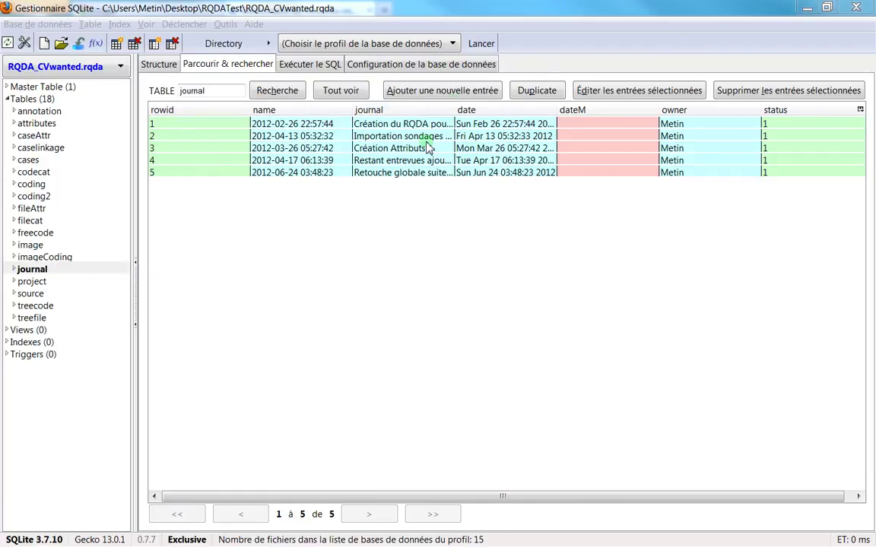
# - Resize the journal column to read the entry texts, and select the first journal record
pyautogui.moveTo(455, 110); pyautogui.dragTo(643, 108)
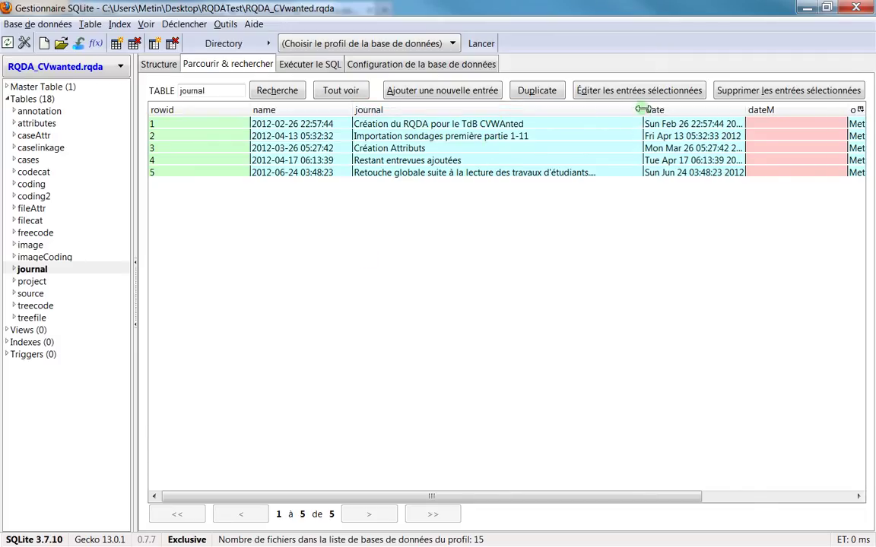
pyautogui.moveTo(642, 110); pyautogui.dragTo(488, 110)
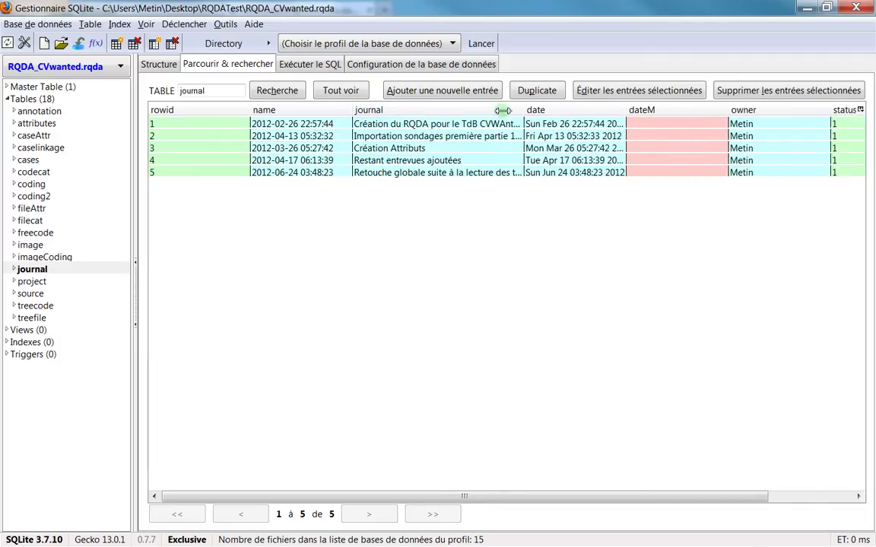
pyautogui.click(268, 127)
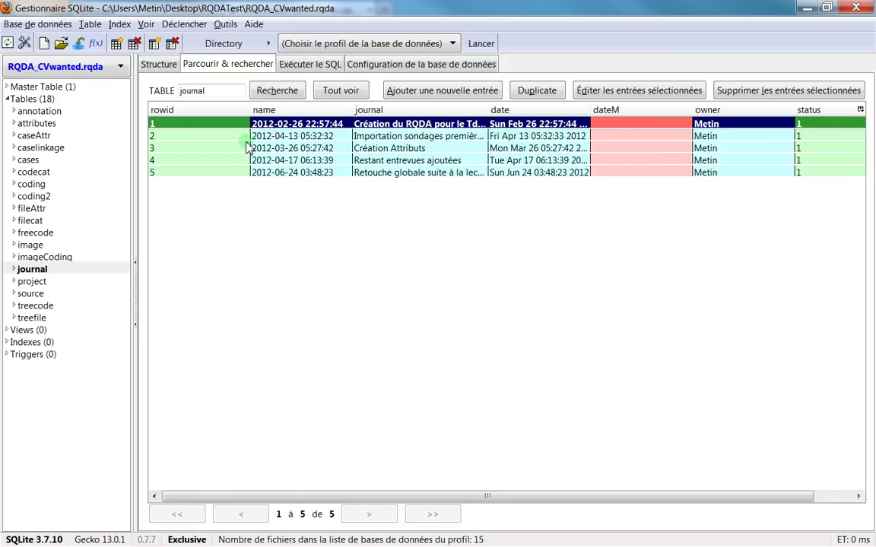
pyautogui.hotkey('alt', 'Tab')
pyautogui.click(166, 201)
pyautogui.click(169, 219)
pyautogui.click(168, 254)
pyautogui.click(162, 239)
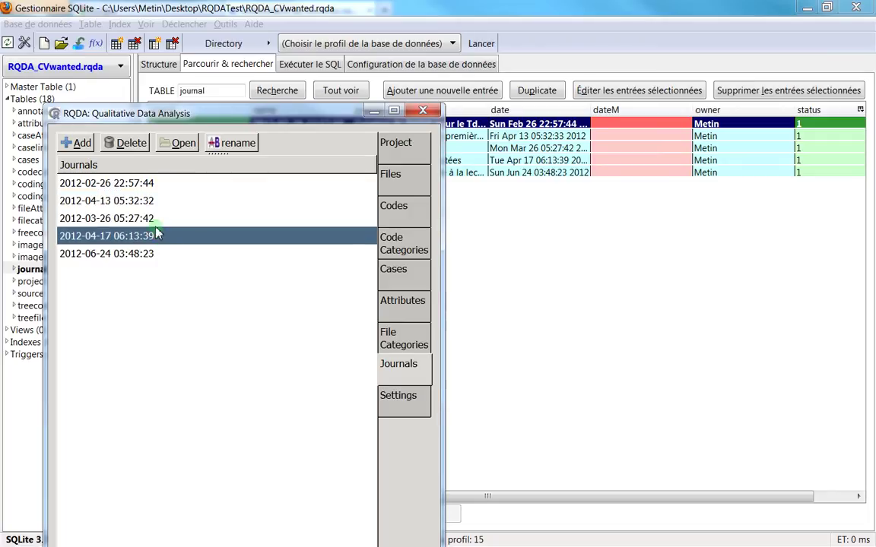
pyautogui.click(156, 218)
pyautogui.click(152, 183)
pyautogui.click(232, 143)
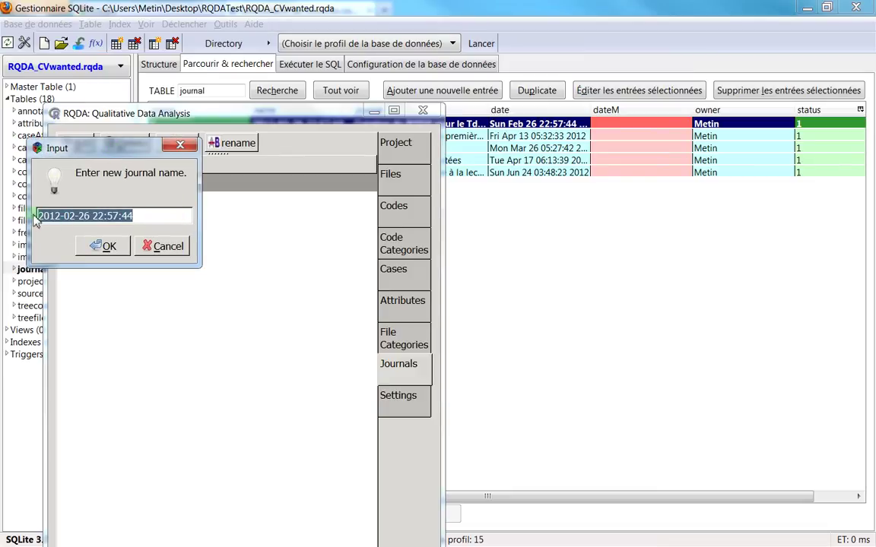
pyautogui.click(181, 146)
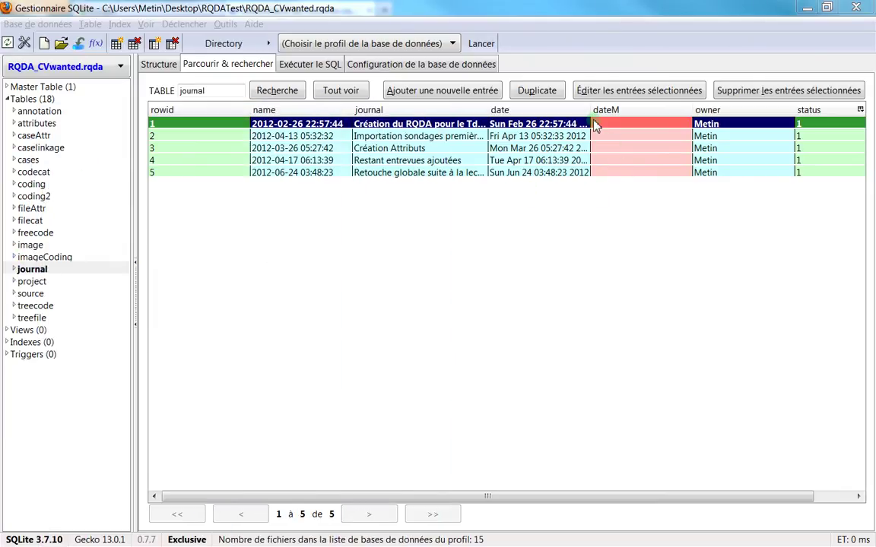
# - Widen the date column of the journal table to fit the full dates, and select the second record
pyautogui.moveTo(589, 120); pyautogui.dragTo(640, 118)
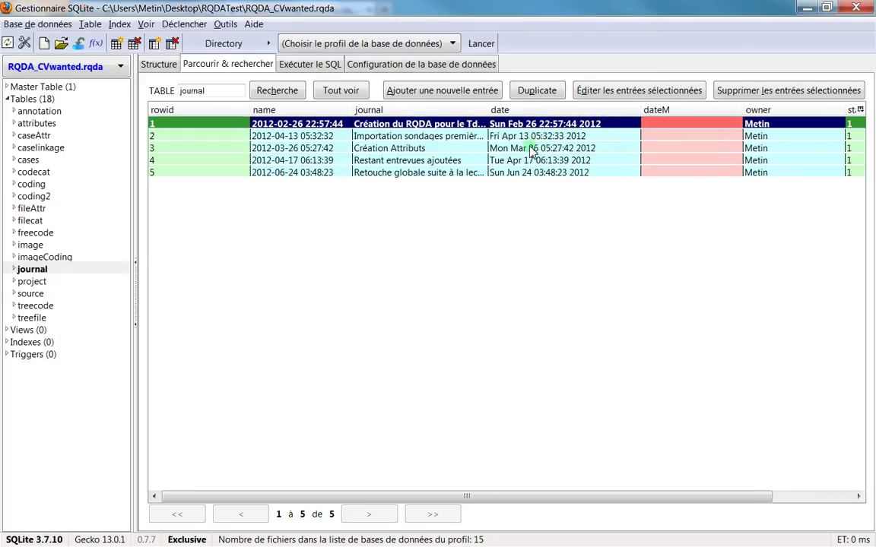
pyautogui.click(481, 136)
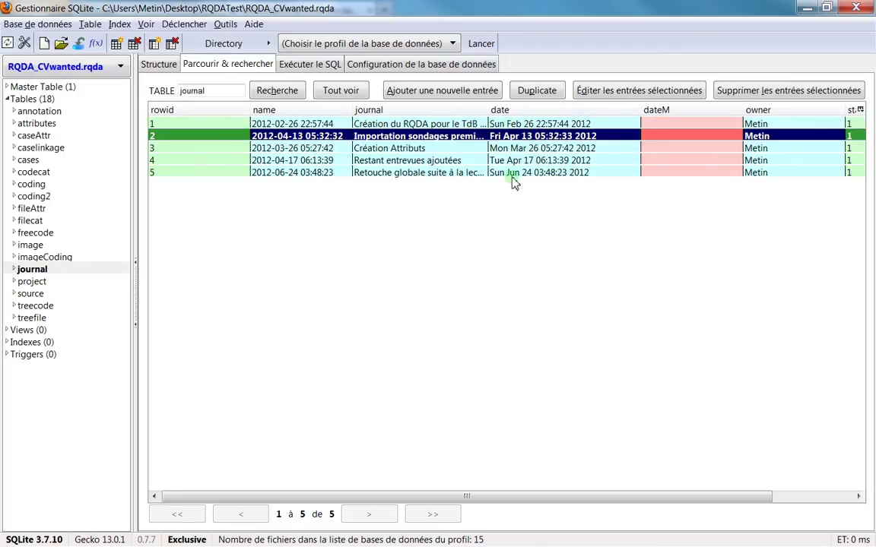
# - Revisit the imageCoding and freecode tables for comparison, and return to the journal table
pyautogui.click(61, 256)
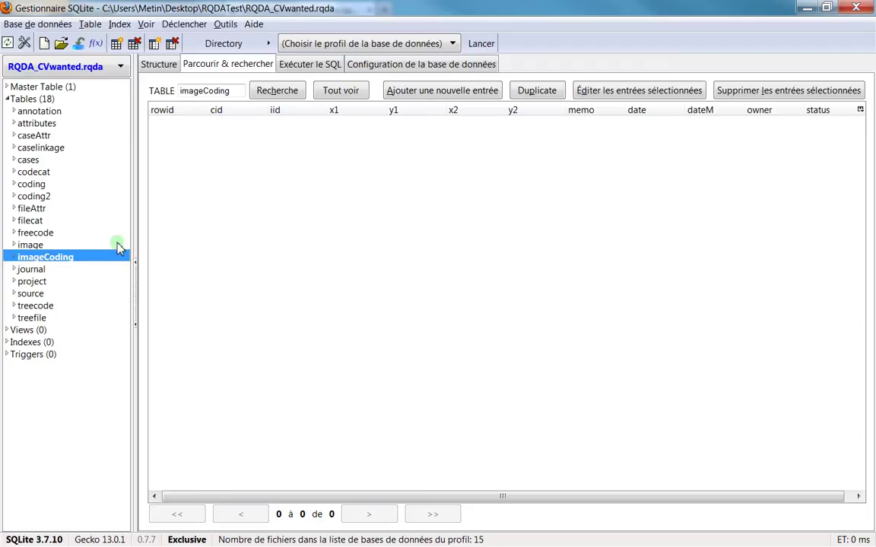
pyautogui.click(52, 234)
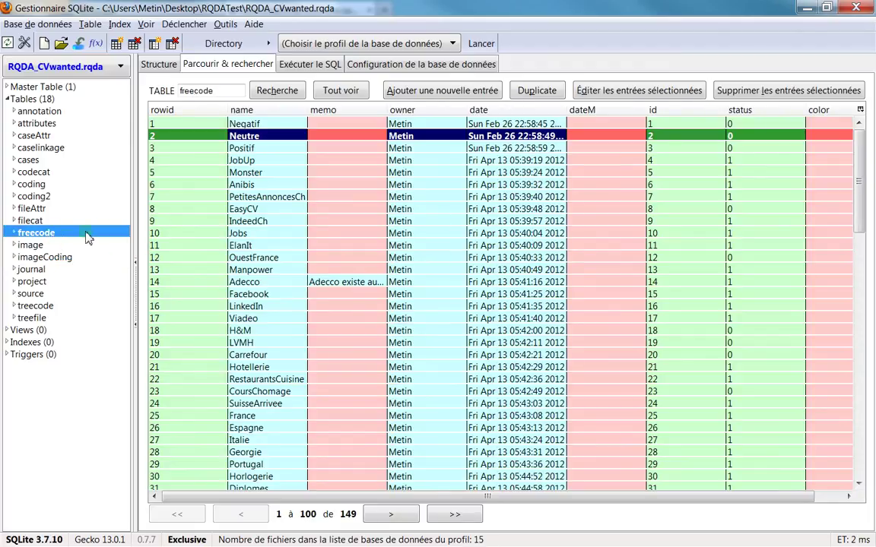
pyautogui.click(65, 269)
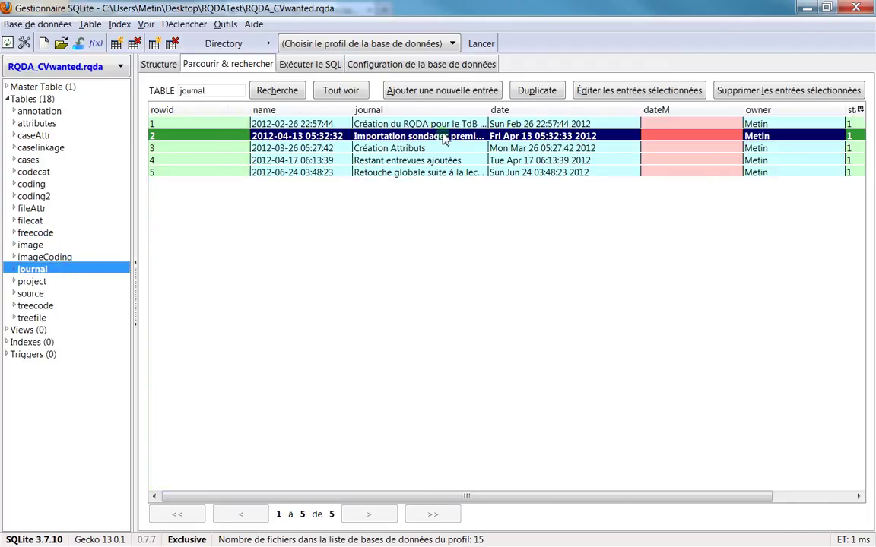
# - Go through the journal table's records one by one to examine their names and journal texts
pyautogui.click(348, 148)
pyautogui.click(344, 161)
pyautogui.click(344, 173)
pyautogui.click(340, 161)
pyautogui.click(342, 149)
pyautogui.click(344, 136)
pyautogui.click(343, 124)
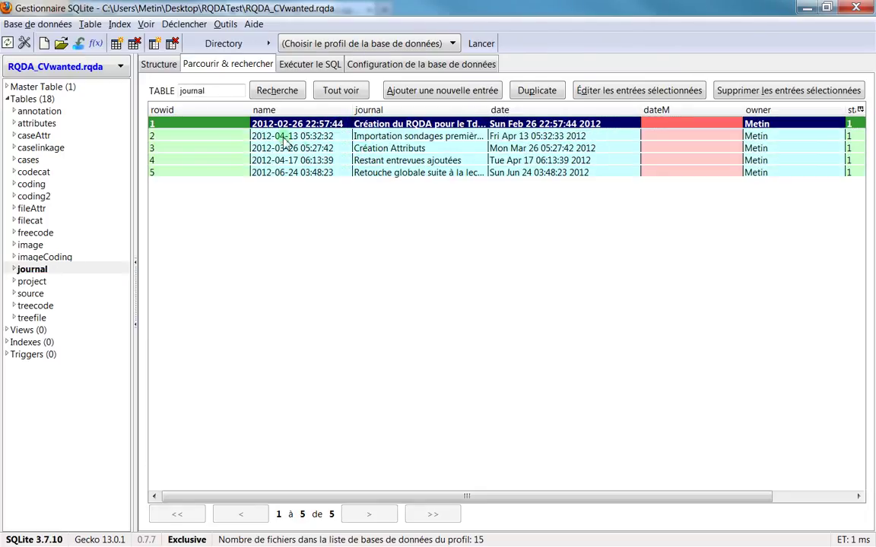
pyautogui.click(257, 135)
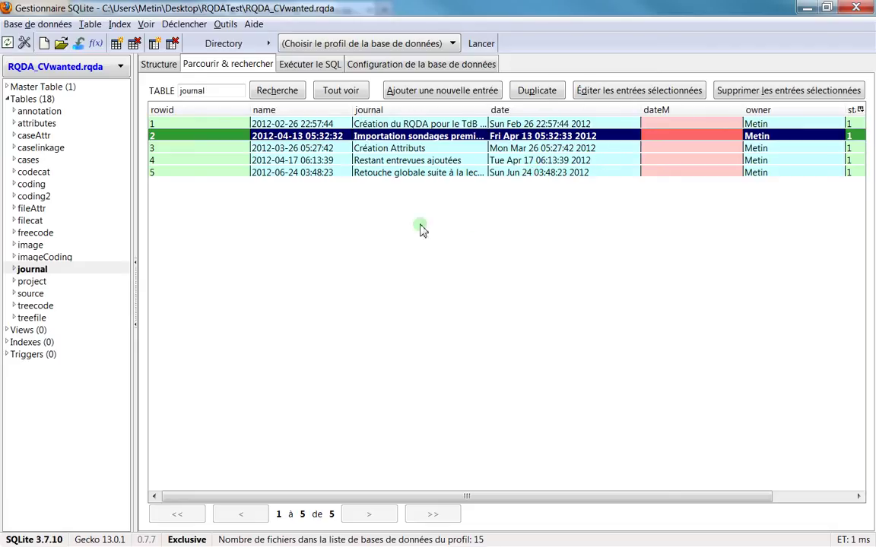
pyautogui.click(414, 148)
pyautogui.click(454, 161)
pyautogui.click(451, 174)
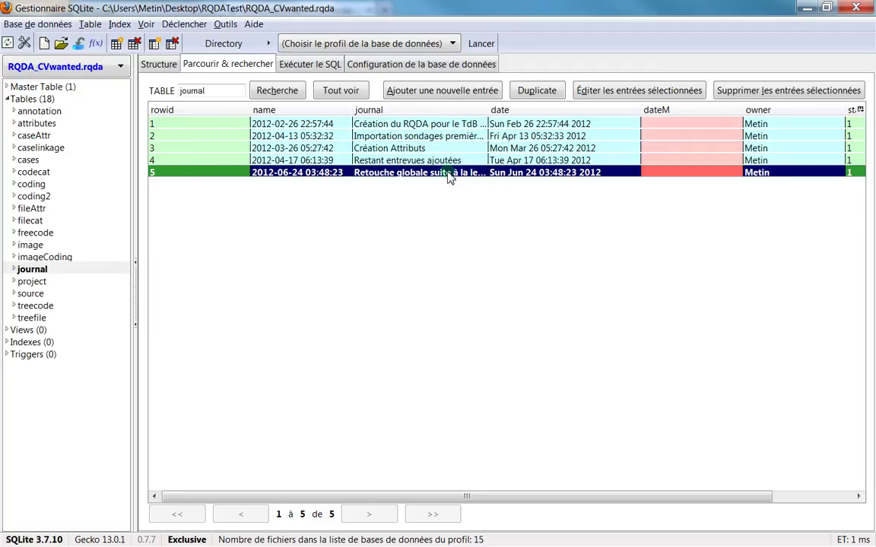
# - Check the status of the first three journal records, and narrow the owner column to fit the status column
pyautogui.click(849, 123)
pyautogui.click(849, 136)
pyautogui.click(850, 148)
pyautogui.moveTo(844, 112); pyautogui.dragTo(820, 111)
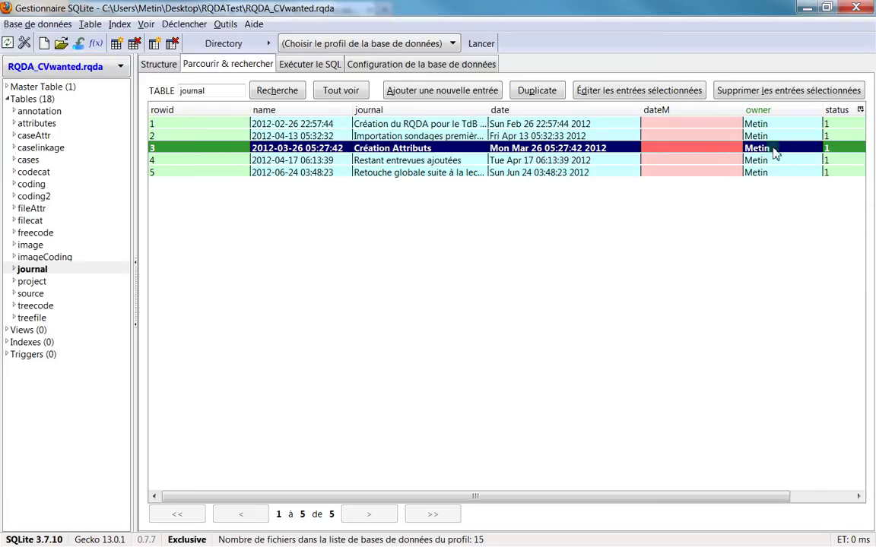
# - Switch to RQDA to check the Journals list against the table, and return to SQLite Manager
pyautogui.hotkey('alt', 'Tab')
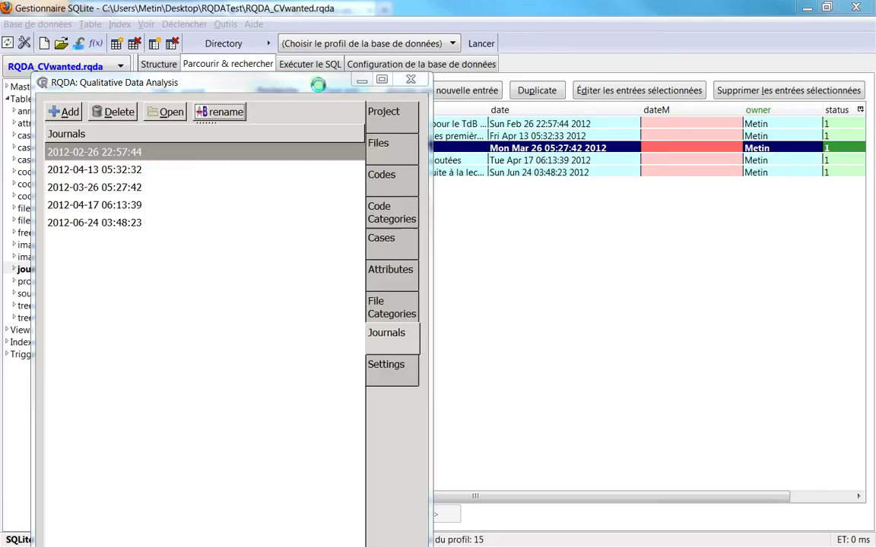
pyautogui.click(239, 67)
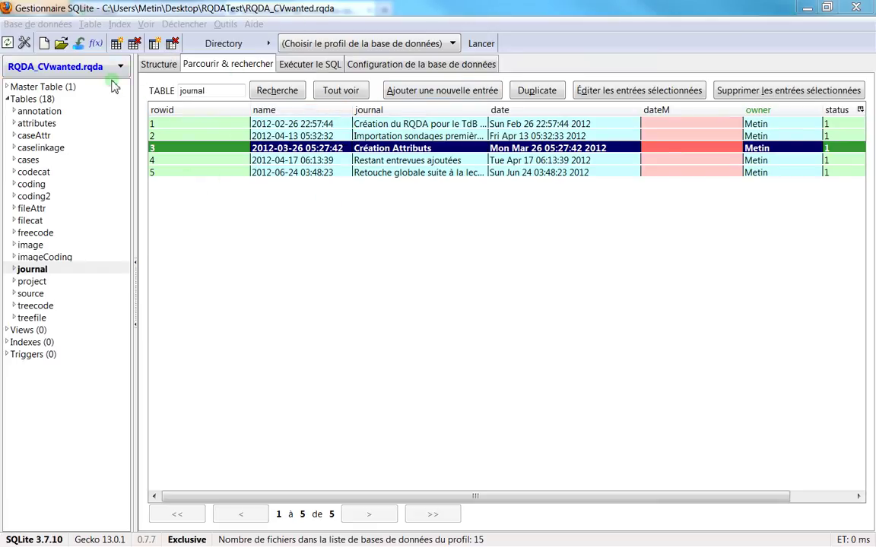
# - Browse the project table, and read the matching Project Memo in RQDA before returning to the table
pyautogui.click(51, 284)
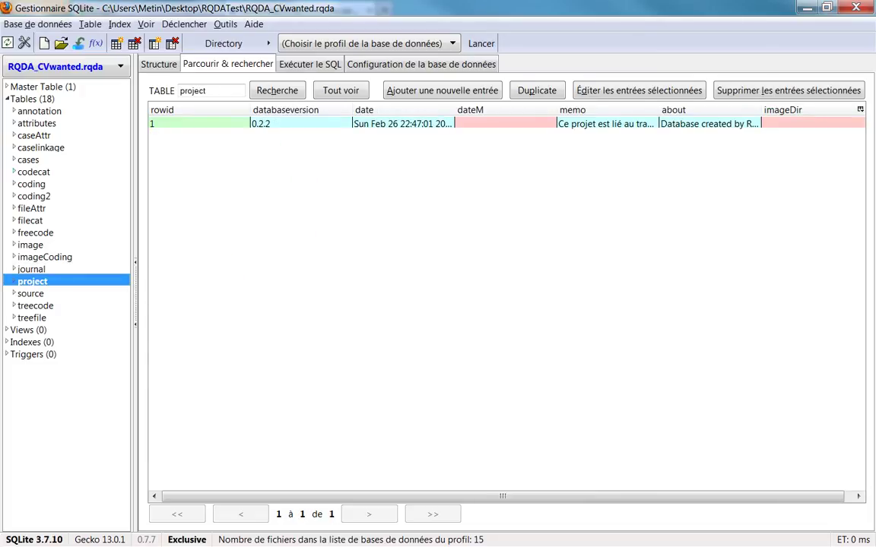
pyautogui.hotkey('alt', 'Tab')
pyautogui.click(469, 196)
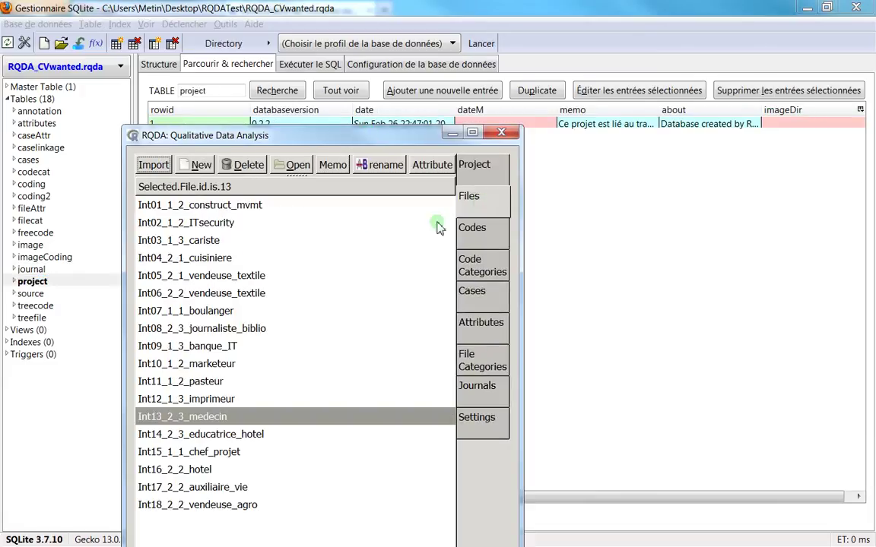
pyautogui.click(490, 176)
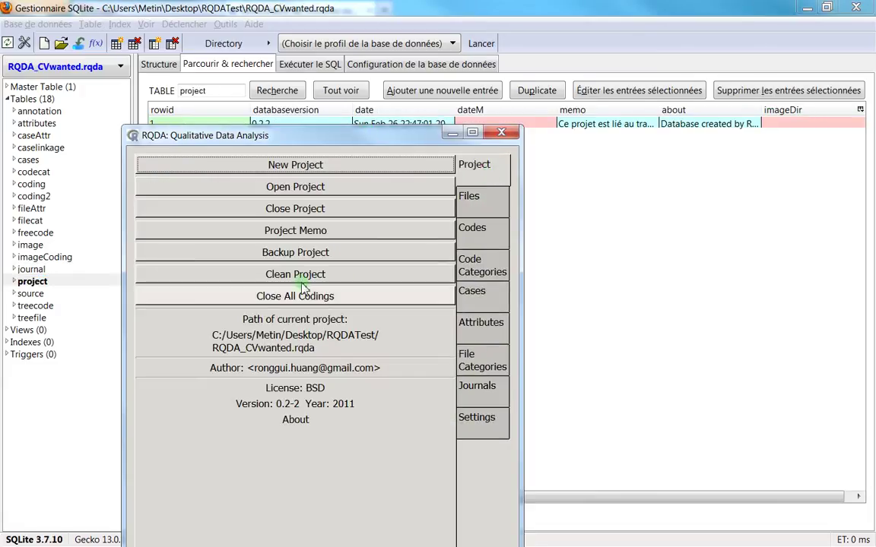
pyautogui.click(295, 231)
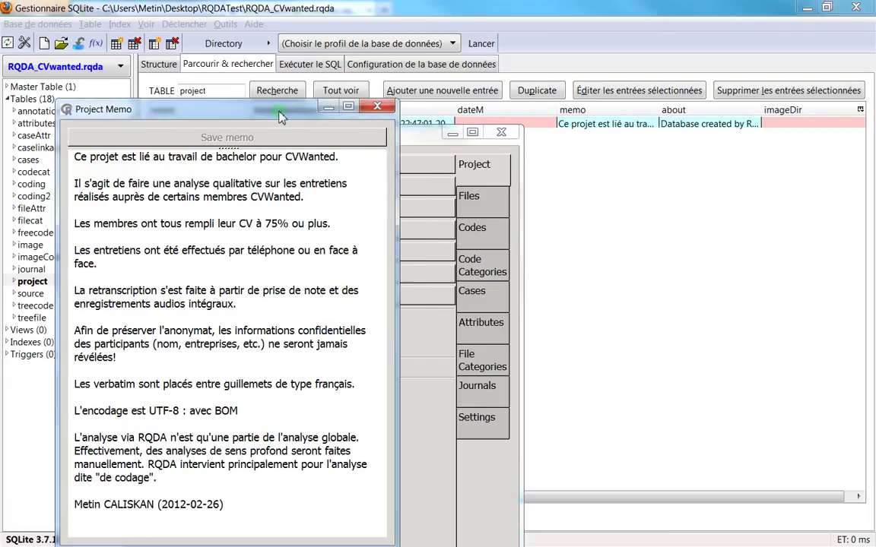
pyautogui.click(411, 60)
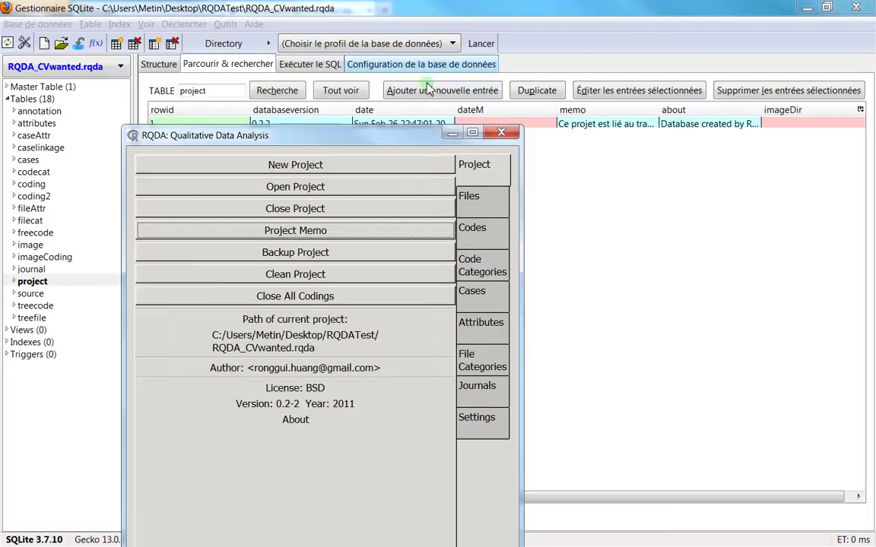
pyautogui.hotkey('alt', 'Tab')
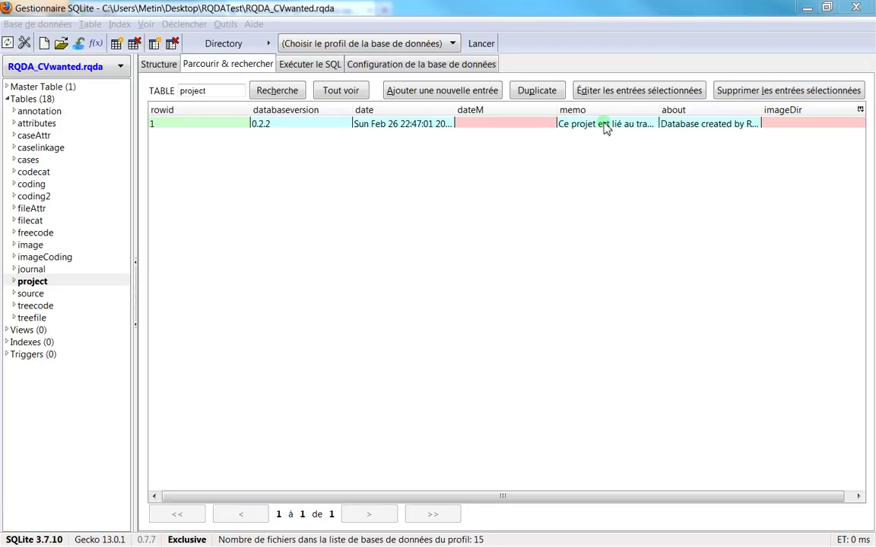
# - Open the project table's only record to read its memo, about and imageDir values, and close it without changes
pyautogui.moveTo(605, 128)
pyautogui.click(690, 128)
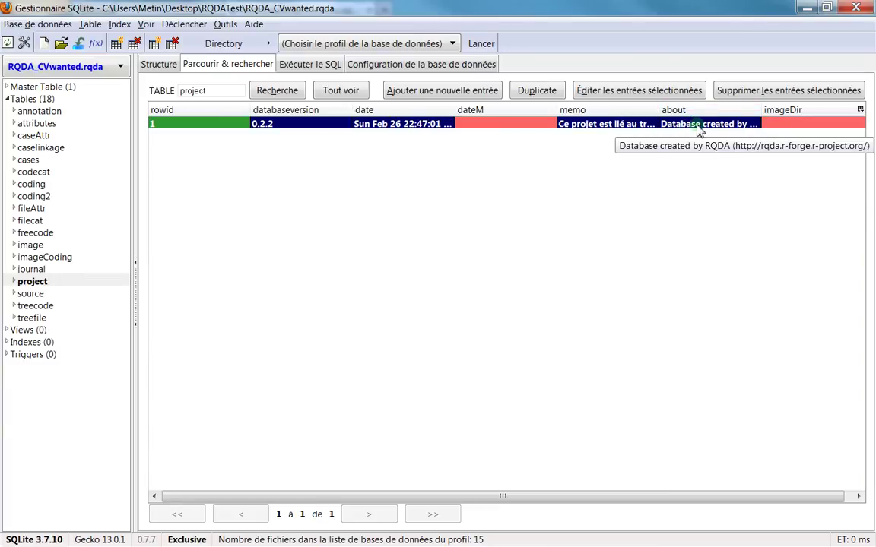
pyautogui.doubleClick(698, 126)
pyautogui.moveTo(313, 315); pyautogui.dragTo(554, 336)
pyautogui.click(690, 146)
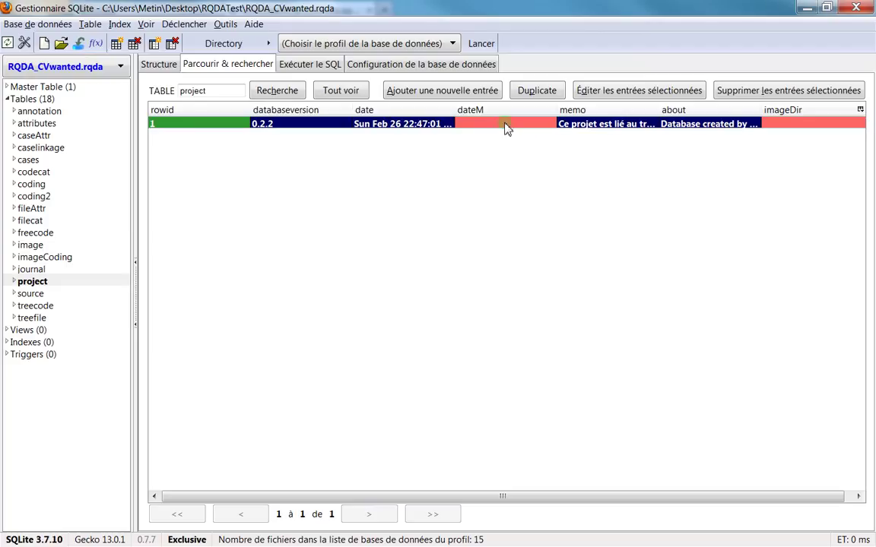
pyautogui.doubleClick(794, 127)
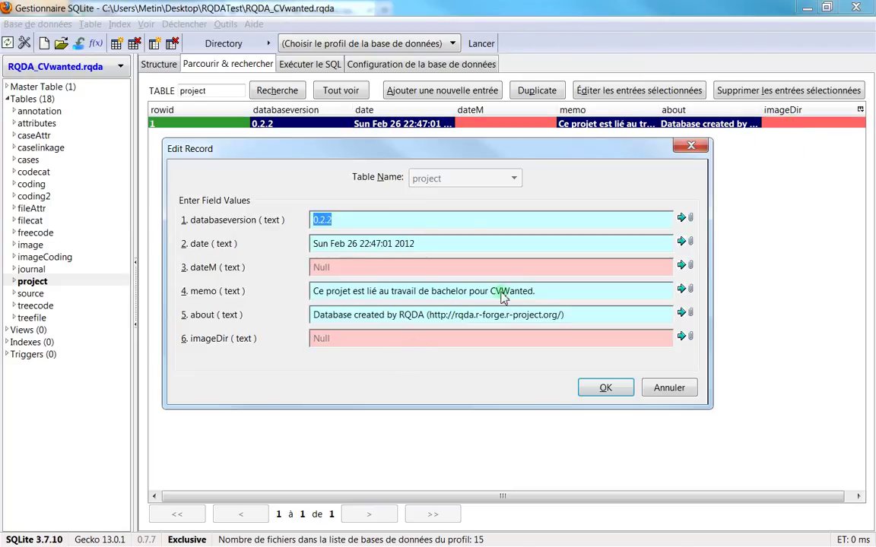
pyautogui.click(689, 146)
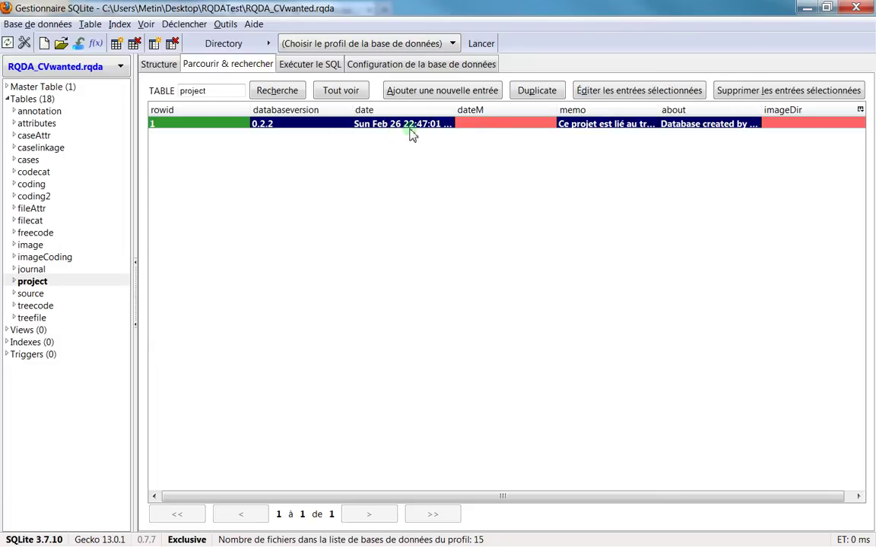
# - Widen the date column to read the full project date, narrow it again, and compare the database version with RQDA's Project page
pyautogui.moveTo(454, 109); pyautogui.dragTo(506, 109)
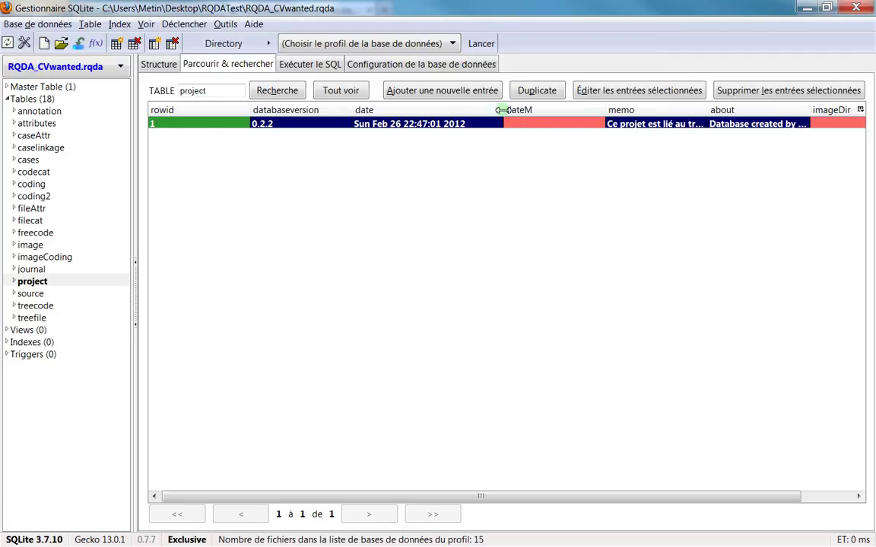
pyautogui.moveTo(504, 110); pyautogui.dragTo(463, 110)
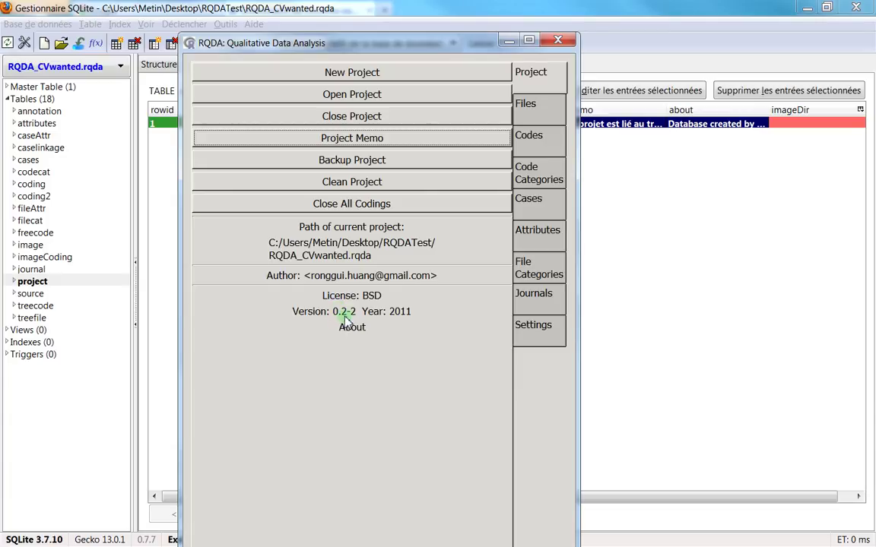
pyautogui.moveTo(389, 44); pyautogui.dragTo(35, 34)
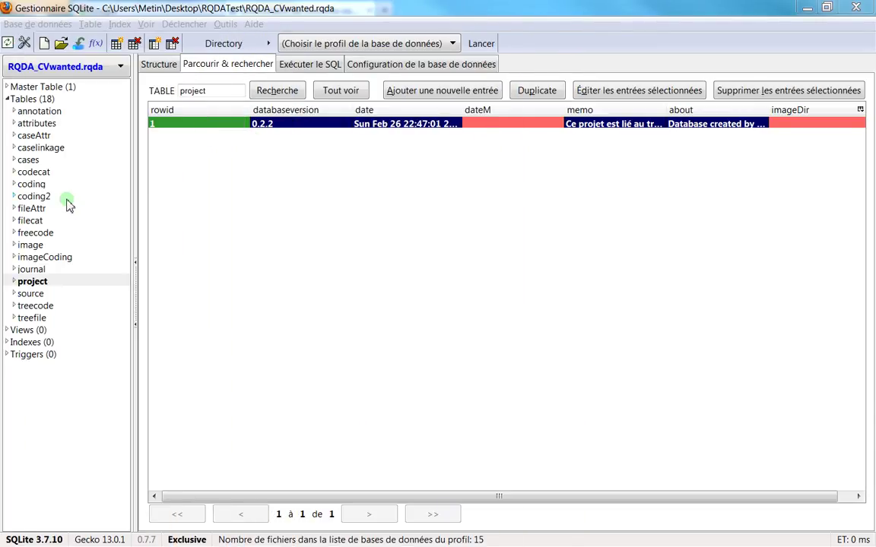
# - Browse the source table, compare it with the Files list in RQDA, and return to SQLite Manager
pyautogui.click(57, 294)
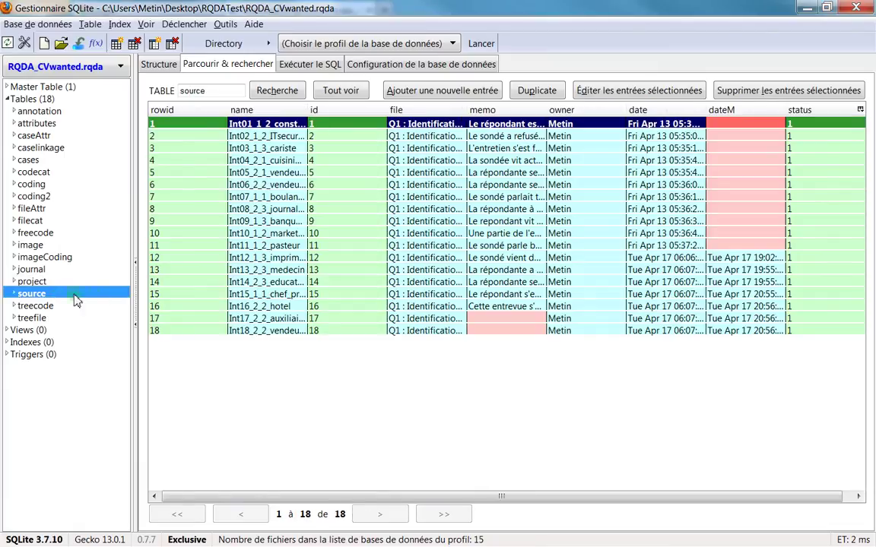
pyautogui.hotkey('alt', 'Tab')
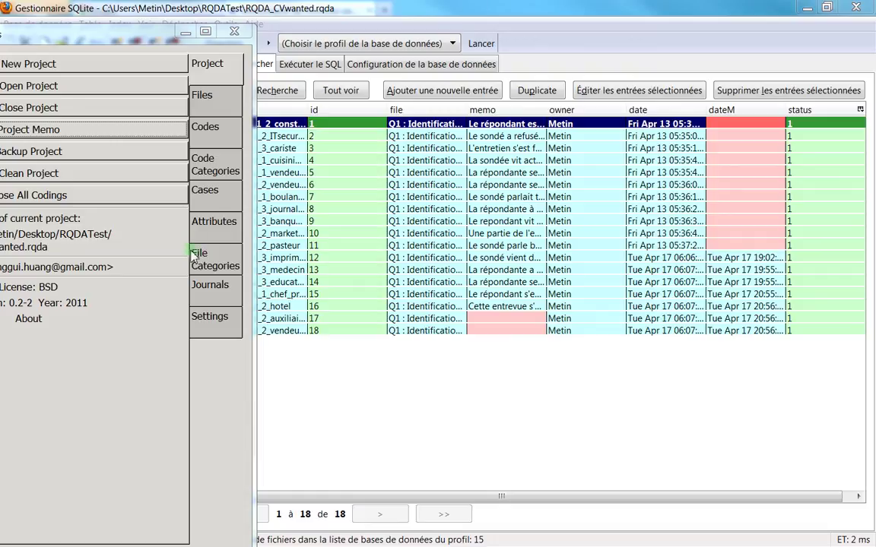
pyautogui.click(192, 96)
pyautogui.moveTo(117, 44); pyautogui.dragTo(459, 30)
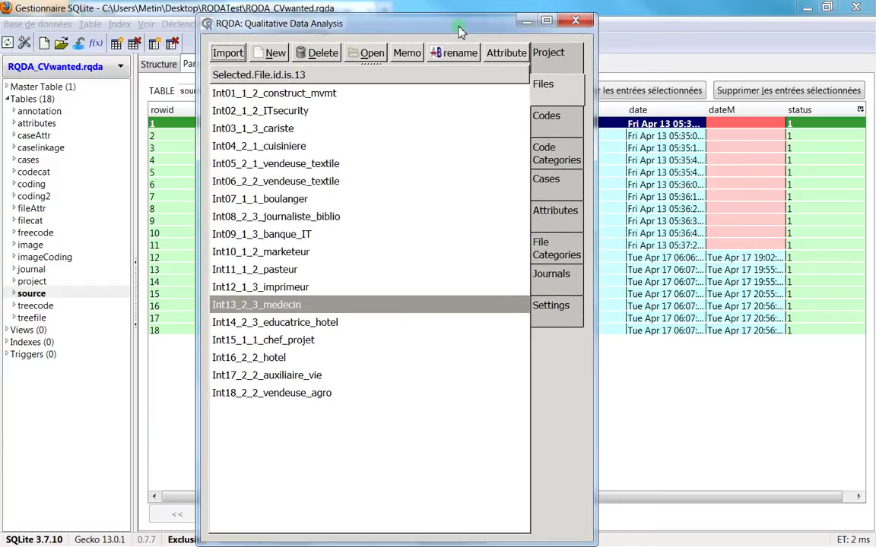
pyautogui.click(526, 20)
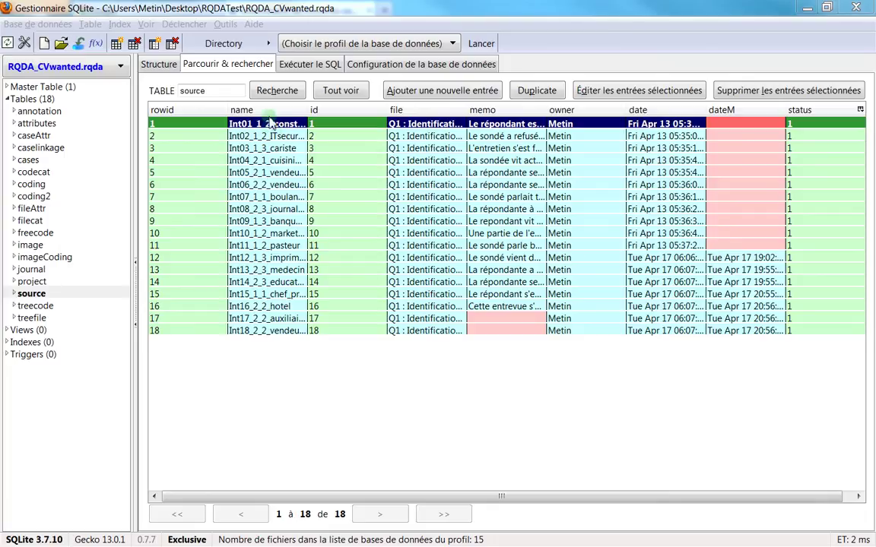
# - Go through the source table's last record and first three records to examine their row IDs and file names
pyautogui.click(209, 332)
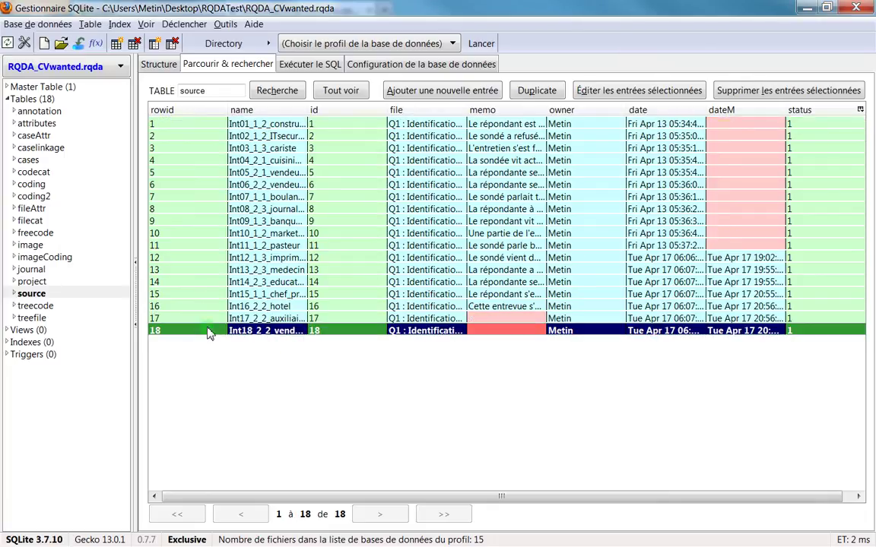
pyautogui.click(185, 123)
pyautogui.click(183, 147)
pyautogui.click(185, 136)
pyautogui.click(183, 148)
pyautogui.click(174, 123)
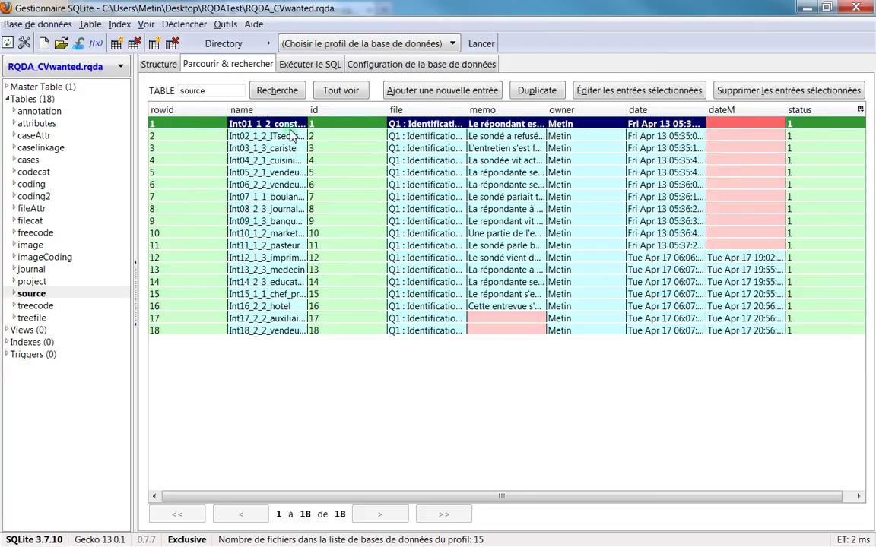
pyautogui.click(152, 137)
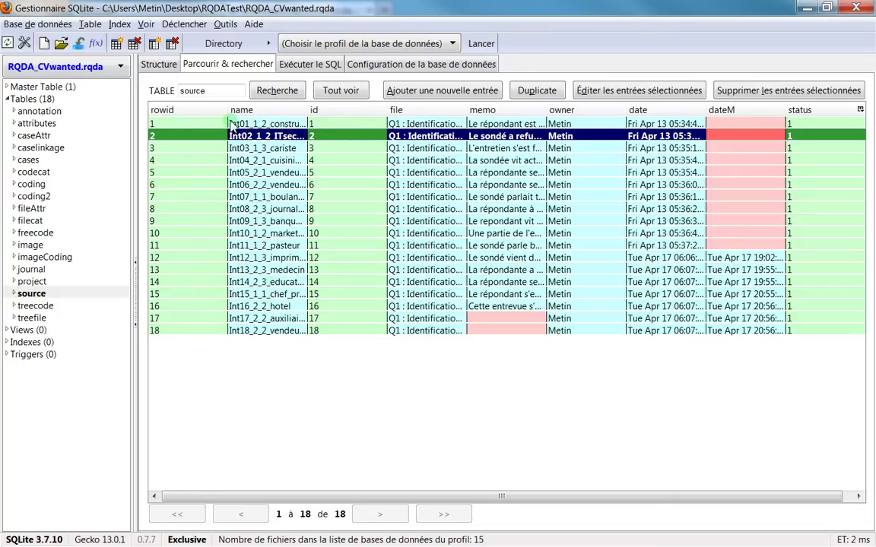
pyautogui.click(203, 123)
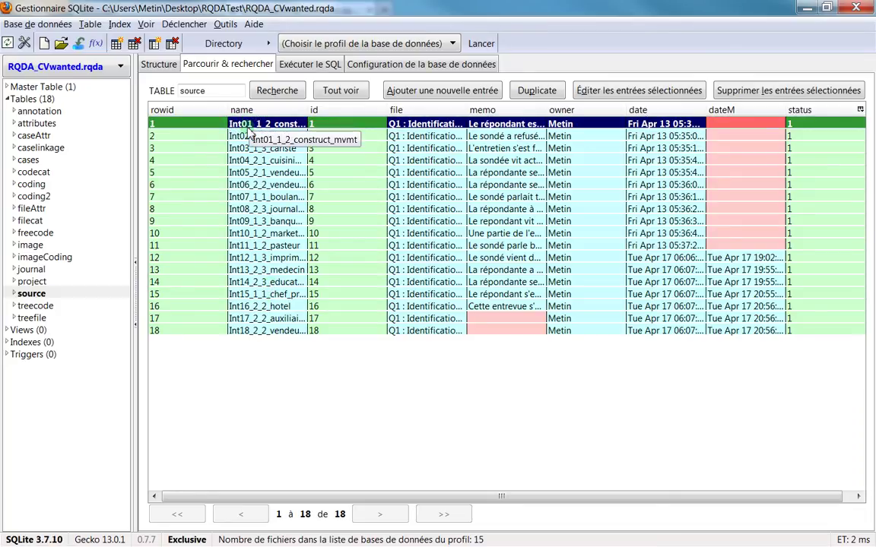
pyautogui.click(244, 149)
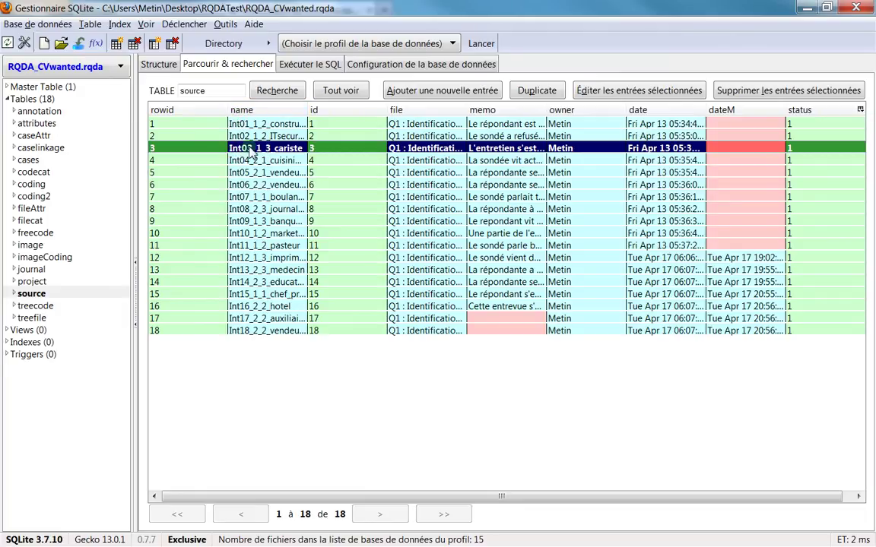
pyautogui.click(179, 135)
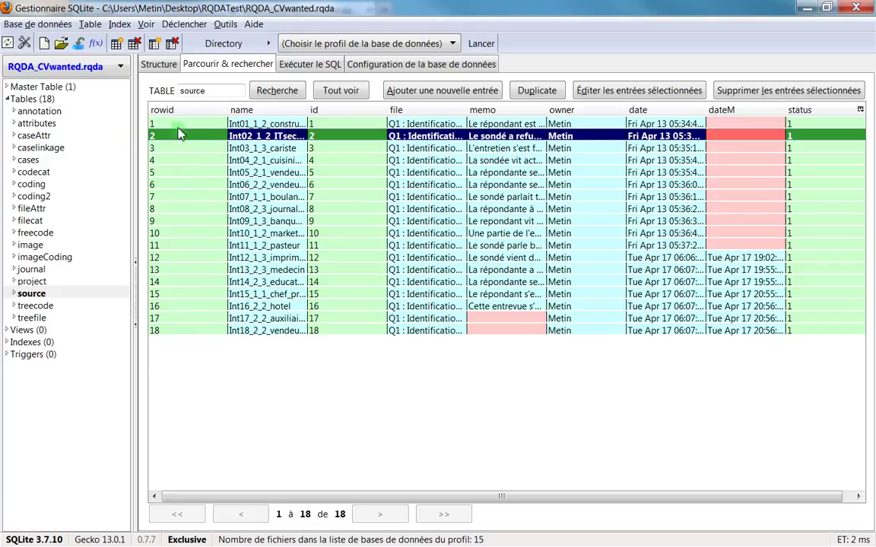
pyautogui.press('Up')
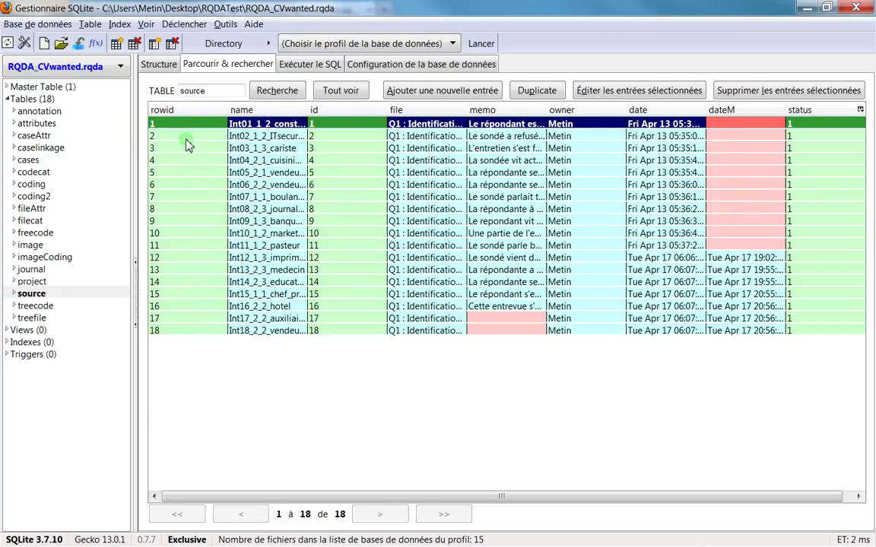
pyautogui.click(182, 138)
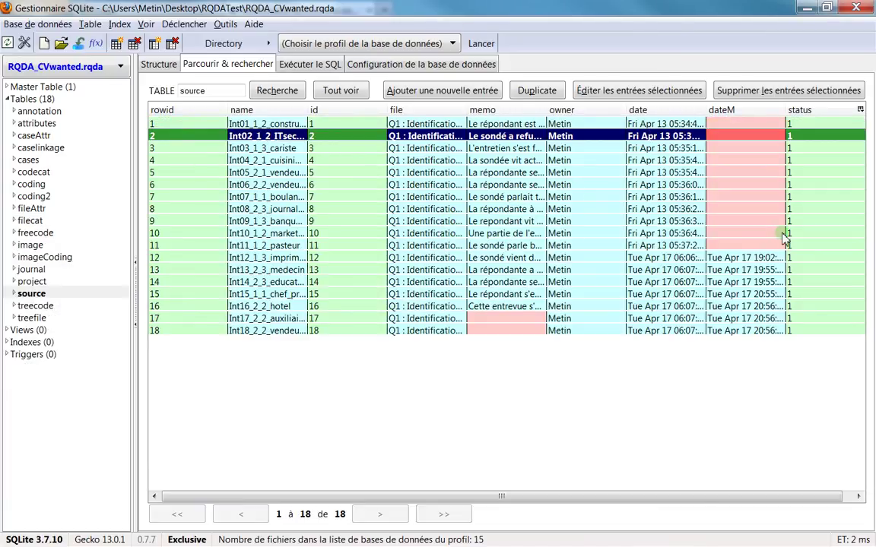
# - Check the creation and modification dates of source record 12, and the status of records 18, 1 and 3
pyautogui.click(661, 258)
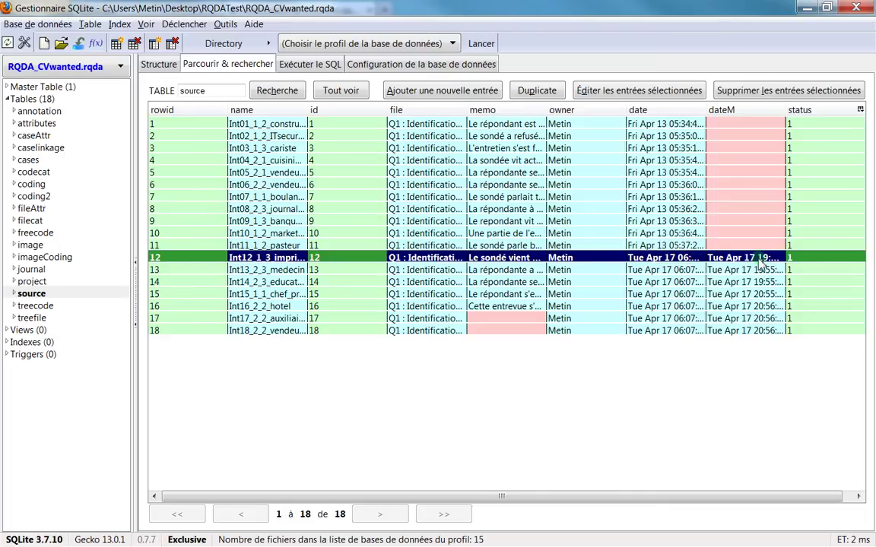
pyautogui.click(834, 330)
pyautogui.click(805, 123)
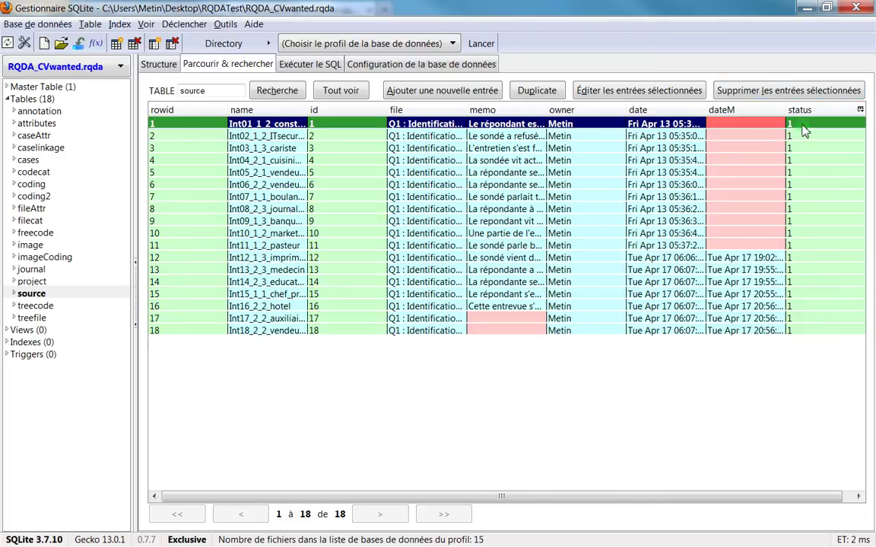
pyautogui.click(803, 148)
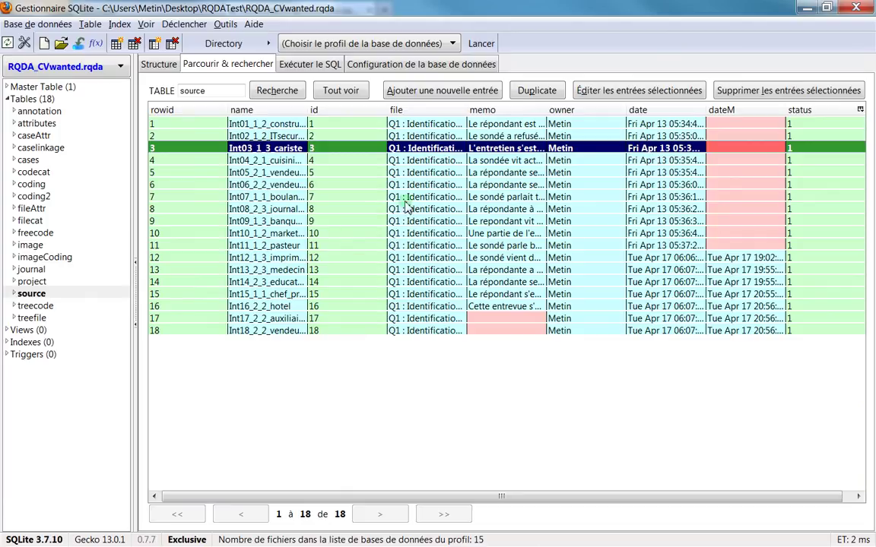
# - Select source record 4, view the coded text of Int13_2_3_medecin in RQDA, and close that file
pyautogui.click(437, 159)
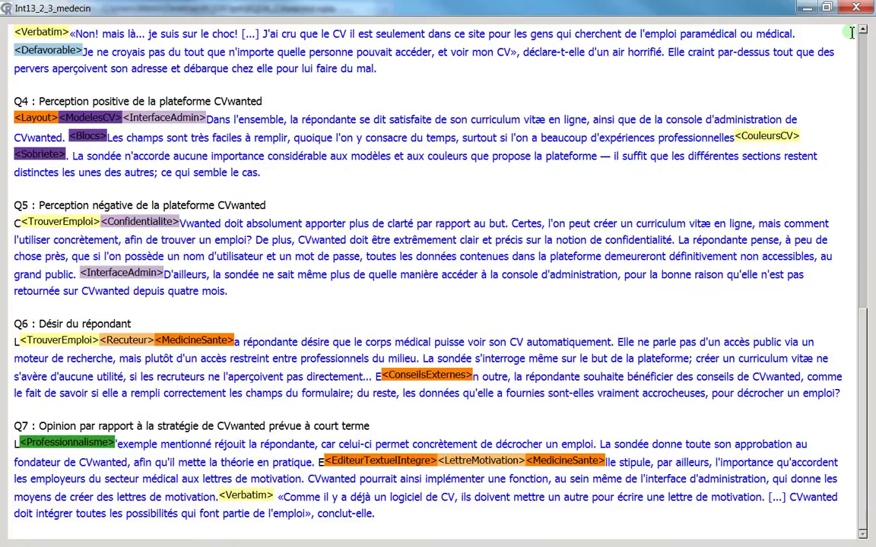
pyautogui.click(859, 6)
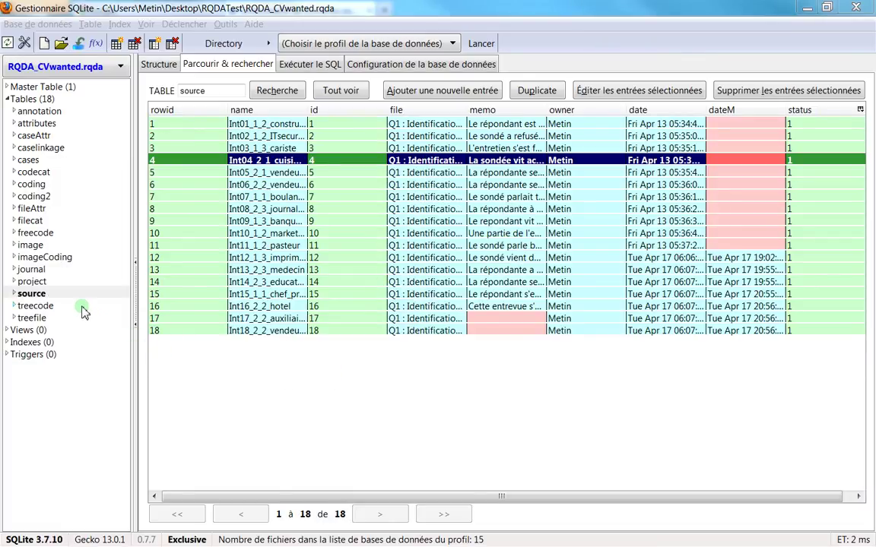
# - Browse the treecode table, look through its records, and select record 5
pyautogui.click(82, 308)
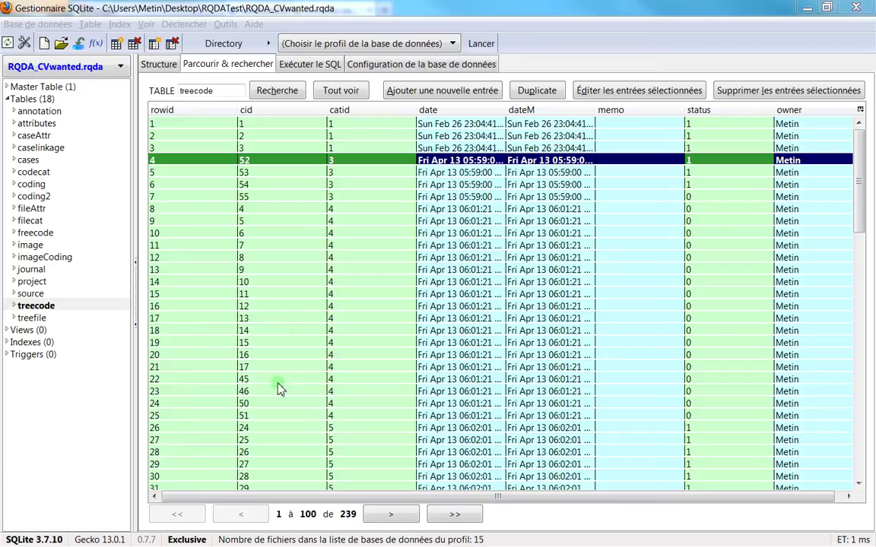
pyautogui.scroll(-20, 280, 175)
pyautogui.scroll(20, 281, 176)
pyautogui.click(280, 176)
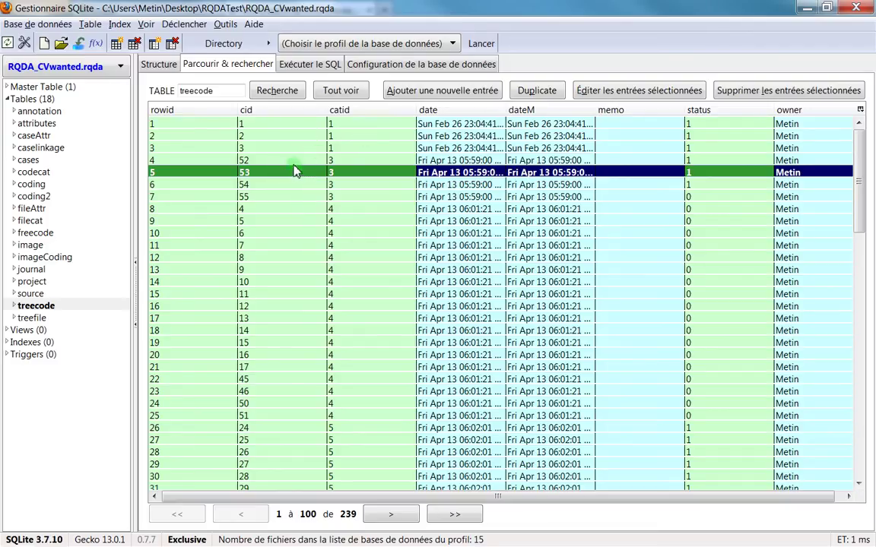
# - Sort the treecode table by status in descending order, and select the record linking cid 1 to catid 1
pyautogui.click(714, 112)
pyautogui.scroll(-8, 698, 379)
pyautogui.scroll(7, 698, 379)
pyautogui.click(698, 111)
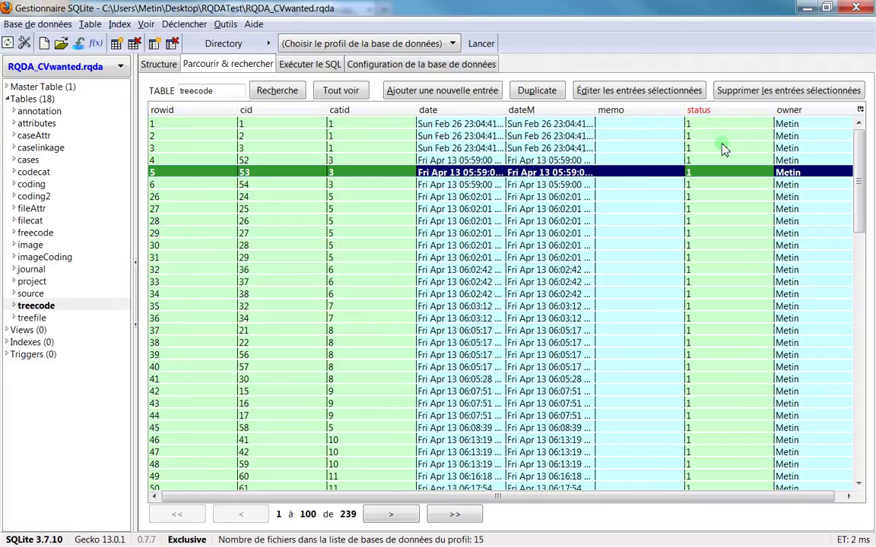
pyautogui.click(250, 128)
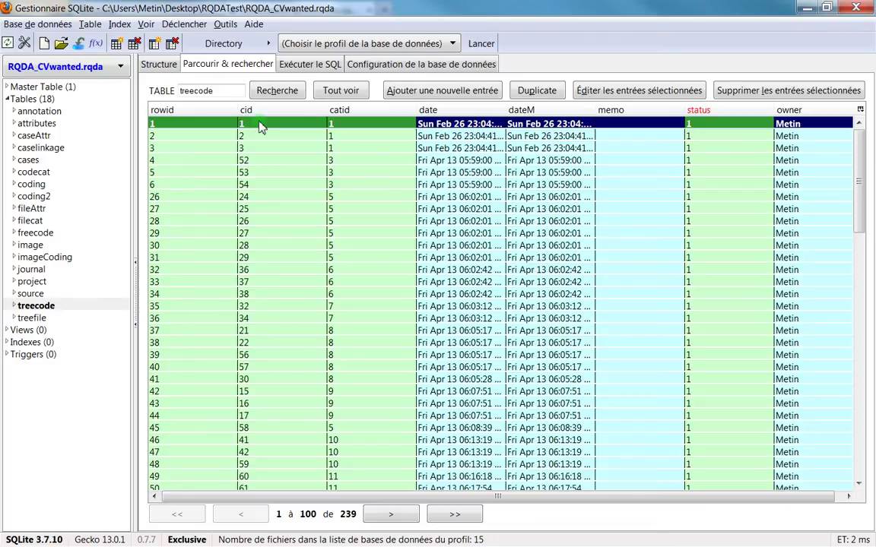
# - Relate treecode's cid and catid to the freecode and codecat tables, and widen codecat's name column to show full category names
pyautogui.click(37, 233)
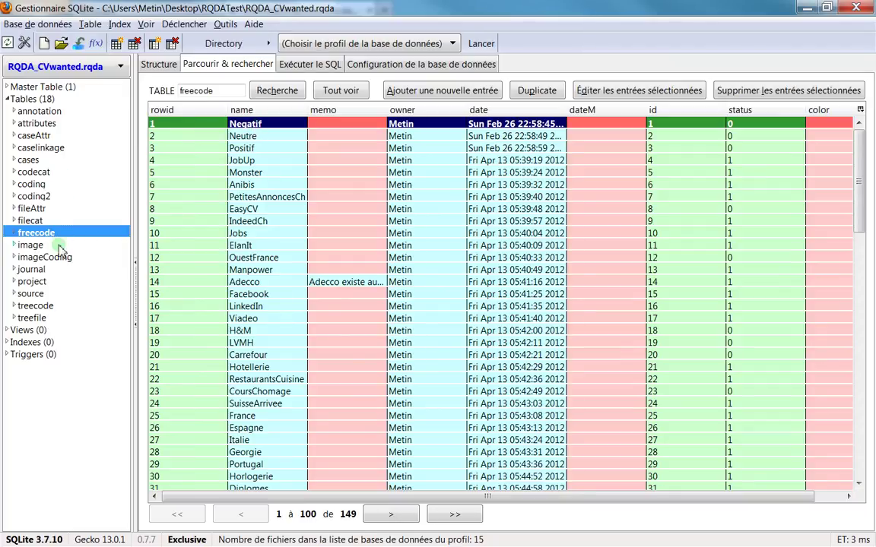
pyautogui.click(50, 305)
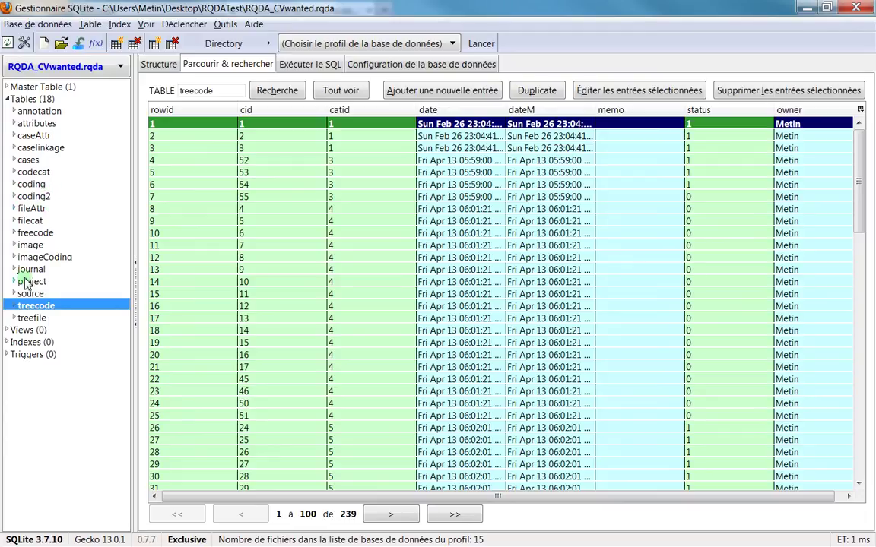
pyautogui.click(34, 173)
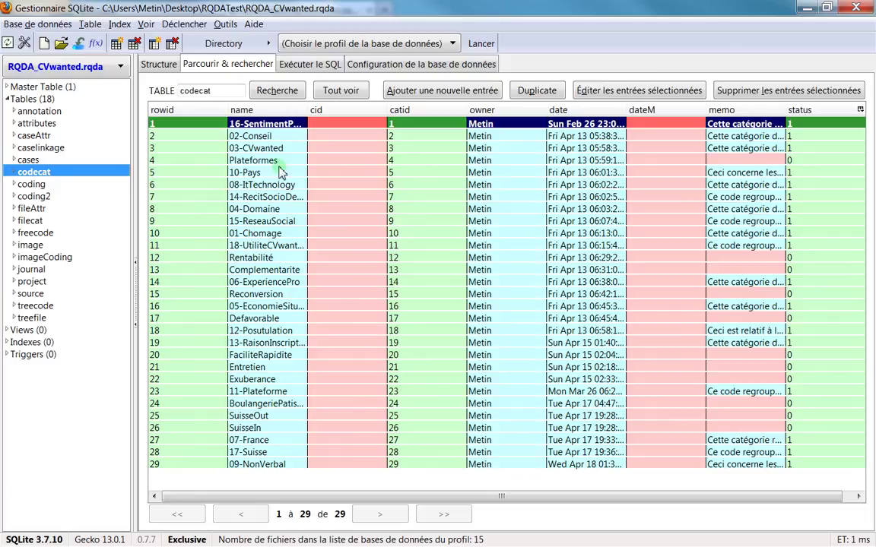
pyautogui.moveTo(307, 109); pyautogui.dragTo(387, 109)
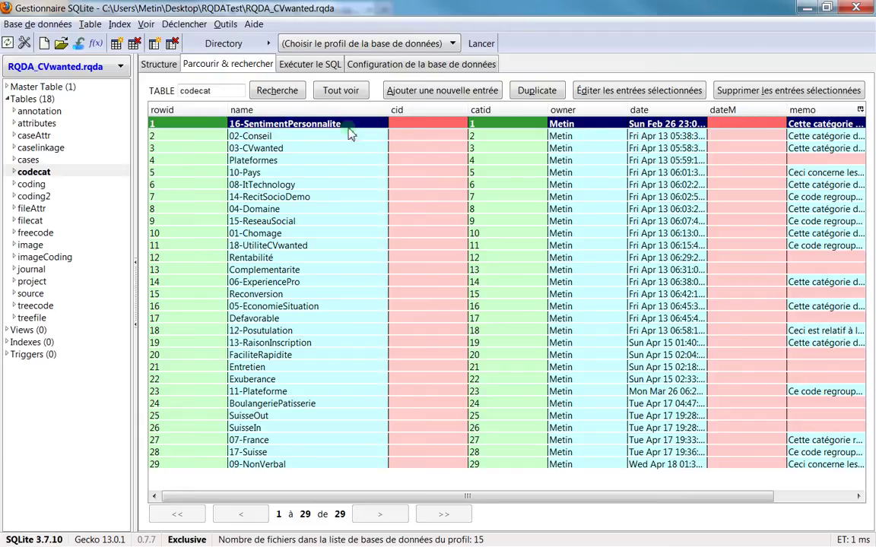
# - Check the structure of the codecat table, and return to browsing treecode with its records sorted by ascending cid
pyautogui.click(158, 64)
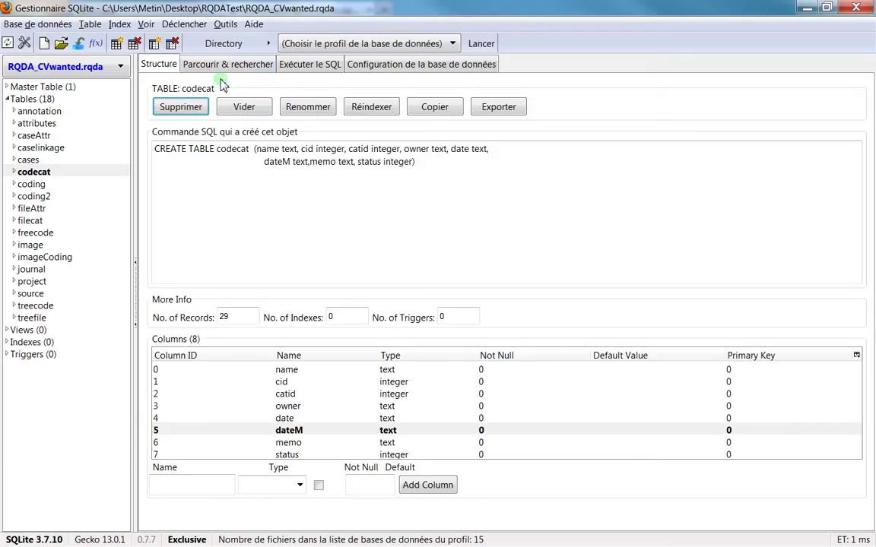
pyautogui.click(199, 65)
pyautogui.click(38, 306)
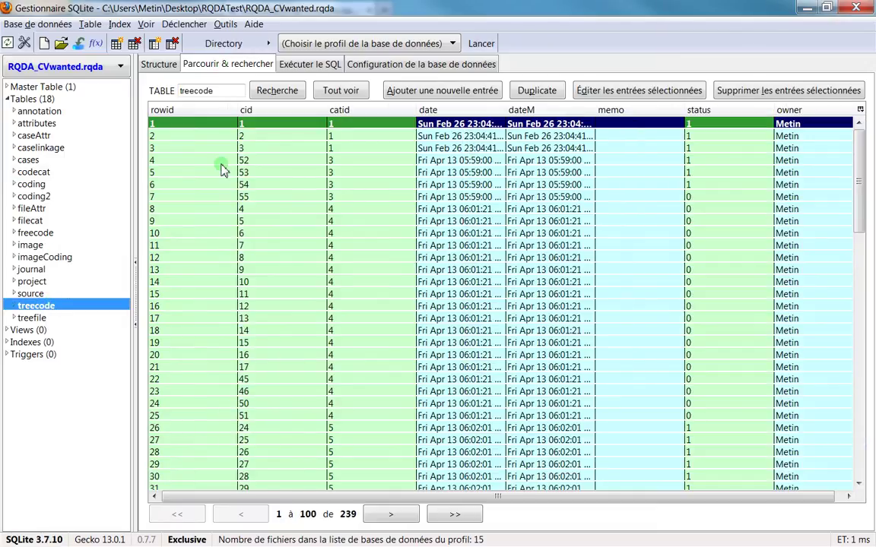
pyautogui.click(263, 114)
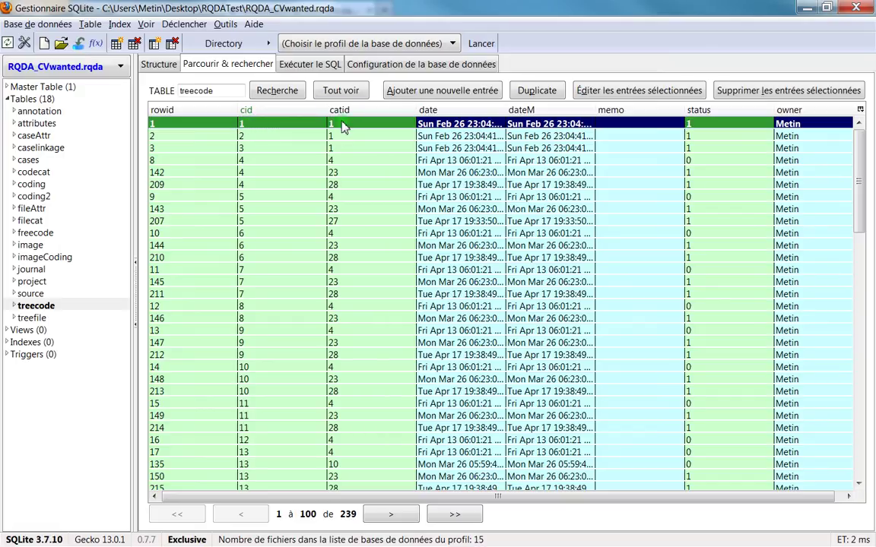
# - Select treecode's cid 4 record, look up that code in the freecode table, and return to treecode sorted by ascending cid
pyautogui.click(254, 162)
pyautogui.moveTo(255, 170)
pyautogui.mouseDown()
pyautogui.moveTo(254, 188)
pyautogui.moveTo(254, 163)
pyautogui.mouseUp()
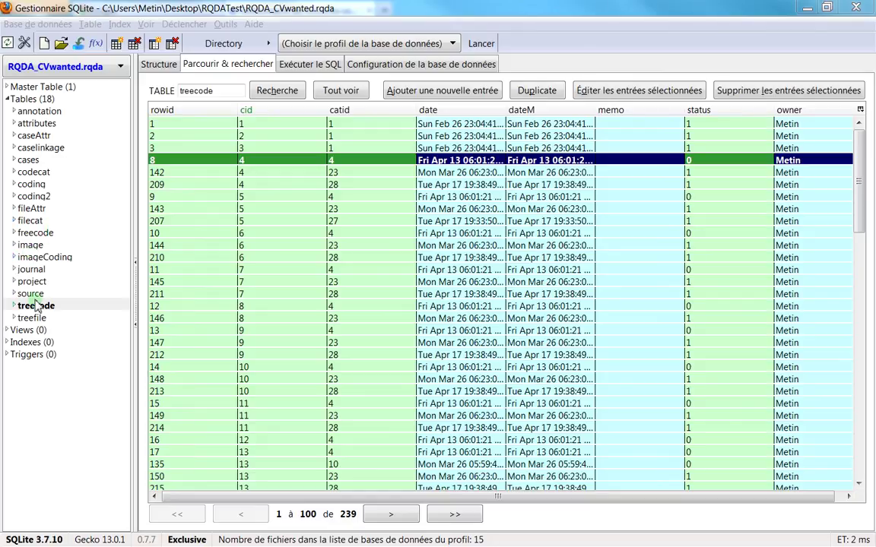
pyautogui.click(35, 232)
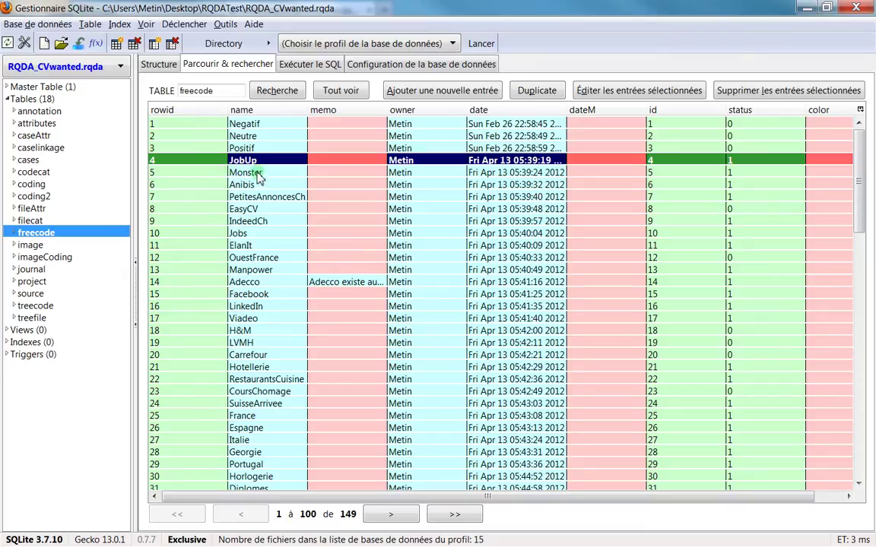
pyautogui.click(35, 305)
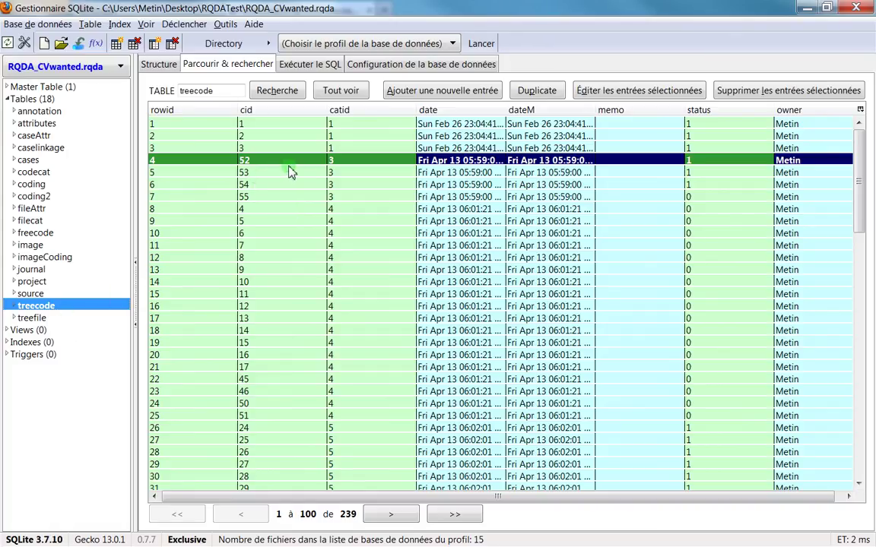
pyautogui.click(258, 110)
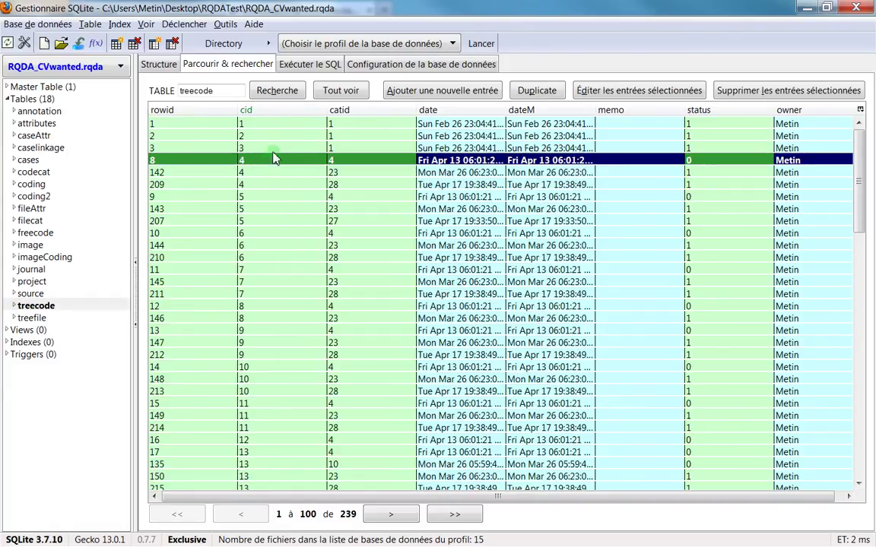
# - Compare the catid and status values of treecode's cid 4 records, and select the one linking to catid 23
pyautogui.click(342, 173)
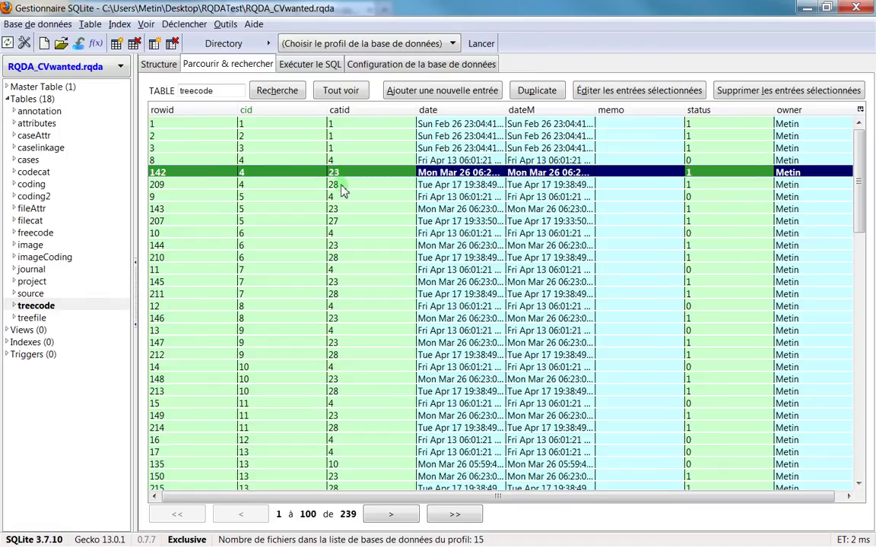
pyautogui.click(342, 186)
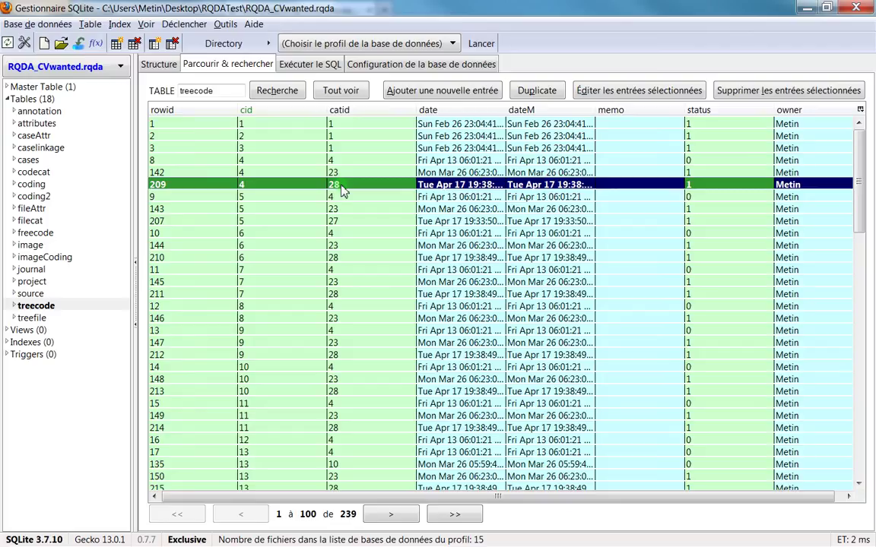
pyautogui.click(308, 170)
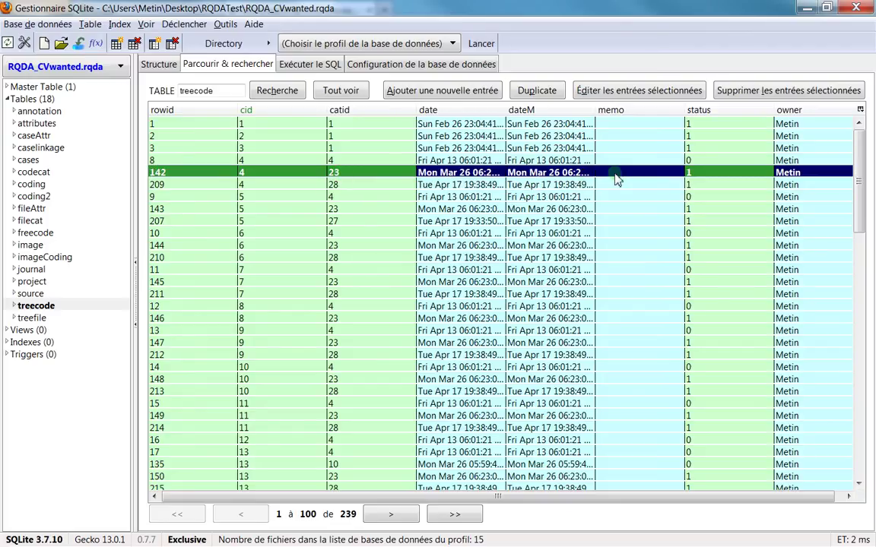
pyautogui.click(703, 160)
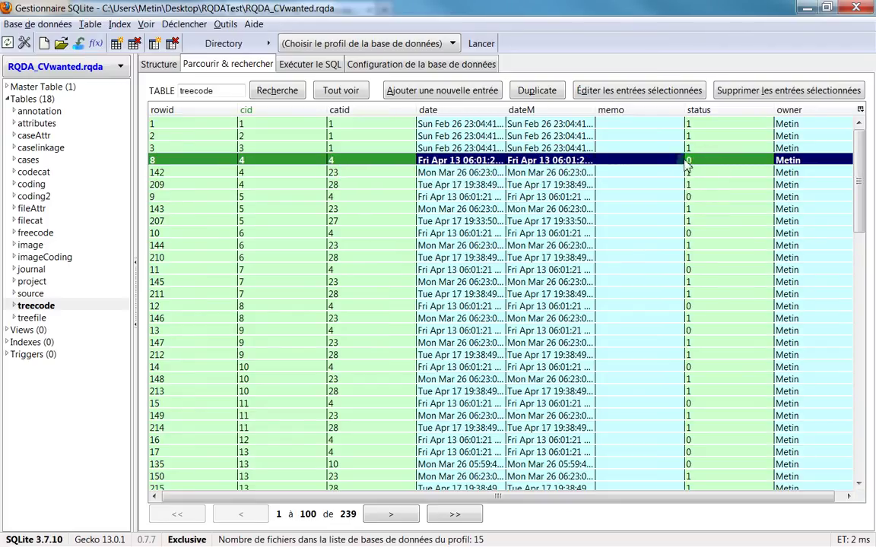
pyautogui.click(712, 174)
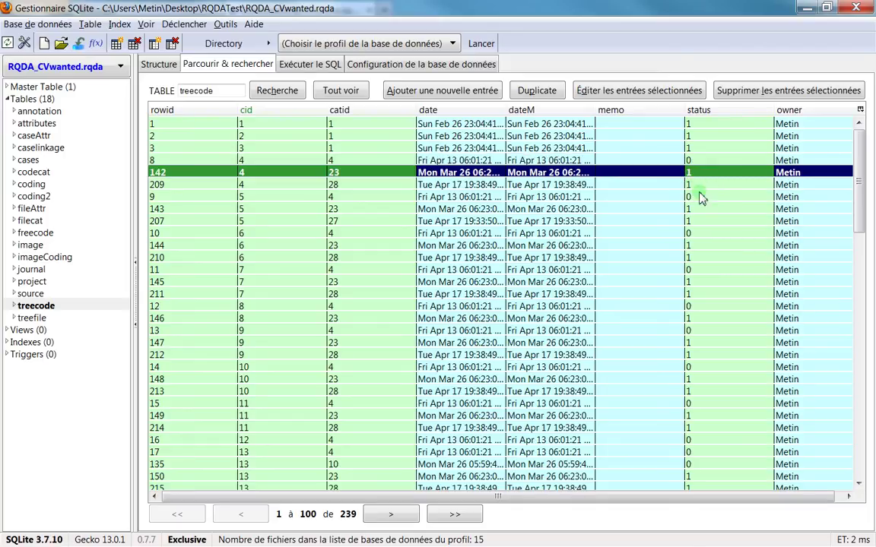
pyautogui.click(716, 186)
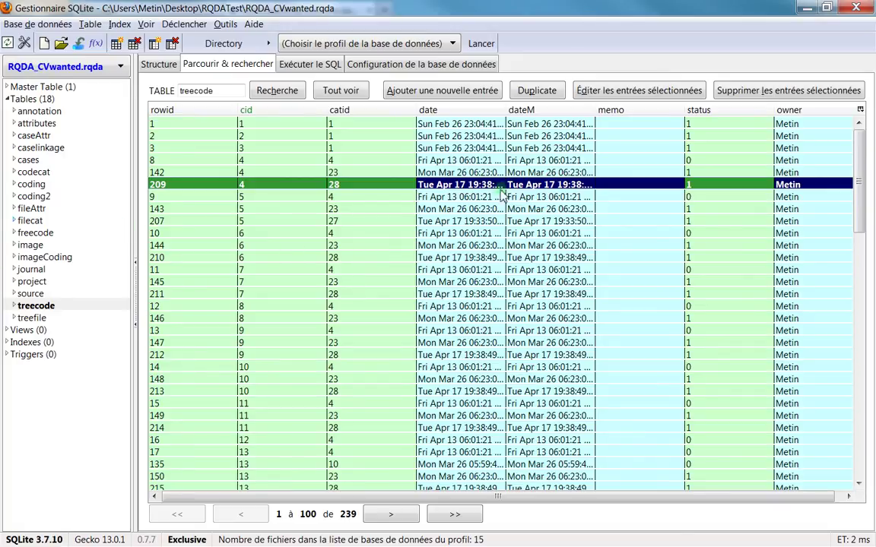
pyautogui.click(338, 172)
# - Browse the codecat table and select the category with catid 23
pyautogui.click(64, 275)
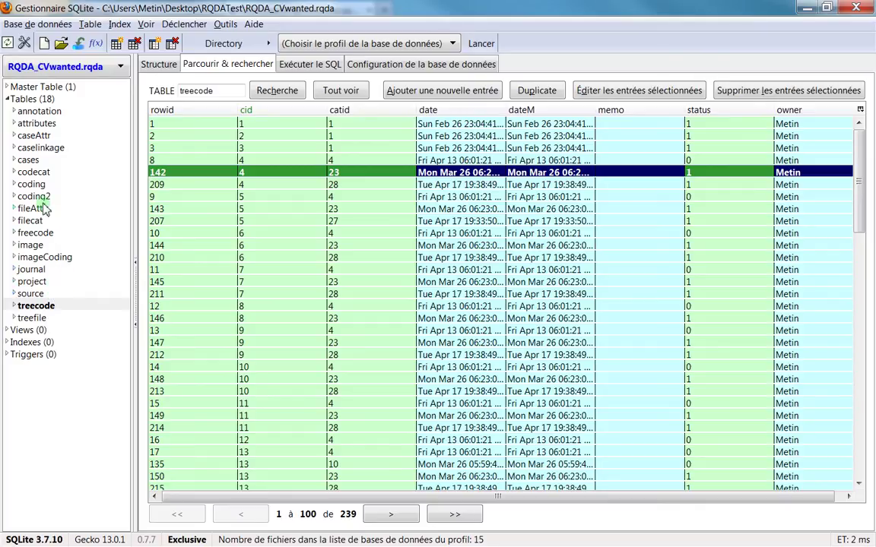
pyautogui.click(44, 170)
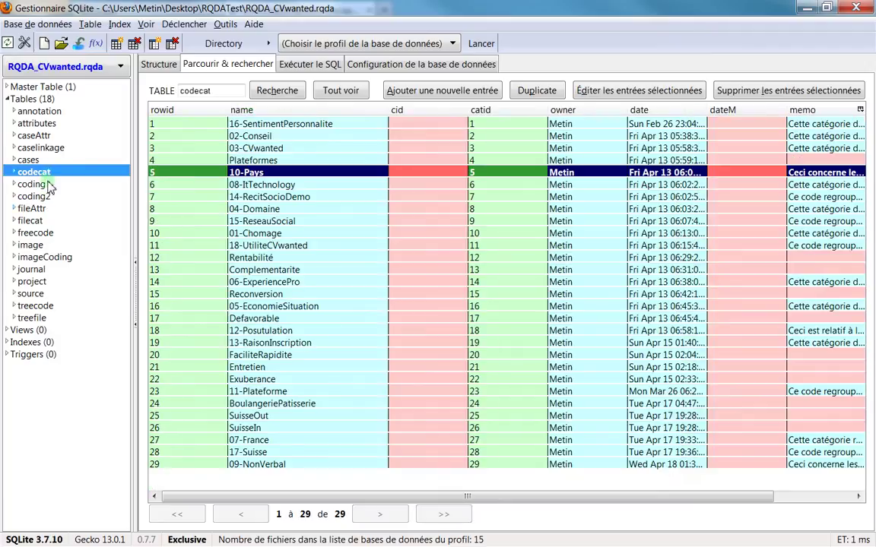
pyautogui.click(190, 391)
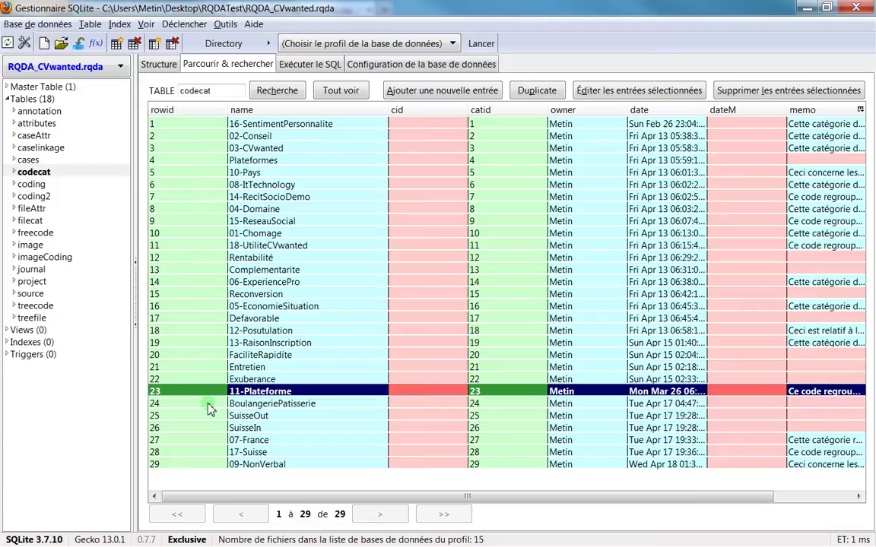
# - Browse treecode sorted by catid, re-sort it by ascending cid, and select the record linking cid 4 to catid 28
pyautogui.click(55, 308)
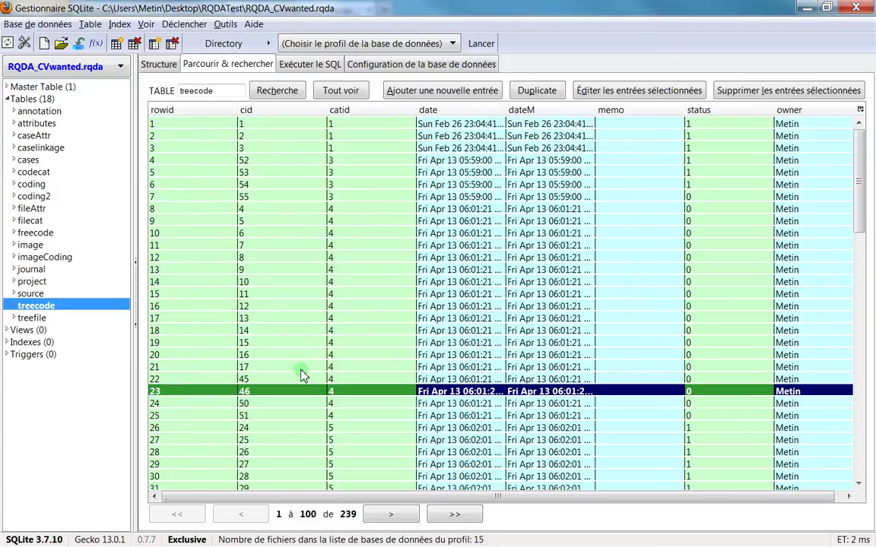
pyautogui.click(349, 112)
pyautogui.click(348, 111)
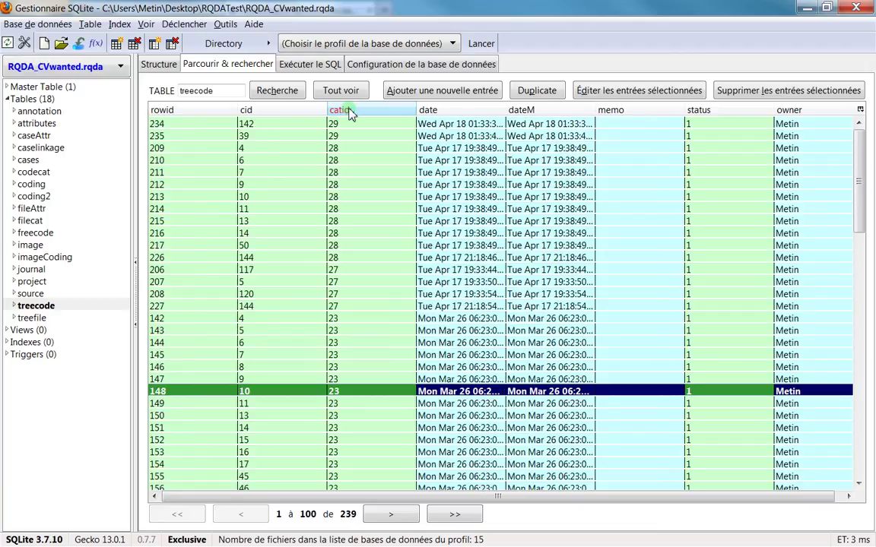
pyautogui.click(341, 110)
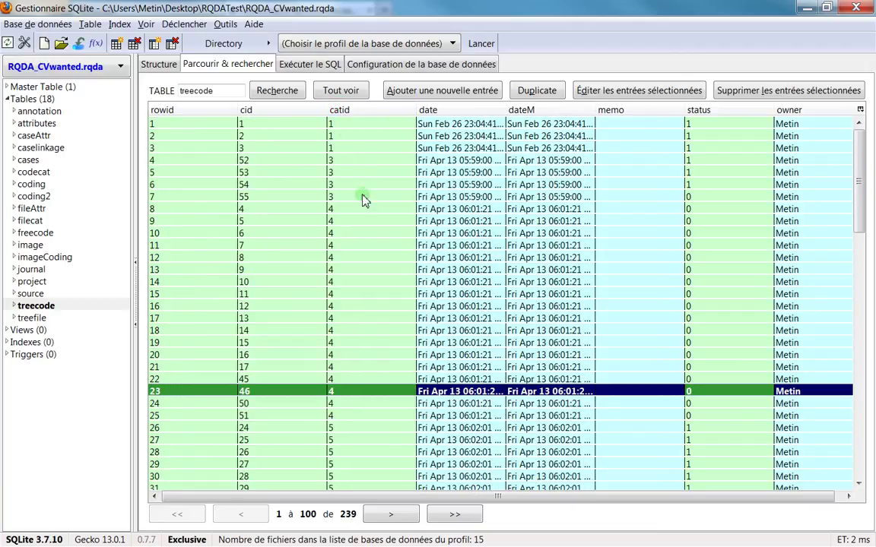
pyautogui.click(339, 236)
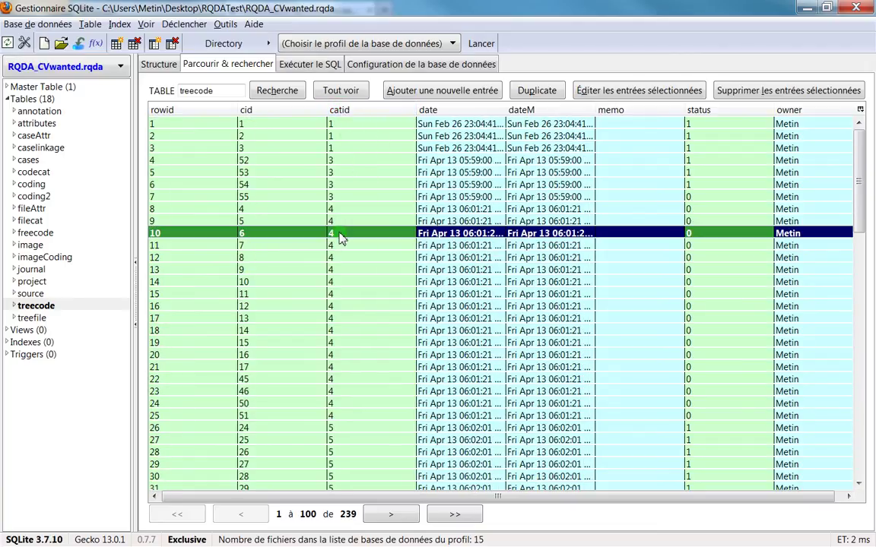
pyautogui.click(247, 111)
pyautogui.click(287, 187)
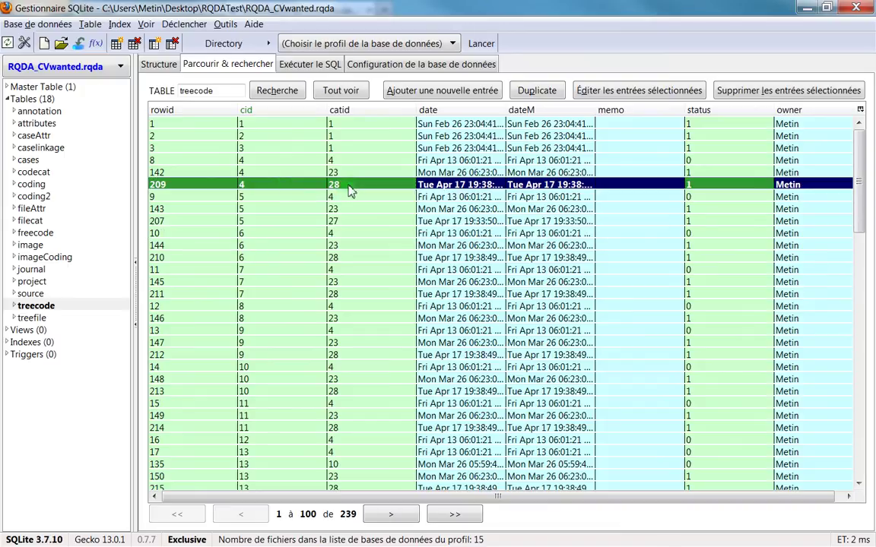
# - Look up catid 28 in the codecat table, select its record, and check the table's status column
pyautogui.click(37, 233)
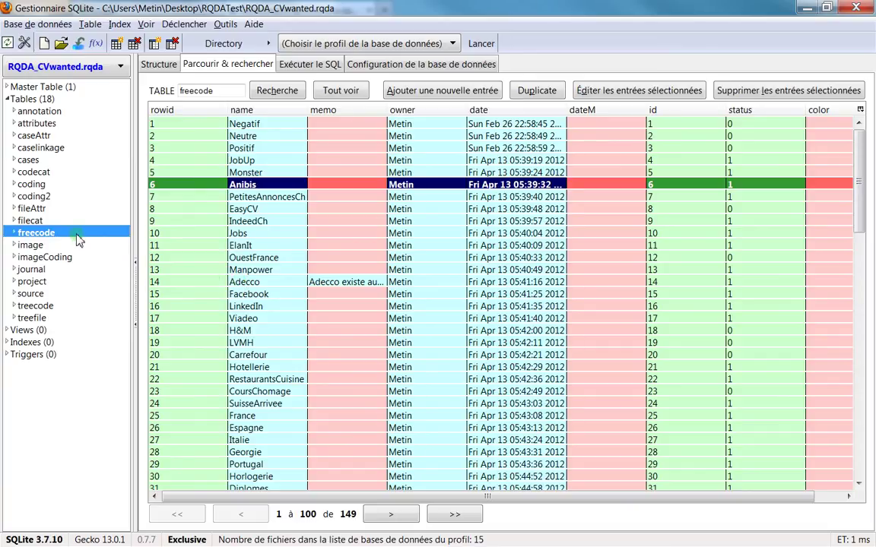
pyautogui.click(47, 172)
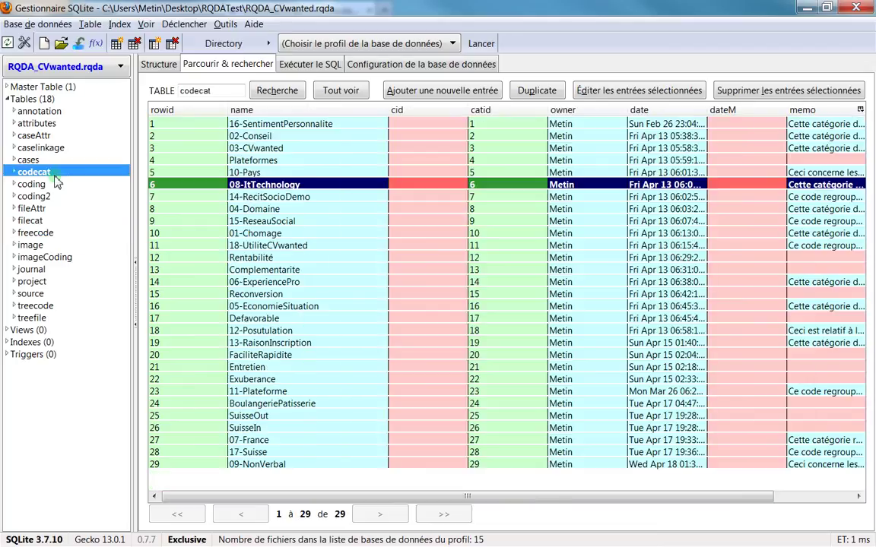
pyautogui.click(250, 452)
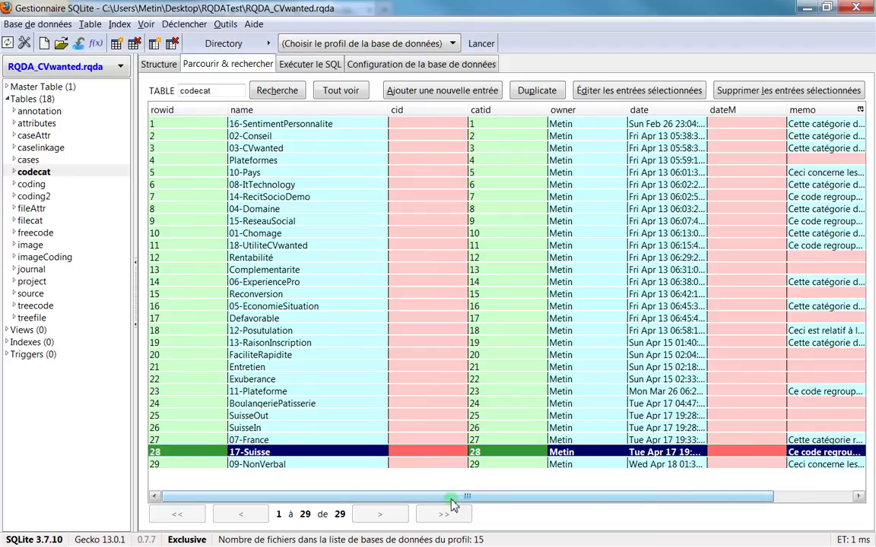
pyautogui.moveTo(451, 498); pyautogui.dragTo(528, 498)
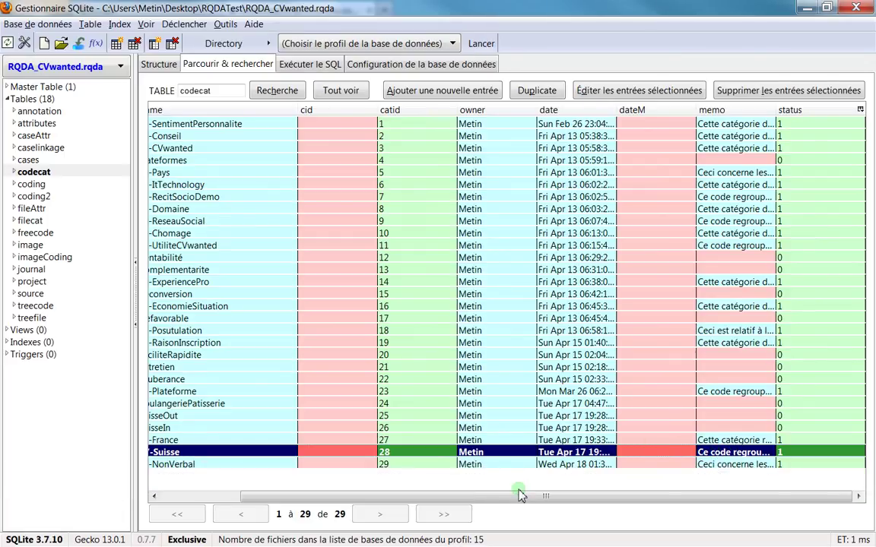
pyautogui.moveTo(528, 498); pyautogui.dragTo(451, 498)
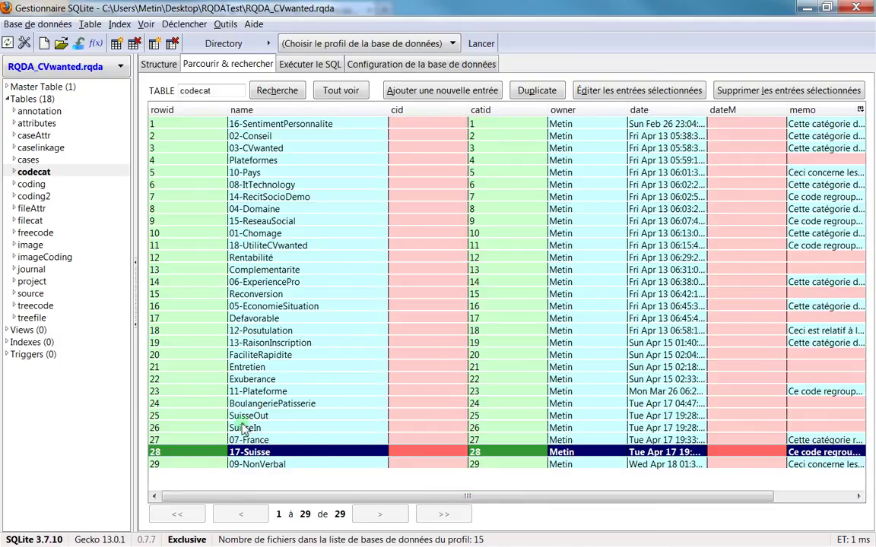
# - Browse the treefile table, and view the files in RQDA's file categories, from AgeMoyen and Canada through Vieux
pyautogui.click(36, 305)
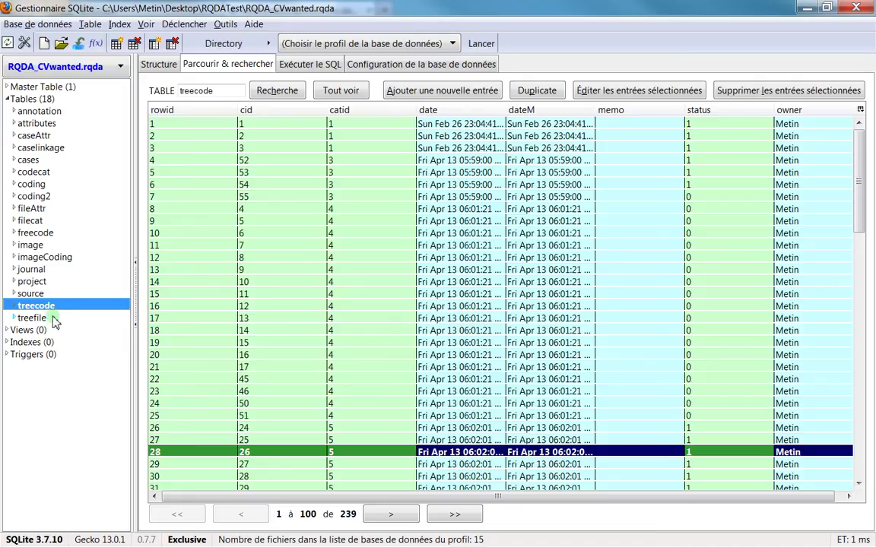
pyautogui.click(35, 318)
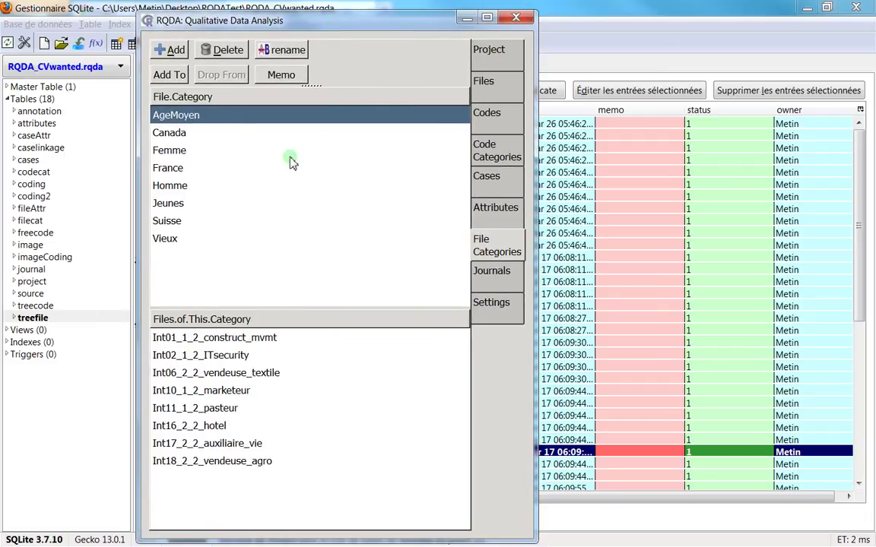
pyautogui.click(214, 133)
pyautogui.click(215, 150)
pyautogui.click(218, 168)
pyautogui.click(210, 185)
pyautogui.click(207, 203)
pyautogui.click(205, 227)
pyautogui.click(206, 239)
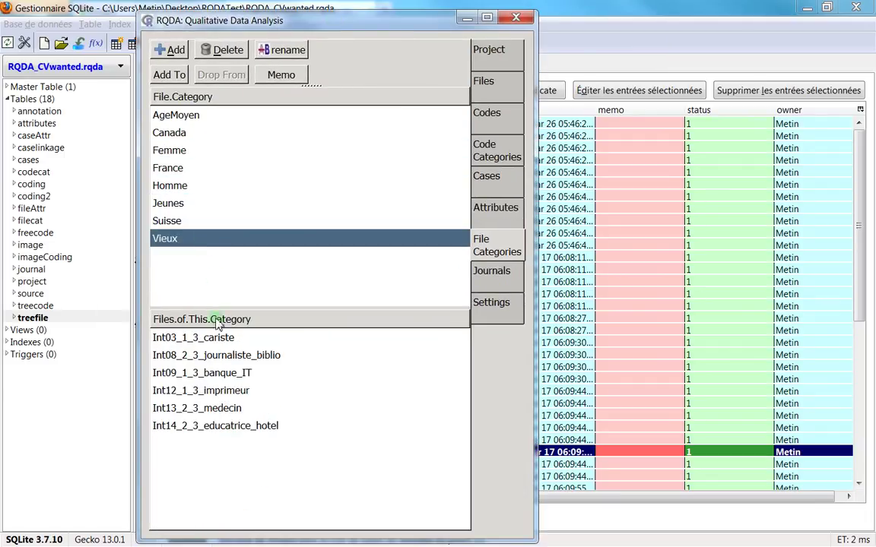
pyautogui.click(217, 203)
pyautogui.click(222, 185)
pyautogui.click(222, 150)
pyautogui.click(219, 132)
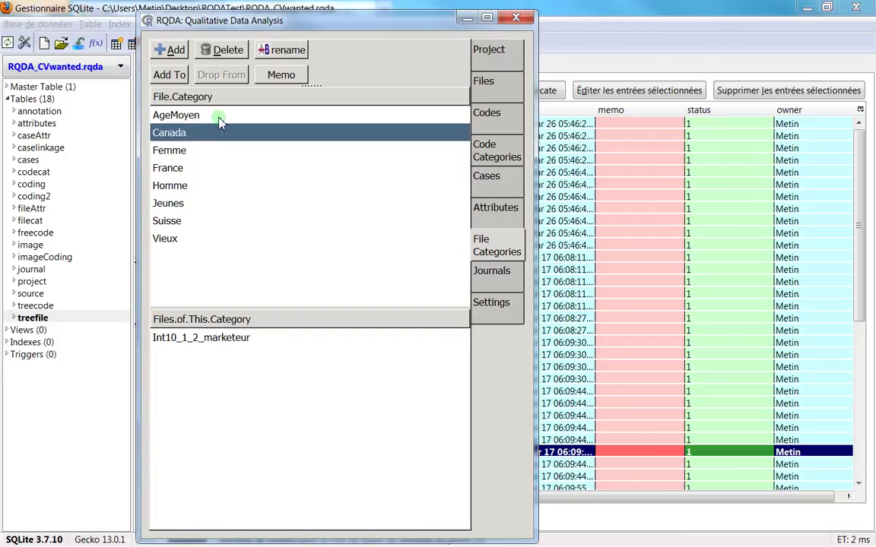
pyautogui.click(217, 115)
pyautogui.click(466, 16)
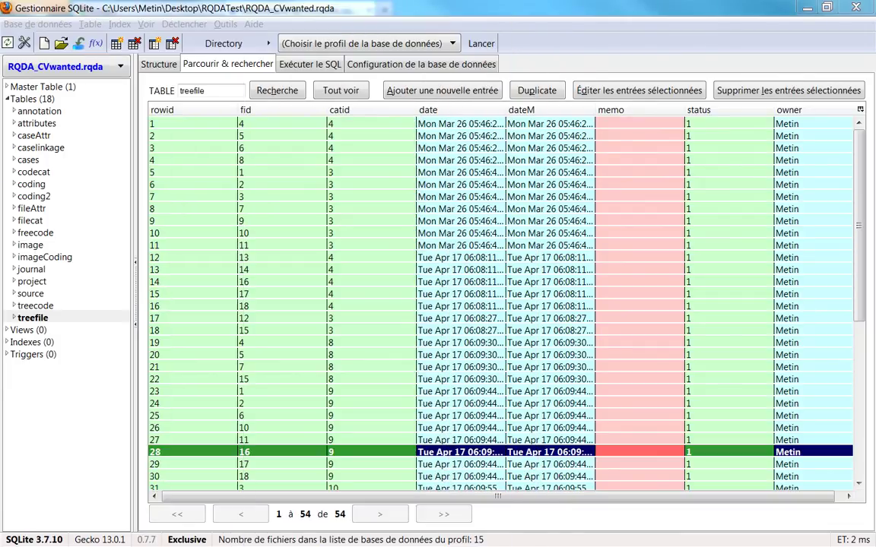
# - Select treefile's record linking fid 10 to catid 3, and relate fid and catid to the source and filecat tables
pyautogui.click(225, 231)
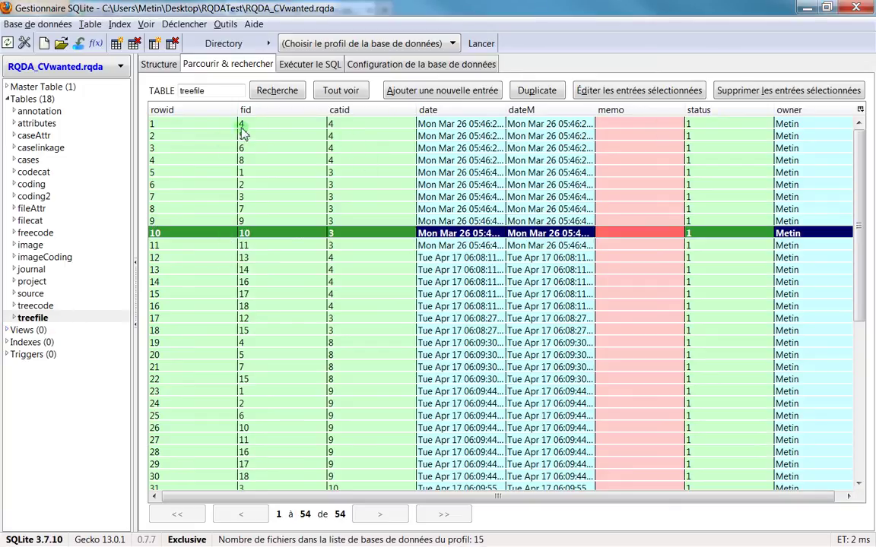
pyautogui.click(258, 148)
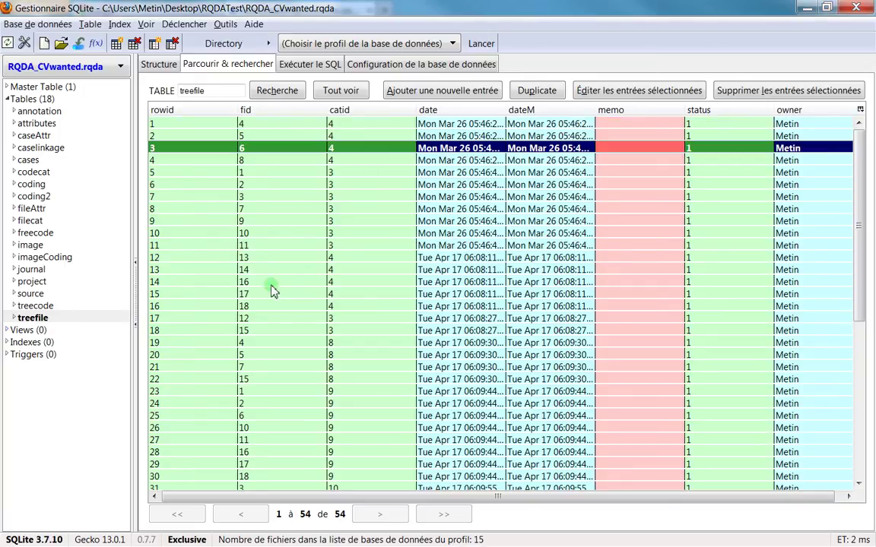
pyautogui.click(230, 232)
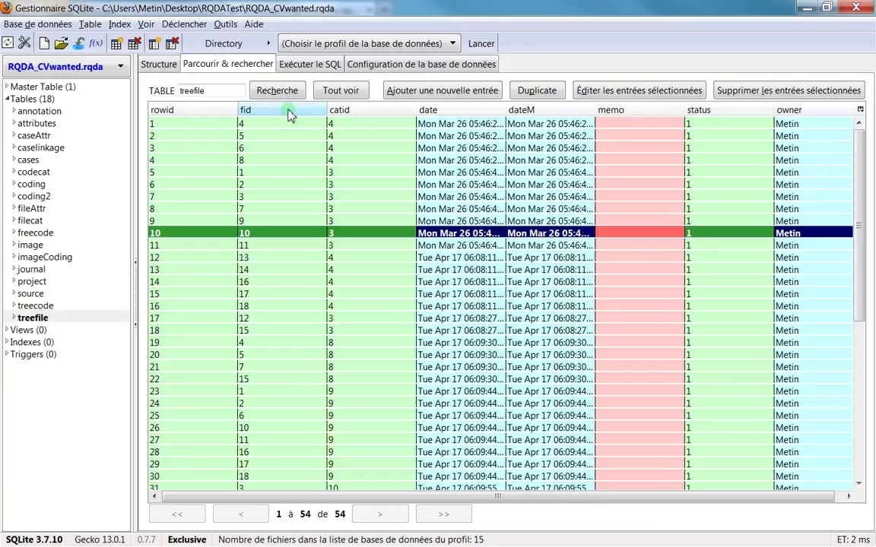
pyautogui.click(34, 293)
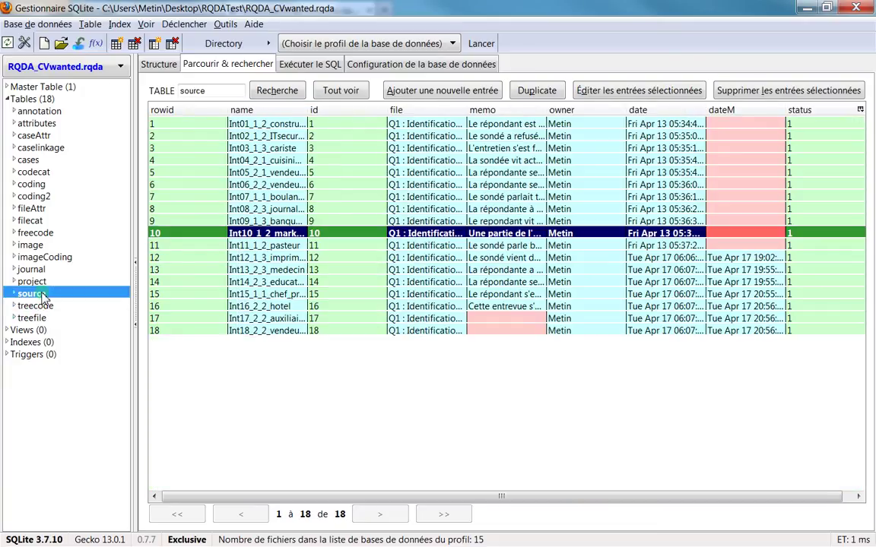
pyautogui.click(321, 238)
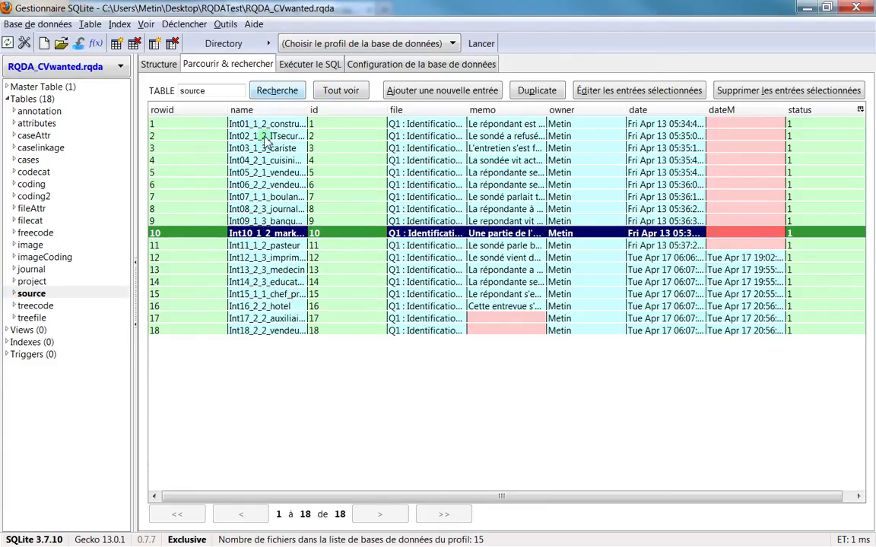
pyautogui.click(34, 318)
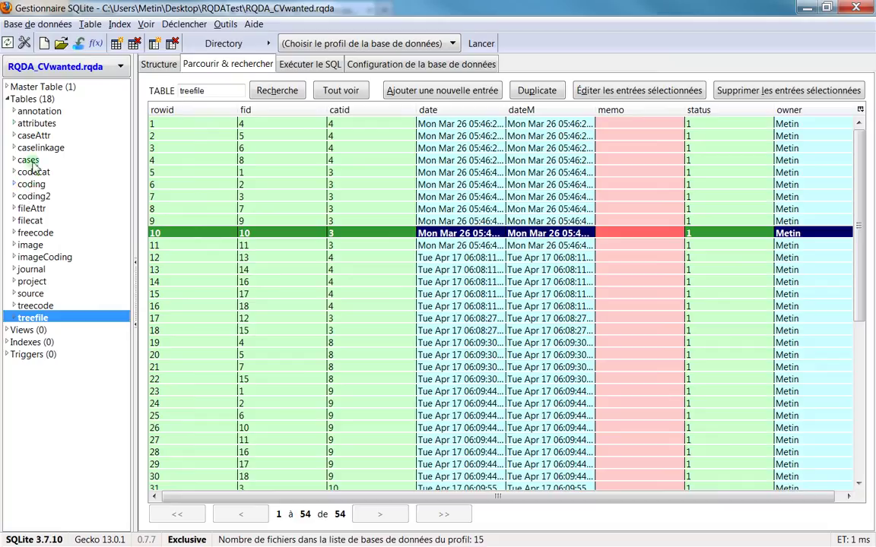
pyautogui.click(43, 220)
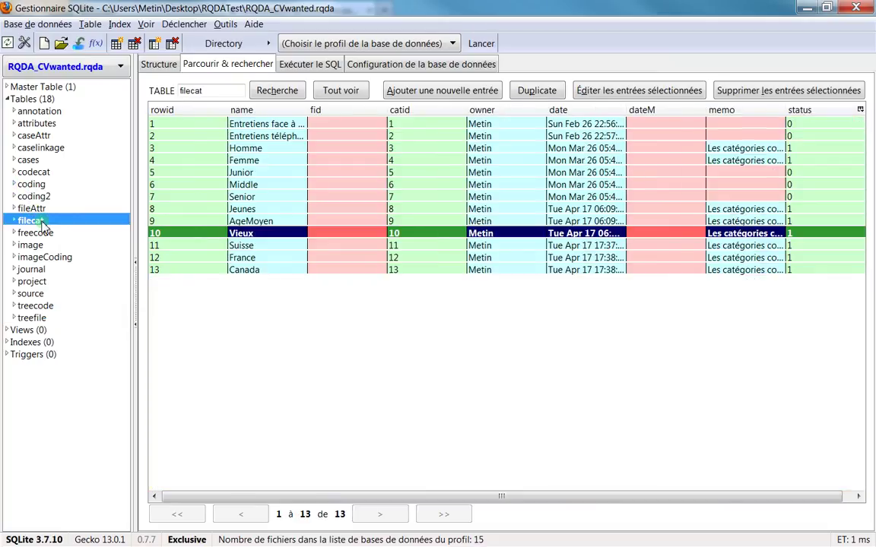
# - Select the Homme record in filecat, and check the file IDs of Int10_1_2_marketeur, Int01_1_2_construct_mvmt and Int02_1_2_ITsecurity in RQDA's Homme category
pyautogui.click(191, 150)
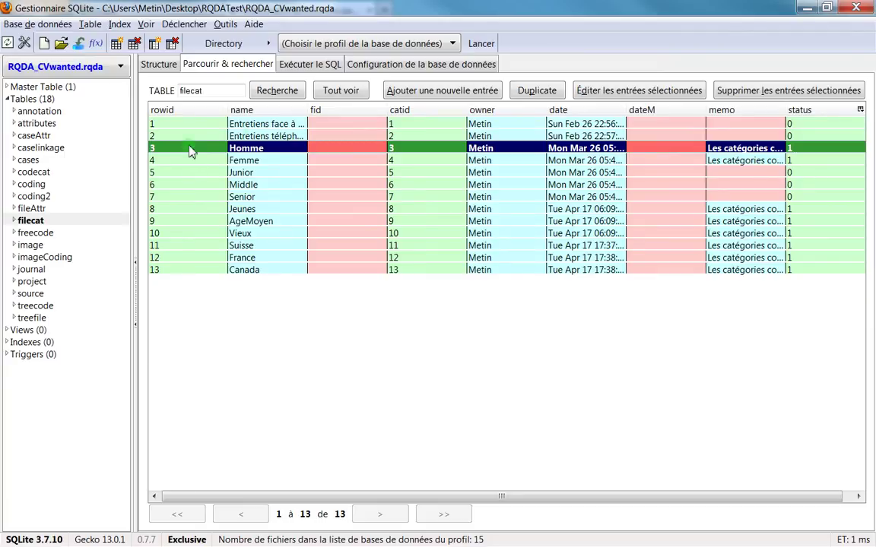
pyautogui.hotkey('alt', 'Tab')
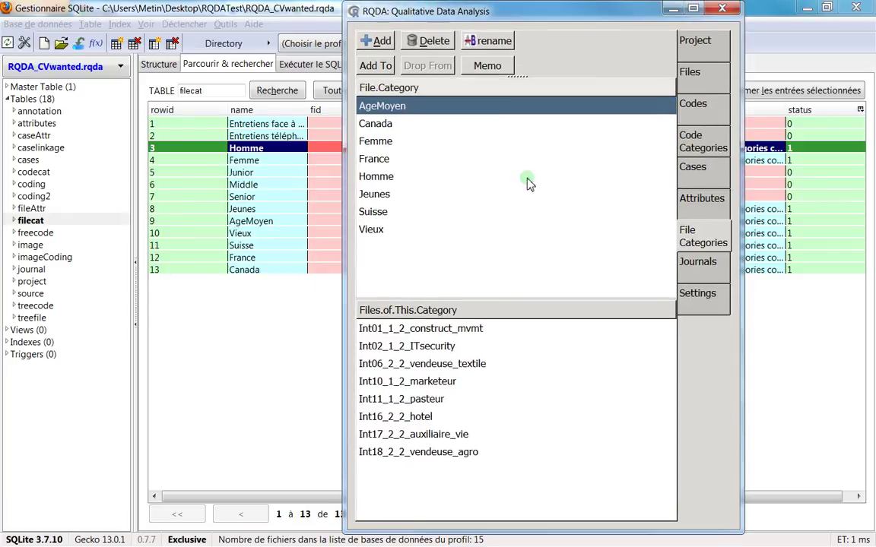
pyautogui.click(400, 178)
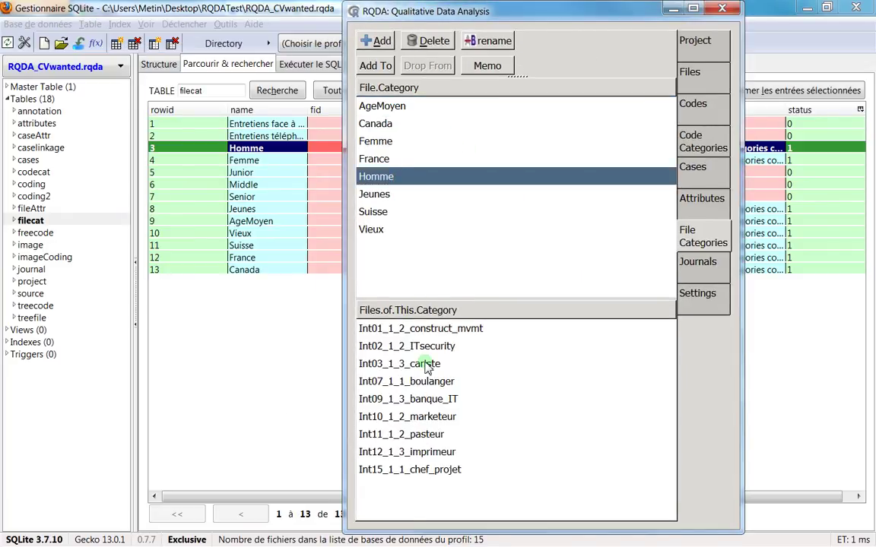
pyautogui.click(405, 415)
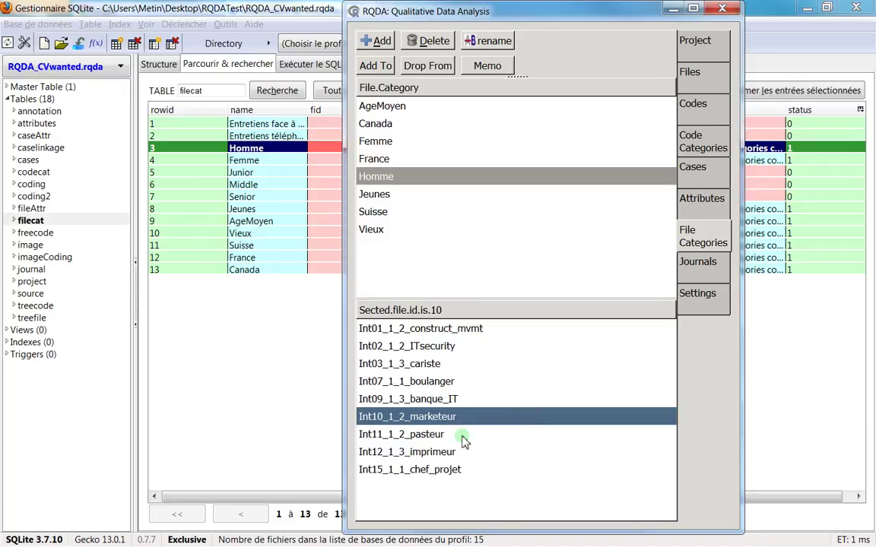
pyautogui.click(392, 330)
pyautogui.click(395, 349)
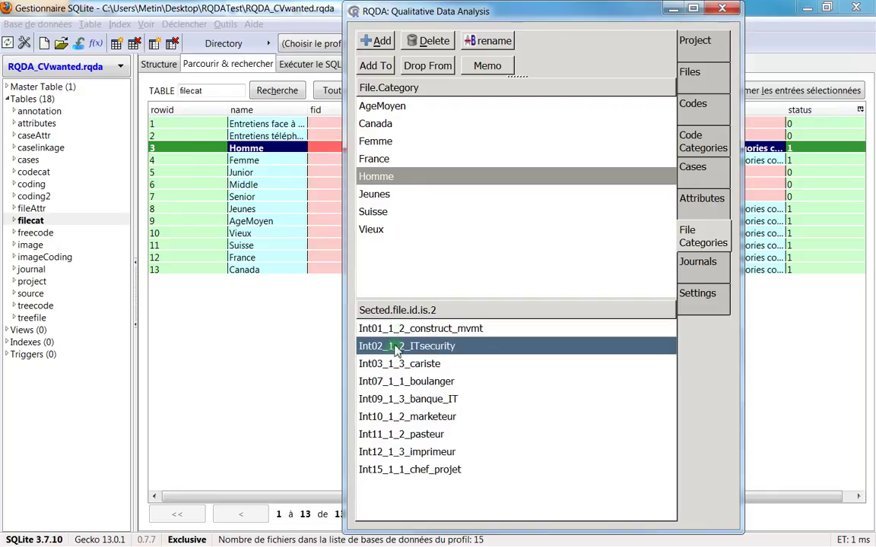
pyautogui.click(391, 329)
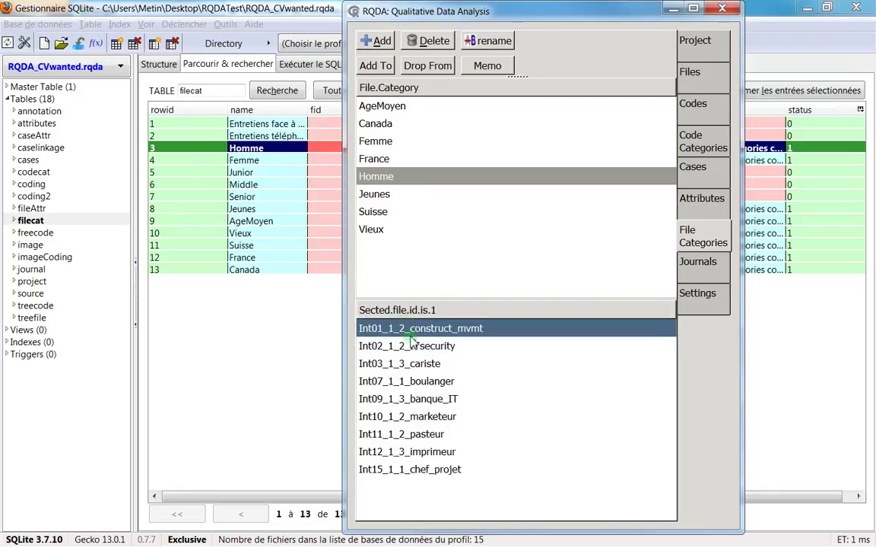
pyautogui.click(415, 416)
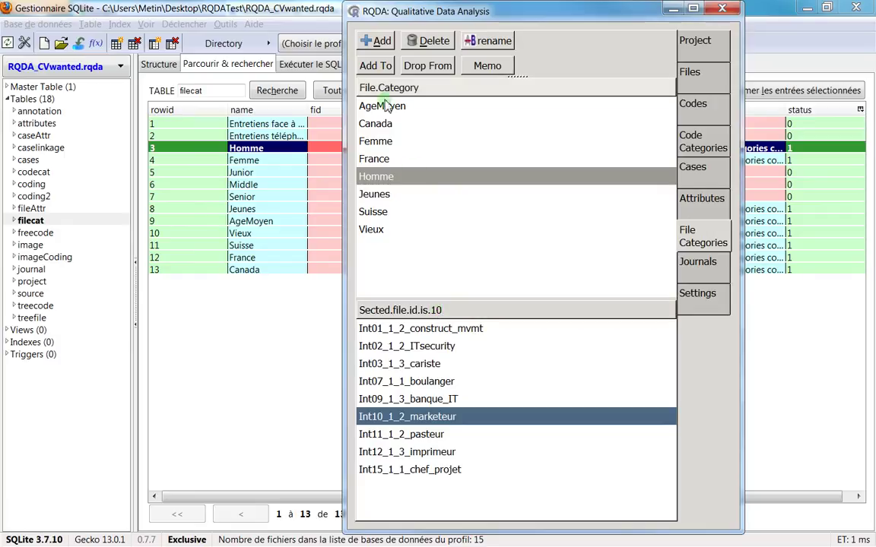
# - Check the Homme category's available actions, sort the file category list by name, and select Int01_1_2_construct_mvmt
pyautogui.click(395, 177)
pyautogui.rightClick(394, 176)
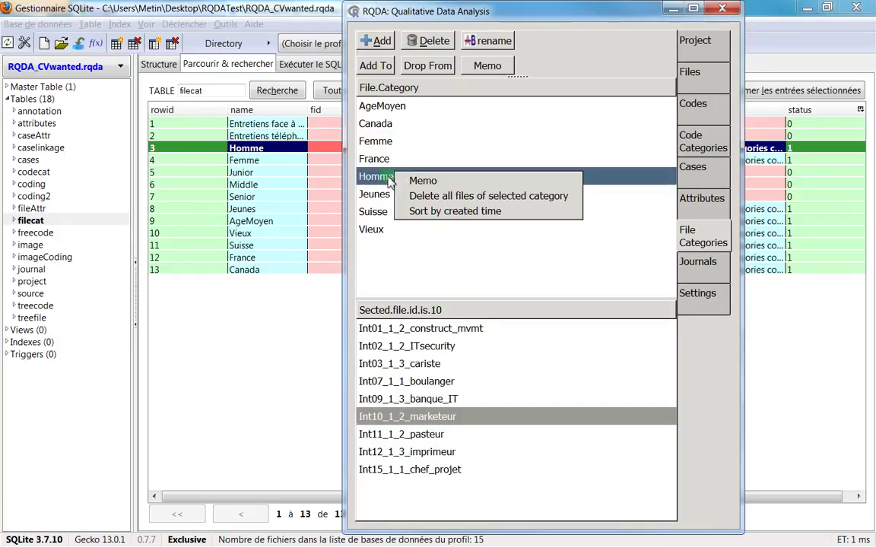
pyautogui.click(388, 177)
pyautogui.click(442, 91)
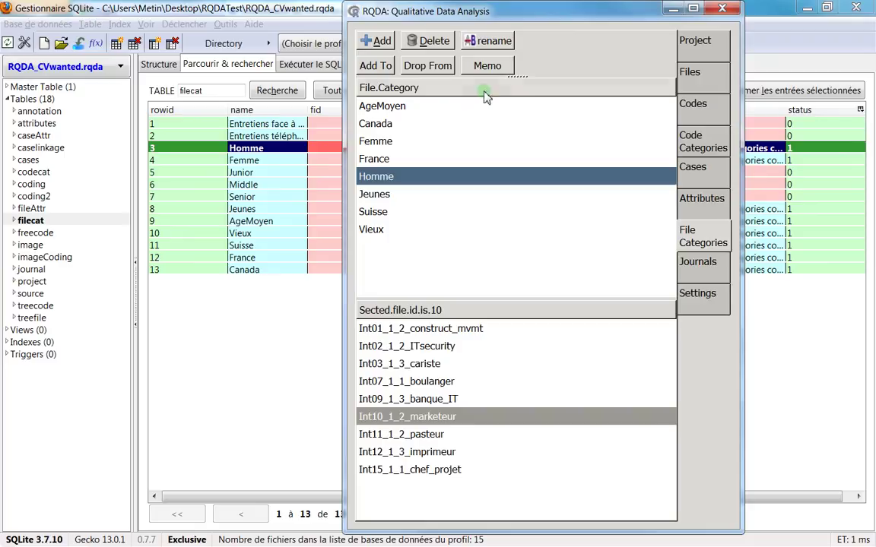
pyautogui.click(490, 90)
pyautogui.click(470, 90)
pyautogui.click(472, 89)
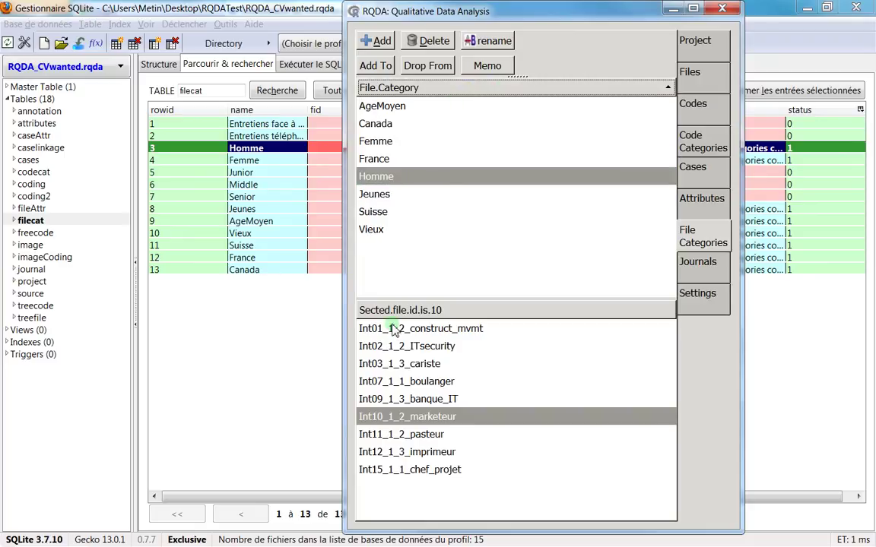
pyautogui.click(411, 312)
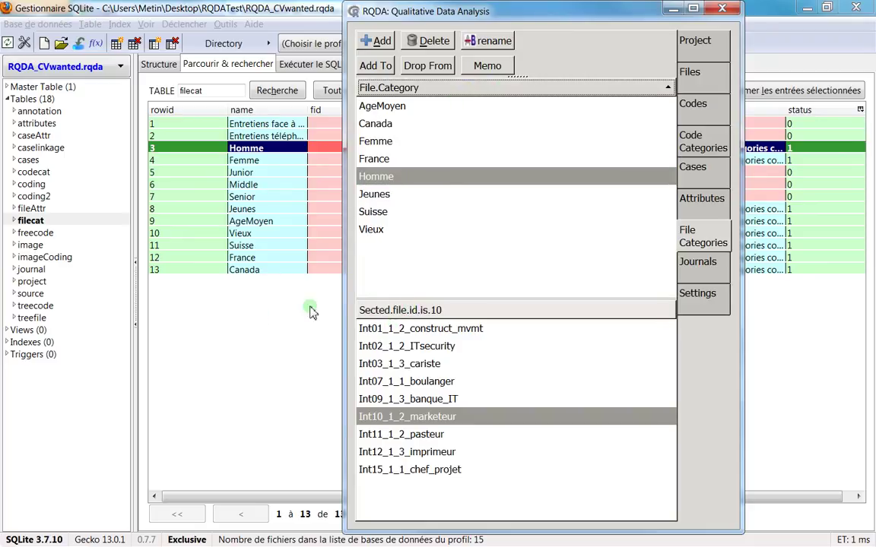
pyautogui.click(451, 320)
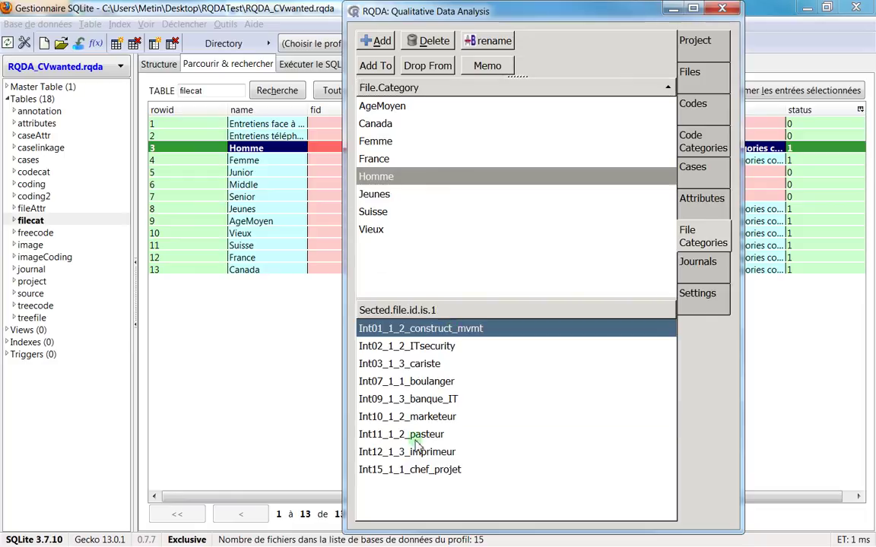
# - Return to SQLite Manager and browse the treefile table sorted by ascending catid
pyautogui.click(59, 307)
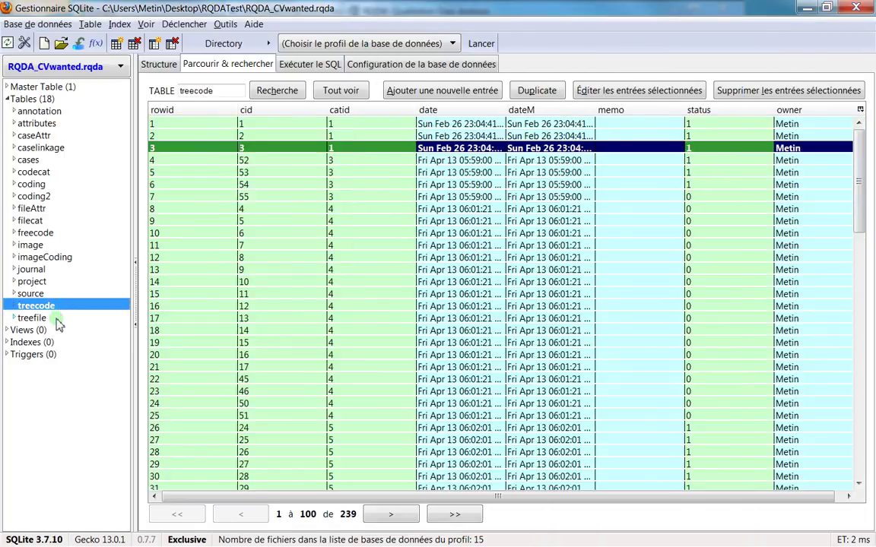
pyautogui.click(58, 319)
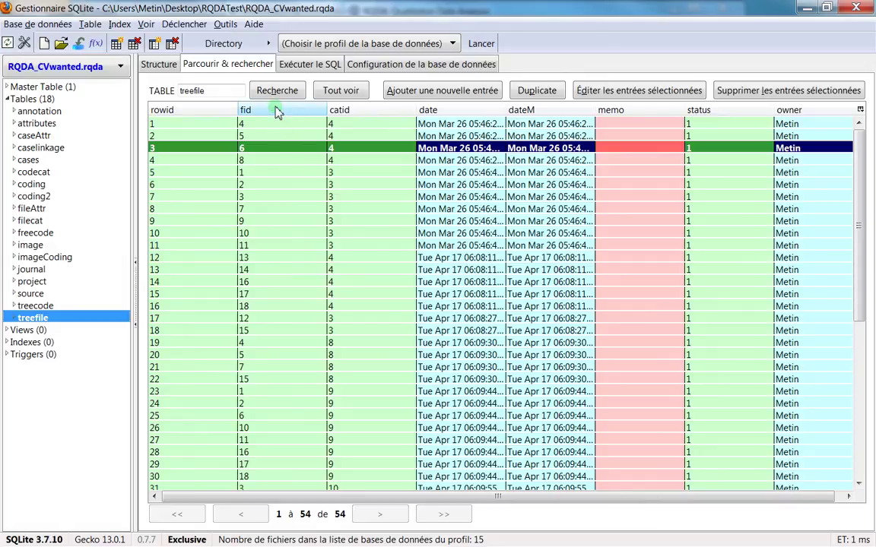
pyautogui.click(351, 112)
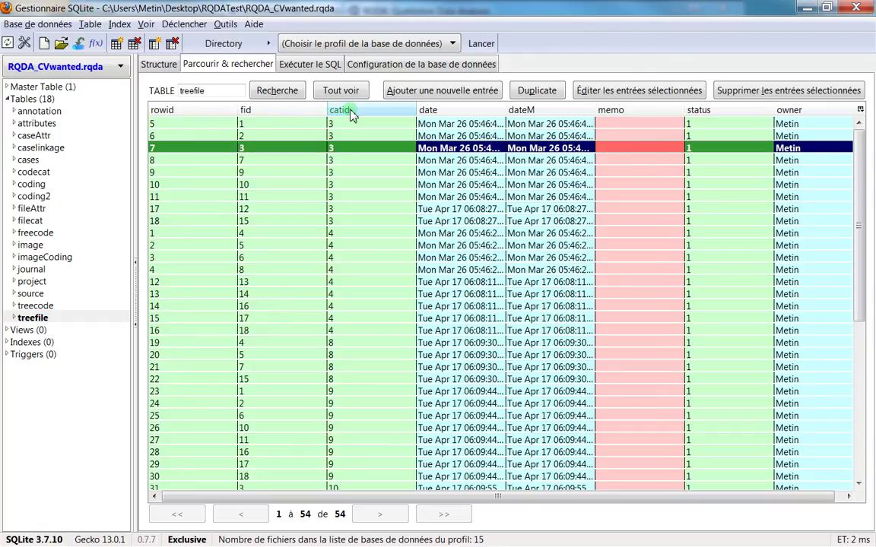
pyautogui.hotkey('alt', 'Tab')
pyautogui.hotkey('alt', 'Tab')
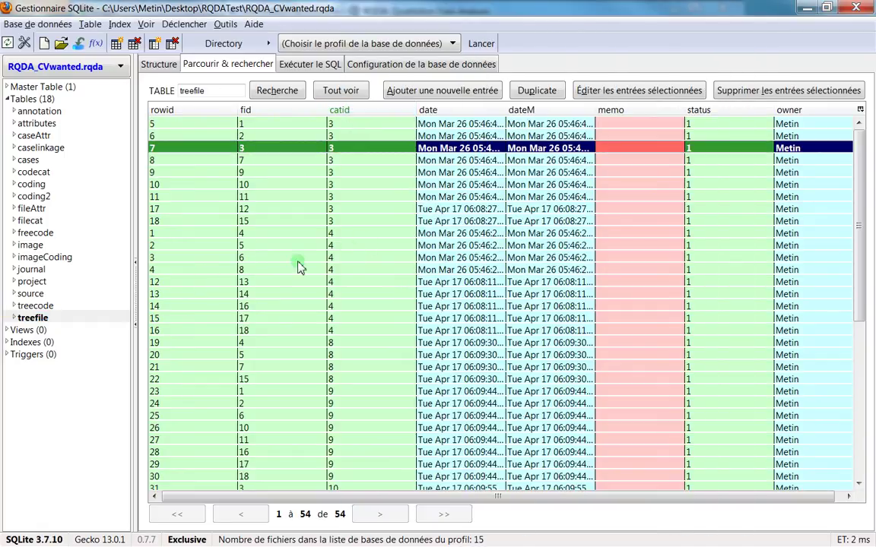
# - Examine the sorted treefile records through catid 13, and select the record linking fid 13 to catid 12
pyautogui.scroll(-8, 332, 262)
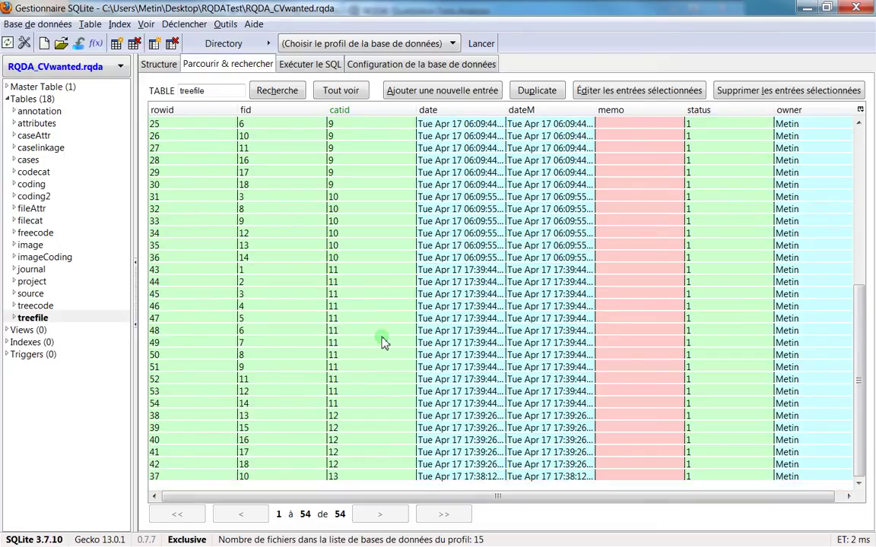
pyautogui.scroll(8, 383, 342)
pyautogui.scroll(-8, 382, 342)
pyautogui.click(335, 465)
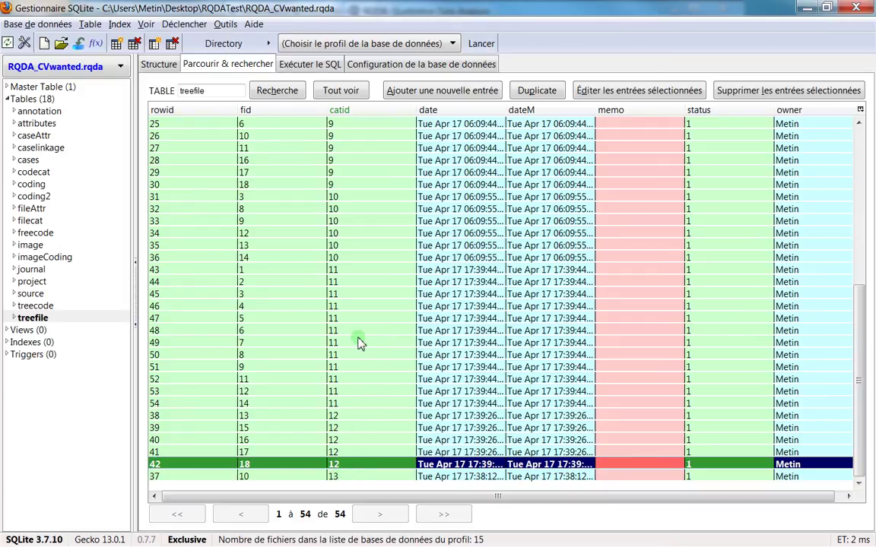
pyautogui.click(347, 452)
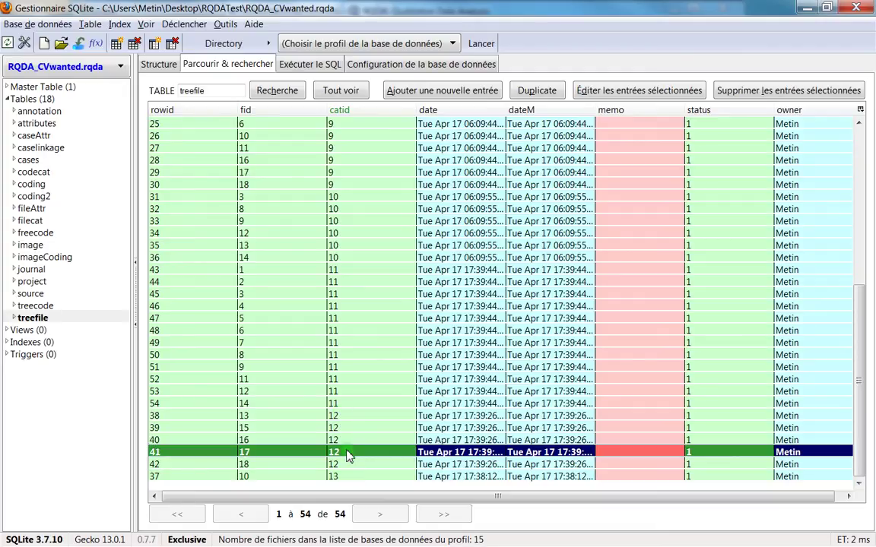
pyautogui.scroll(-8, 334, 456)
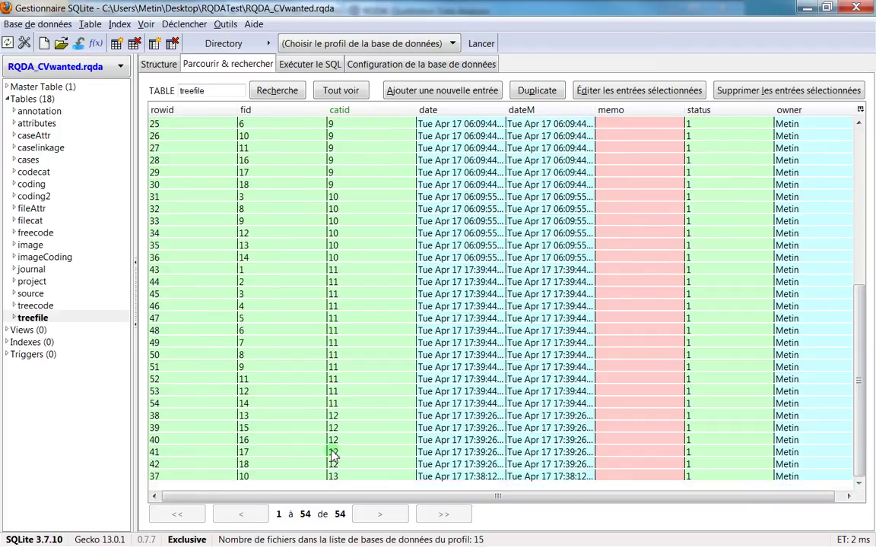
pyautogui.moveTo(335, 464); pyautogui.dragTo(335, 422)
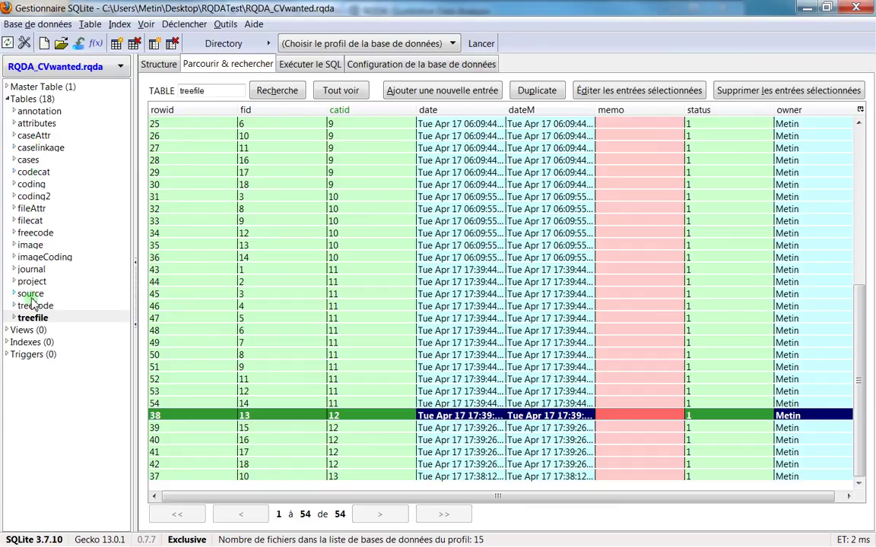
# - Select the France record in filecat, and check the file IDs in RQDA's France category, from Int13_2_3_medecin through Int18_2_2_vendeuse_agro
pyautogui.click(32, 221)
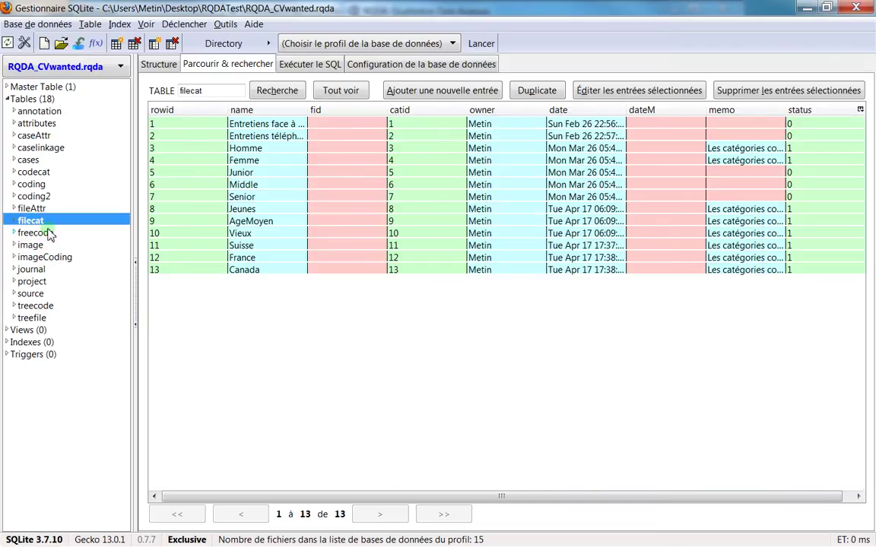
pyautogui.click(235, 259)
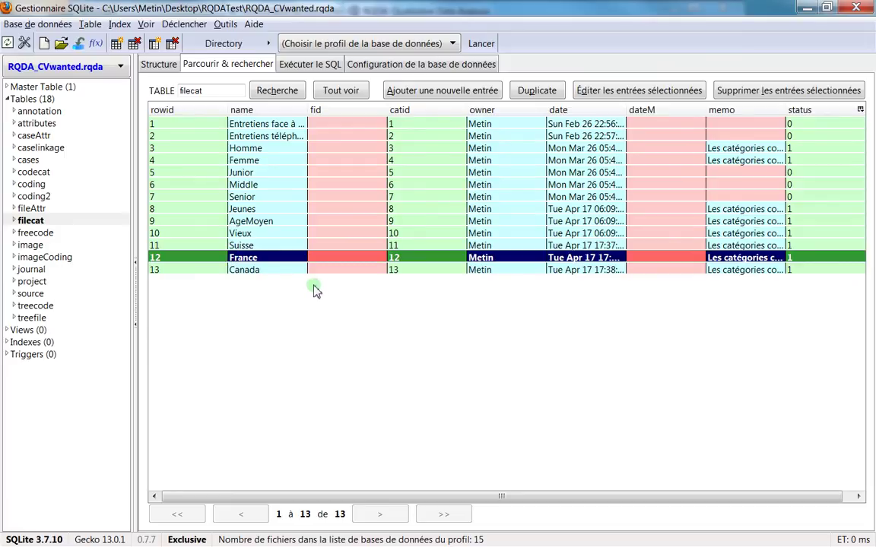
pyautogui.hotkey('alt', 'Tab')
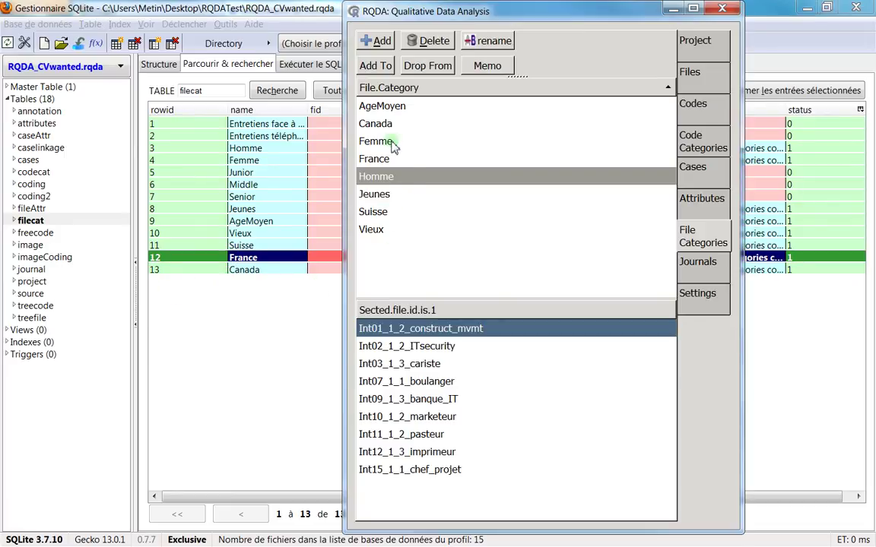
pyautogui.click(389, 159)
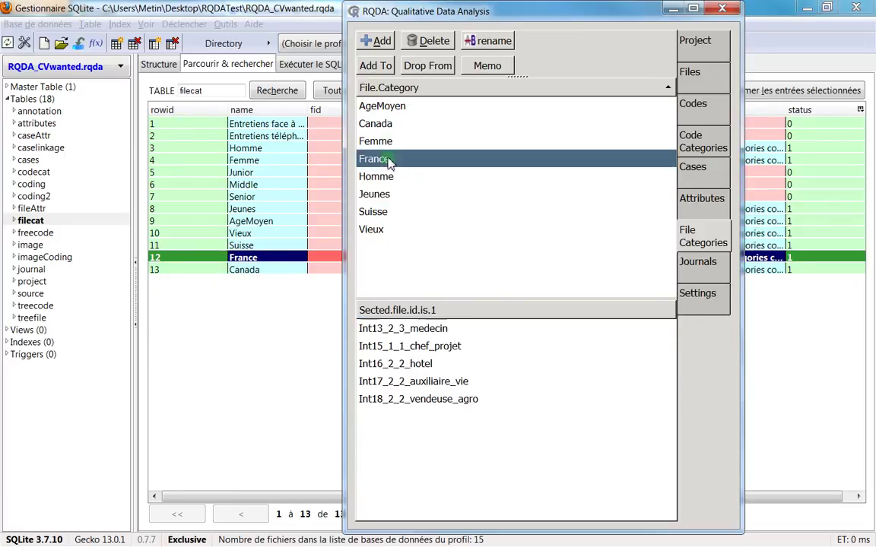
pyautogui.click(389, 382)
pyautogui.click(402, 345)
pyautogui.click(401, 328)
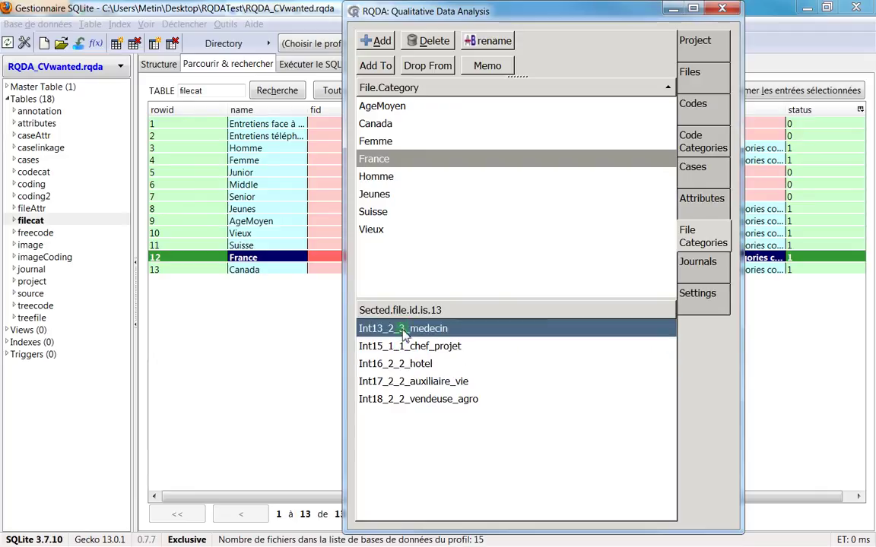
pyautogui.click(401, 364)
pyautogui.click(399, 381)
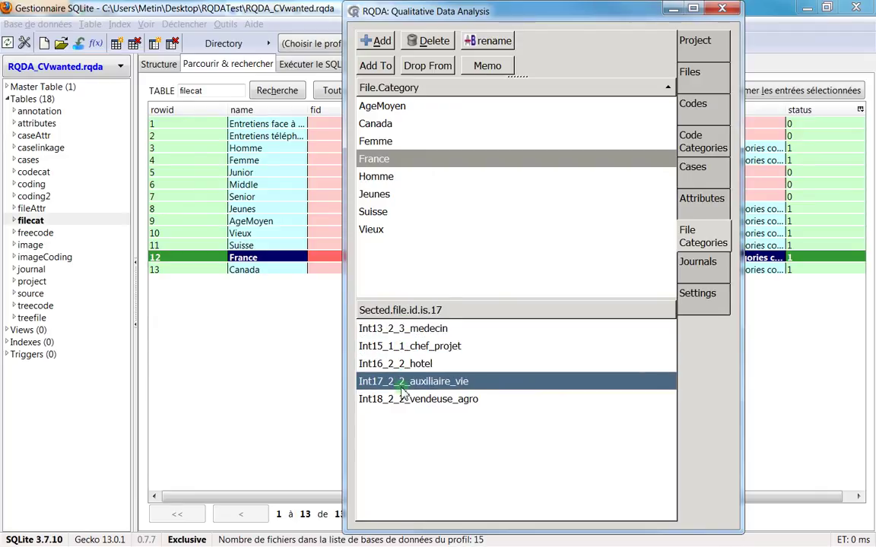
pyautogui.click(395, 400)
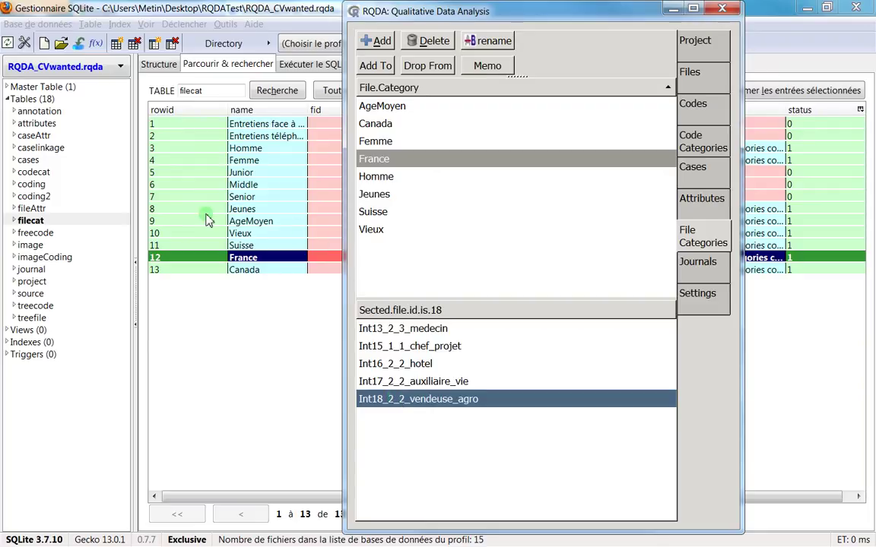
# - Review the France record in filecat, and view the Homme and Jeunes file categories in RQDA
pyautogui.click(203, 255)
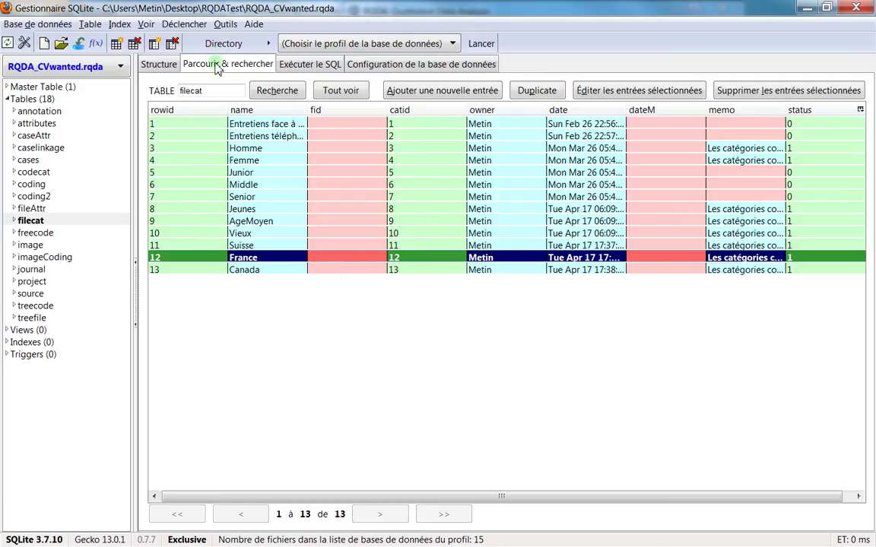
pyautogui.hotkey('alt', 'Tab')
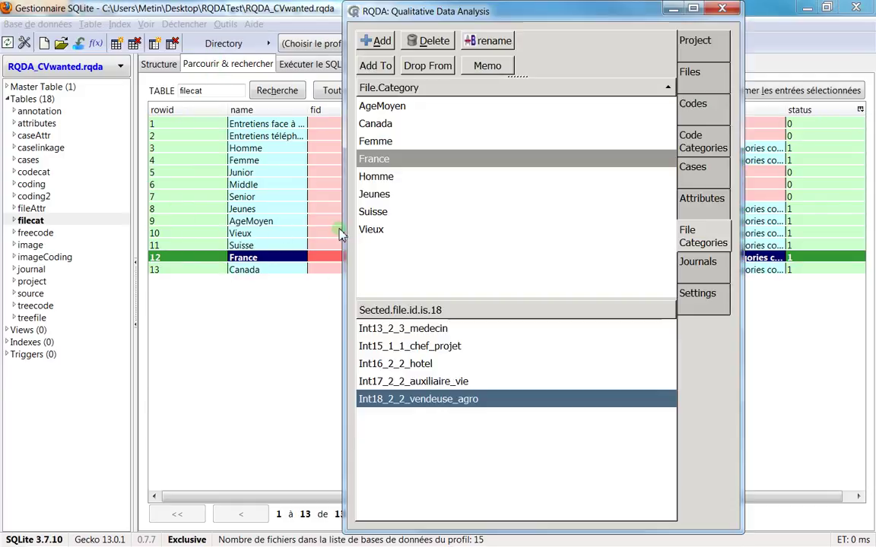
pyautogui.click(441, 177)
pyautogui.click(435, 191)
pyautogui.click(430, 176)
pyautogui.click(211, 258)
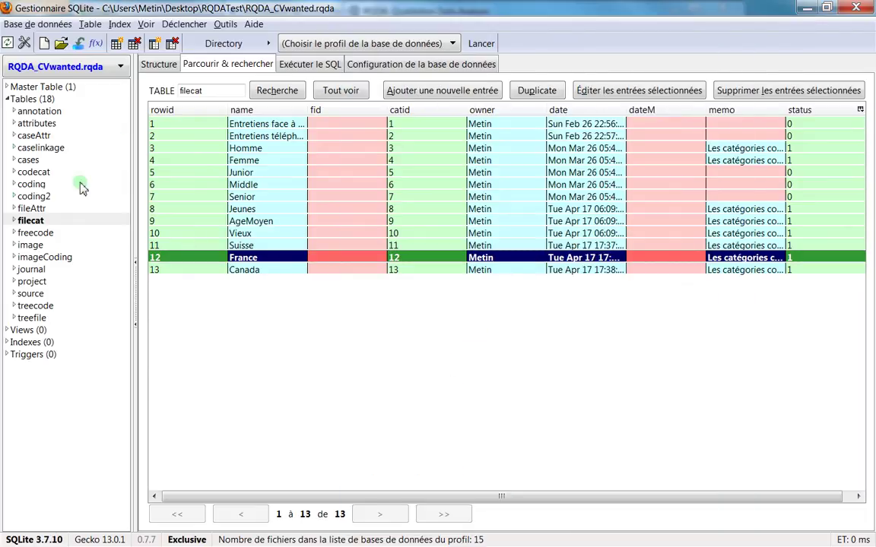
# - Select treefile's record linking fid 4 to catid 4, and view the files of RQDA's Suisse category
pyautogui.click(76, 306)
pyautogui.click(81, 319)
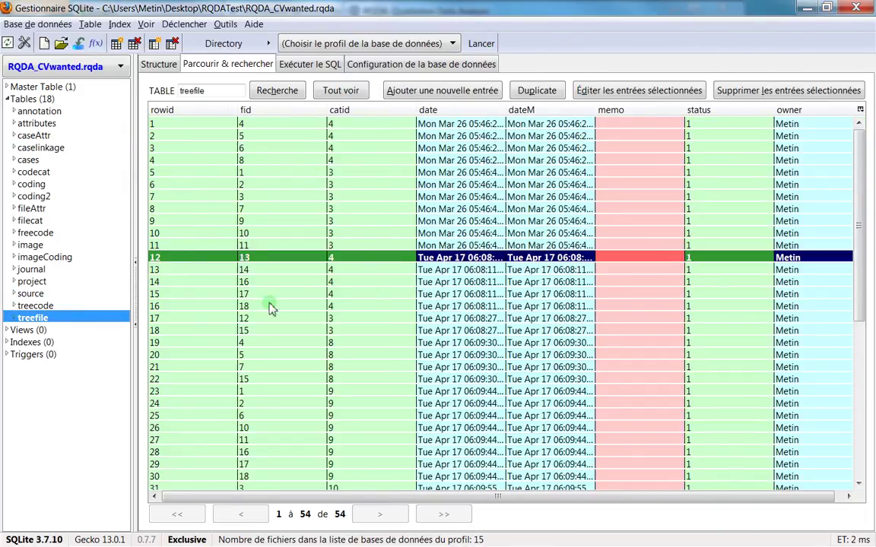
pyautogui.click(102, 306)
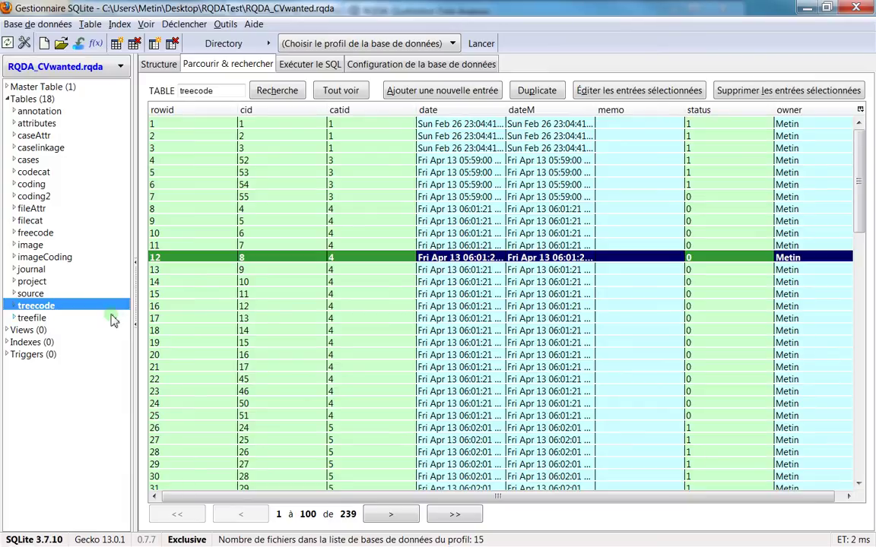
pyautogui.click(92, 318)
pyautogui.click(257, 126)
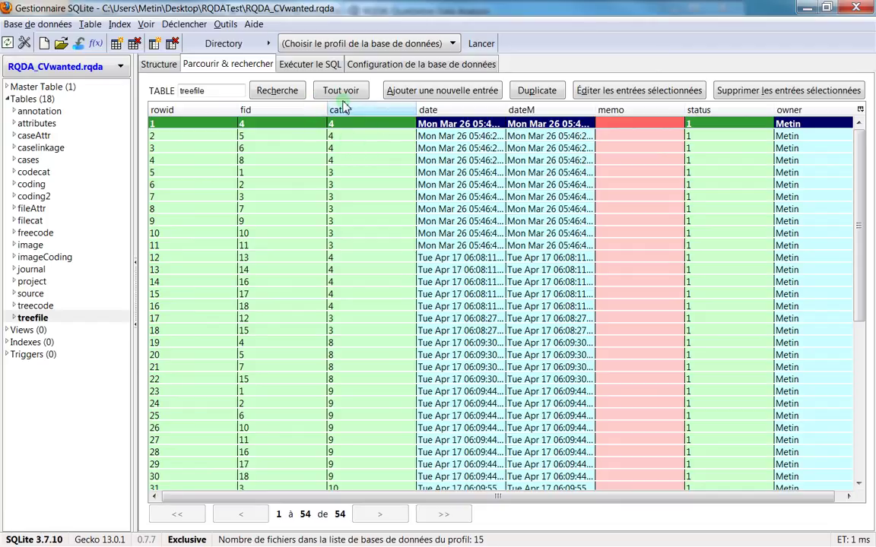
pyautogui.hotkey('alt', 'Tab')
pyautogui.click(389, 211)
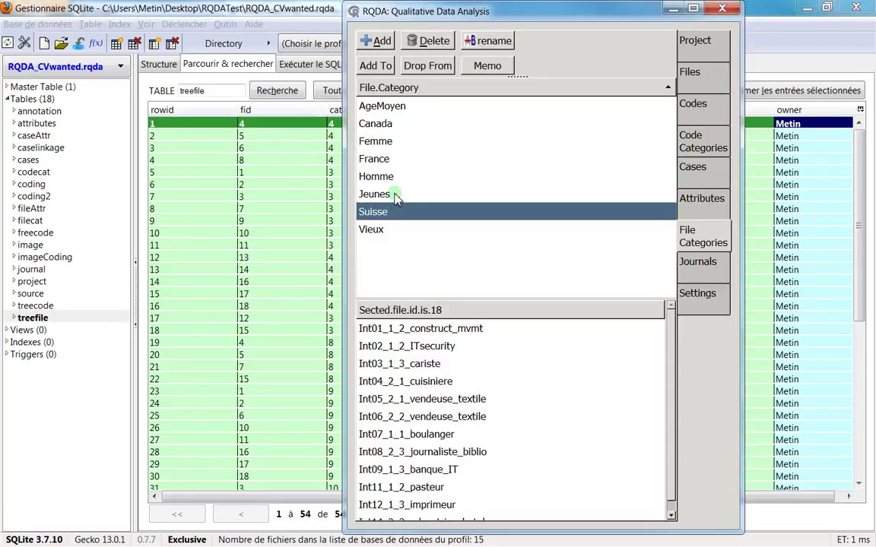
# - View the files of RQDA's Jeunes, France and Femme file categories in turn
pyautogui.click(392, 194)
pyautogui.click(392, 158)
pyautogui.click(391, 141)
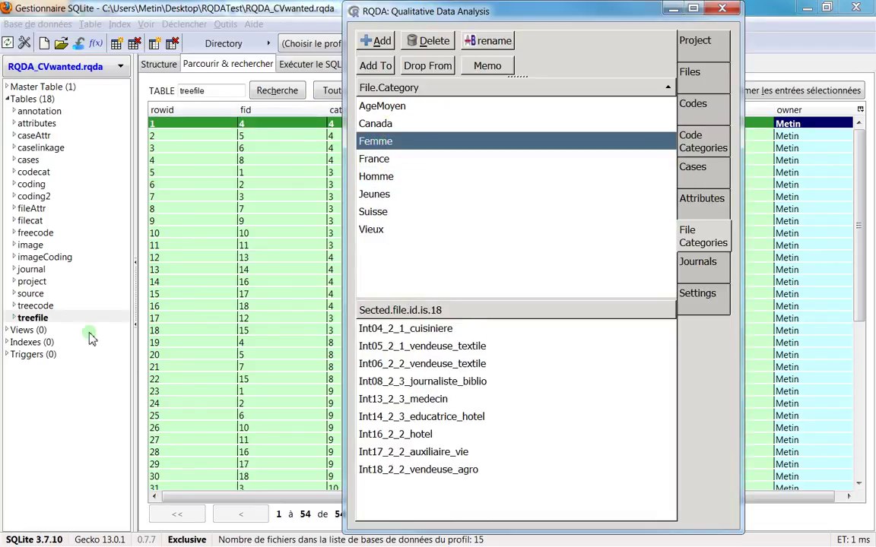
pyautogui.click(40, 281)
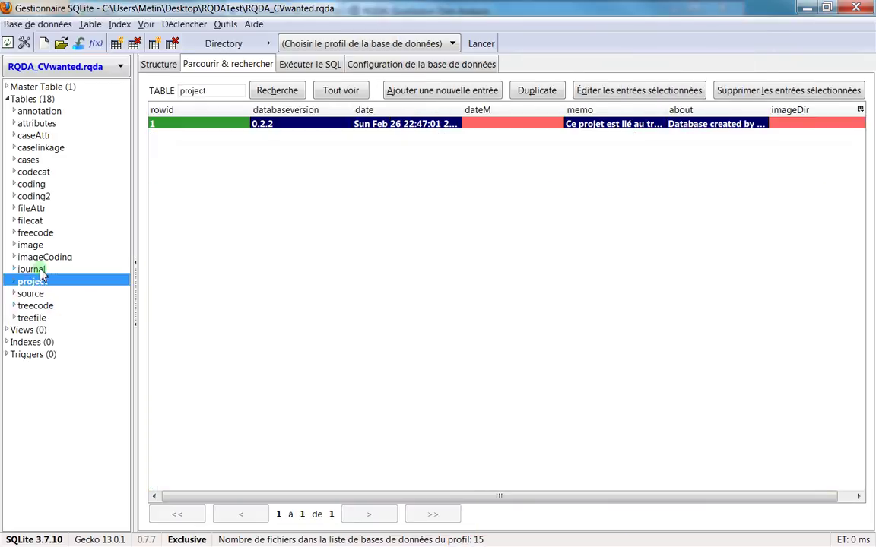
pyautogui.click(34, 269)
pyautogui.hotkey('alt', 'Tab')
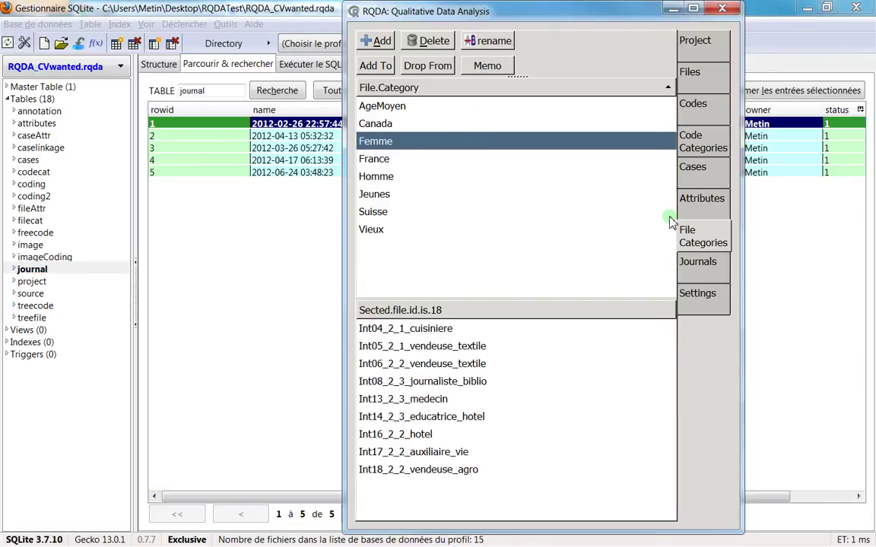
pyautogui.click(718, 262)
pyautogui.click(466, 151)
pyautogui.click(338, 206)
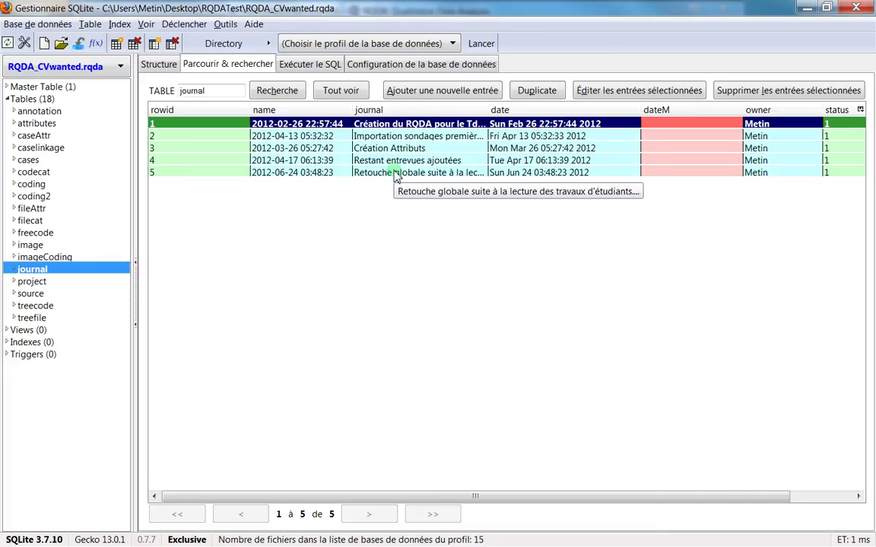
# - Check RQDA's journal list against the journal table again, and minimize RQDA to leave SQLite Manager in view
pyautogui.hotkey('alt', 'Tab')
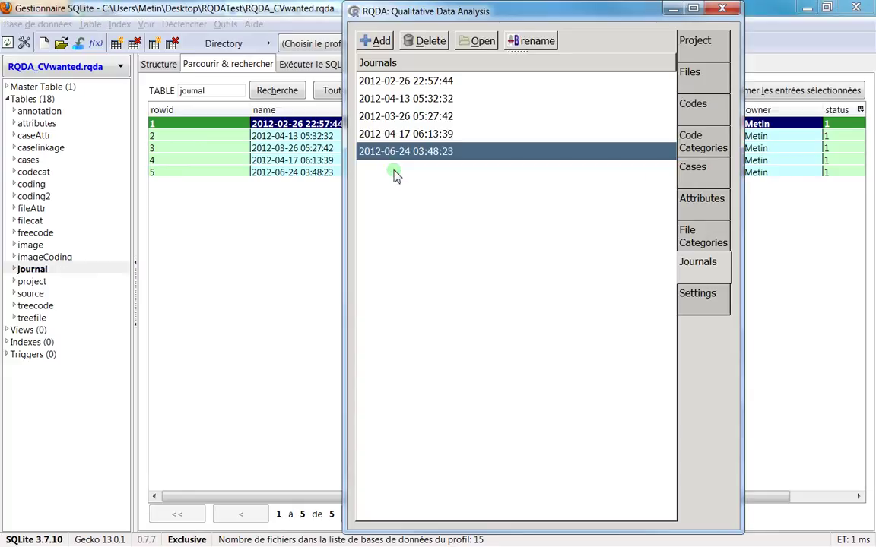
pyautogui.hotkey('alt', 'Tab')
pyautogui.click(202, 199)
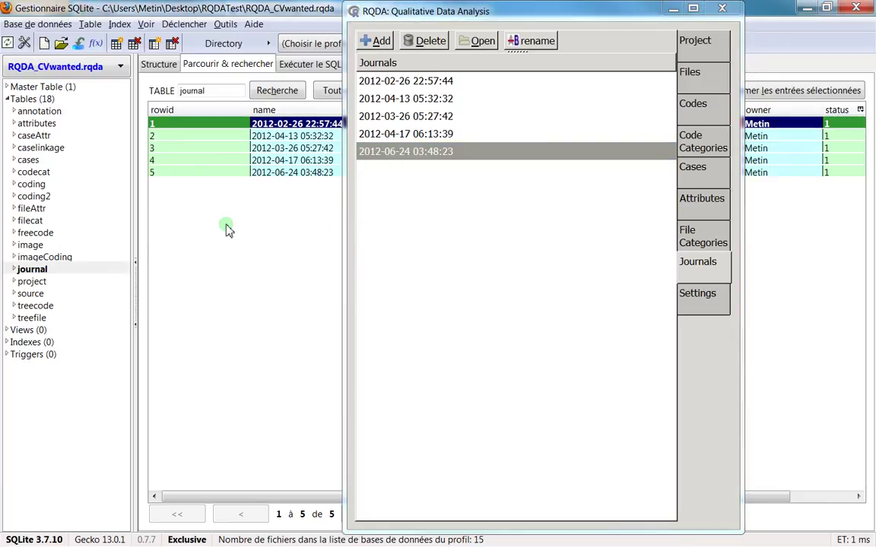
pyautogui.click(673, 9)
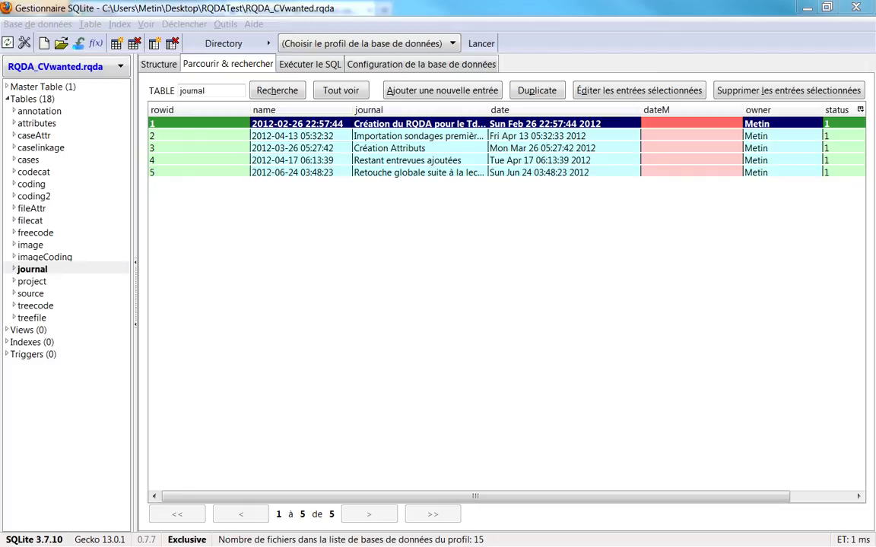
# - Write and execute the SQL query SELECT * FROM coding
pyautogui.click(318, 65)
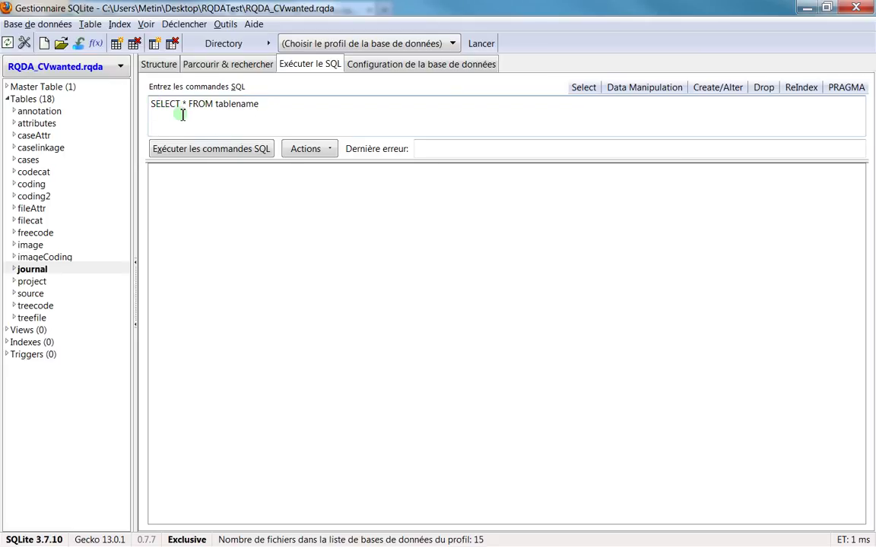
pyautogui.doubleClick(240, 104)
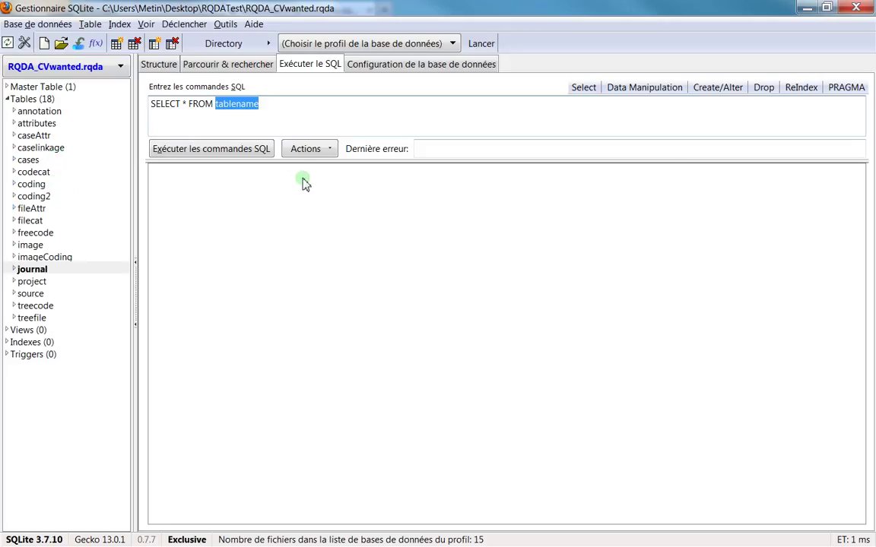
pyautogui.write('CODI')
pyautogui.press('BackSpace')
pyautogui.press('BackSpace')
pyautogui.press('BackSpace')
pyautogui.write('coding')
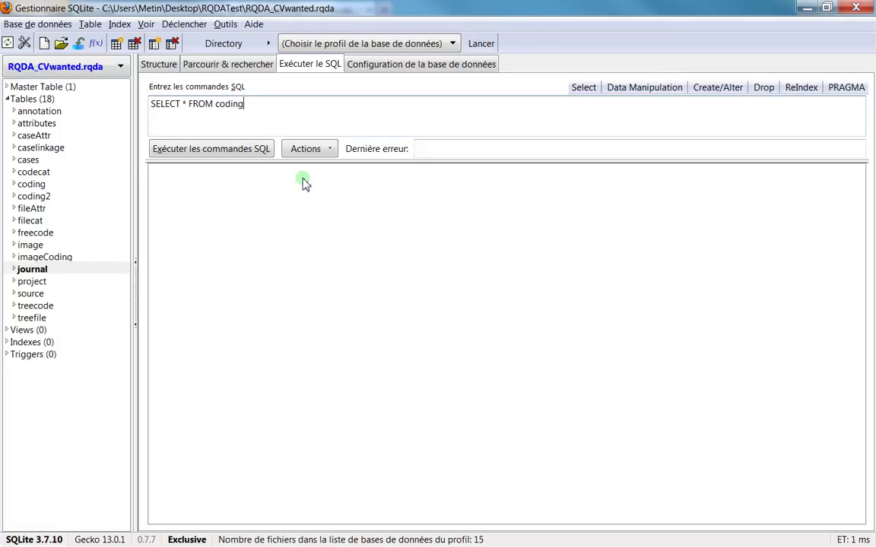
pyautogui.click(205, 152)
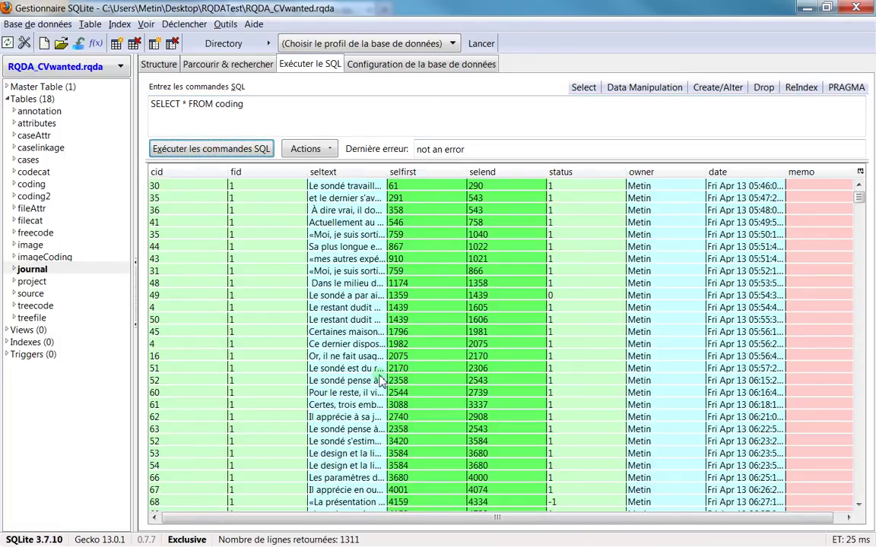
# - Replace the table name in the query with freecode and execute it
pyautogui.click(238, 108)
pyautogui.doubleClick(238, 108)
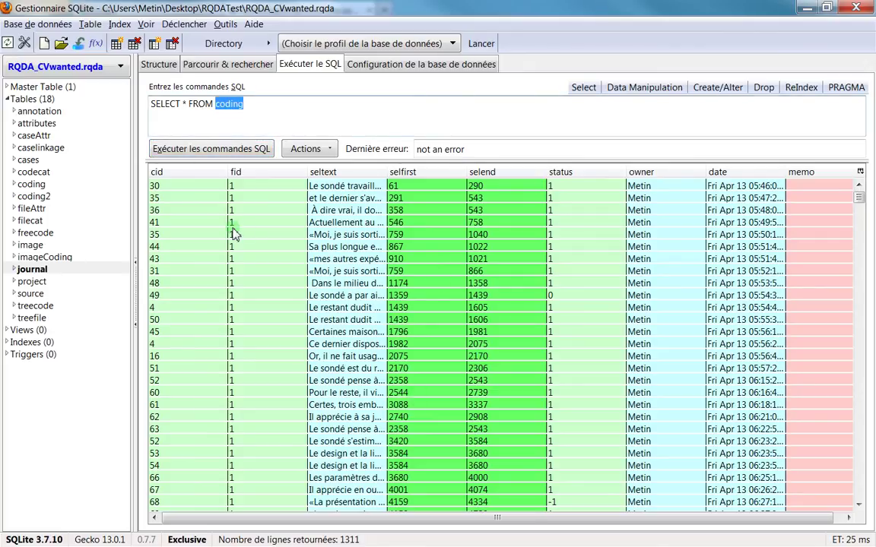
pyautogui.write('freecode')
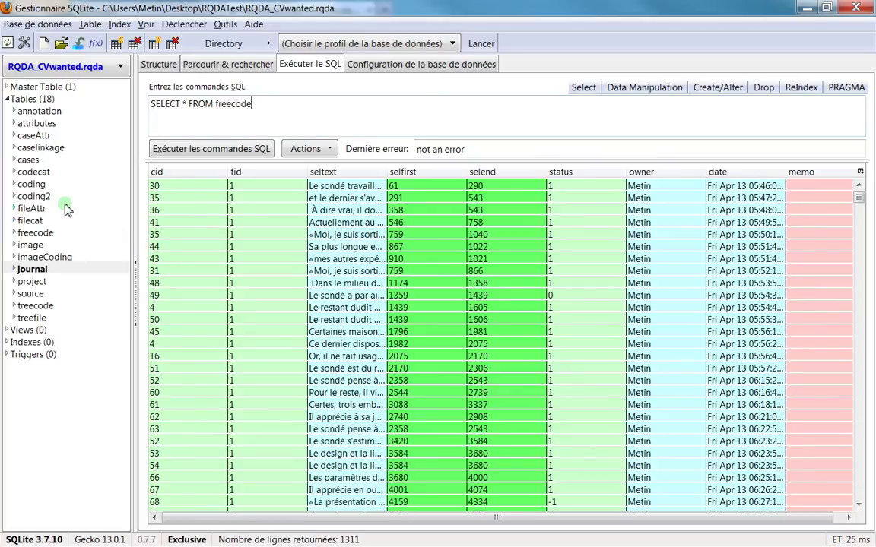
pyautogui.click(167, 152)
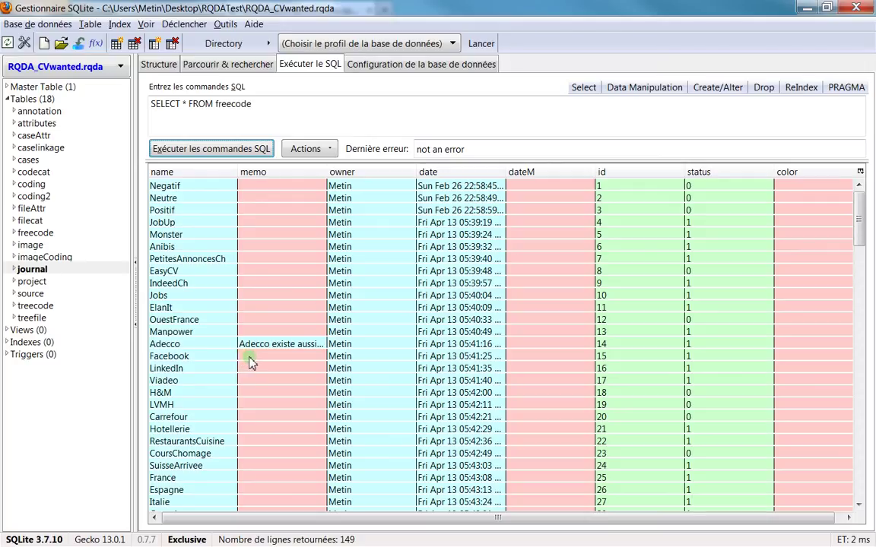
# - Select the freecode table, and execute its query with LIMIT 0,10 and again with LIMIT 0,5
pyautogui.click(42, 232)
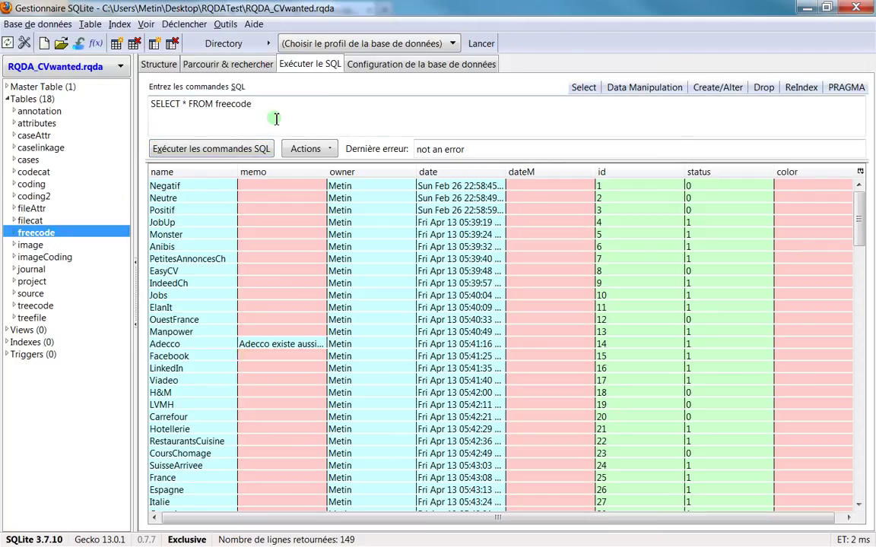
pyautogui.click(216, 64)
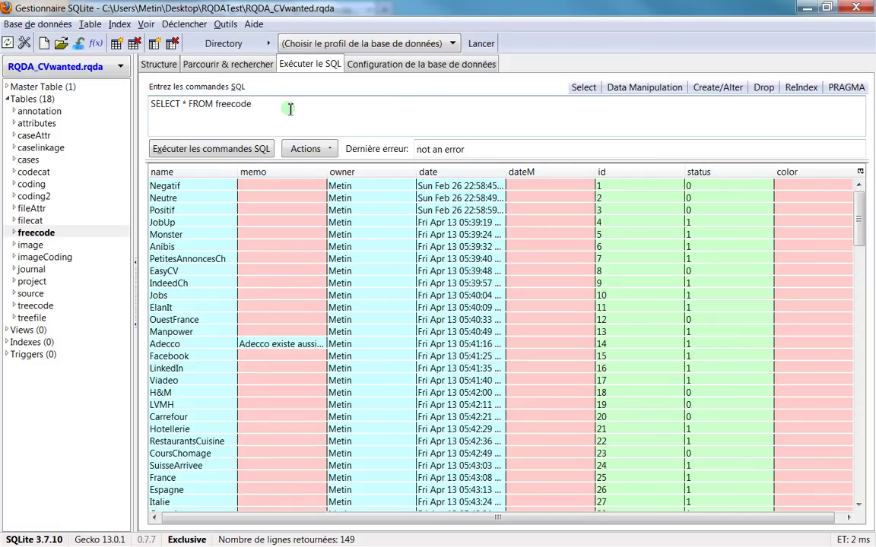
pyautogui.doubleClick(289, 114)
pyautogui.click(249, 105)
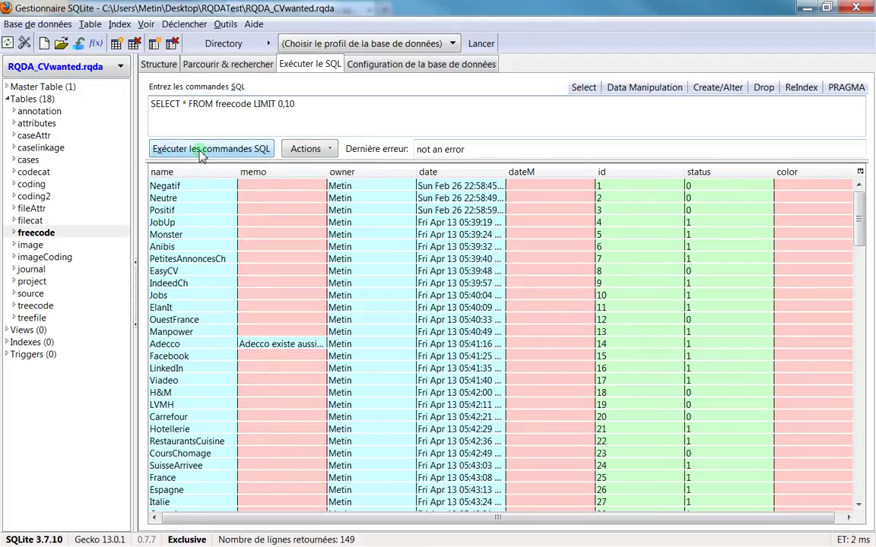
pyautogui.click(202, 151)
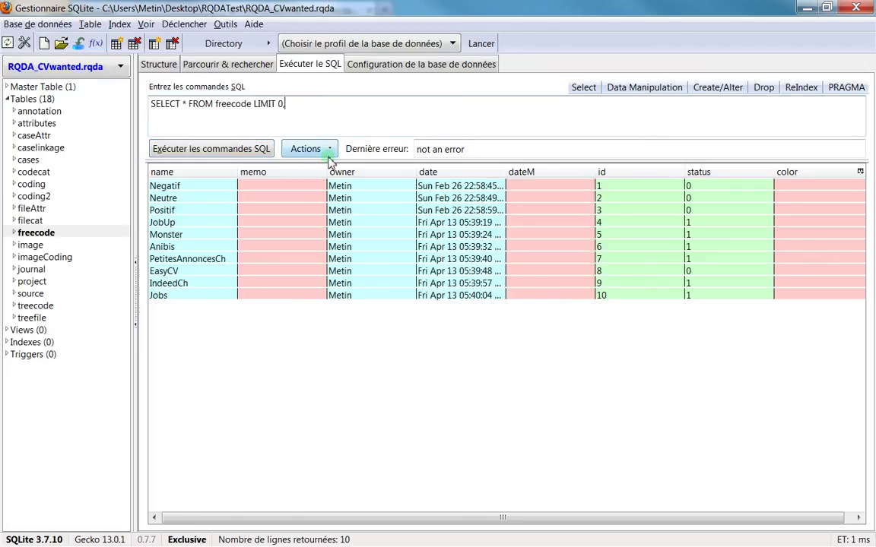
pyautogui.click(254, 151)
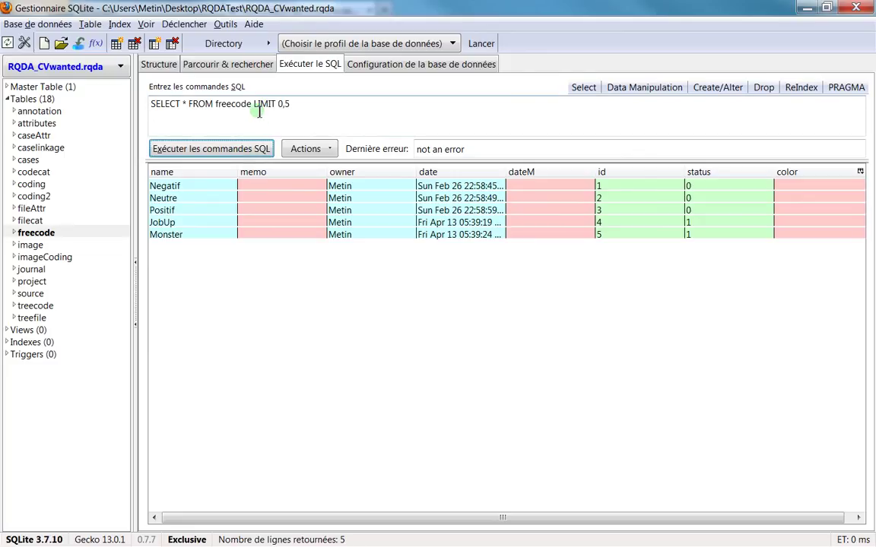
# - Remove the LIMIT clause from the freecode query, execute it, and look through the returned records
pyautogui.moveTo(254, 104); pyautogui.dragTo(291, 104)
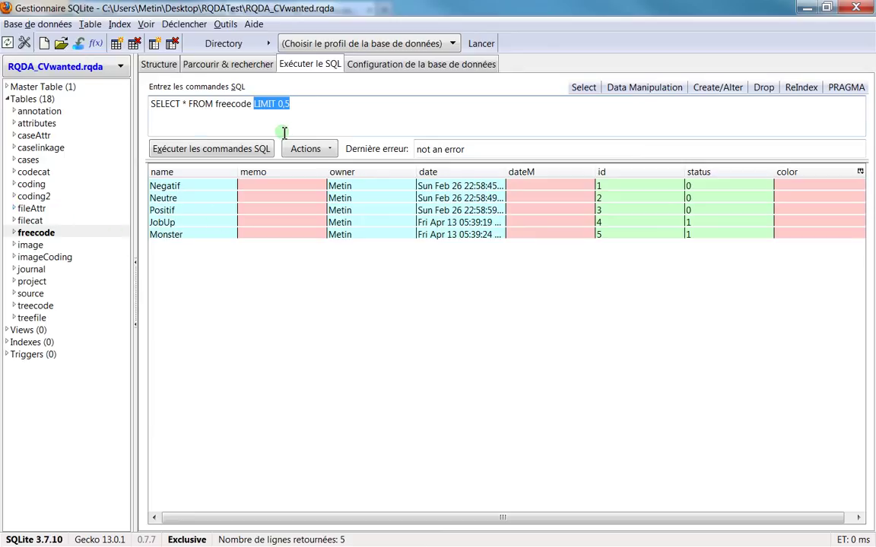
pyautogui.press('Delete')
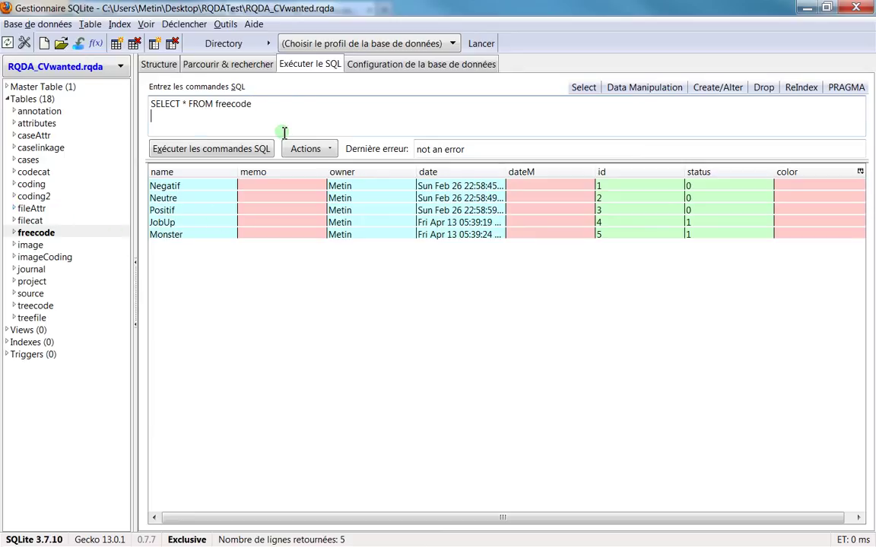
pyautogui.click(263, 147)
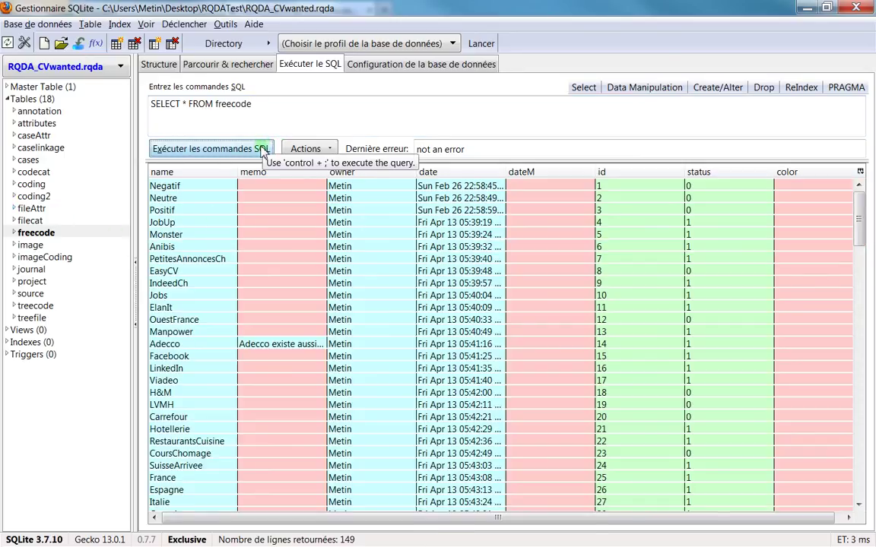
pyautogui.scroll(-4, 528, 340)
pyautogui.scroll(-20, 529, 340)
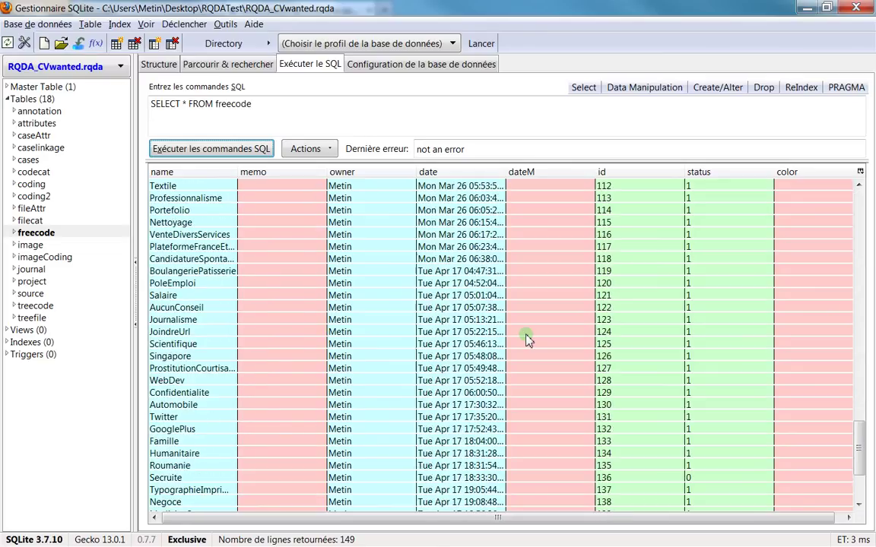
pyautogui.scroll(20, 528, 339)
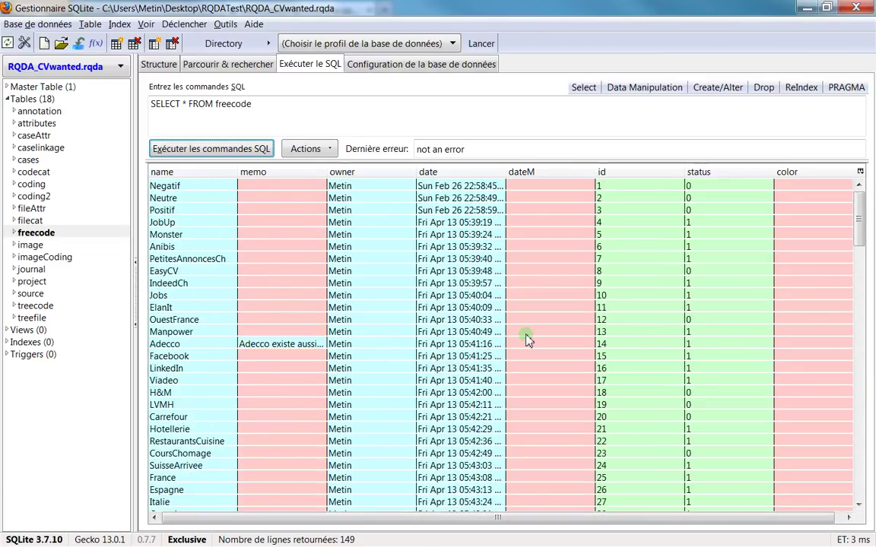
# - Expand the freecode table's columns and browse its records page by page, ending on records 101 to 149
pyautogui.doubleClick(38, 233)
pyautogui.click(195, 65)
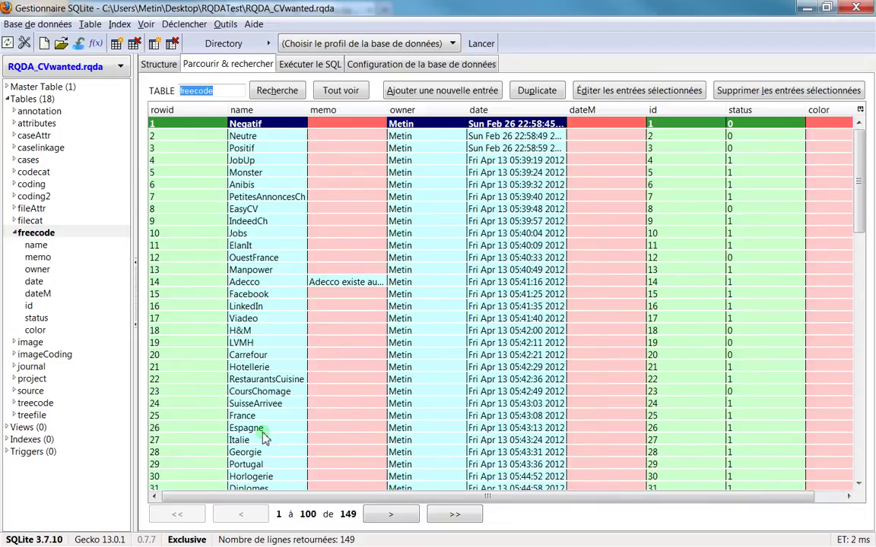
pyautogui.click(400, 515)
pyautogui.click(240, 514)
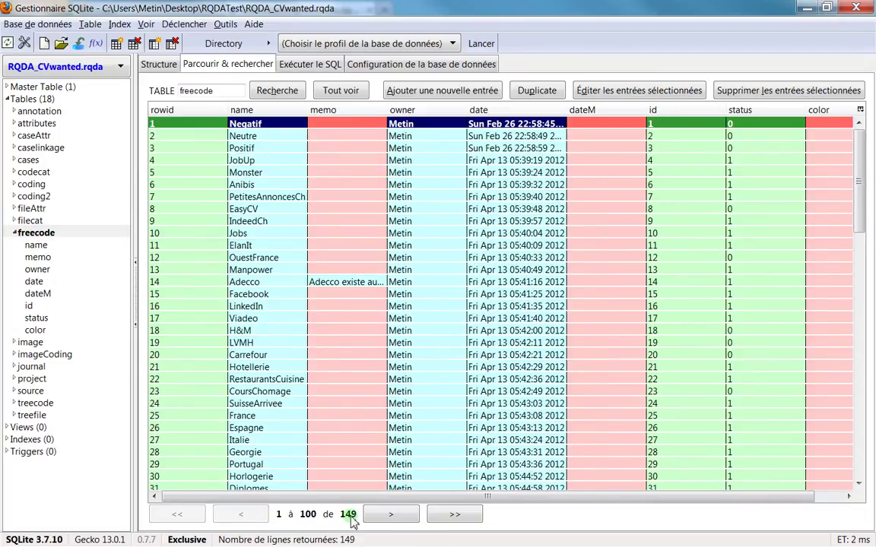
pyautogui.click(401, 515)
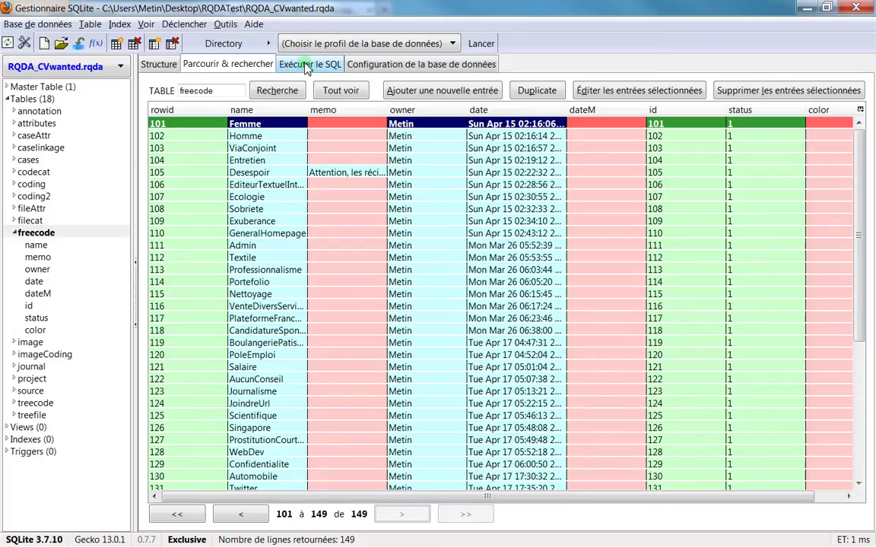
# - Execute SELECT * FROM freecode again and review the full result list through id 149
pyautogui.click(280, 63)
pyautogui.click(192, 149)
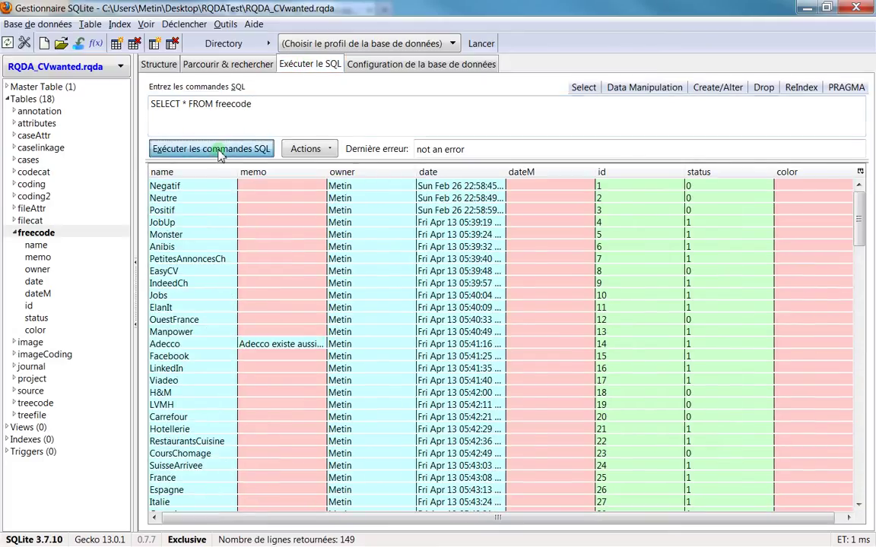
pyautogui.scroll(-12, 462, 323)
pyautogui.scroll(-20, 462, 323)
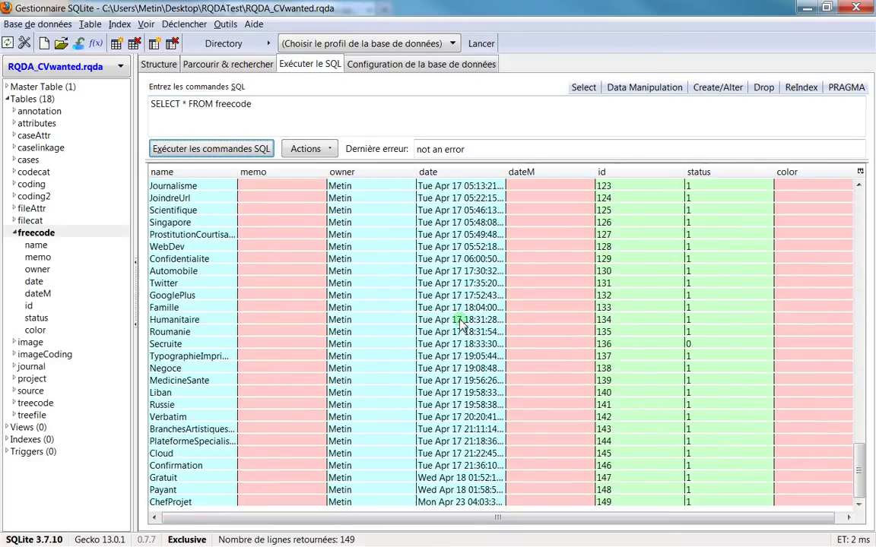
pyautogui.scroll(20, 462, 323)
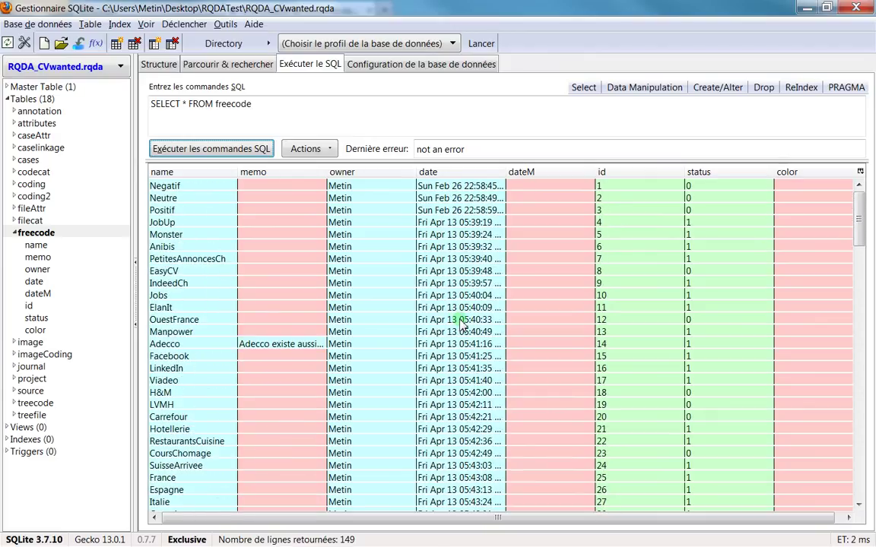
# - Return to the freecode query results and sort them by status in ascending order
pyautogui.click(299, 105)
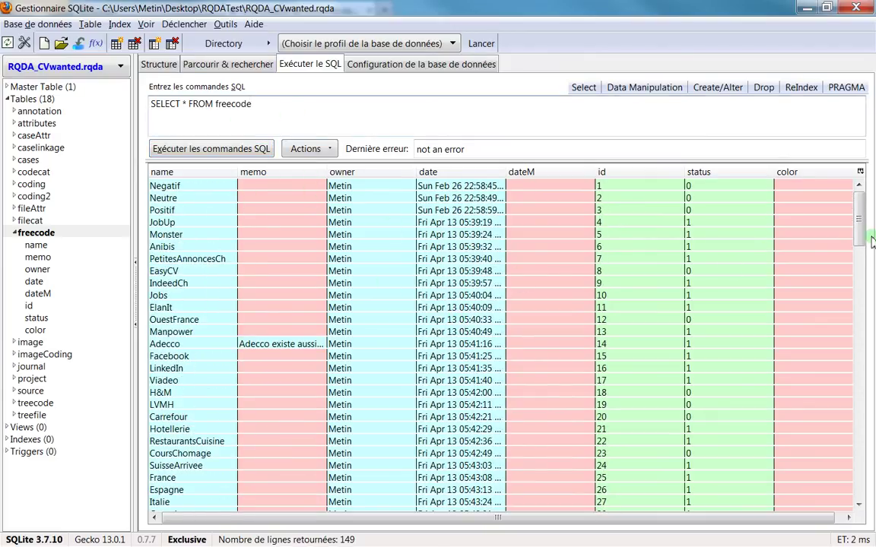
pyautogui.click(228, 65)
pyautogui.click(304, 65)
pyautogui.click(262, 113)
pyautogui.press('BackSpace')
pyautogui.press('Return')
pyautogui.click(700, 174)
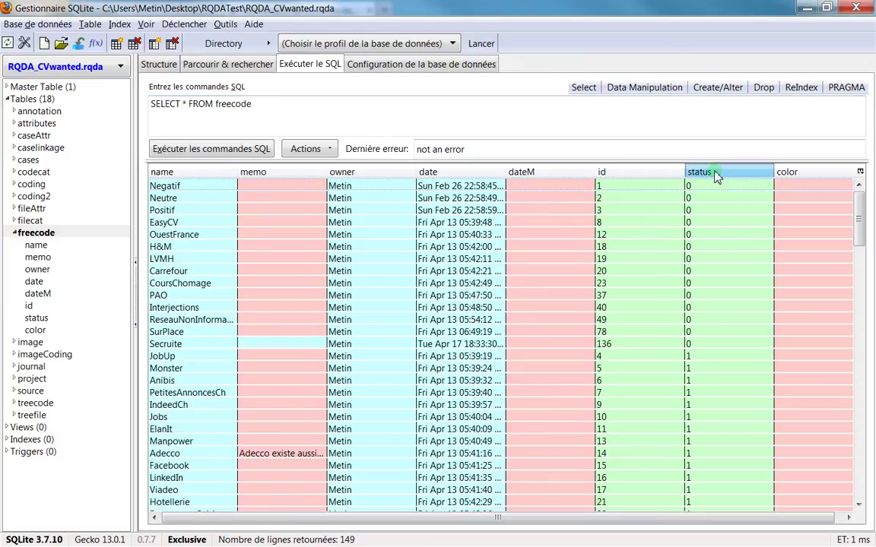
pyautogui.click(700, 174)
pyautogui.click(700, 174)
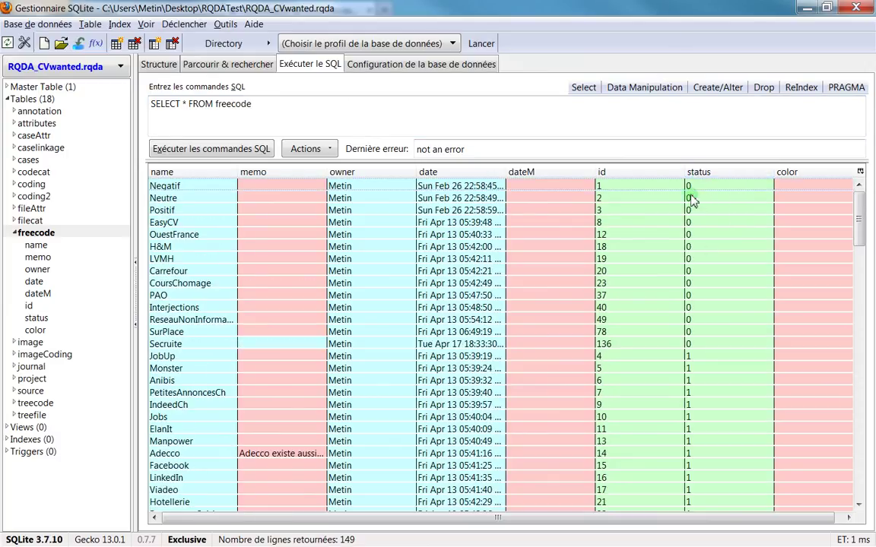
# - Add the condition WHERE status 1 to the freecode query and try to execute it
pyautogui.click(519, 108)
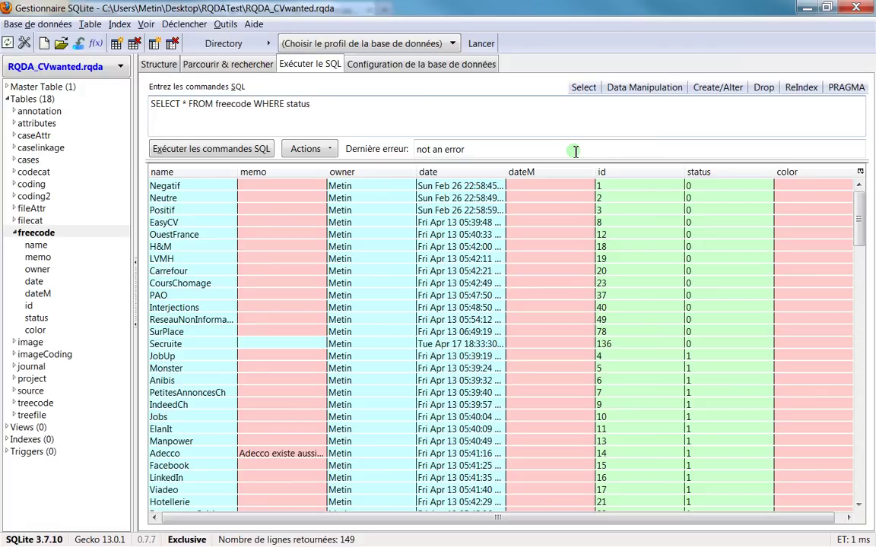
pyautogui.click(200, 150)
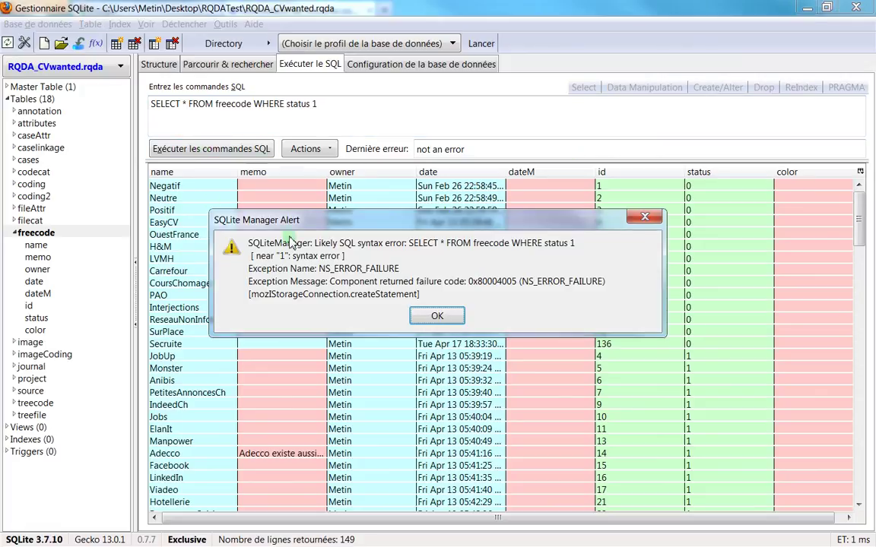
pyautogui.click(447, 317)
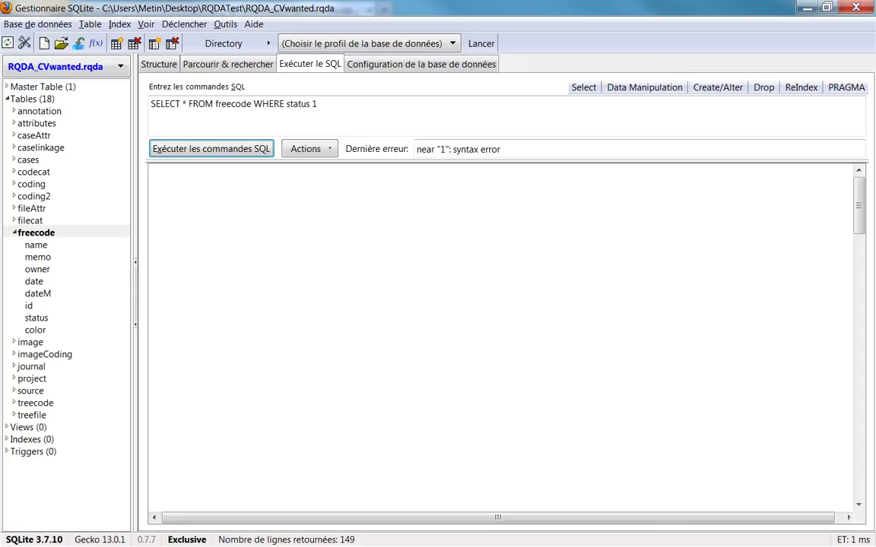
# - Correct the condition to WHERE status LIKE 1, execute the freecode query, and look through the returned records
pyautogui.click(310, 104)
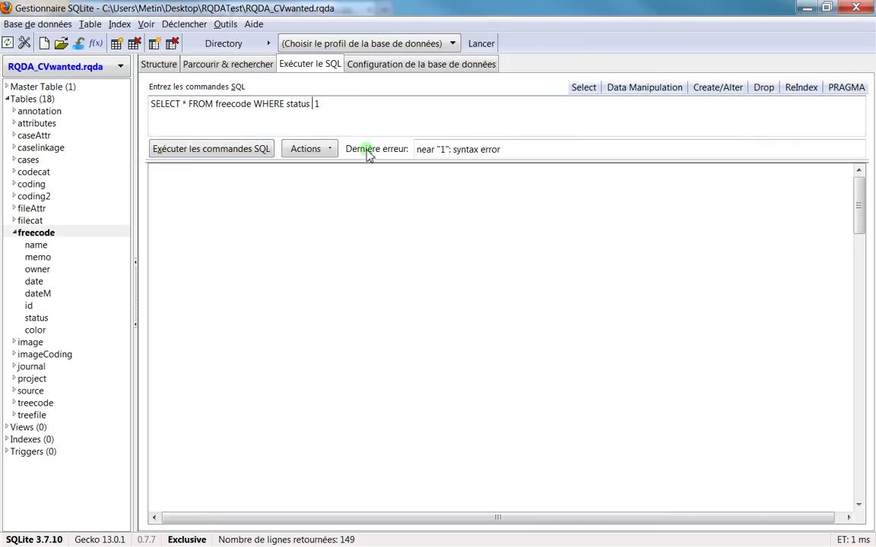
pyautogui.write('LIKE')
pyautogui.click(196, 149)
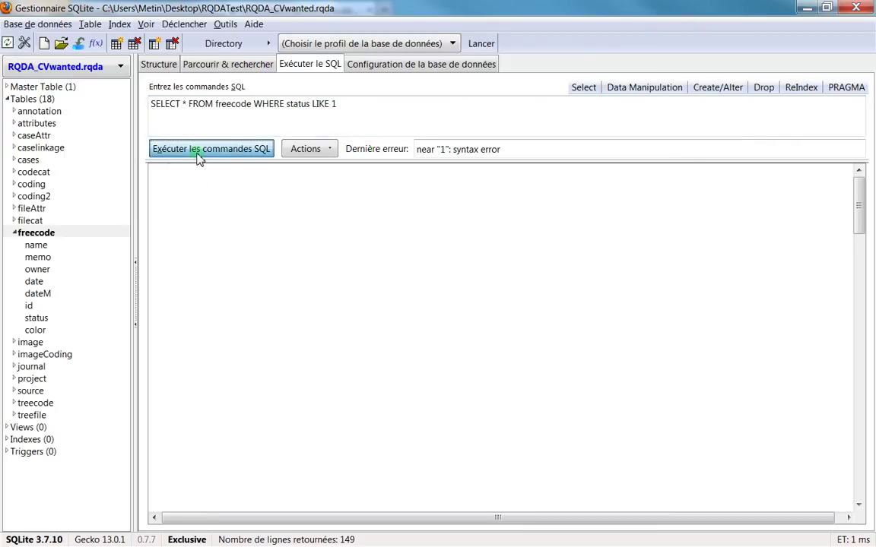
pyautogui.click(617, 260)
pyautogui.scroll(-20, 617, 263)
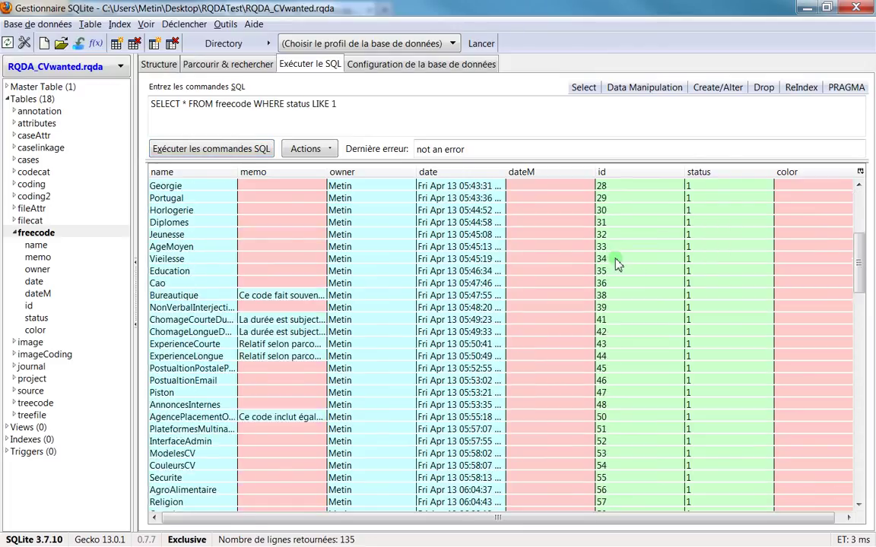
pyautogui.scroll(-3, 617, 263)
pyautogui.scroll(20, 616, 264)
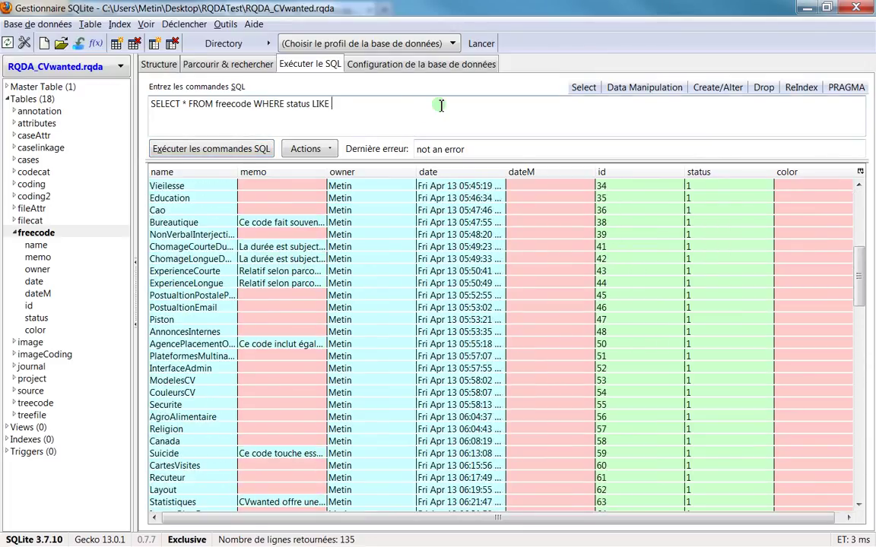
# - Change the freecode query's condition to WHERE status LIKE 0 and execute it
pyautogui.click(217, 151)
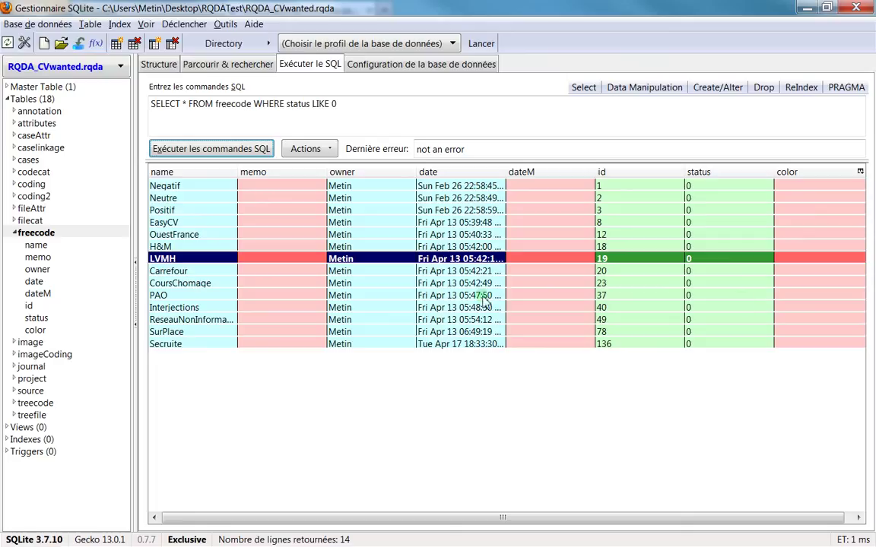
pyautogui.click(308, 114)
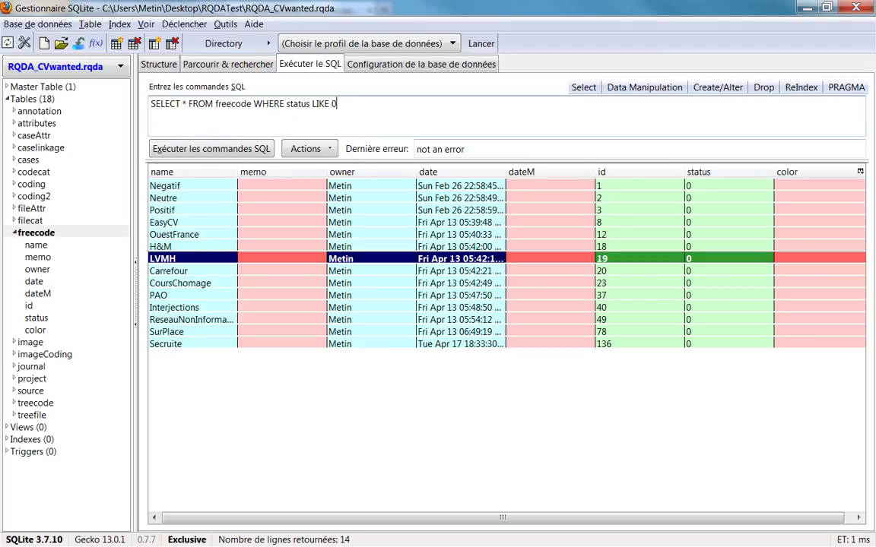
# - Switch to RStudio, widen the help area, and look up RQDA's database documentation in the package help index
pyautogui.hotkey('alt', 'Tab')
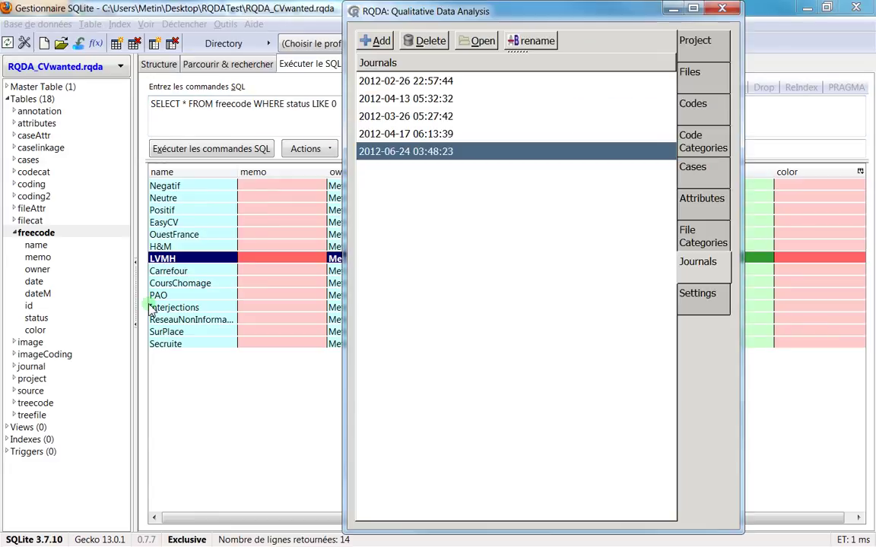
pyautogui.click(672, 11)
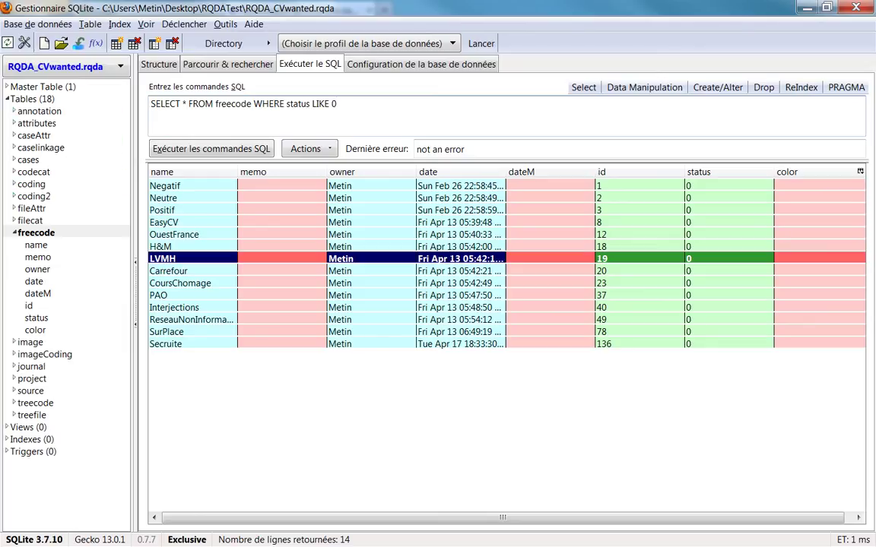
pyautogui.hotkey('alt', 'Tab')
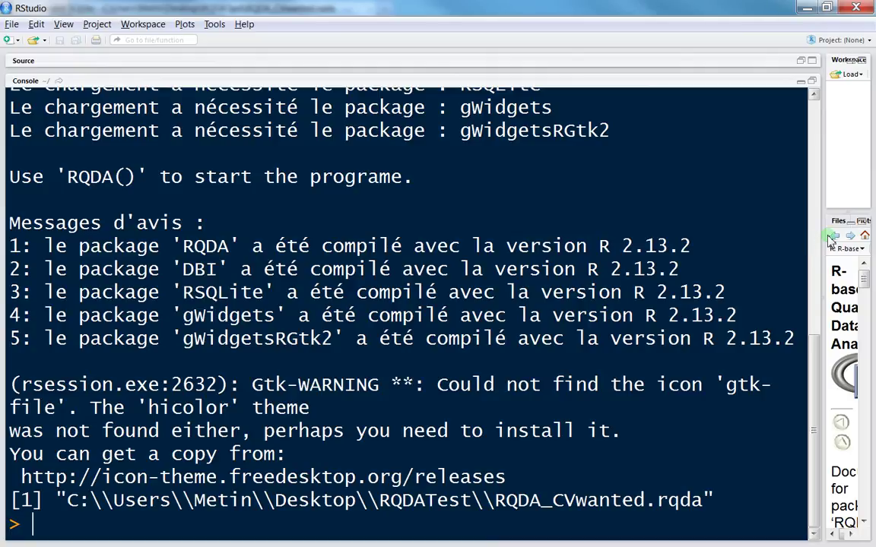
pyautogui.moveTo(826, 248); pyautogui.dragTo(589, 248)
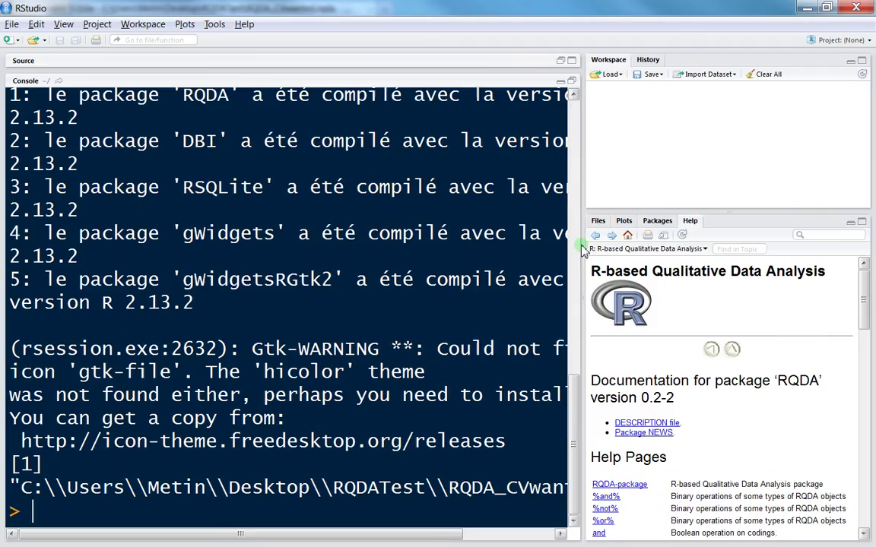
pyautogui.scroll(-10, 629, 420)
pyautogui.scroll(-8, 631, 426)
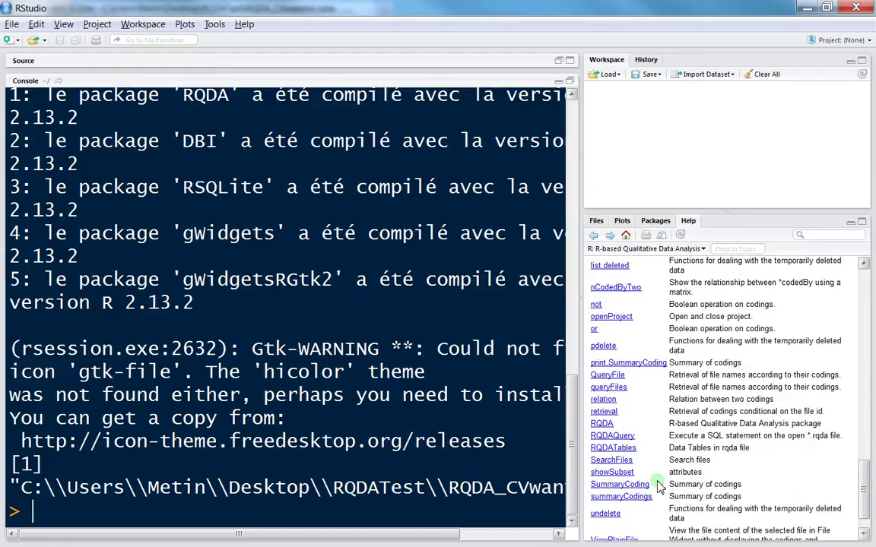
pyautogui.click(612, 441)
pyautogui.scroll(-5, 674, 416)
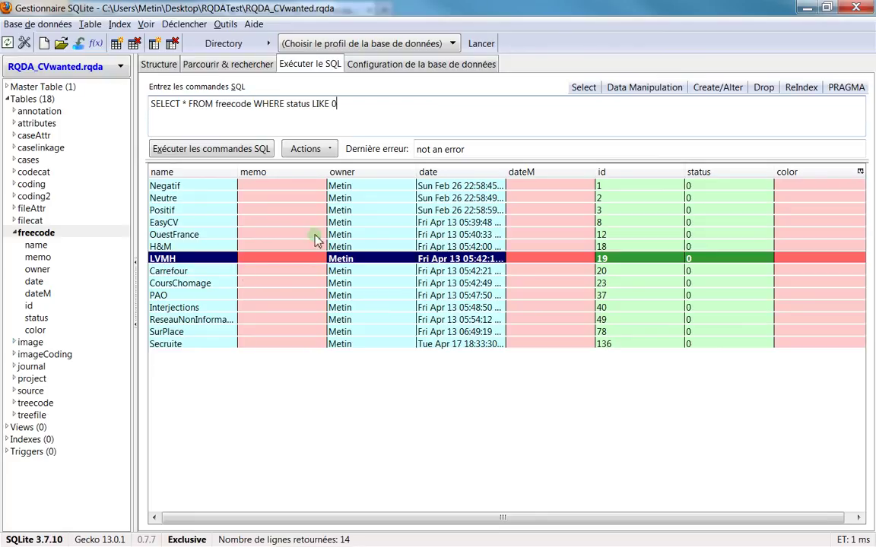
# - Return to SQLite Manager and inspect the status 0 freecode records, including H&M, Negatif, SurPlace and Secruite
pyautogui.click(412, 245)
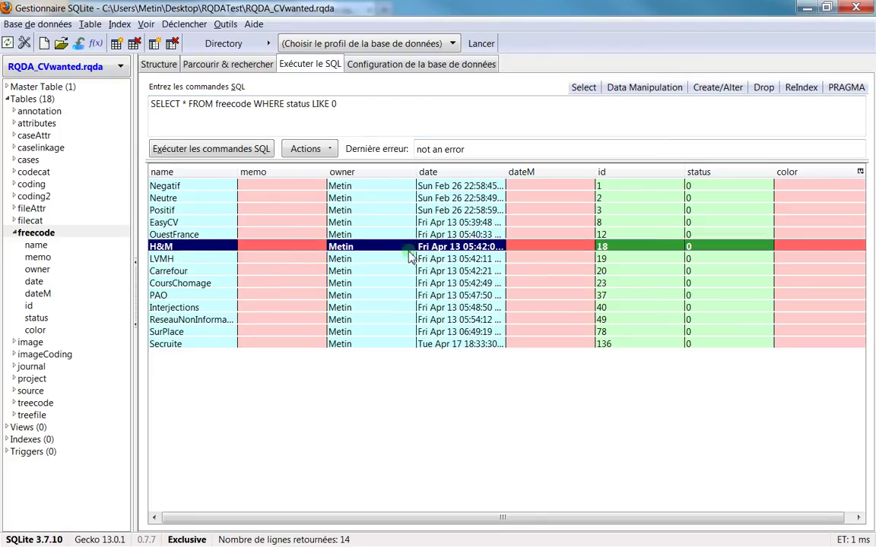
pyautogui.click(524, 307)
pyautogui.click(524, 332)
pyautogui.click(523, 345)
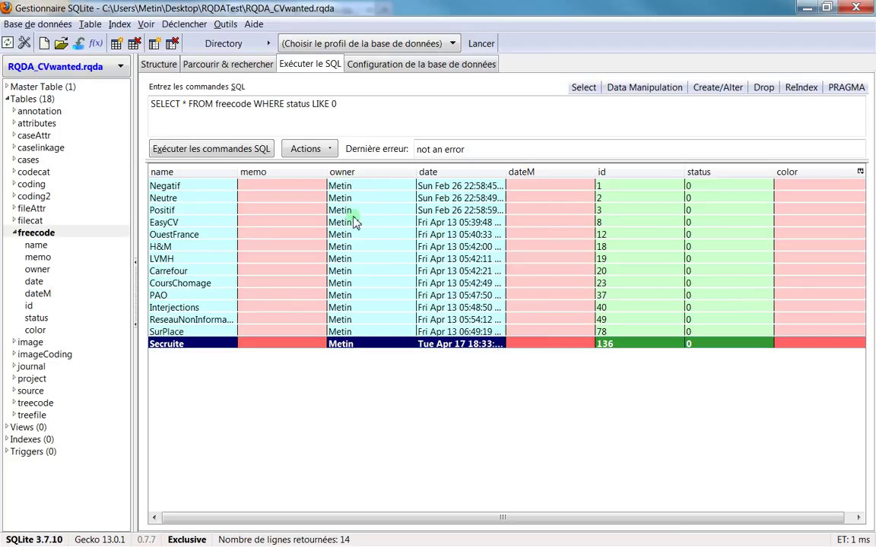
pyautogui.click(305, 184)
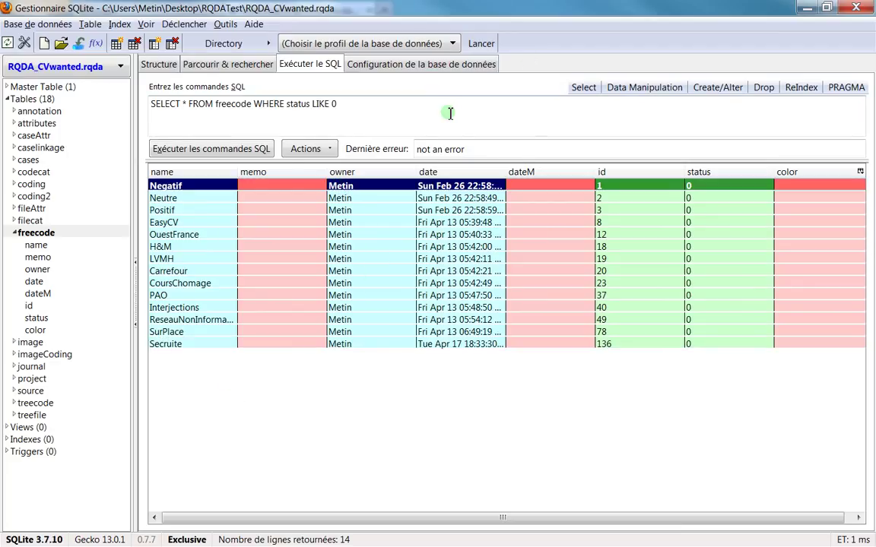
pyautogui.click(266, 345)
pyautogui.click(268, 333)
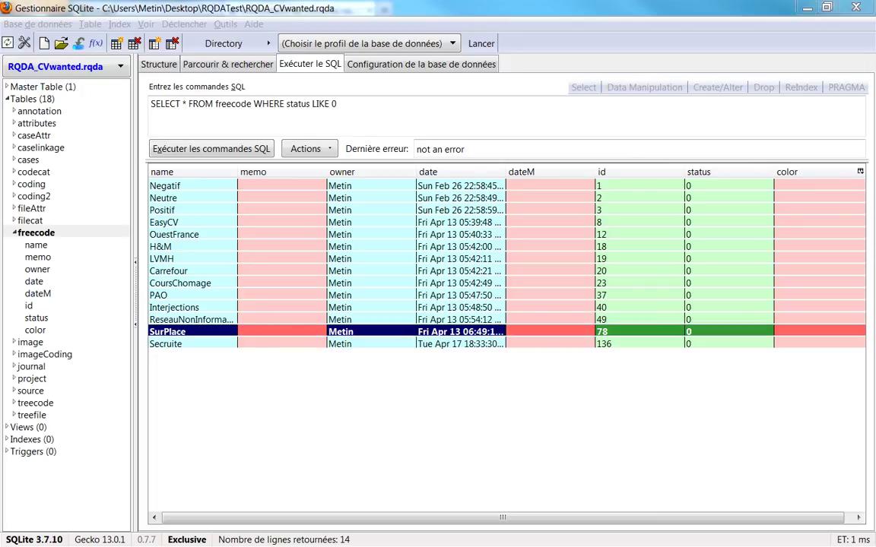
# - Remove the WHERE condition from the freecode query and execute SELECT * FROM freecode
pyautogui.click(352, 108)
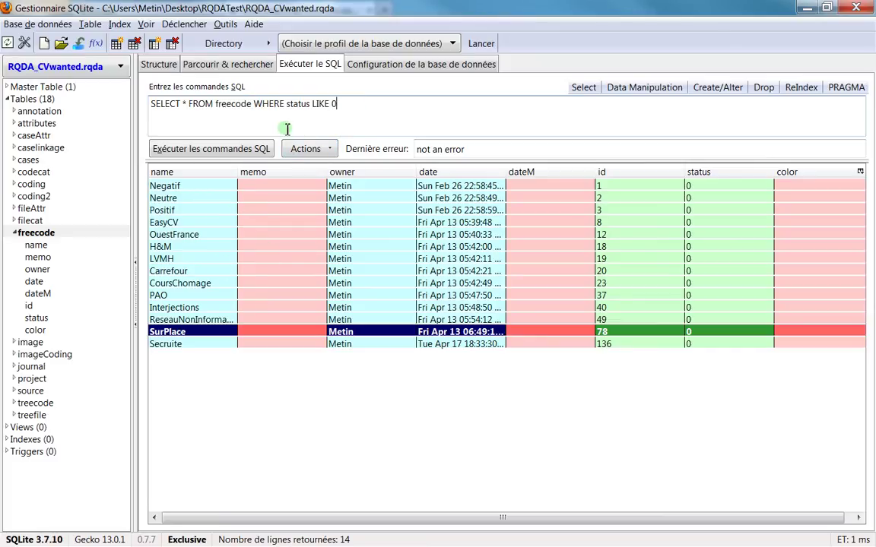
pyautogui.moveTo(252, 104); pyautogui.dragTo(434, 112)
pyautogui.press('BackSpace')
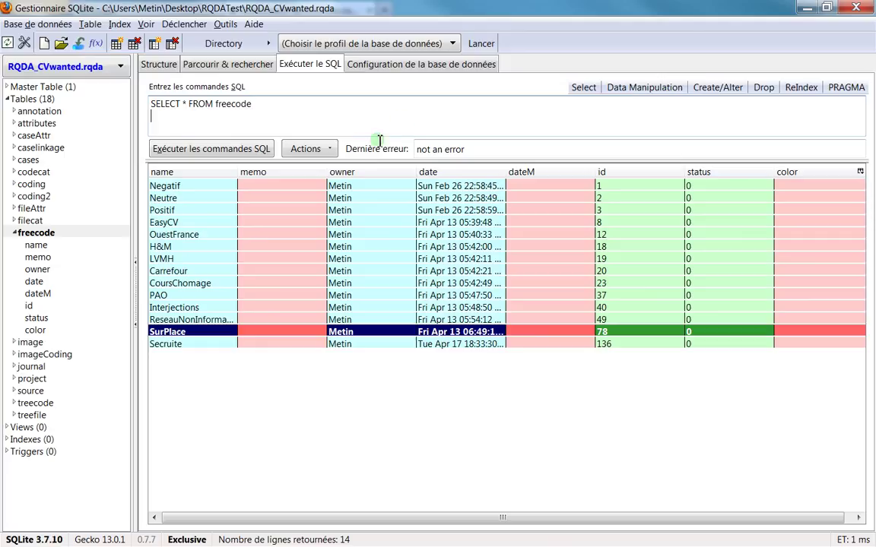
pyautogui.click(237, 150)
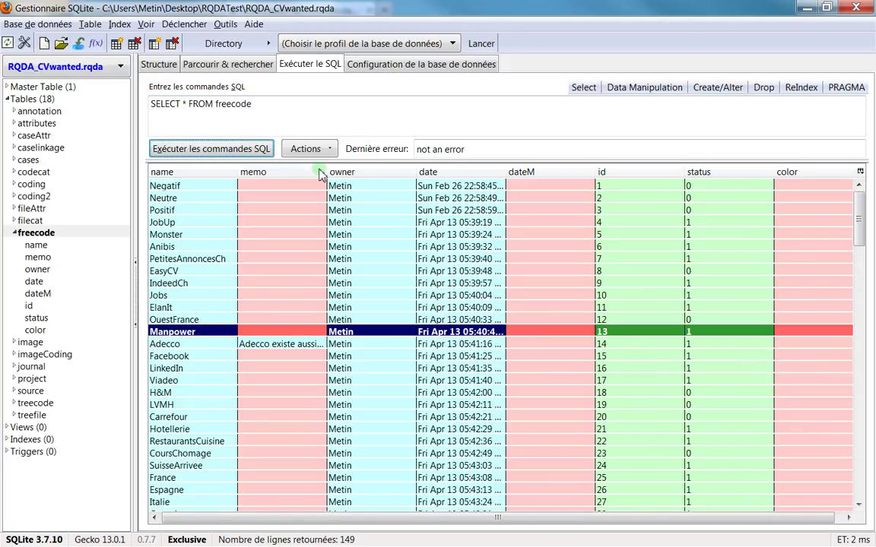
# - Query the coding table with SELECT * FROM coding and widen the seltext column of the results
pyautogui.doubleClick(240, 103)
pyautogui.write('coding')
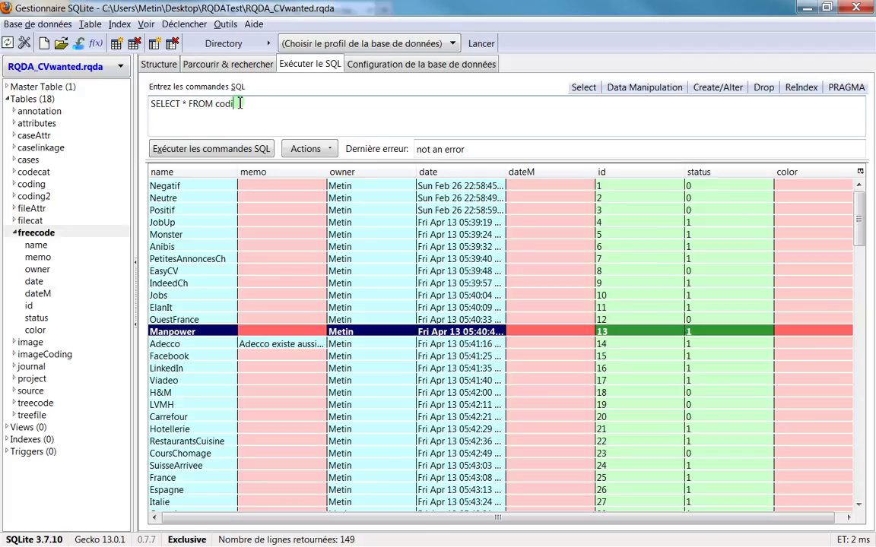
pyautogui.press('Return')
pyautogui.click(218, 148)
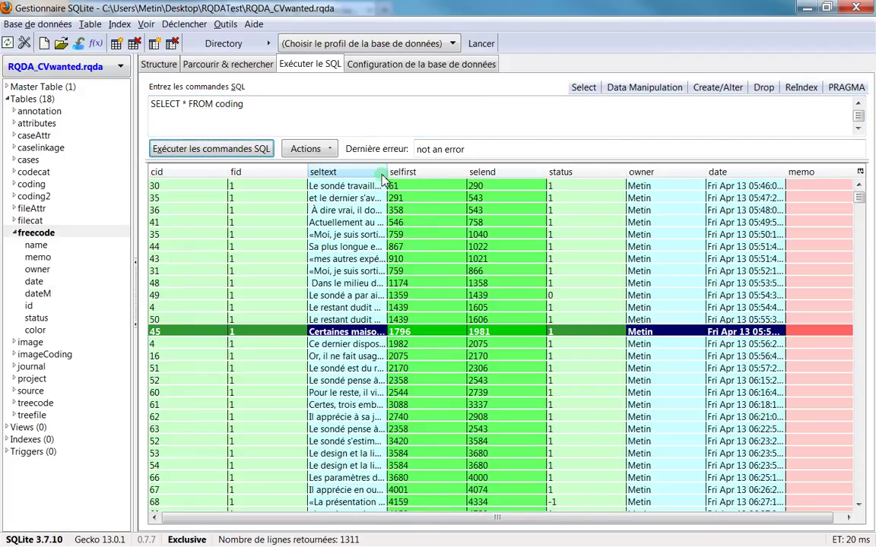
pyautogui.moveTo(386, 175); pyautogui.dragTo(521, 186)
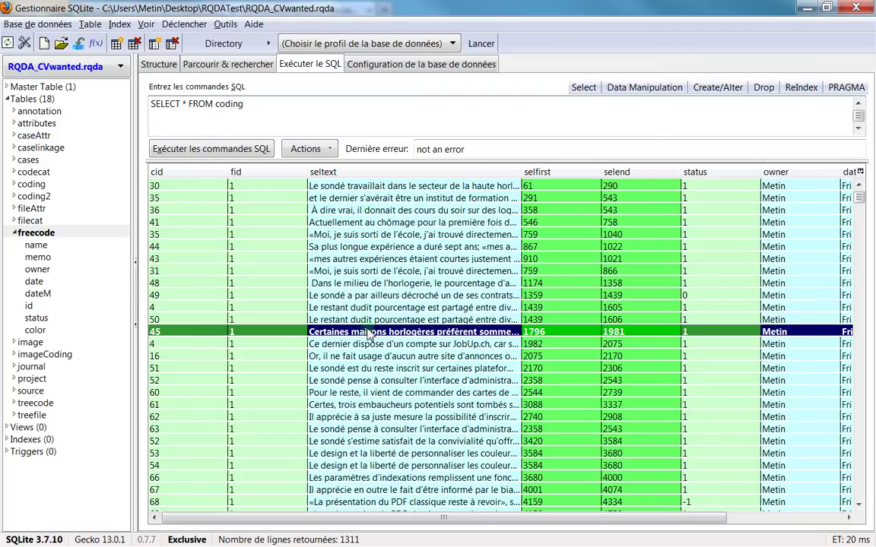
# - Add ORDER BY LENGTH(seltext) DESC to the coding query and execute it
pyautogui.click(272, 105)
pyautogui.write('ORDER BY')
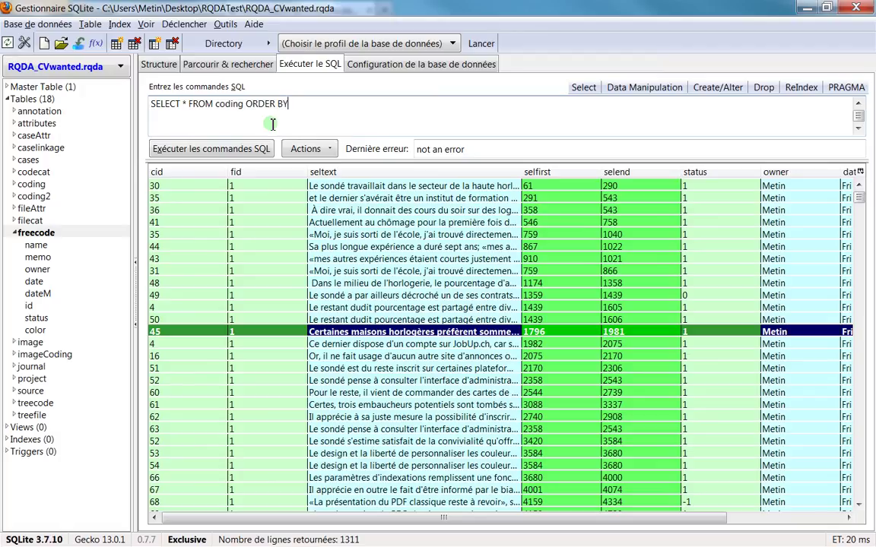
pyautogui.write(' LENGTH(seltext) DESC')
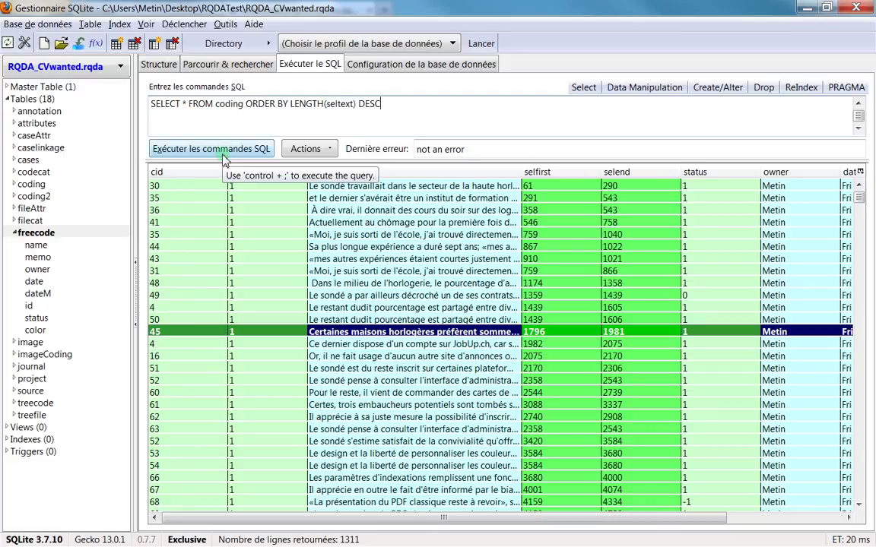
pyautogui.click(171, 140)
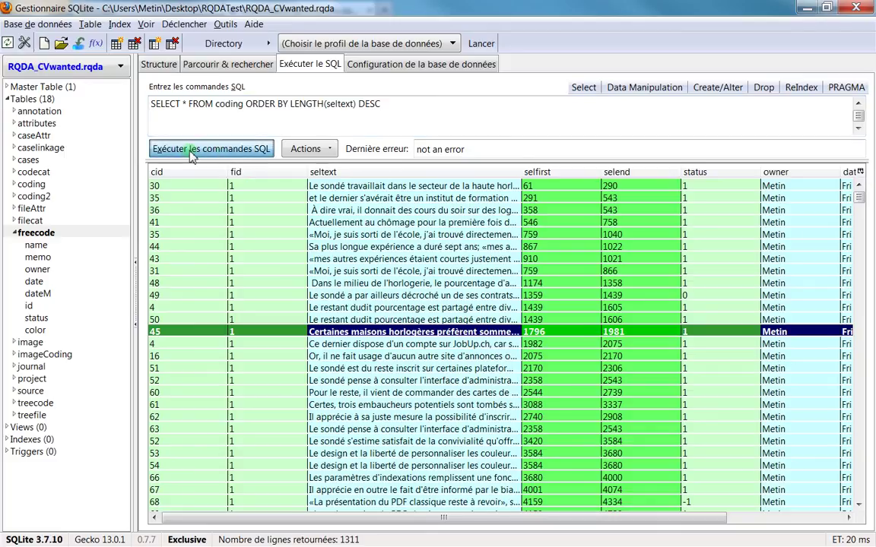
# - Widen the seltext column and compare the longest and shortest coded passages at both ends of the results
pyautogui.moveTo(386, 172); pyautogui.dragTo(641, 174)
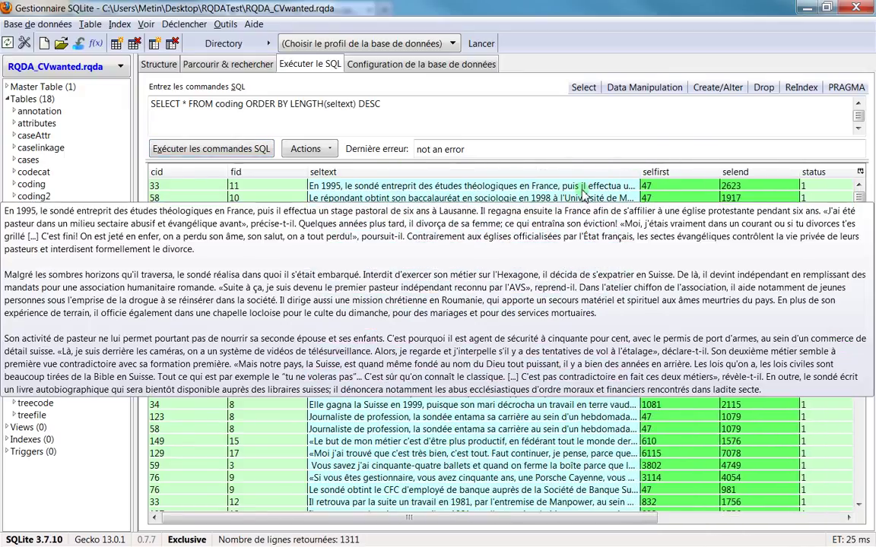
pyautogui.moveTo(857, 197); pyautogui.dragTo(857, 494)
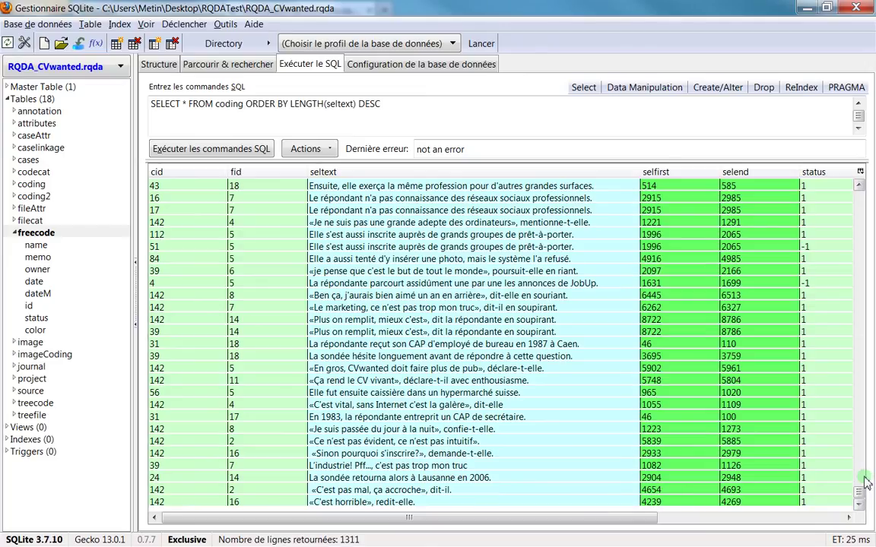
pyautogui.moveTo(859, 493); pyautogui.dragTo(854, 170)
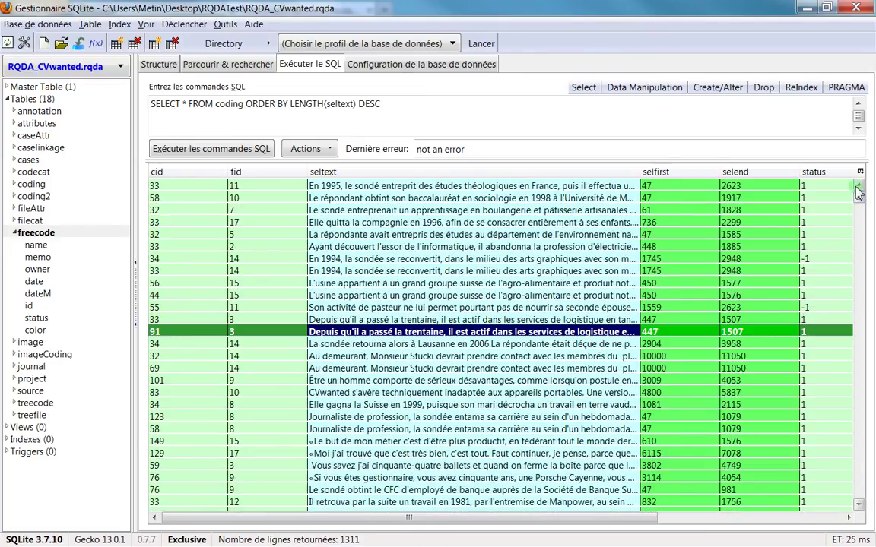
# - Change the coding query's sort order to ASC, execute it, and look through the returned passages
pyautogui.click(414, 111)
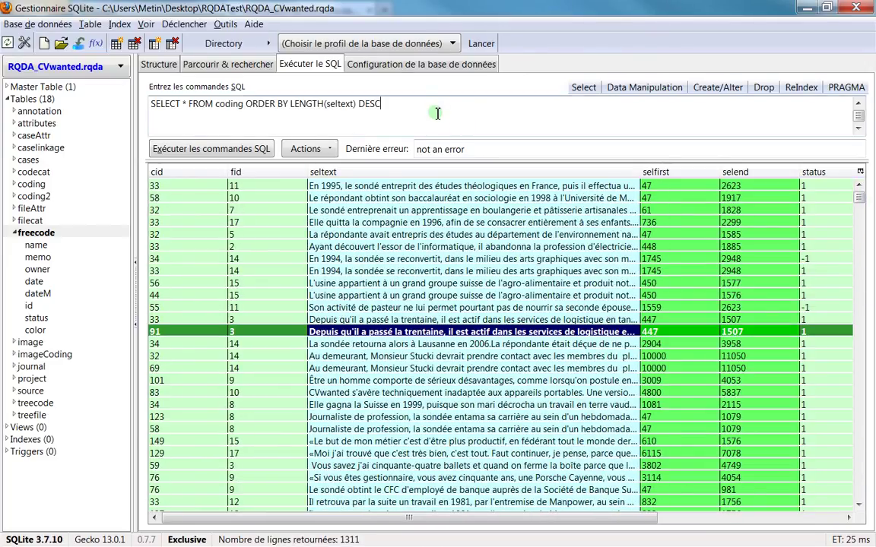
pyautogui.doubleClick(380, 104)
pyautogui.write('ASC')
pyautogui.click(232, 151)
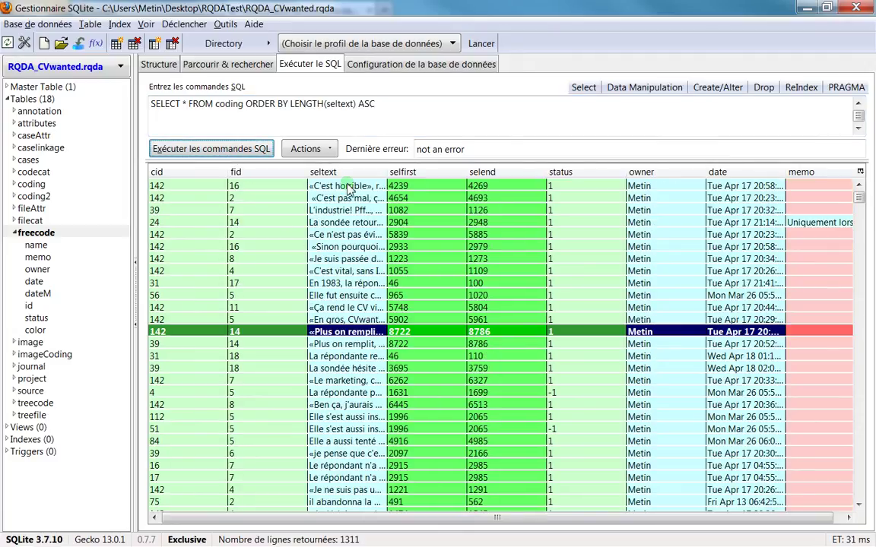
pyautogui.moveTo(859, 199); pyautogui.dragTo(405, 465)
pyautogui.scroll(-5, 285, 426)
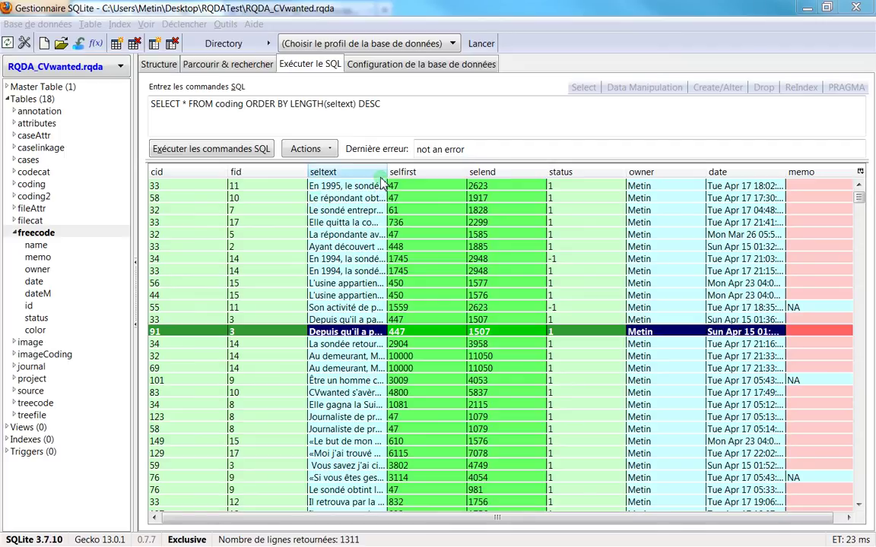
# - Execute the coding query ordered by LENGTH(seltext) DESC again and widen the seltext column
pyautogui.moveTo(387, 172); pyautogui.dragTo(522, 172)
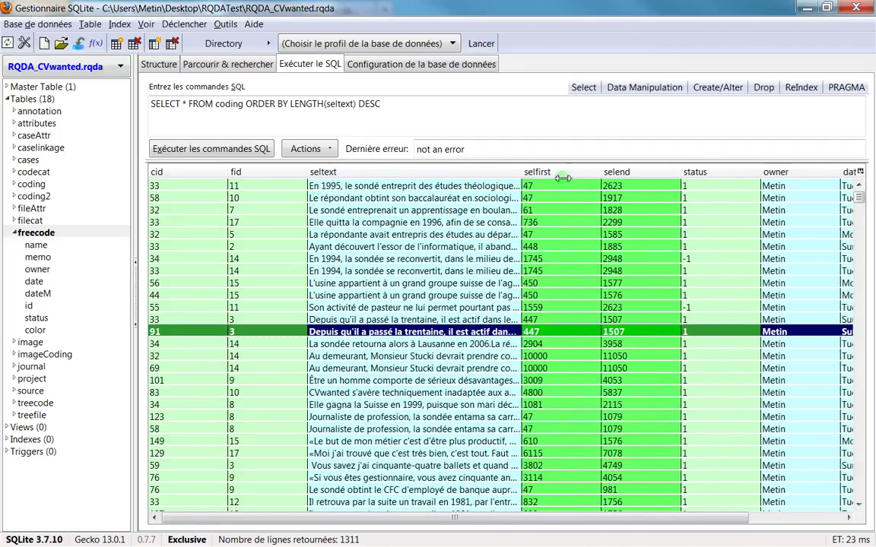
# - Narrow the seltext column and examine the status values of the coding records in the results
pyautogui.click(368, 106)
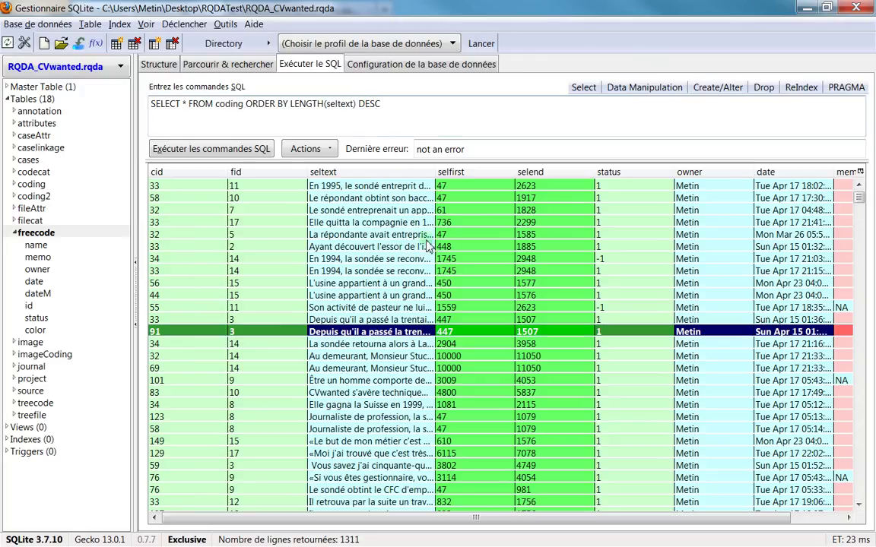
pyautogui.click(610, 201)
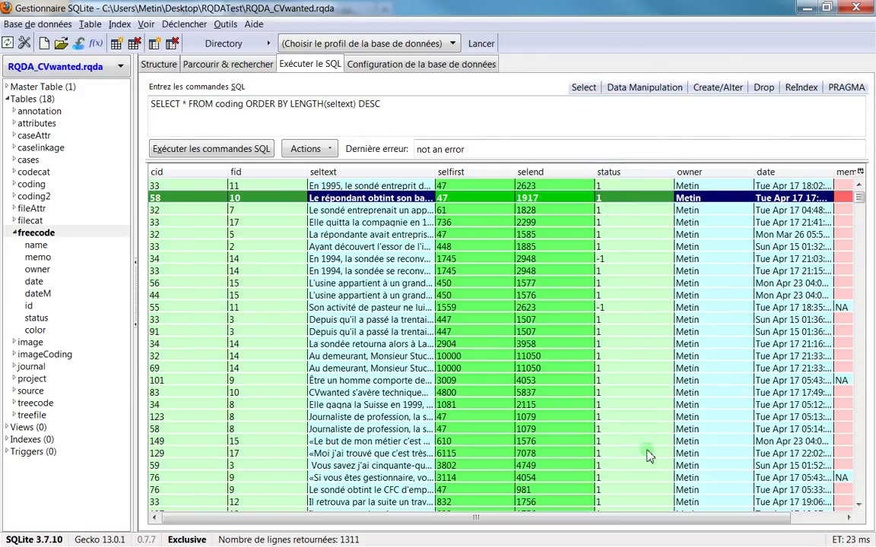
pyautogui.scroll(-15, 631, 358)
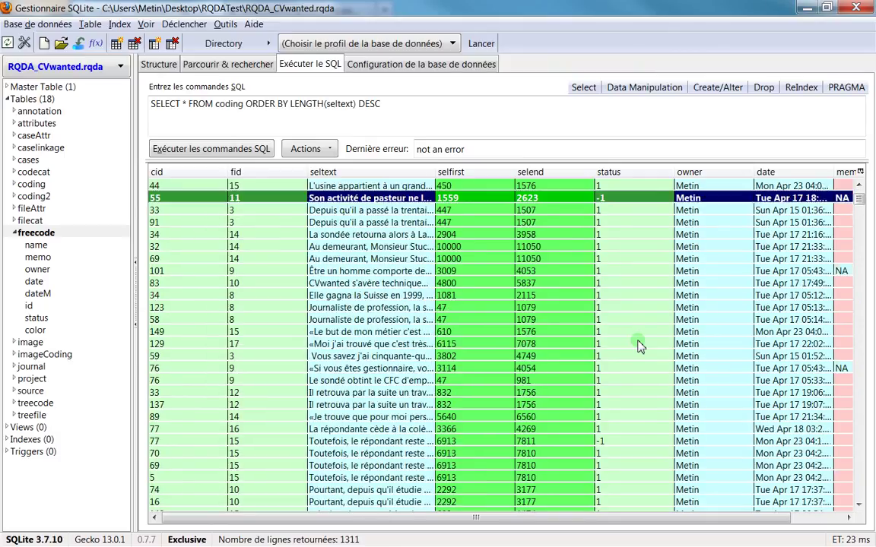
pyautogui.scroll(15, 596, 289)
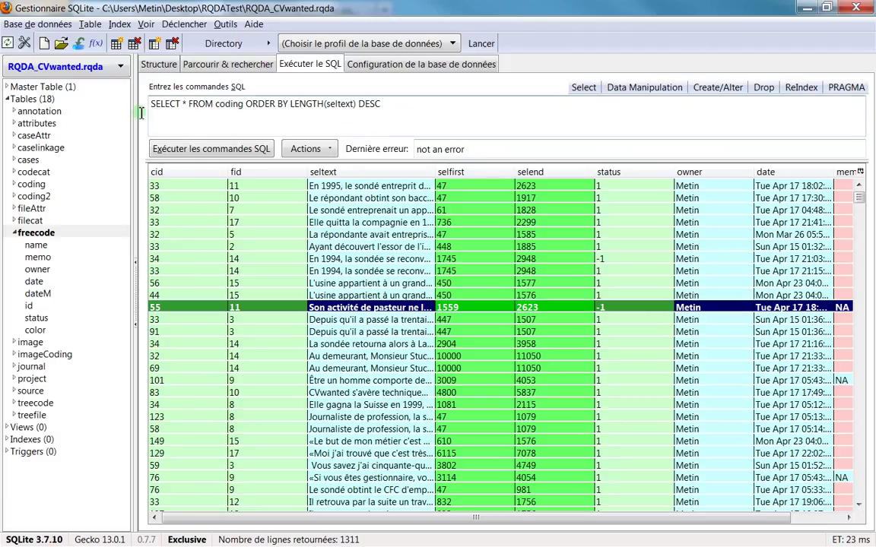
pyautogui.moveTo(378, 104); pyautogui.dragTo(133, 108)
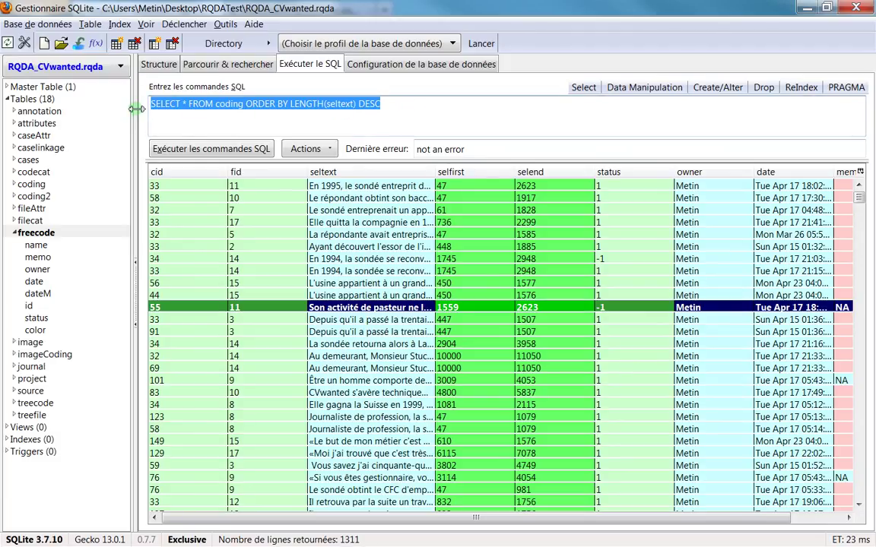
pyautogui.write('S')
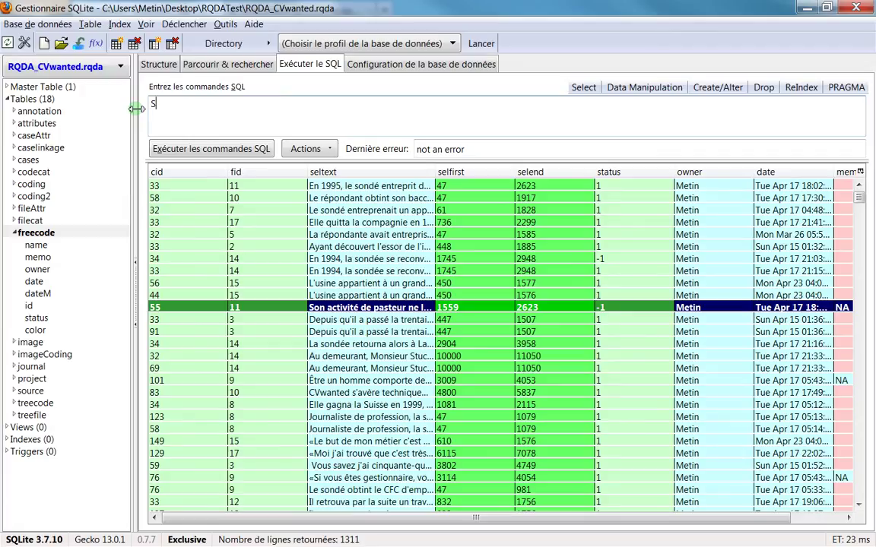
pyautogui.hotkey('ctrl', 'z')
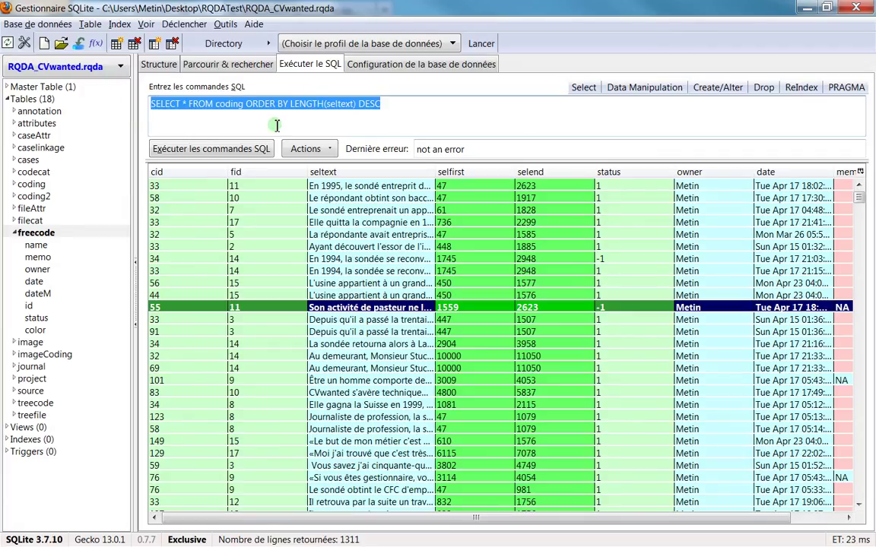
pyautogui.click(228, 122)
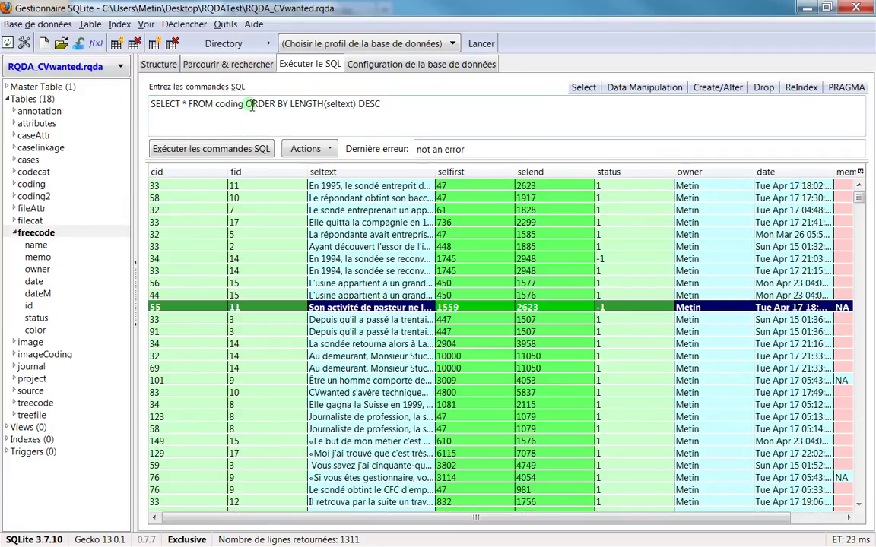
# - Replace the ORDER BY clause of the coding query with the filter WHERE status LIKE 0
pyautogui.moveTo(244, 103); pyautogui.dragTo(380, 104)
pyautogui.press('Delete')
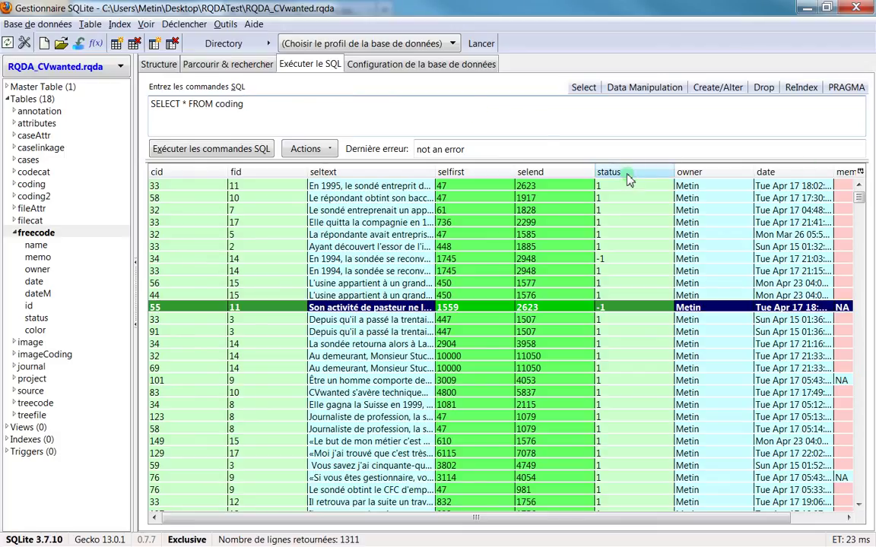
pyautogui.write('where')
pyautogui.press('BackSpace')
pyautogui.press('BackSpace')
pyautogui.press('BackSpace')
pyautogui.press('BackSpace')
pyautogui.press('BackSpace')
pyautogui.write('whe')
pyautogui.press('BackSpace')
pyautogui.press('BackSpace')
pyautogui.press('BackSpace')
pyautogui.write('WHERE status LIKE 0')
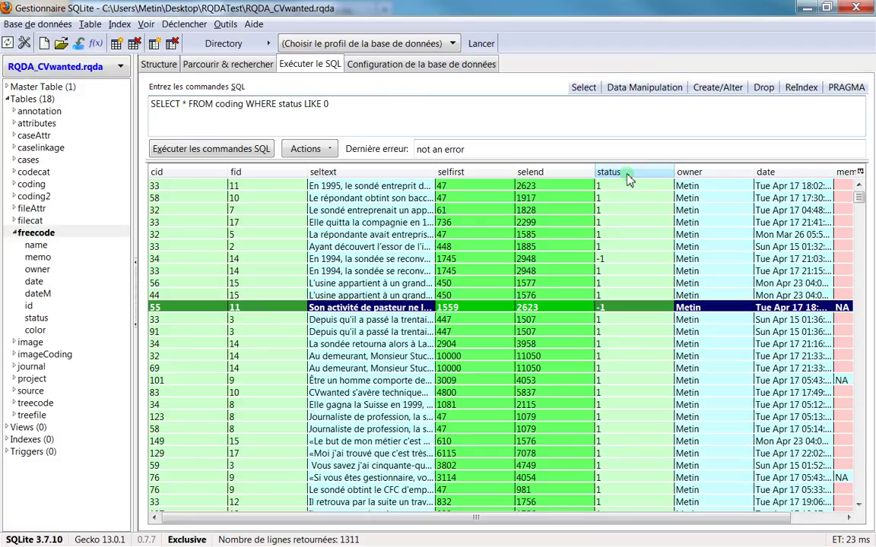
# - Append ORDER BY LENGTH(seltext) ASC to the status-filtered coding query and execute it
pyautogui.write(' ORDER BY LENGHT')
pyautogui.press('BackSpace')
pyautogui.press('BackSpace')
pyautogui.write('TH')
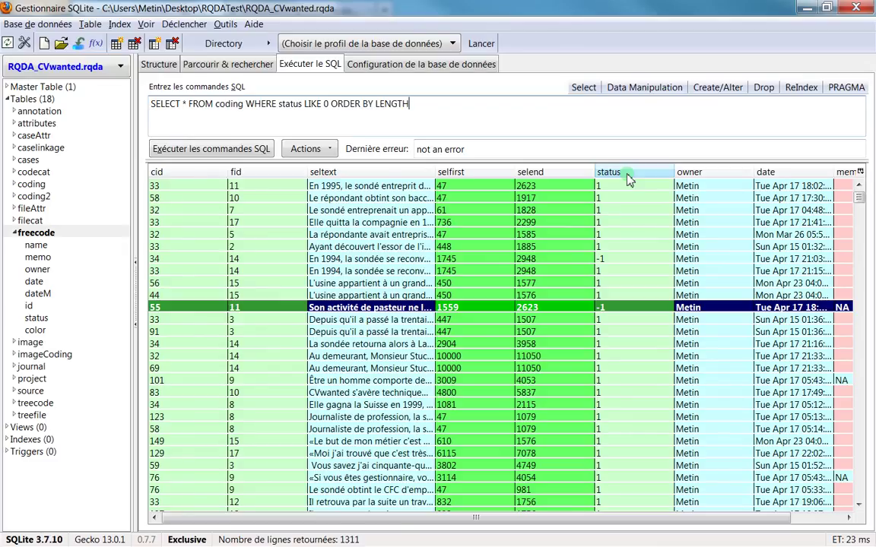
pyautogui.write('(seltext) ASC')
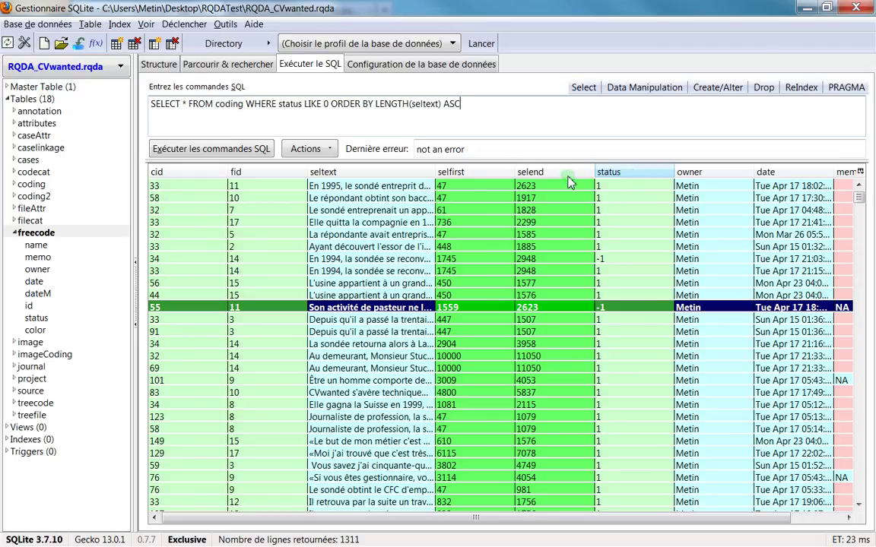
pyautogui.click(230, 151)
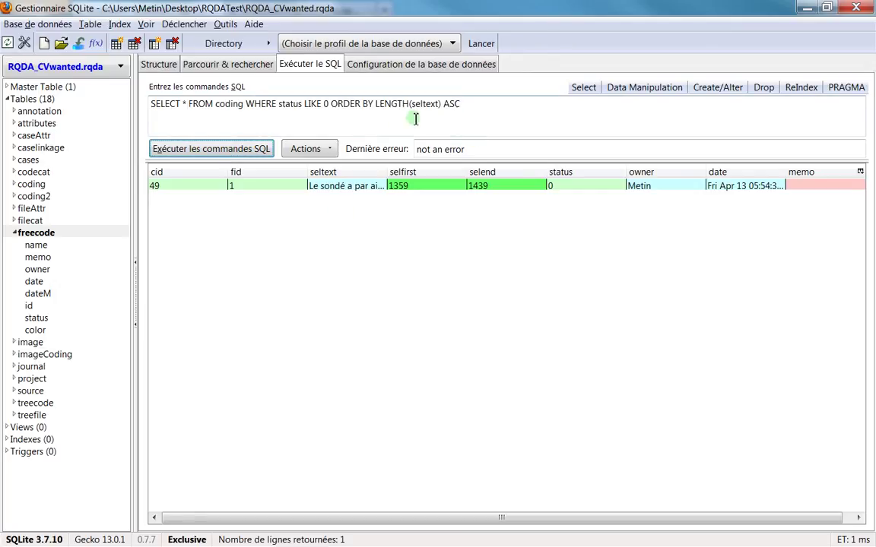
# - Change the coding query's status filter to LIKE 1, execute it, and look through the returned passages
pyautogui.click(330, 103)
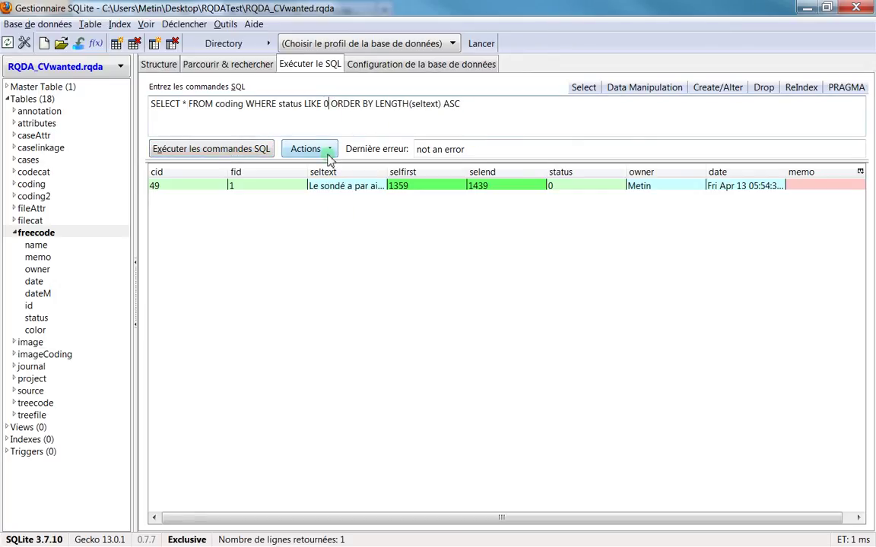
pyautogui.click(259, 149)
pyautogui.scroll(-20, 537, 262)
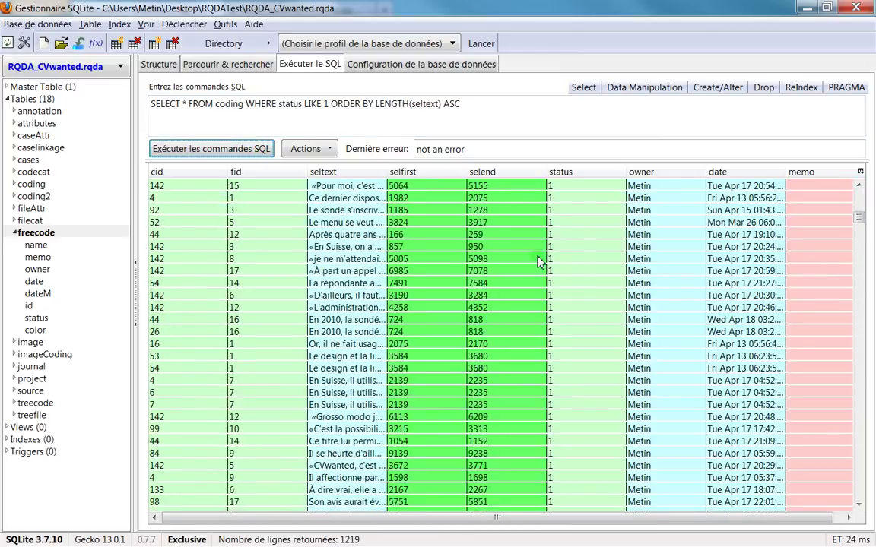
pyautogui.scroll(-15, 538, 261)
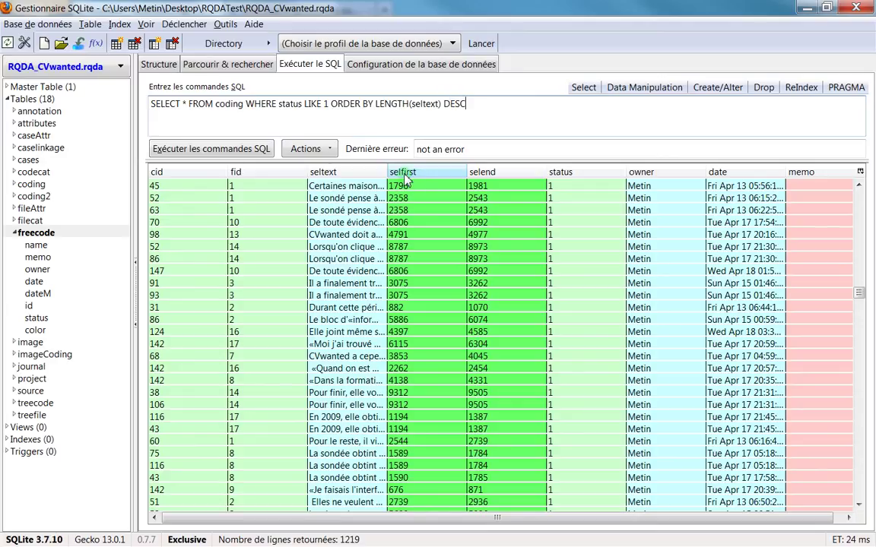
# - Set the status-filtered query's sort order to DESC, execute it, and go back to the first records
pyautogui.click(217, 150)
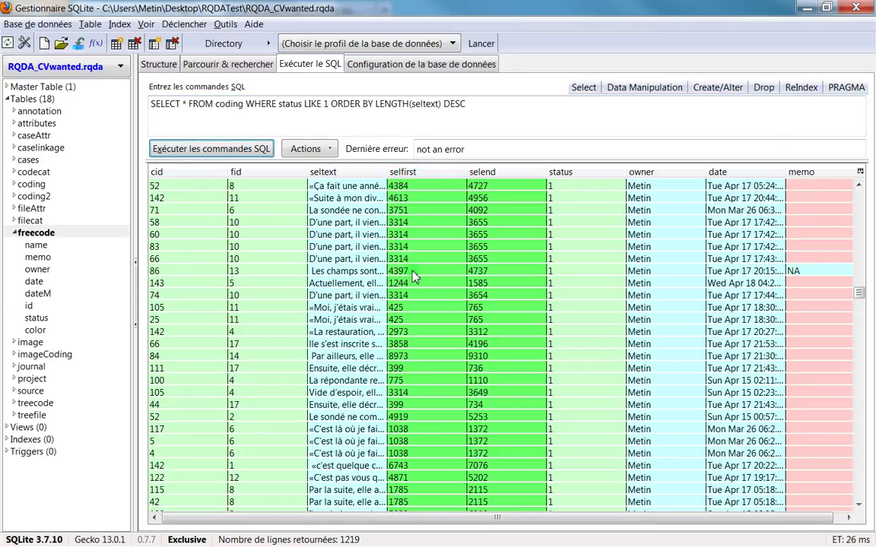
pyautogui.scroll(20, 414, 278)
pyautogui.scroll(20, 414, 277)
pyautogui.scroll(20, 414, 278)
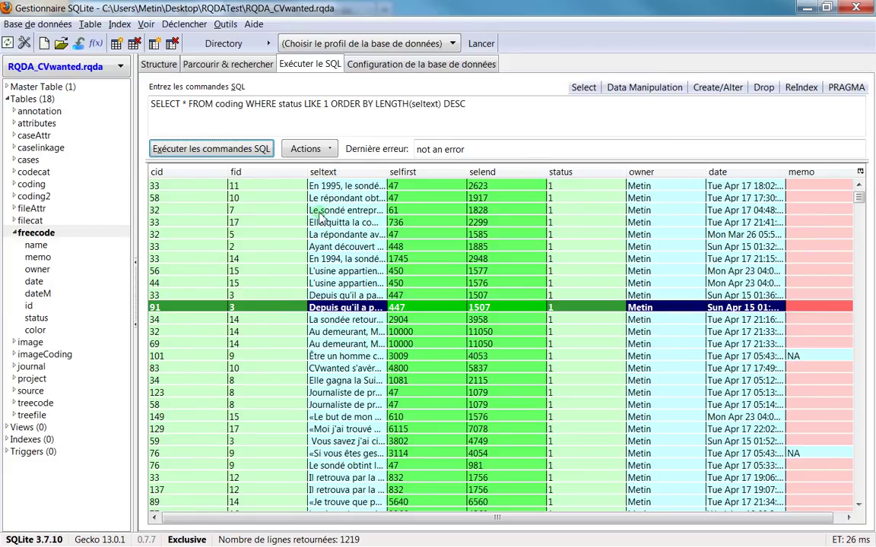
# - Look through the coded passages with status 1 from the longest towards the shorter ones
pyautogui.scroll(-20, 304, 266)
pyautogui.scroll(-20, 289, 329)
pyautogui.scroll(-20, 289, 328)
pyautogui.scroll(-20, 289, 329)
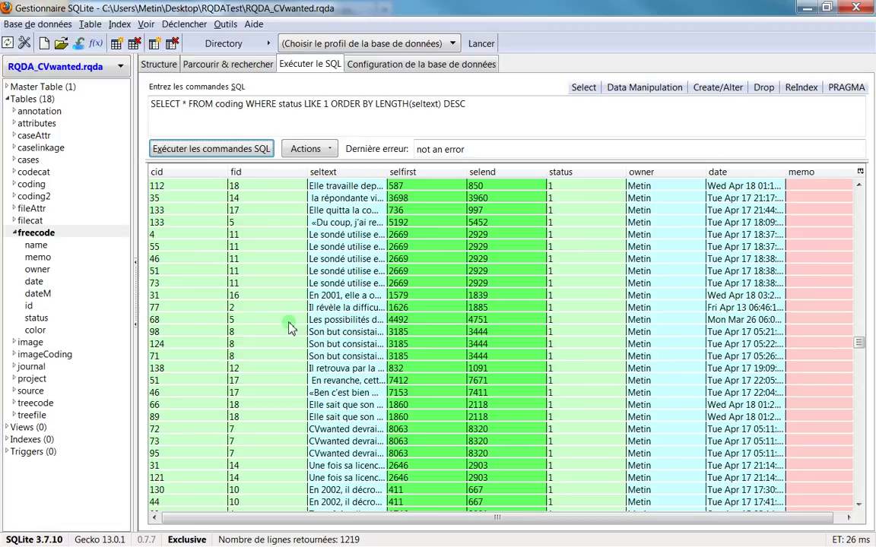
pyautogui.scroll(-12, 289, 329)
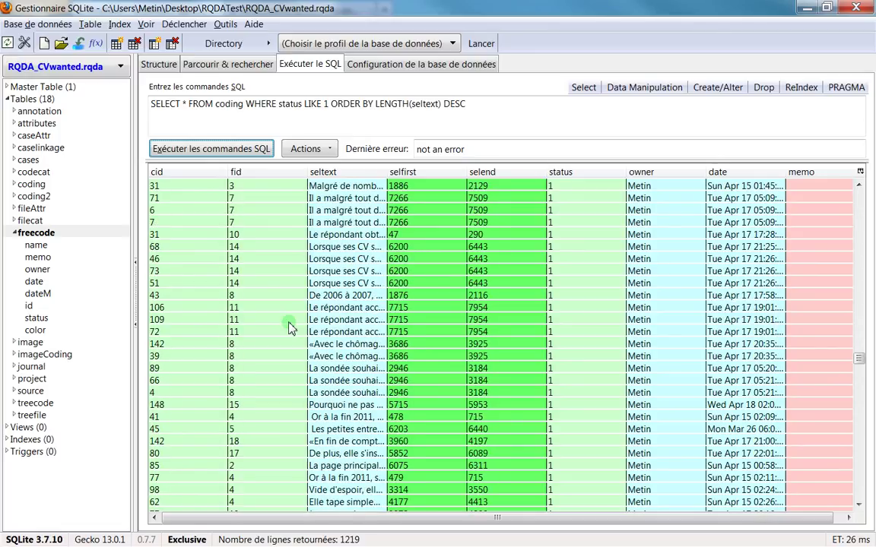
pyautogui.scroll(-17, 289, 328)
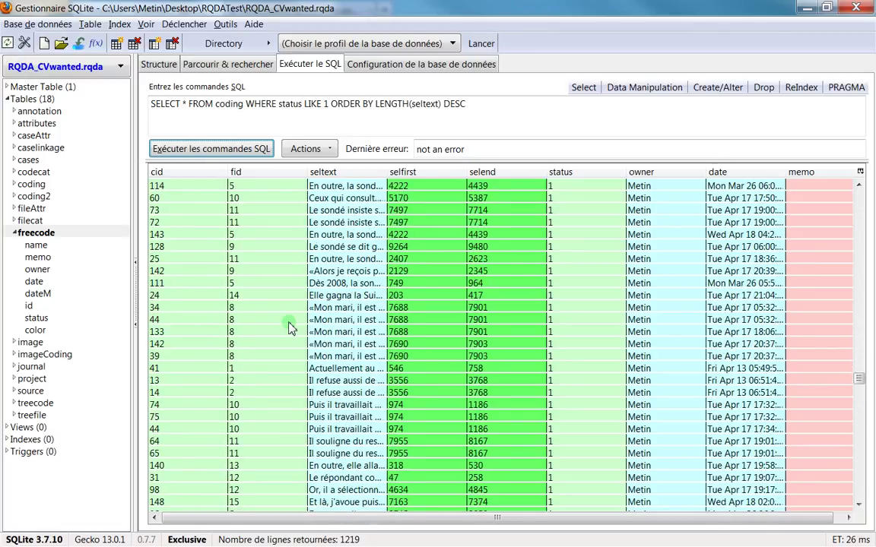
pyautogui.scroll(-18, 289, 328)
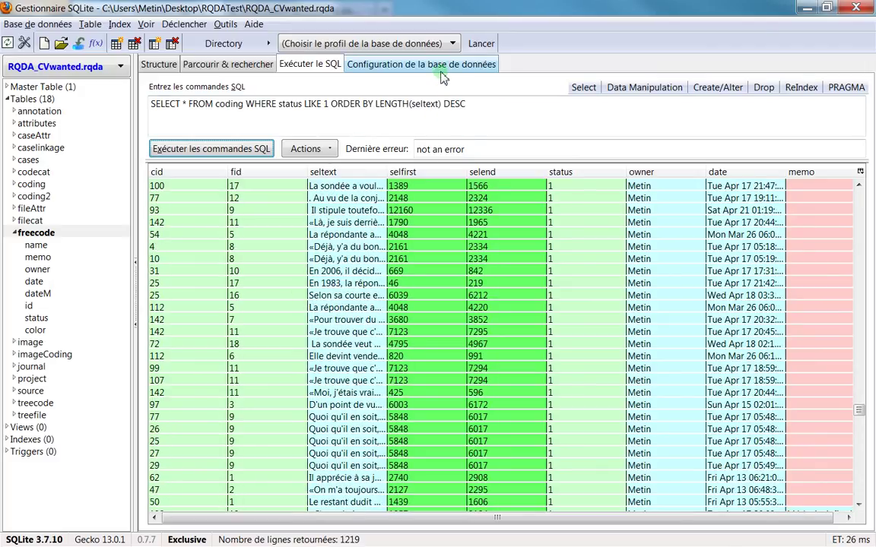
# - Select the journal table and examine the database configuration's version, page, journal and other settings
pyautogui.click(399, 70)
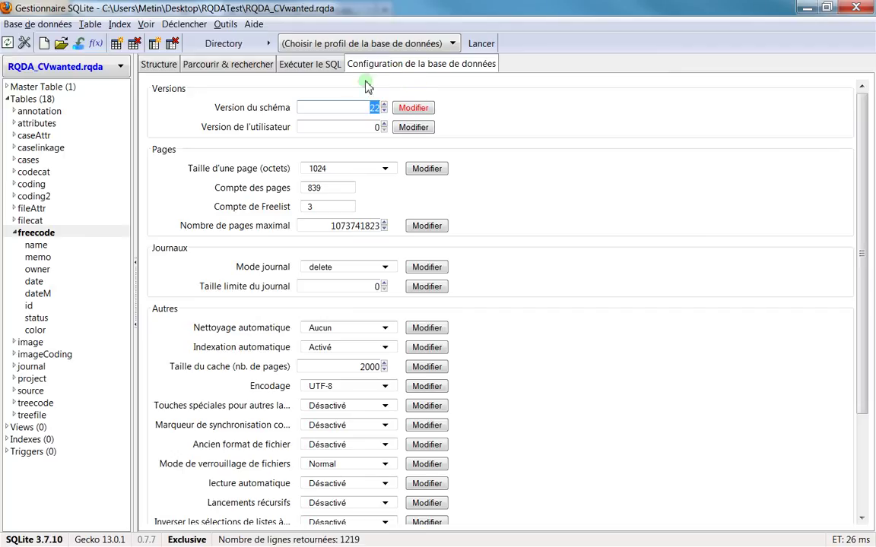
pyautogui.moveTo(76, 161); pyautogui.dragTo(59, 368)
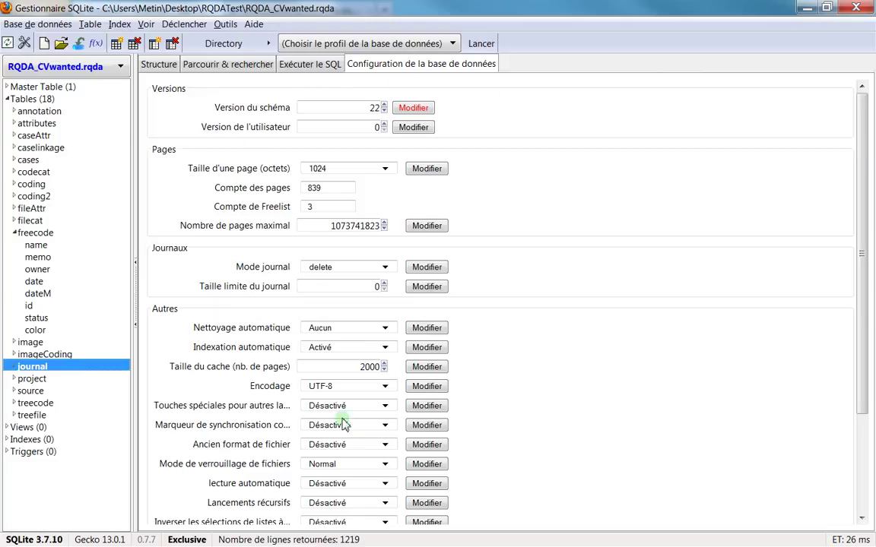
pyautogui.scroll(-3, 389, 295)
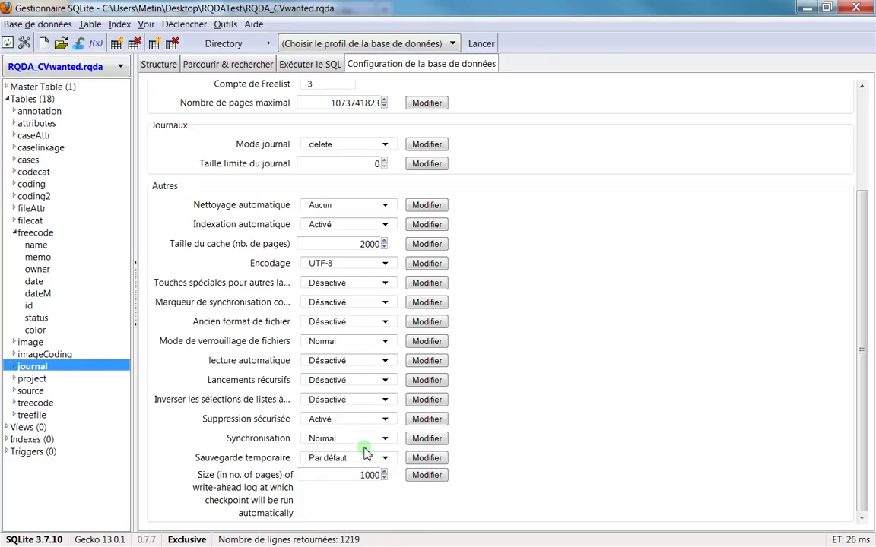
pyautogui.scroll(3, 362, 446)
pyautogui.scroll(-3, 388, 350)
pyautogui.scroll(3, 386, 452)
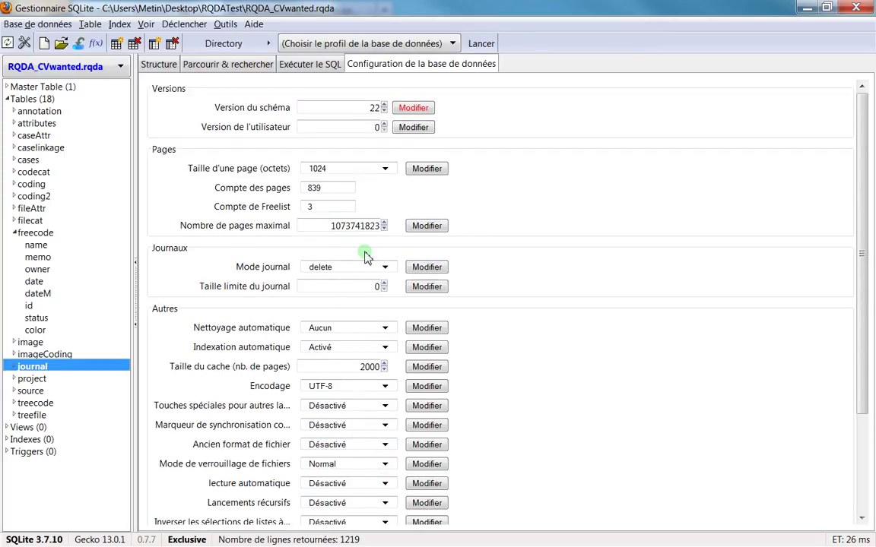
pyautogui.scroll(-3, 364, 256)
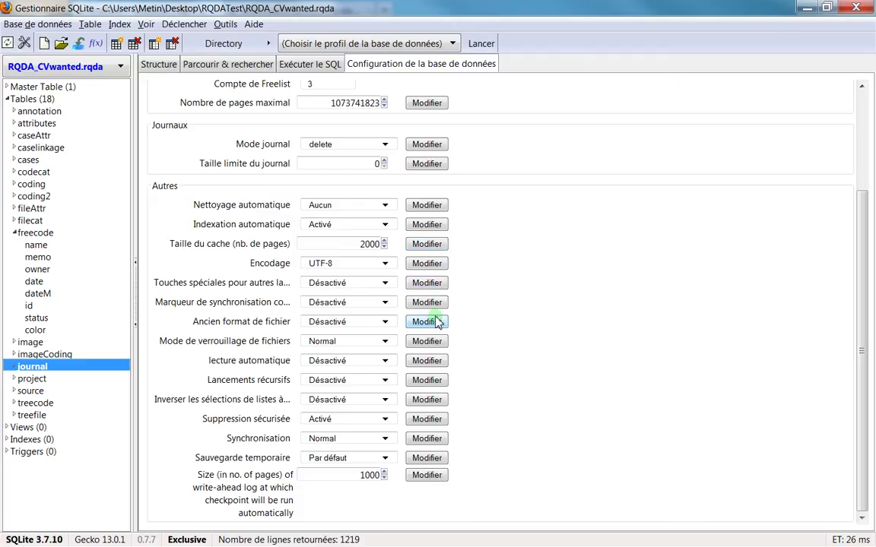
pyautogui.scroll(3, 436, 323)
pyautogui.scroll(-3, 435, 323)
pyautogui.scroll(3, 379, 264)
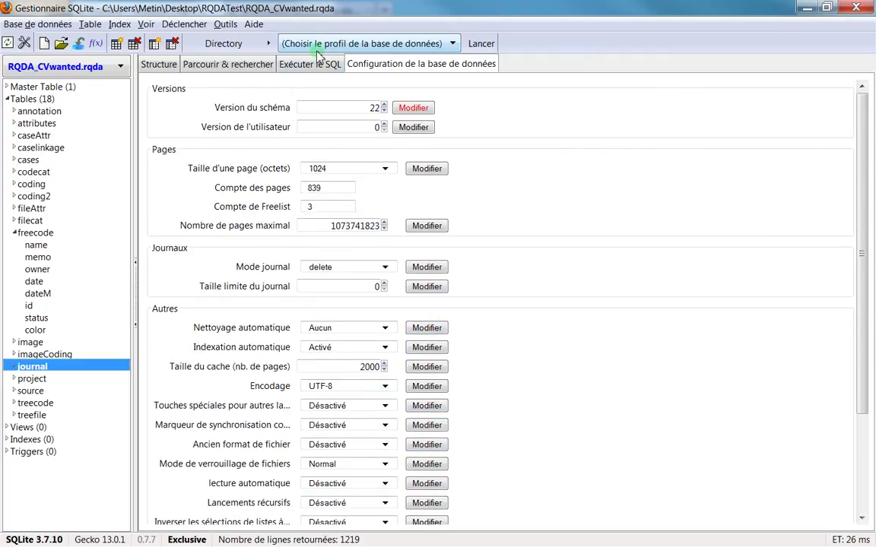
# - Display the structure of the journal table and check which database-level commands are available
pyautogui.click(251, 63)
pyautogui.click(160, 65)
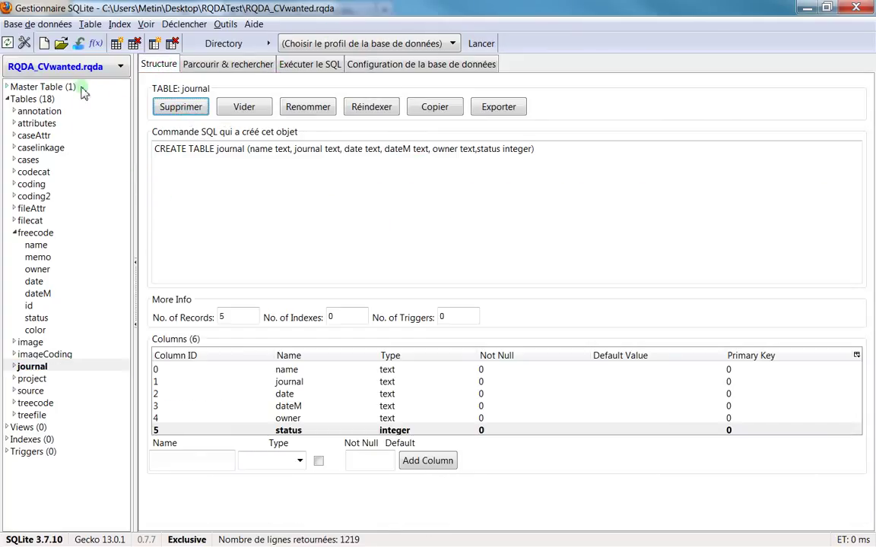
pyautogui.click(47, 24)
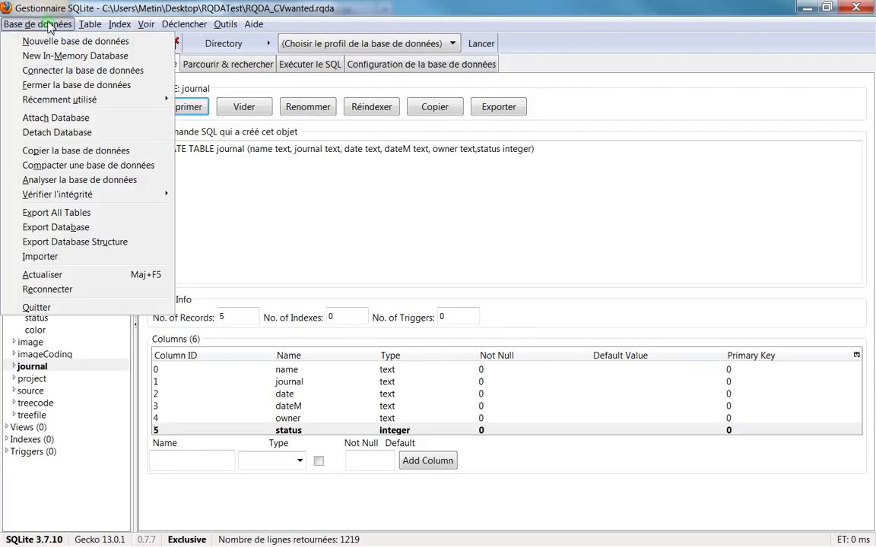
pyautogui.click(48, 24)
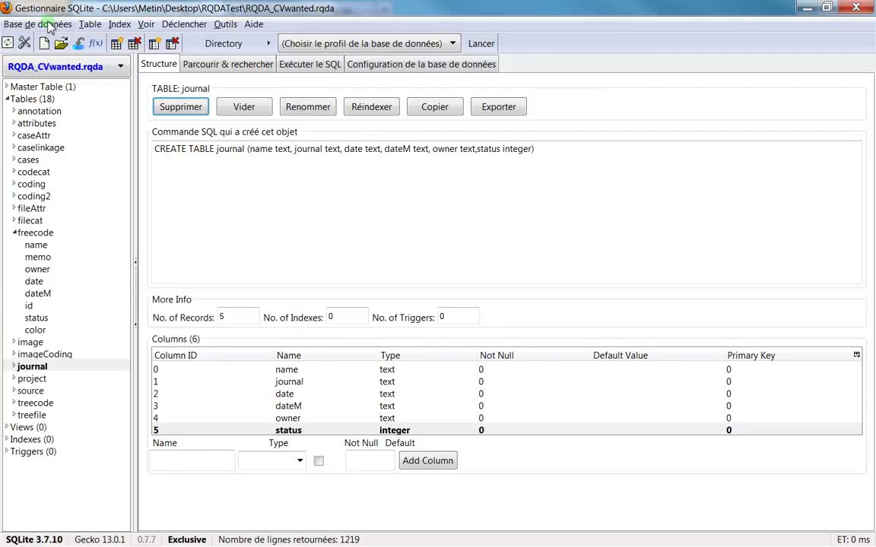